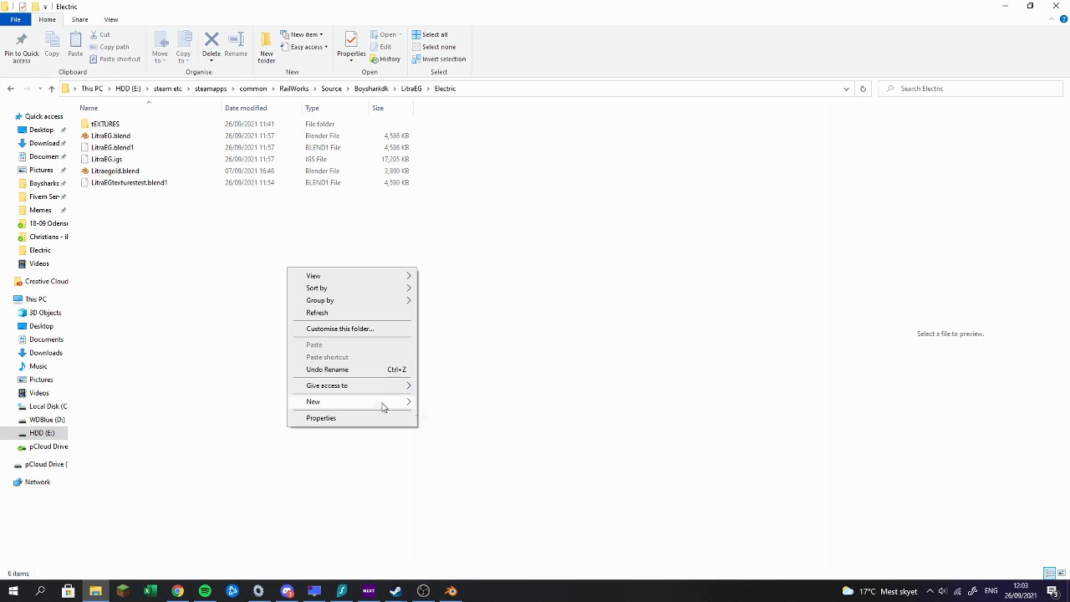
Step: Create a new folder named Engine inside the Electric folder
{"action": "left_click", "coordinate": [437, 404]}
{"action": "type", "text": "engine"}
{"action": "key", "text": "BackSpace"}
{"action": "key", "text": "BackSpace"}
{"action": "key", "text": "BackSpace"}
{"action": "key", "text": "BackSpace"}
{"action": "key", "text": "BackSpace"}
{"action": "key", "text": "BackSpace"}
{"action": "type", "text": "Engine"}
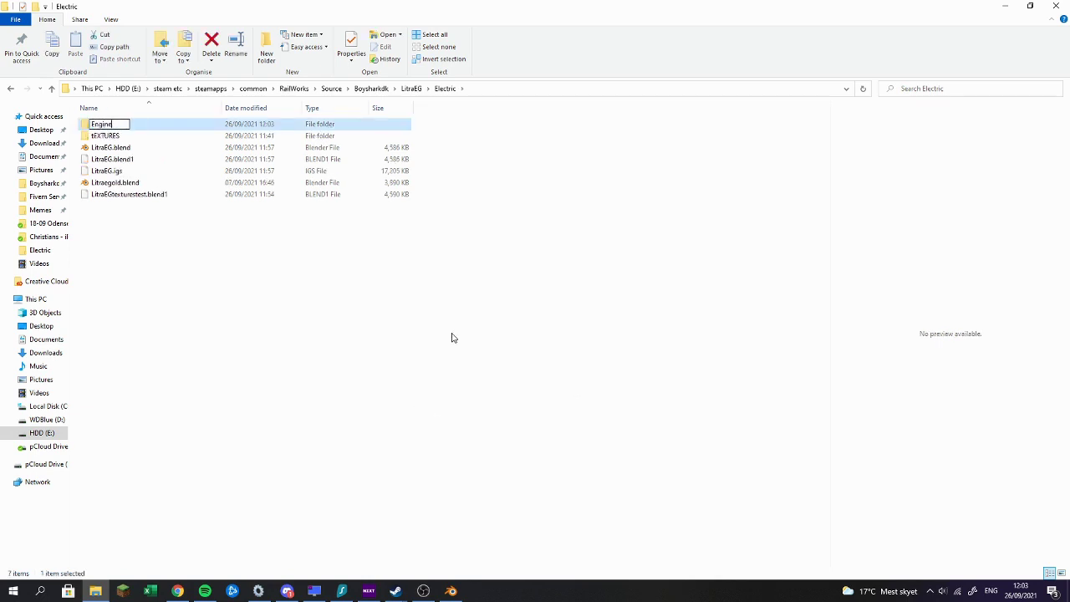
{"action": "key", "text": "Return"}
Step: Move the tEXTURES folder and all the Blender and IGS files into the Engine folder
{"action": "left_click_drag", "start_coordinate": [343, 298], "coordinate": [73, 137]}
{"action": "left_click_drag", "start_coordinate": [104, 138], "coordinate": [123, 125]}
{"action": "left_click", "coordinate": [103, 125]}
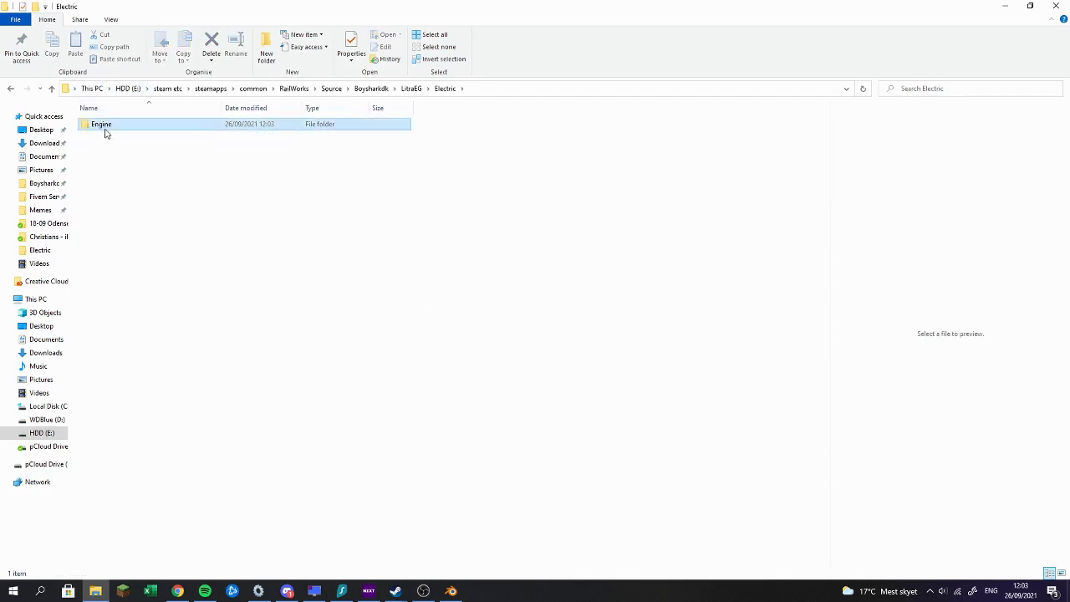
Step: Close the model open in Blender and reopen LitraEG.blend from the new Engine folder
{"action": "left_click", "coordinate": [450, 591]}
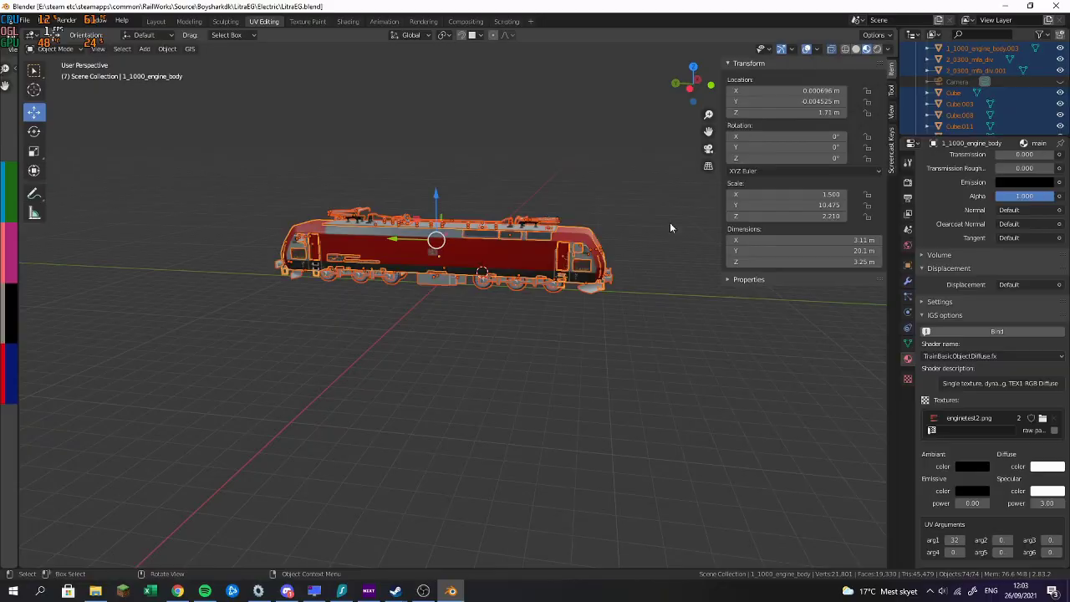
{"action": "left_click", "coordinate": [1056, 6]}
{"action": "double_click", "coordinate": [255, 126]}
{"action": "left_click", "coordinate": [222, 139]}
{"action": "double_click", "coordinate": [192, 139]}
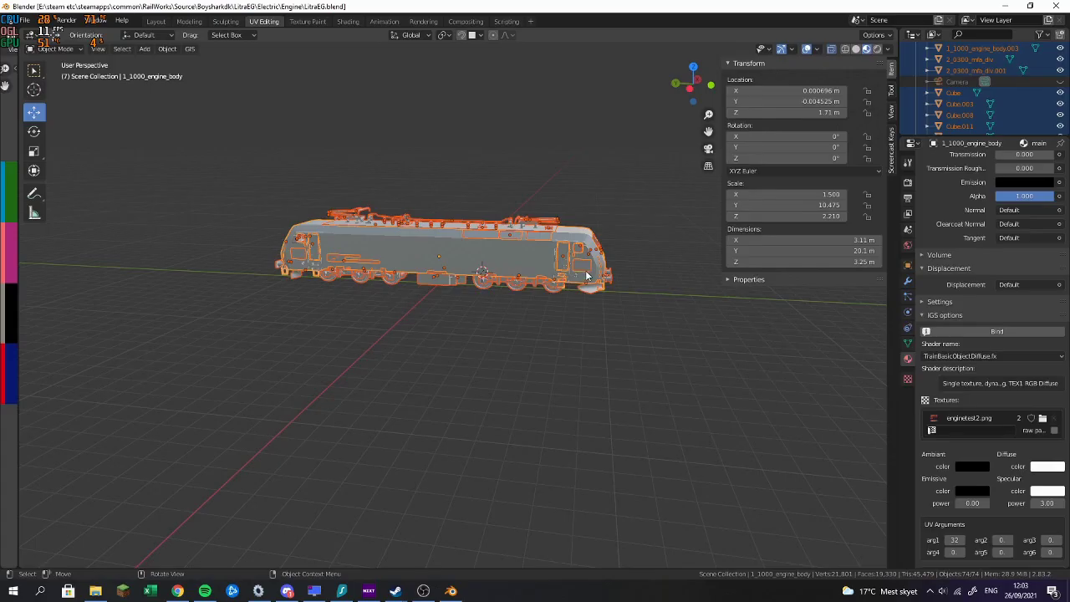
Step: Select the locomotive's front cab body section and reload its base color image, palette Number 1_nm.png, from the Engine folder's tEXTURES
{"action": "left_click", "coordinate": [588, 241]}
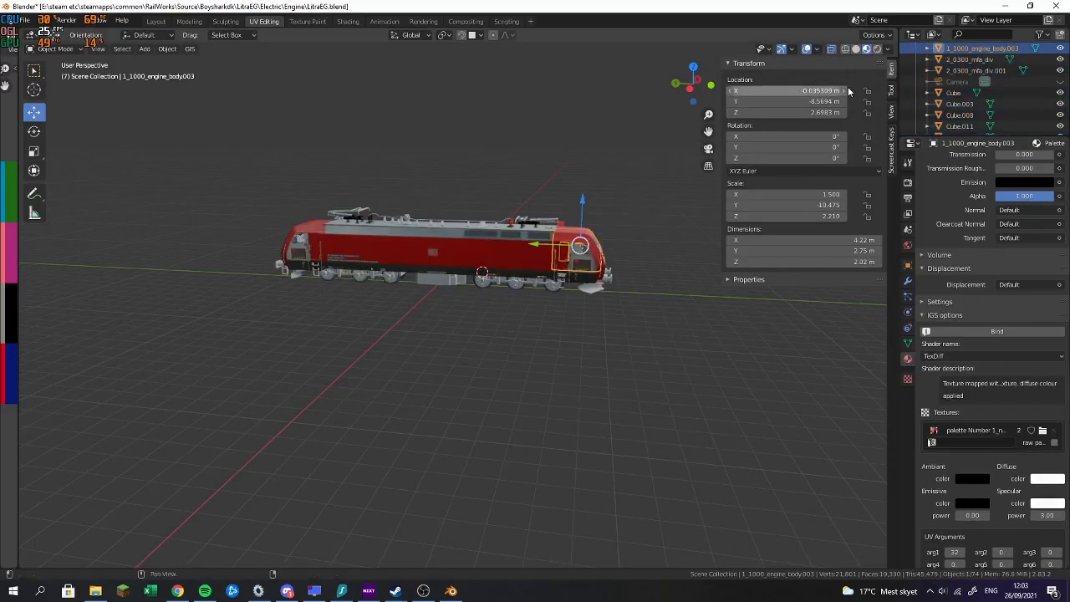
{"action": "scroll", "coordinate": [1026, 298], "scroll_direction": "up", "scroll_amount": 15}
{"action": "scroll", "coordinate": [1042, 211], "scroll_direction": "up", "scroll_amount": 3}
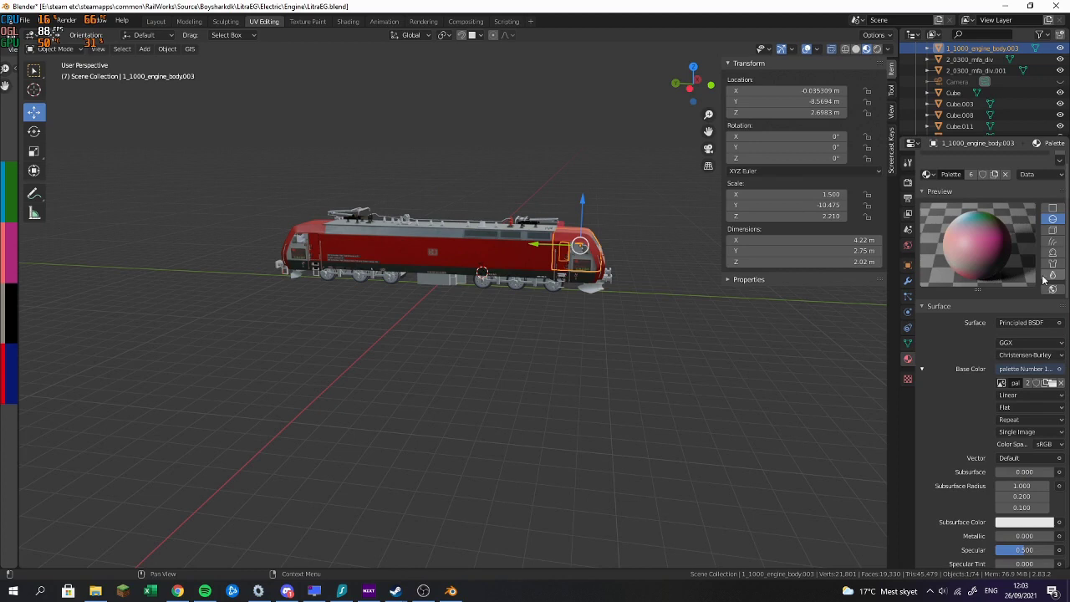
{"action": "left_click", "coordinate": [1052, 382]}
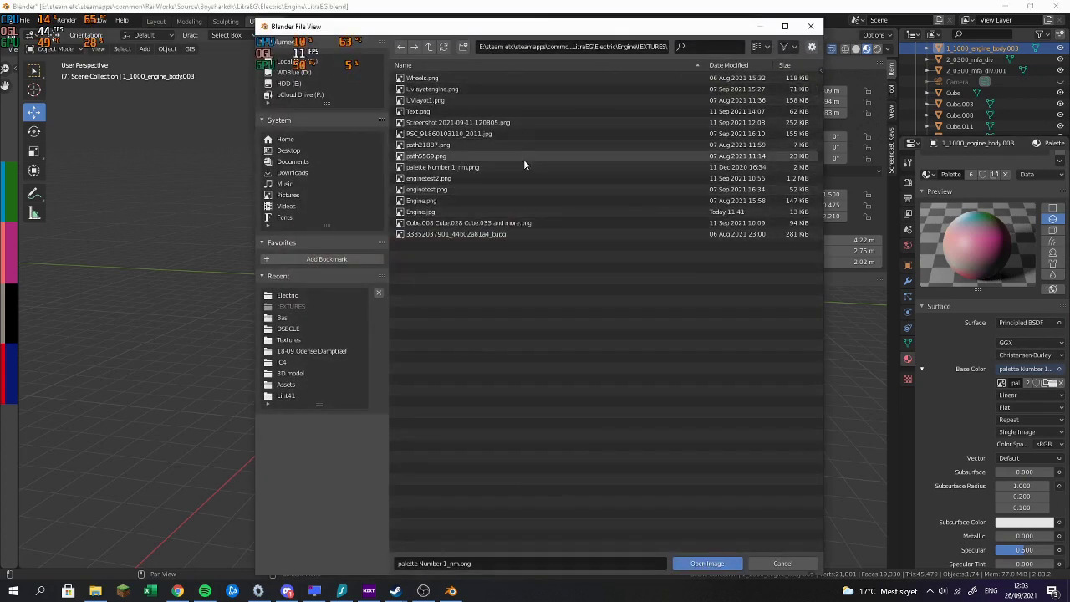
{"action": "double_click", "coordinate": [478, 168]}
Step: Select all objects with the main engine body as the active one, and save the Blender file
{"action": "key", "text": "a"}
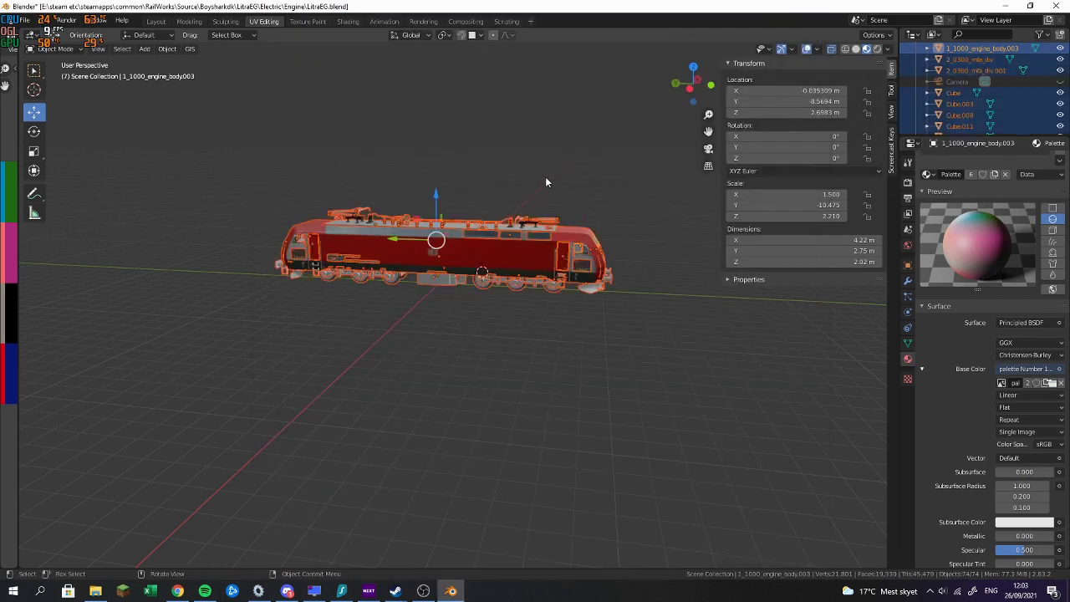
{"action": "key", "text": "ctrl+s"}
{"action": "left_click", "coordinate": [305, 232], "text": "shift"}
{"action": "key", "text": "ctrl+s"}
Step: Export the locomotive in IGS format as LitraEG.igs into the Engine folder, replacing the existing file
{"action": "left_click", "coordinate": [25, 20]}
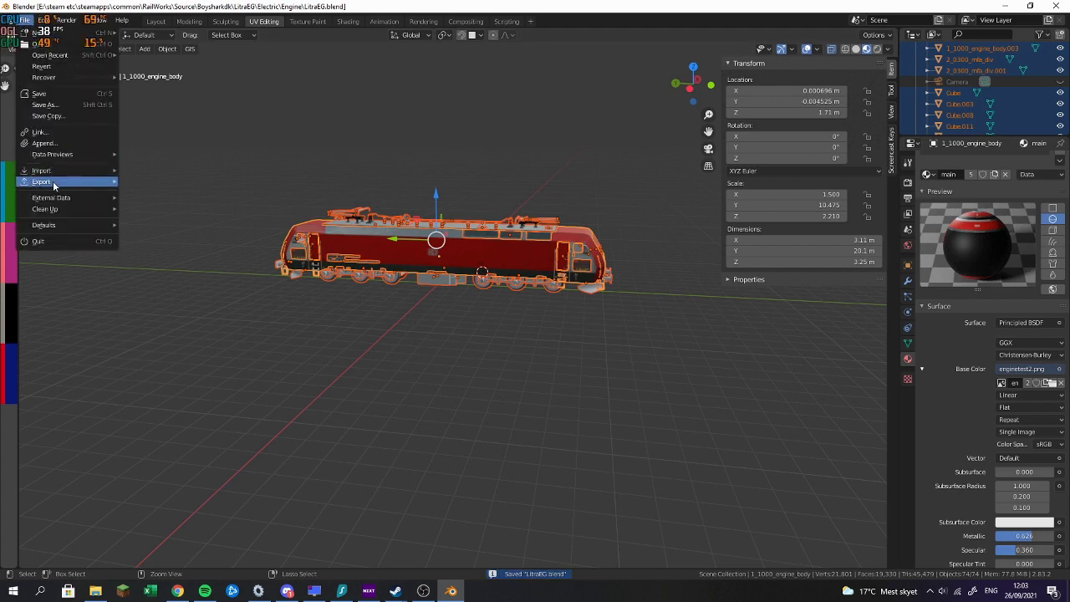
{"action": "mouse_move", "coordinate": [53, 180]}
{"action": "left_click", "coordinate": [198, 303]}
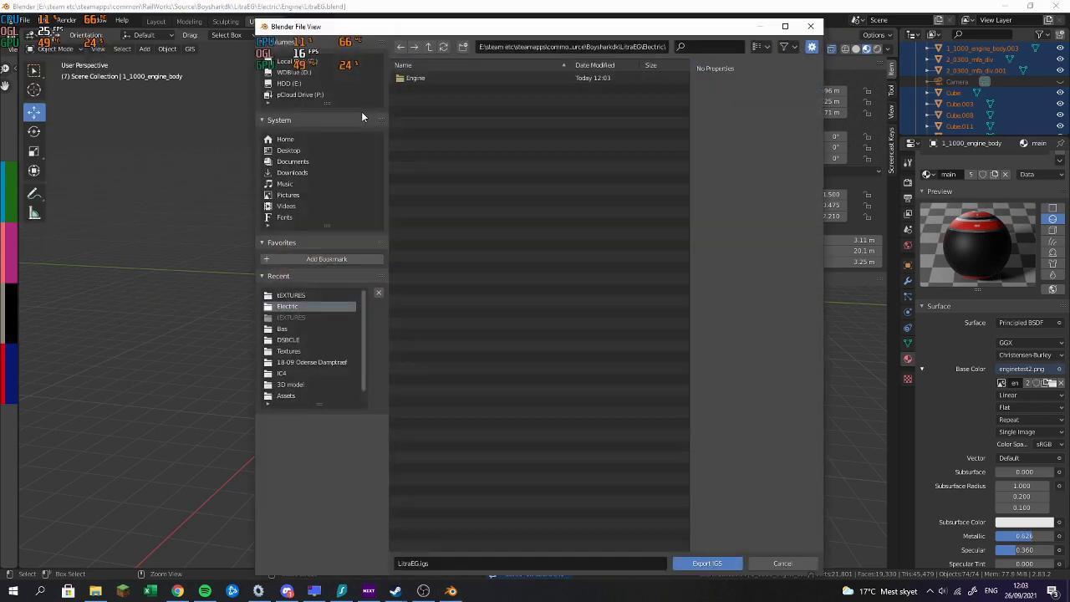
{"action": "double_click", "coordinate": [437, 79]}
{"action": "left_click", "coordinate": [453, 88]}
{"action": "double_click", "coordinate": [452, 88]}
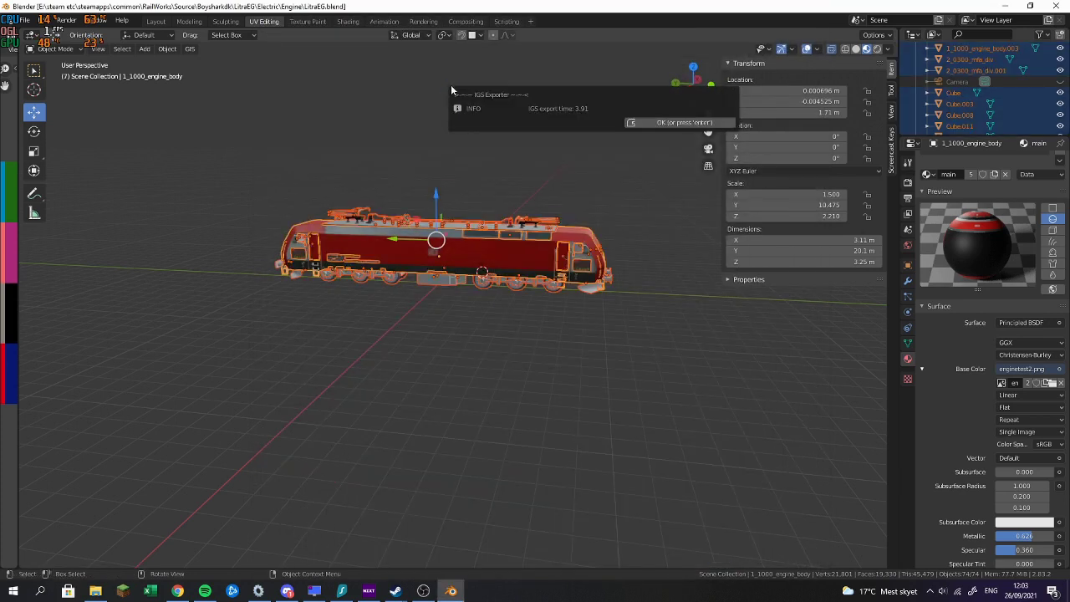
{"action": "left_click", "coordinate": [683, 123]}
{"action": "scroll", "coordinate": [1062, 424], "scroll_direction": "down", "scroll_amount": 18}
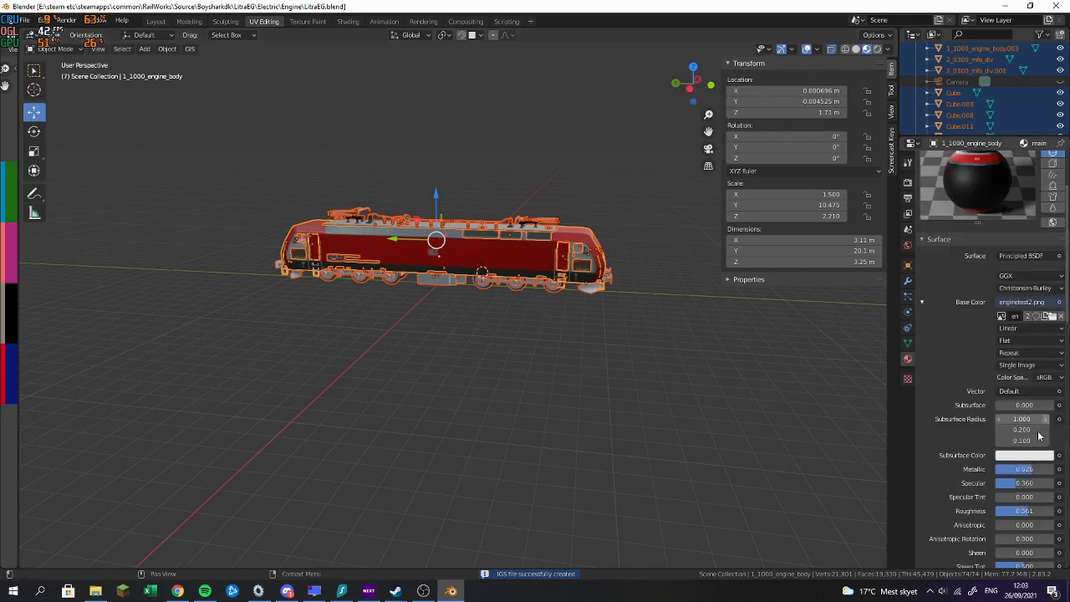
{"action": "scroll", "coordinate": [1020, 323], "scroll_direction": "down", "scroll_amount": 4}
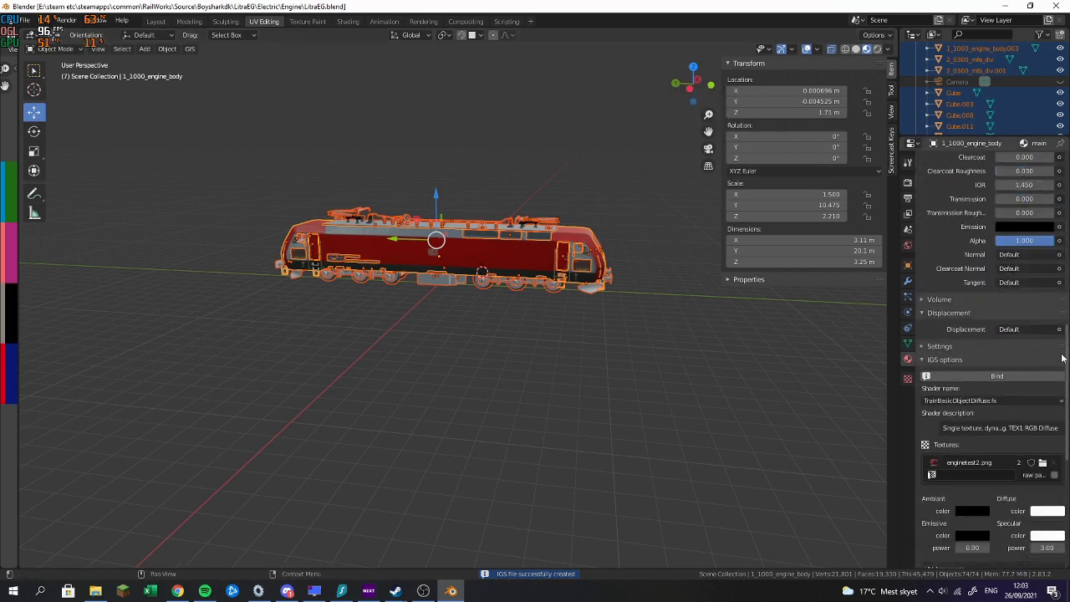
Step: Switch to File Explorer, go back to the Electric folder and create a subfolder named Bogie
{"action": "left_click", "coordinate": [95, 591]}
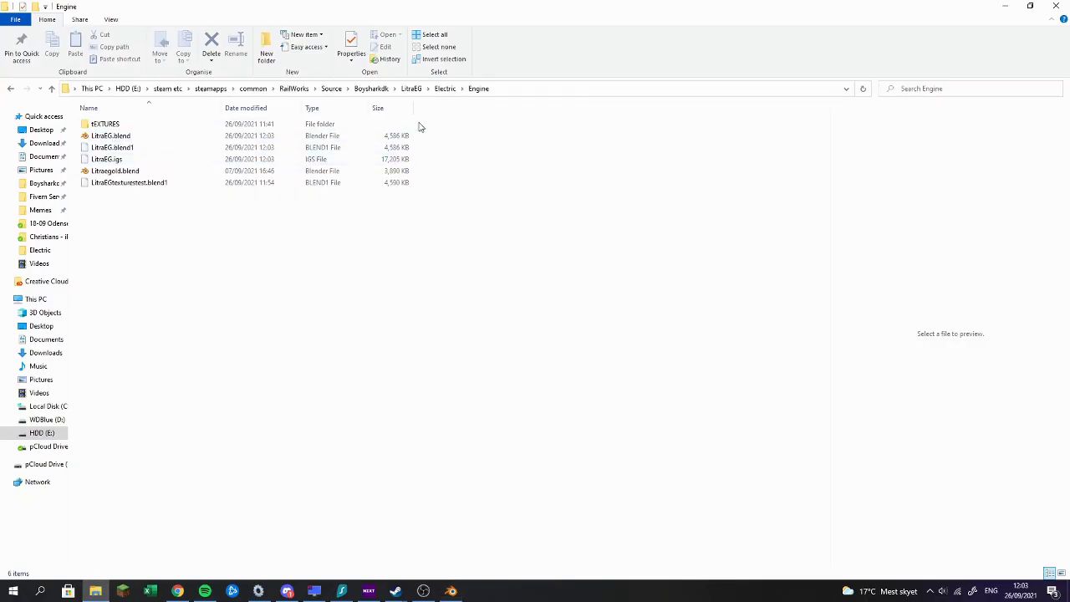
{"action": "left_click", "coordinate": [444, 89]}
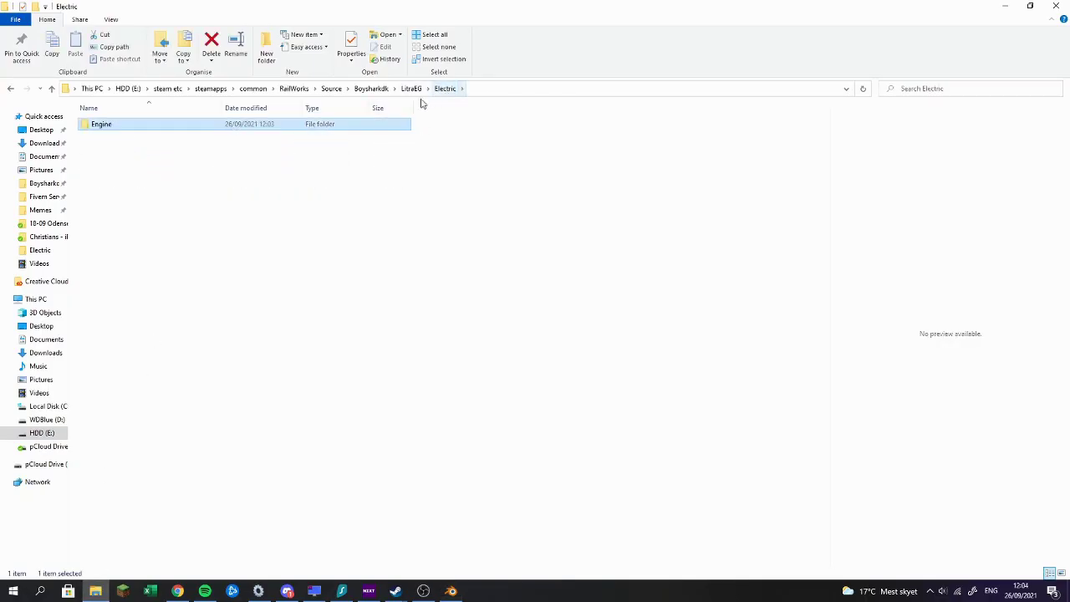
{"action": "right_click", "coordinate": [198, 172]}
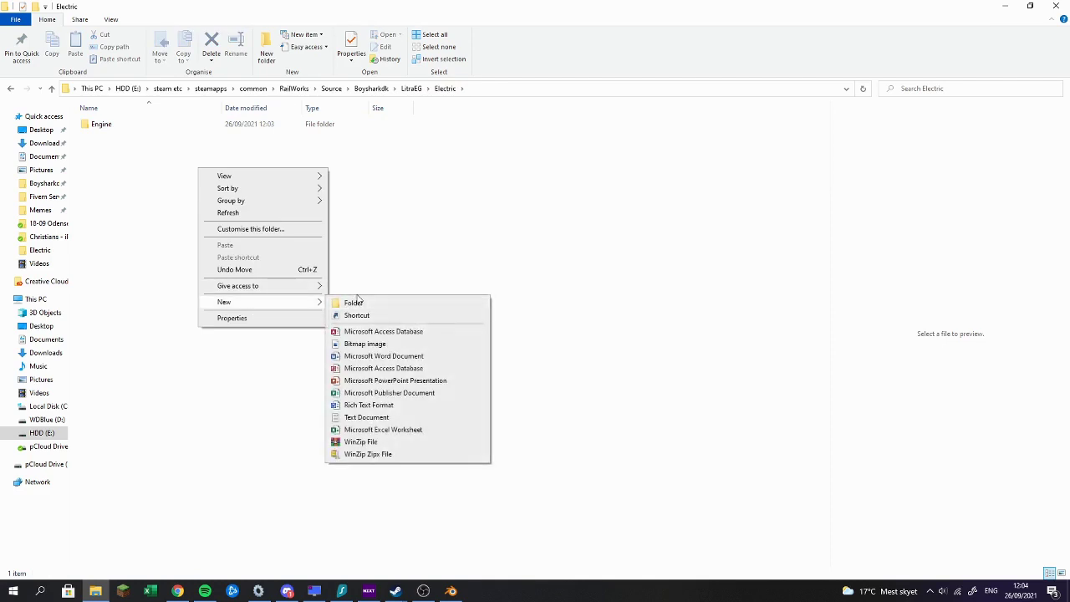
{"action": "left_click", "coordinate": [360, 299]}
{"action": "right_click", "coordinate": [210, 224]}
{"action": "mouse_move", "coordinate": [267, 358]}
{"action": "left_click", "coordinate": [397, 360]}
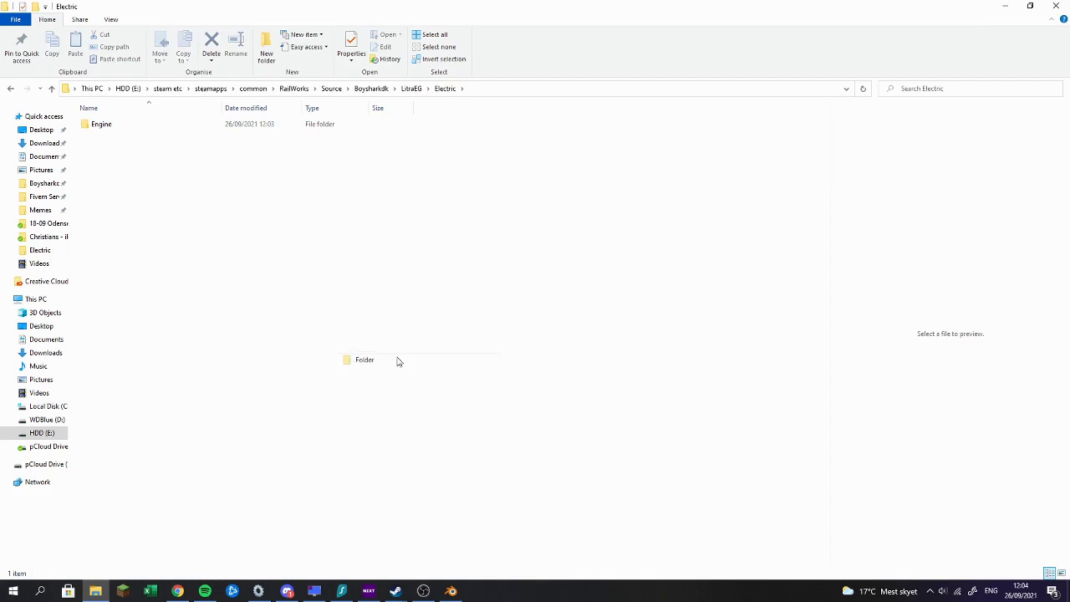
{"action": "type", "text": "Bogie"}
{"action": "key", "text": "Return"}
Step: Create a subfolder named Simulations in the Electric folder
{"action": "right_click", "coordinate": [223, 252]}
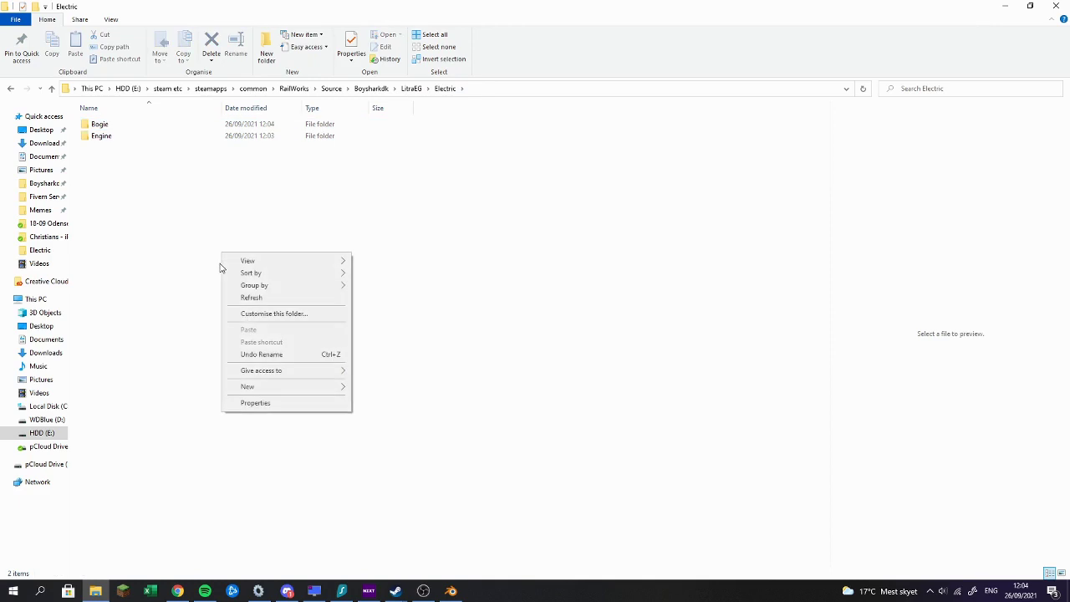
{"action": "mouse_move", "coordinate": [276, 387]}
{"action": "left_click", "coordinate": [442, 387]}
{"action": "type", "text": "Si"}
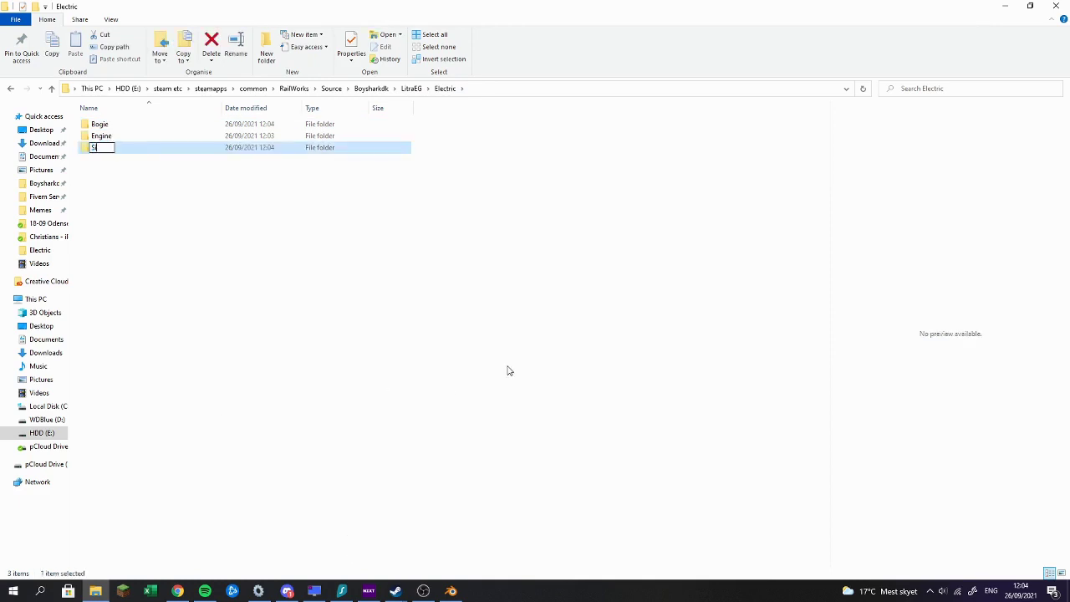
{"action": "type", "text": "mulator"}
{"action": "type", "text": "ions"}
{"action": "key", "text": "Return"}
Step: Create a subfolder named Cab in the Electric folder
{"action": "right_click", "coordinate": [118, 173]}
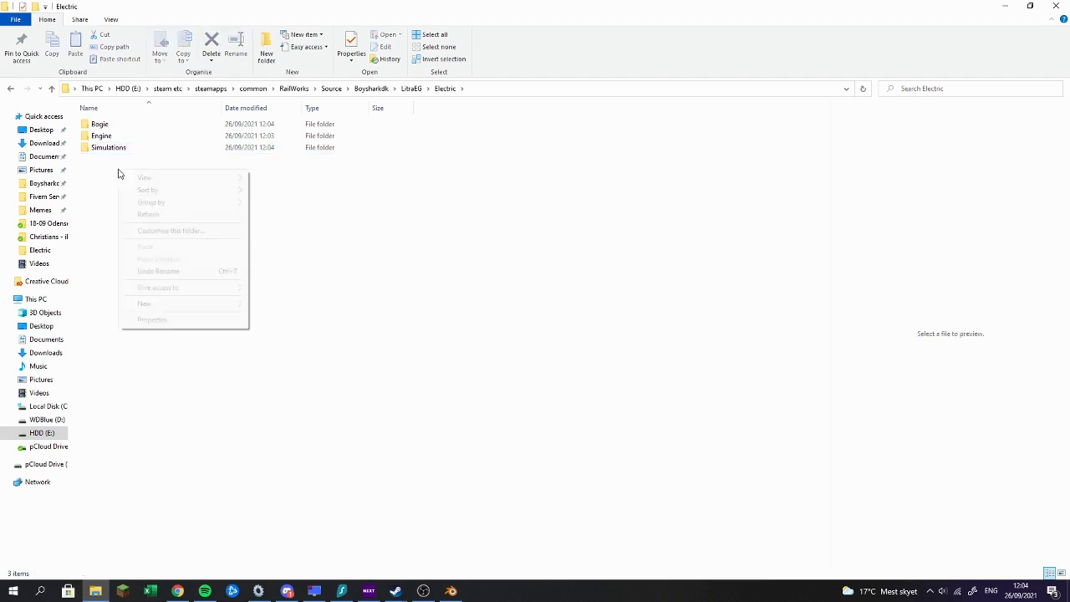
{"action": "mouse_move", "coordinate": [168, 302]}
{"action": "left_click", "coordinate": [293, 306]}
{"action": "type", "text": "Cab"}
{"action": "key", "text": "Return"}
Step: Create a subfolder named Sound in the Electric folder
{"action": "right_click", "coordinate": [170, 252]}
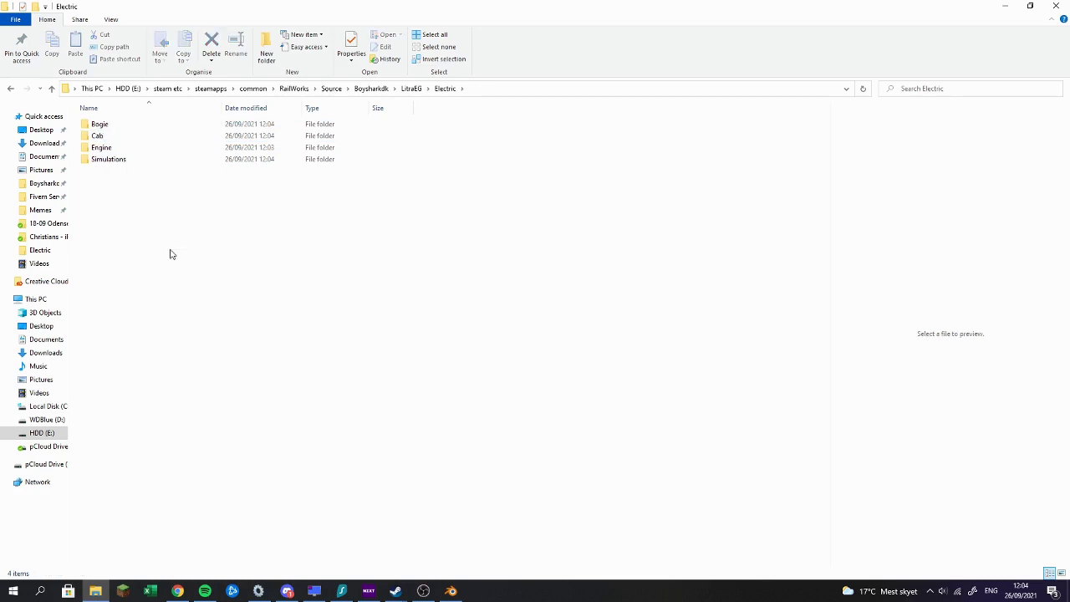
{"action": "mouse_move", "coordinate": [212, 383]}
{"action": "left_click", "coordinate": [332, 385]}
{"action": "type", "text": "Sound"}
{"action": "key", "text": "Return"}
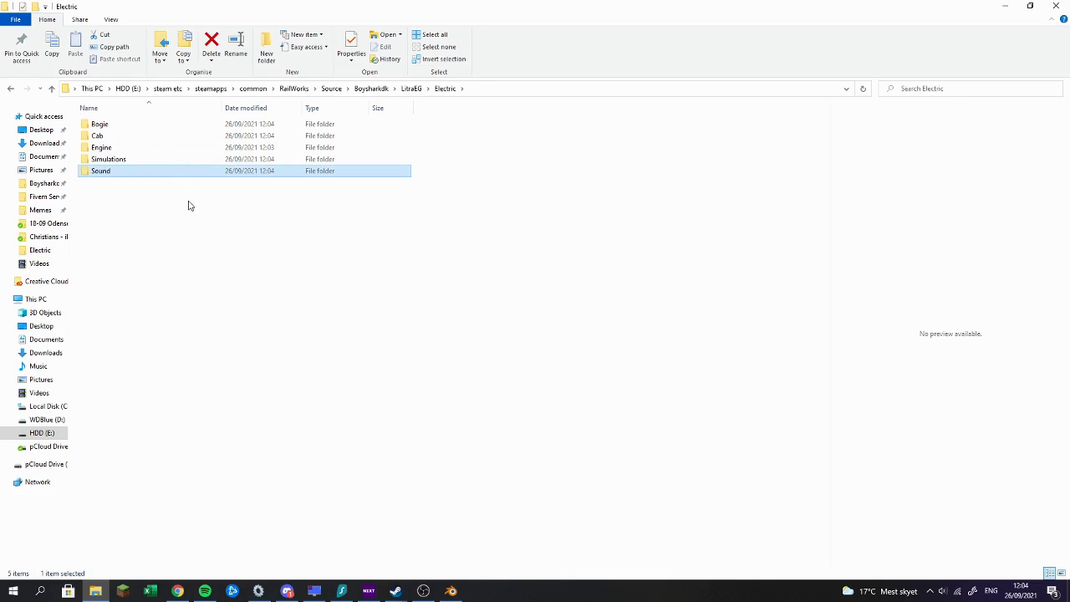
{"action": "left_click", "coordinate": [190, 207]}
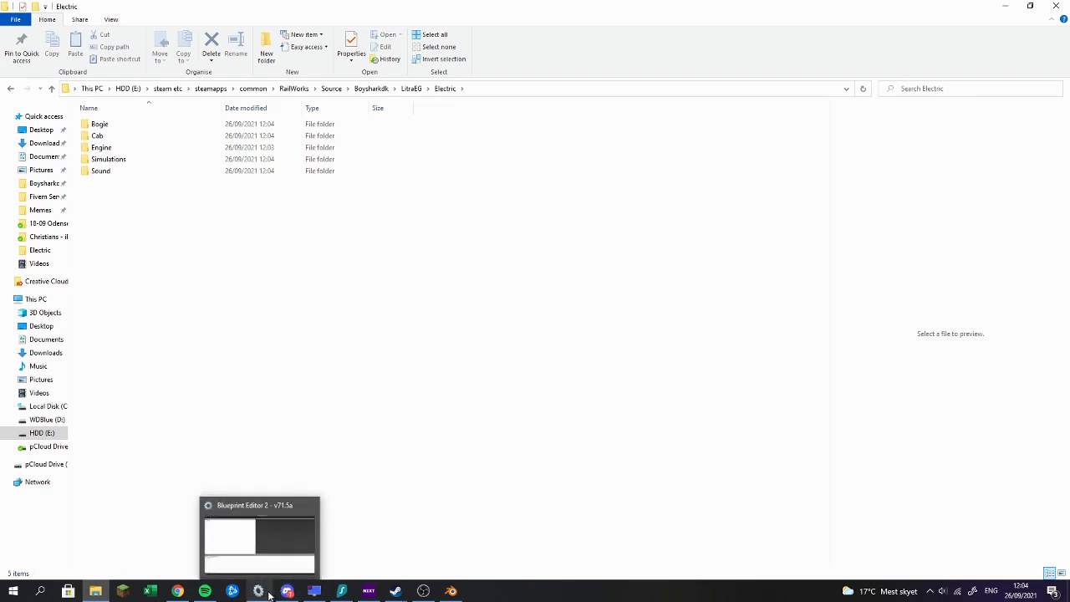
Step: Switch to Blueprint Editor 2 and expand the source tree down to LitraEG's Electric folder
{"action": "left_click", "coordinate": [266, 592]}
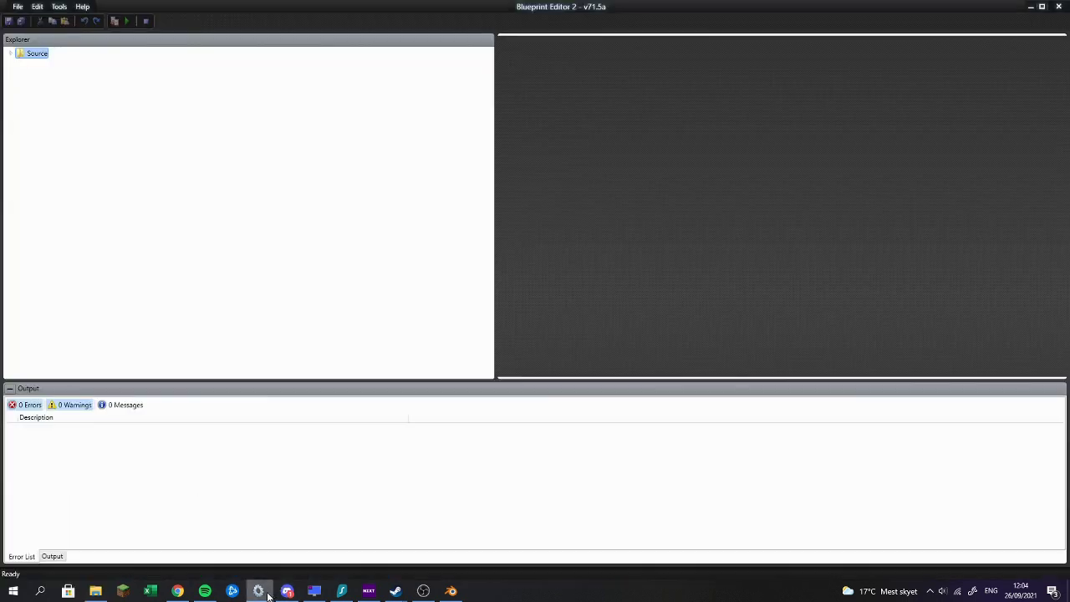
{"action": "double_click", "coordinate": [41, 66]}
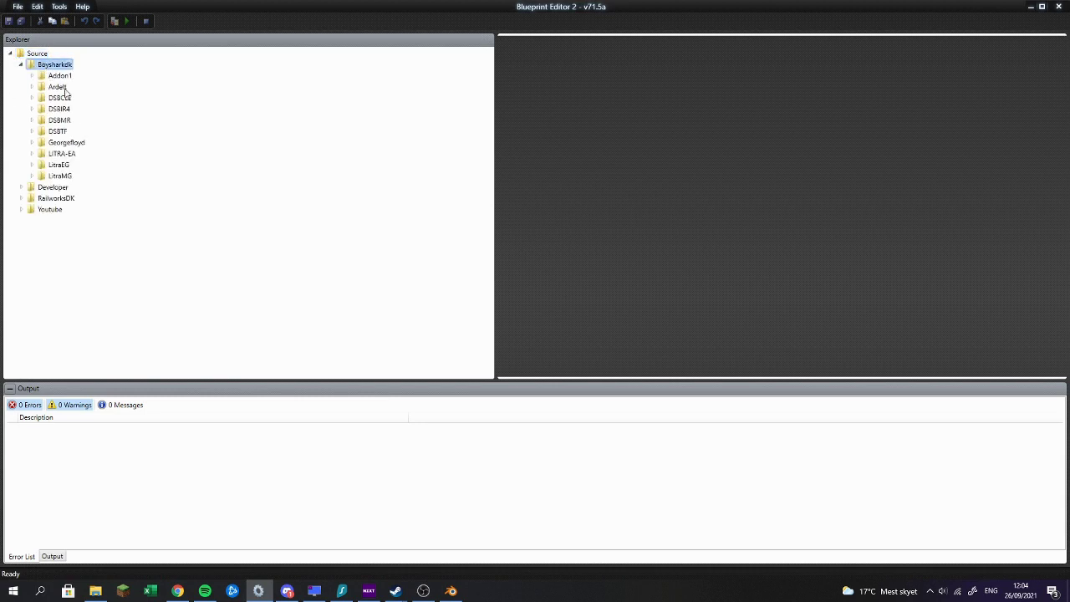
{"action": "left_click", "coordinate": [64, 156]}
{"action": "double_click", "coordinate": [65, 165]}
{"action": "double_click", "coordinate": [72, 178]}
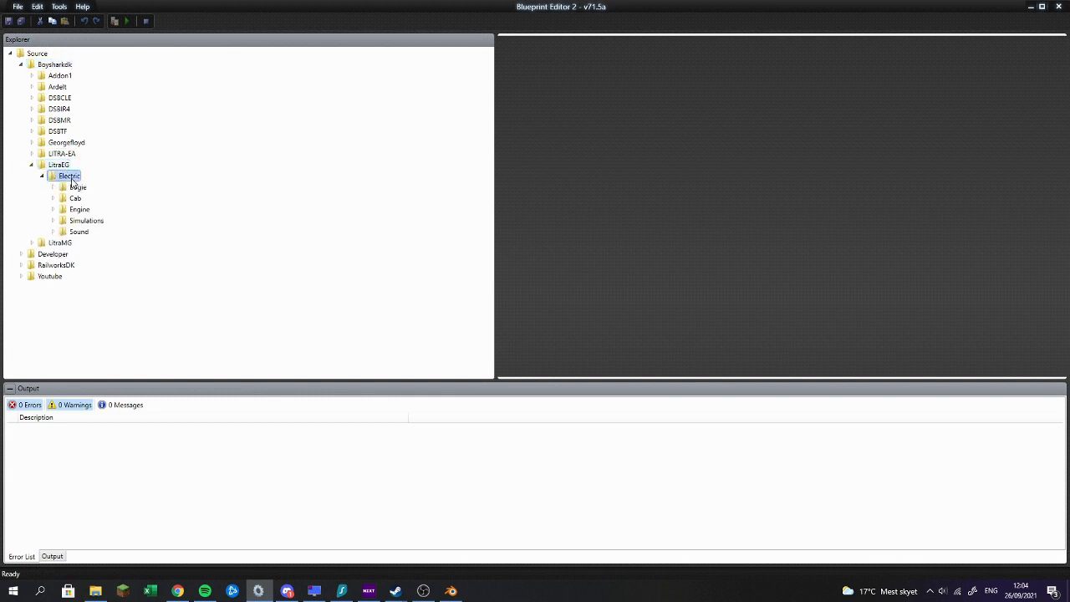
Step: Check the new subfolders under Electric, expanding Engine to locate the exported LitraEG.igs
{"action": "left_click", "coordinate": [75, 232]}
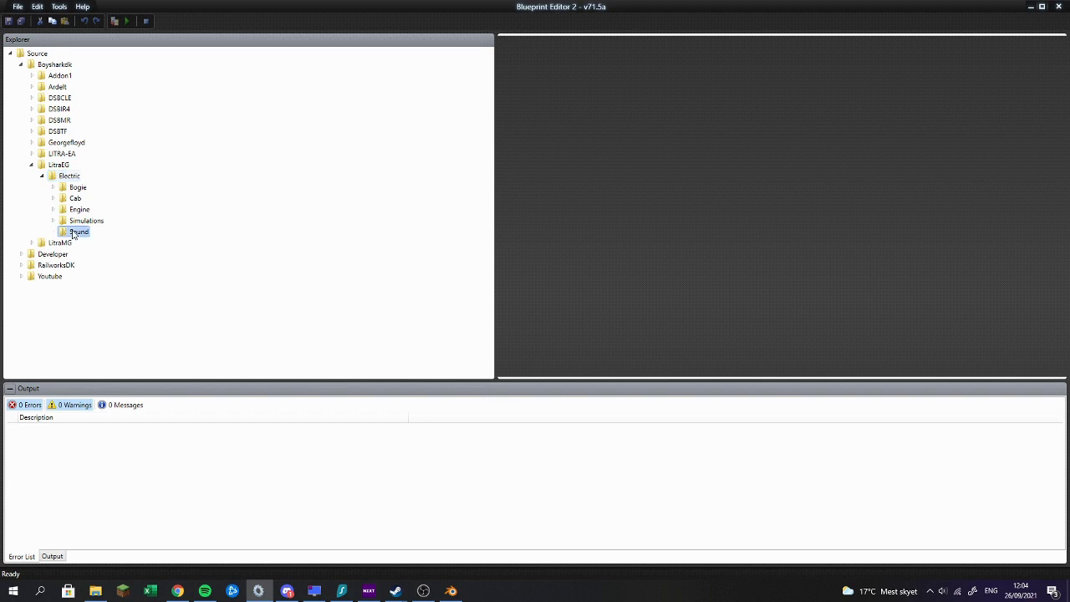
{"action": "double_click", "coordinate": [78, 210]}
{"action": "left_click", "coordinate": [72, 199]}
{"action": "left_click", "coordinate": [70, 187]}
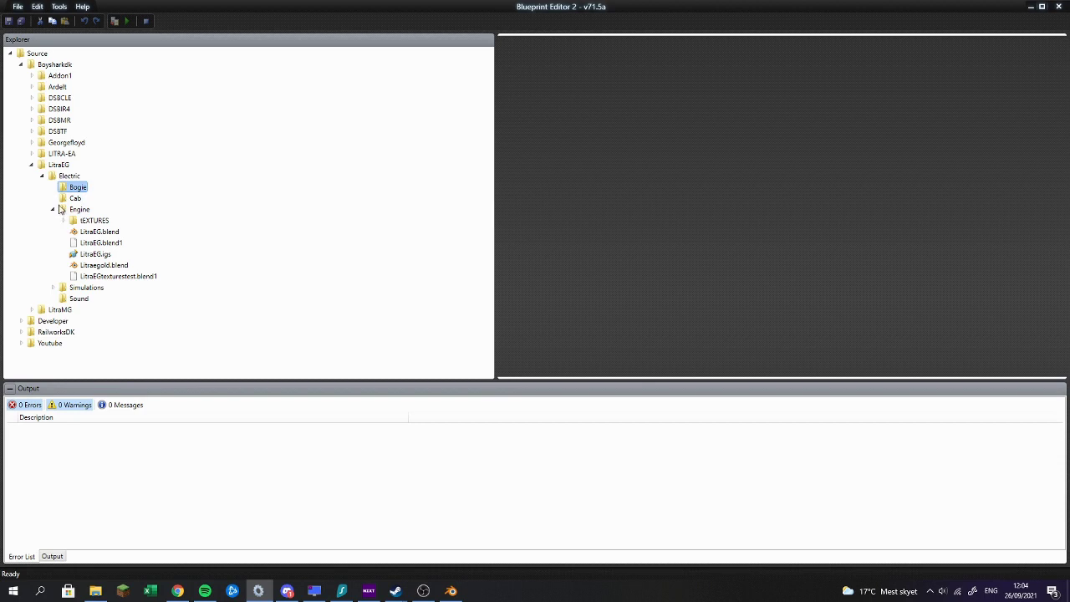
{"action": "left_click", "coordinate": [98, 254]}
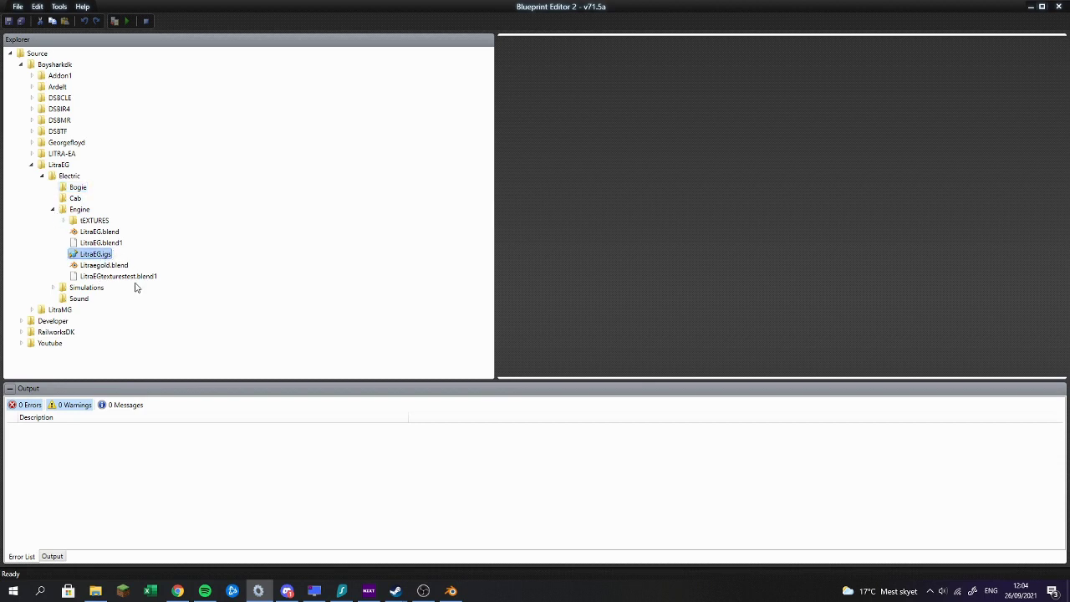
Step: Add a new Engine blueprint named LitraEG to the Engine folder
{"action": "right_click", "coordinate": [86, 211]}
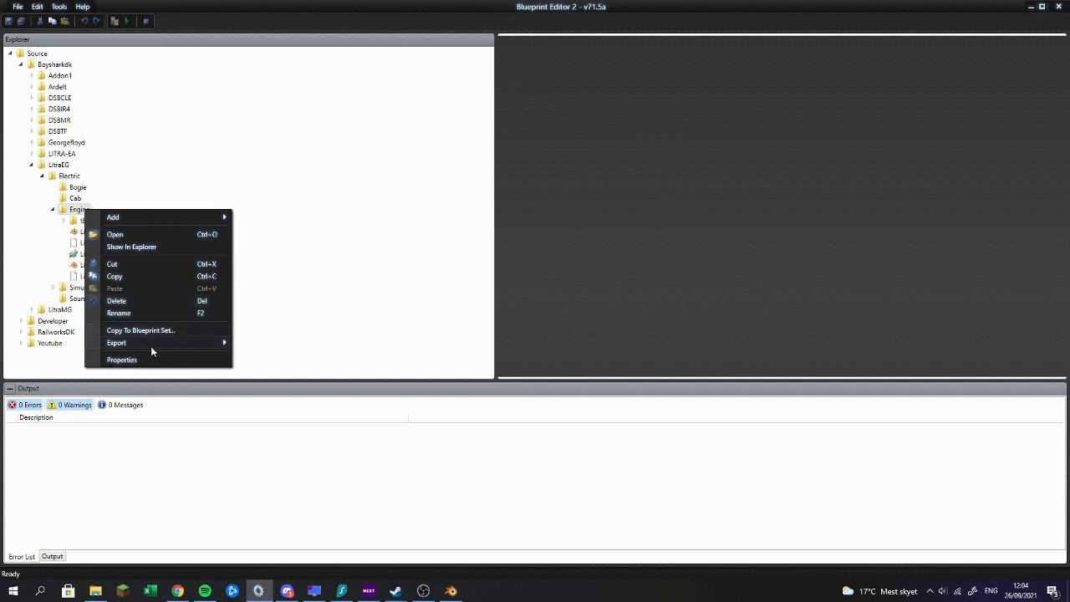
{"action": "mouse_move", "coordinate": [201, 217]}
{"action": "left_click", "coordinate": [250, 220]}
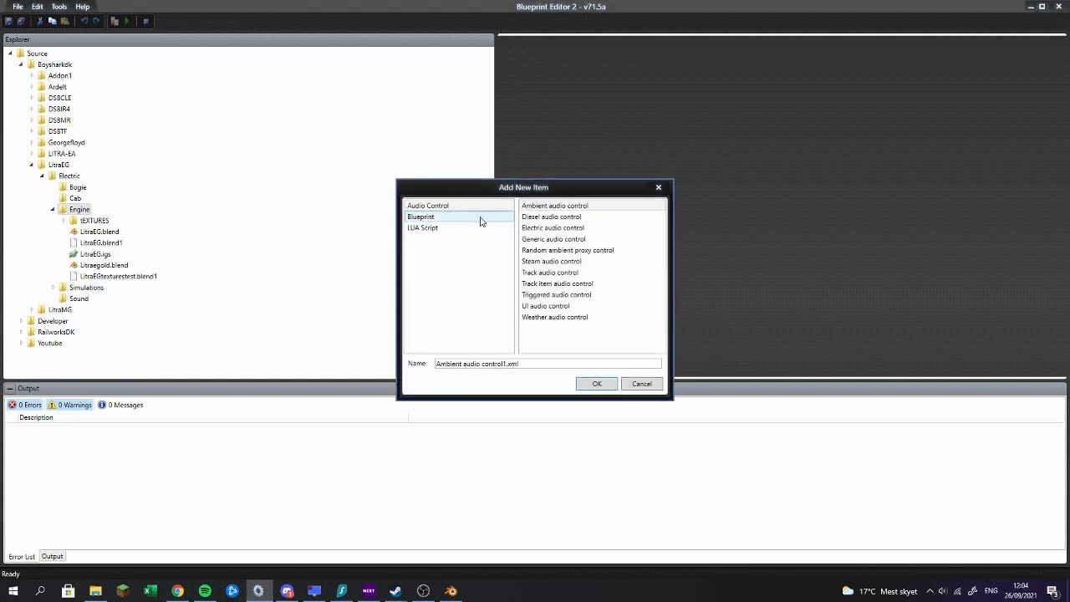
{"action": "left_click", "coordinate": [482, 217]}
{"action": "scroll", "coordinate": [635, 244], "scroll_direction": "down", "scroll_amount": 4}
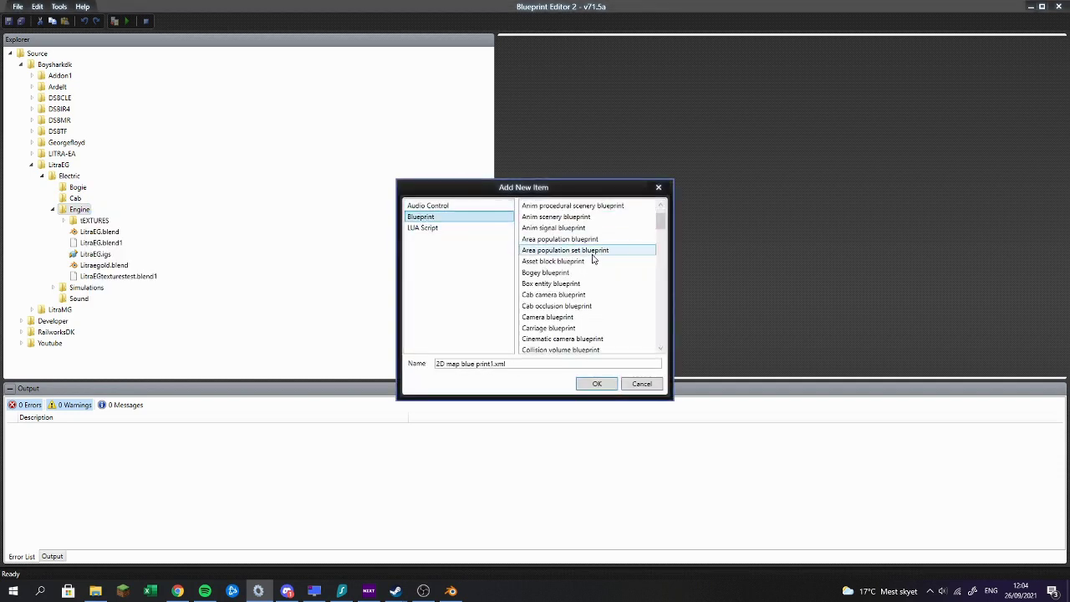
{"action": "scroll", "coordinate": [635, 242], "scroll_direction": "down", "scroll_amount": 4}
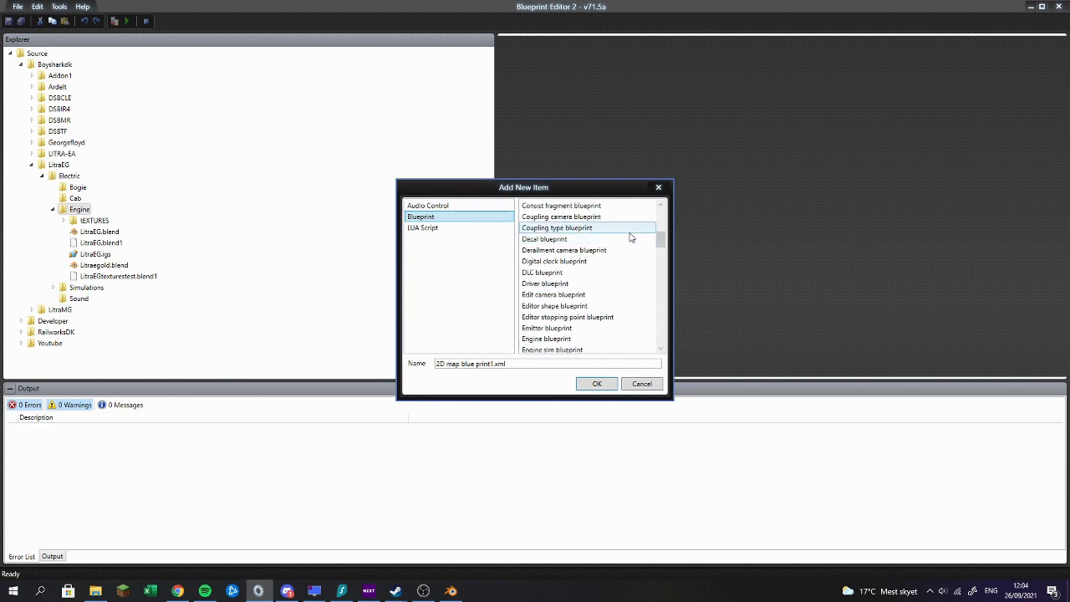
{"action": "left_click", "coordinate": [581, 275]}
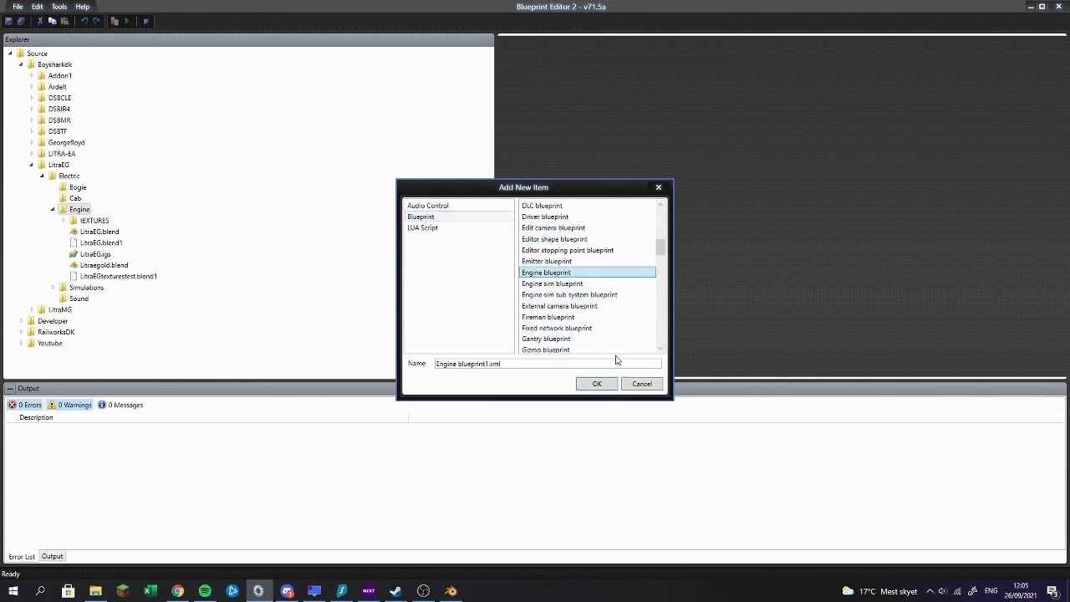
{"action": "left_click", "coordinate": [486, 365]}
{"action": "left_click_drag", "start_coordinate": [485, 365], "coordinate": [434, 356]}
{"action": "key", "text": "BackSpace"}
{"action": "type", "text": "LitraEG"}
{"action": "key", "text": "Return"}
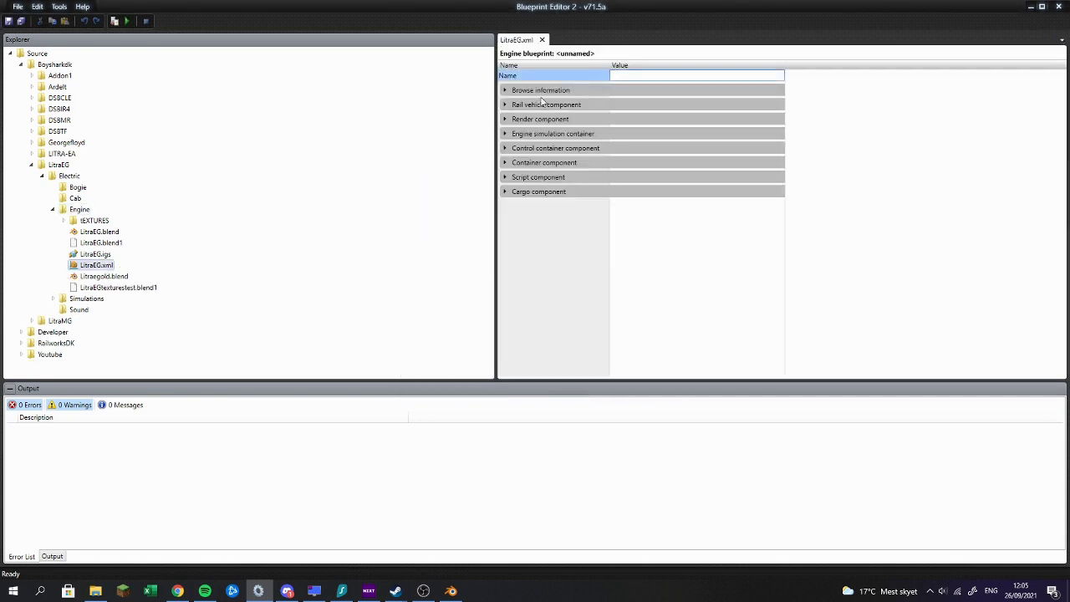
Step: Name the engine blueprint LitraEG and set its English display name to Green Cargo Litra EG
{"action": "type", "text": "LitraEG"}
{"action": "left_click", "coordinate": [648, 95]}
{"action": "left_click", "coordinate": [650, 103]}
{"action": "left_click", "coordinate": [640, 117]}
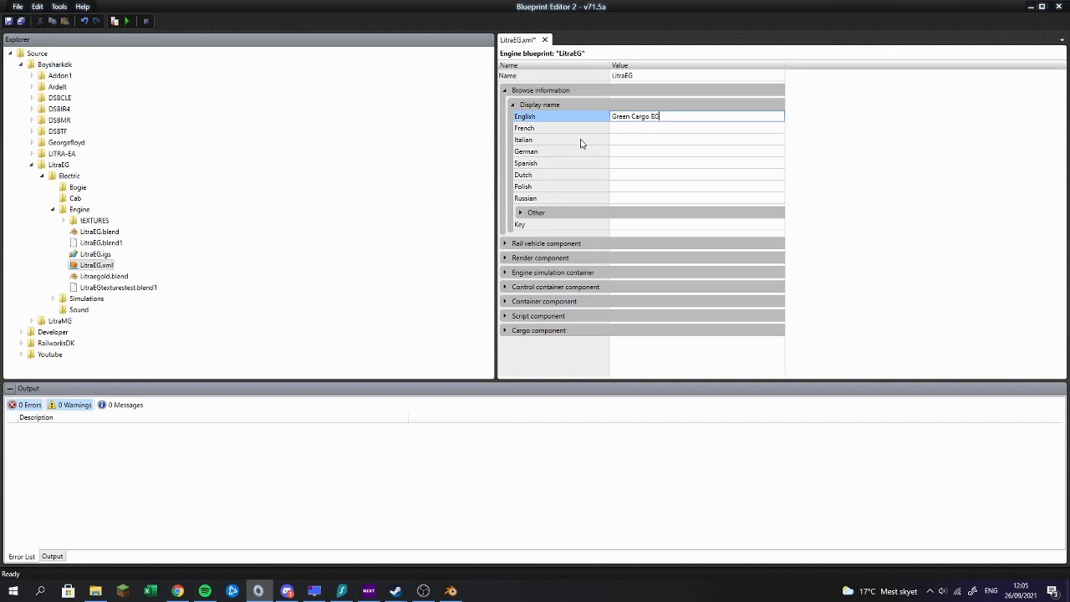
{"action": "key", "text": "ctrl"}
Step: Expand the Rail vehicle component section to reach the mass and pivot properties
{"action": "left_click", "coordinate": [611, 243]}
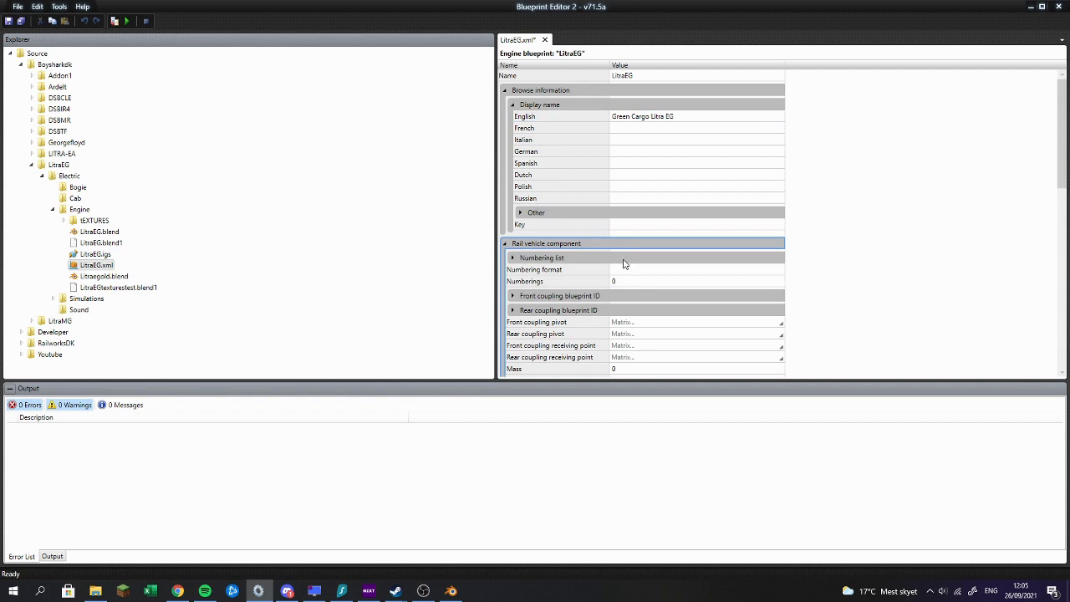
{"action": "scroll", "coordinate": [623, 264], "scroll_direction": "down", "scroll_amount": 1}
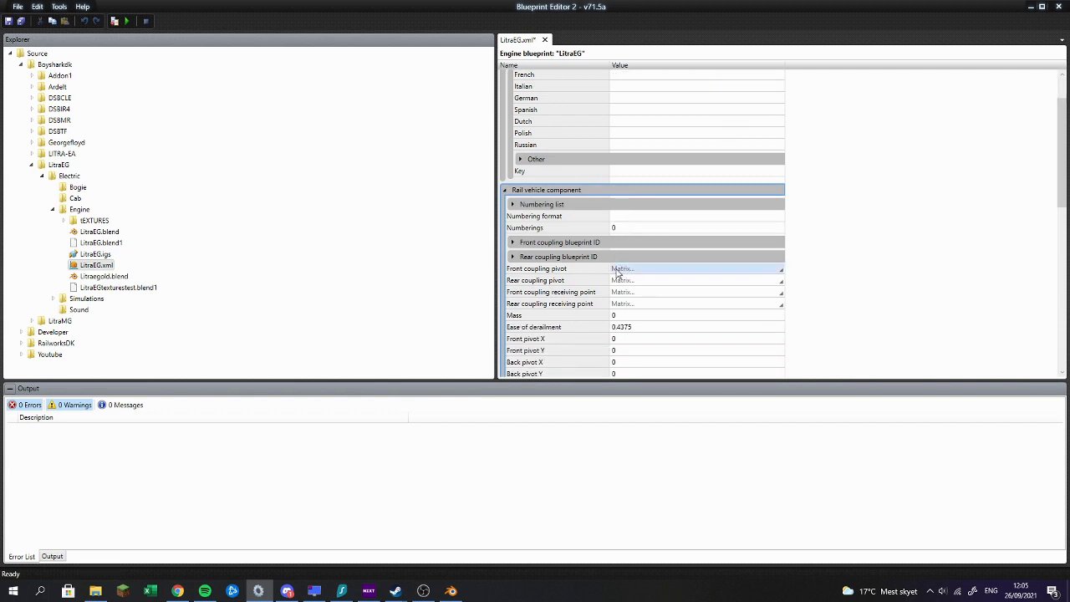
{"action": "scroll", "coordinate": [607, 303], "scroll_direction": "down", "scroll_amount": 1}
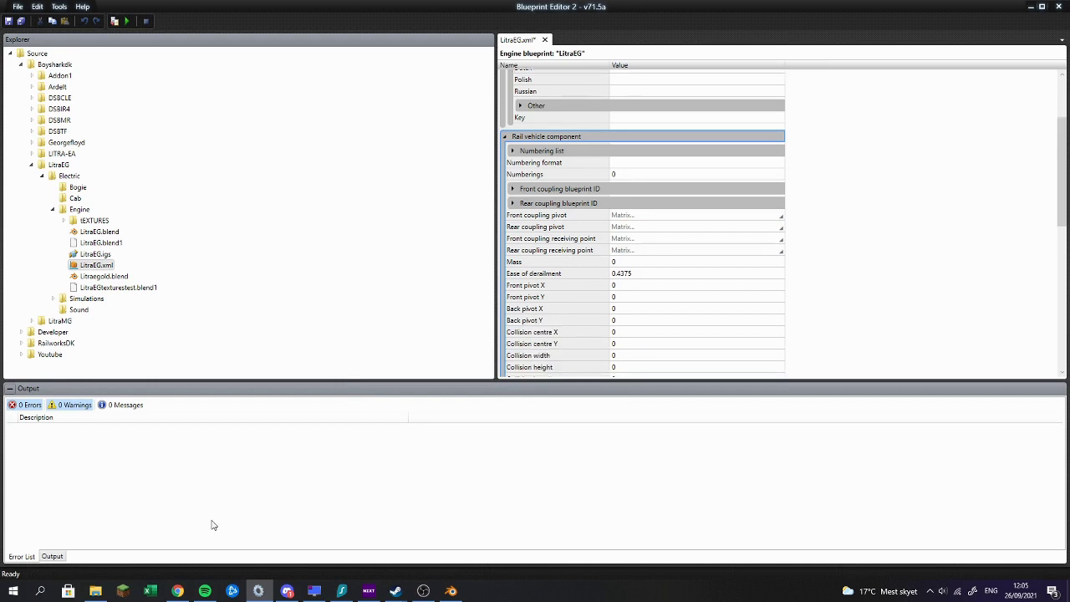
Step: Switch to Chrome, search for litra eg in a new tab and look up the locomotive's weight on Danish Wikipedia
{"action": "left_click", "coordinate": [183, 591]}
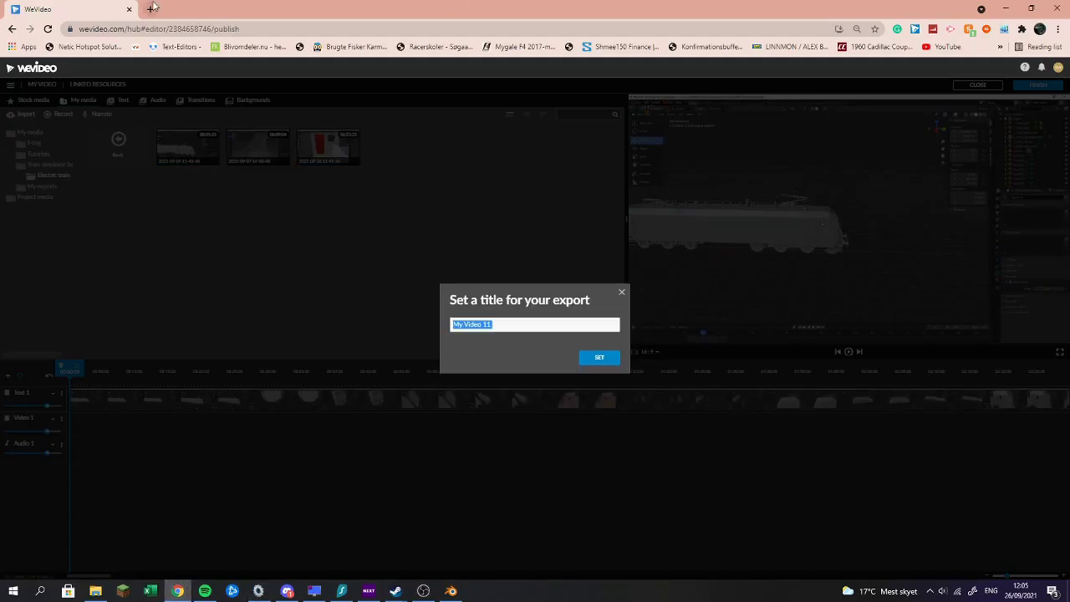
{"action": "left_click", "coordinate": [150, 9]}
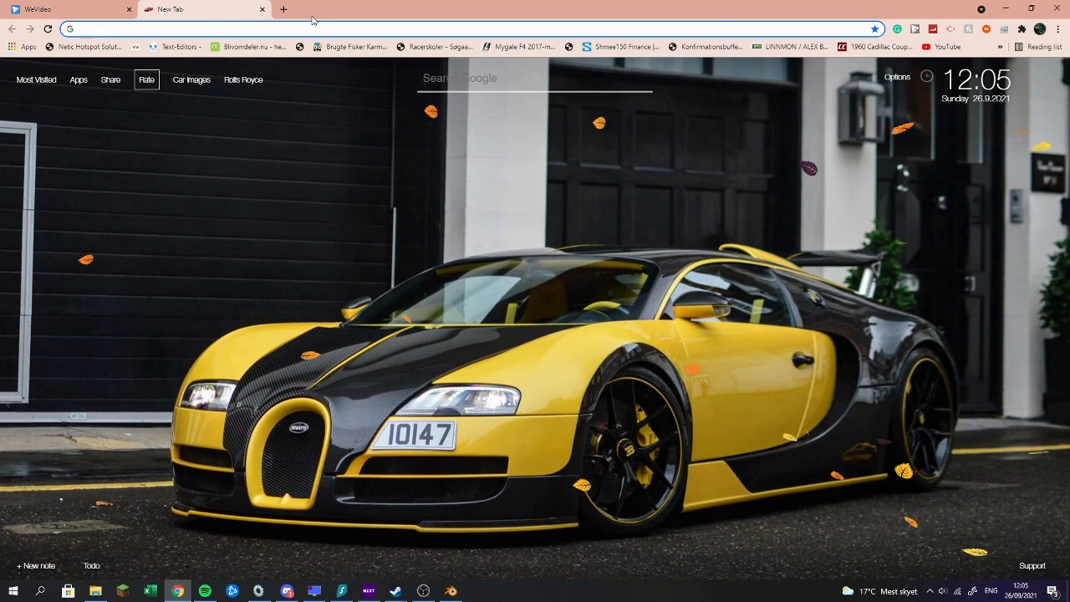
{"action": "type", "text": "litra eg"}
{"action": "key", "text": "Return"}
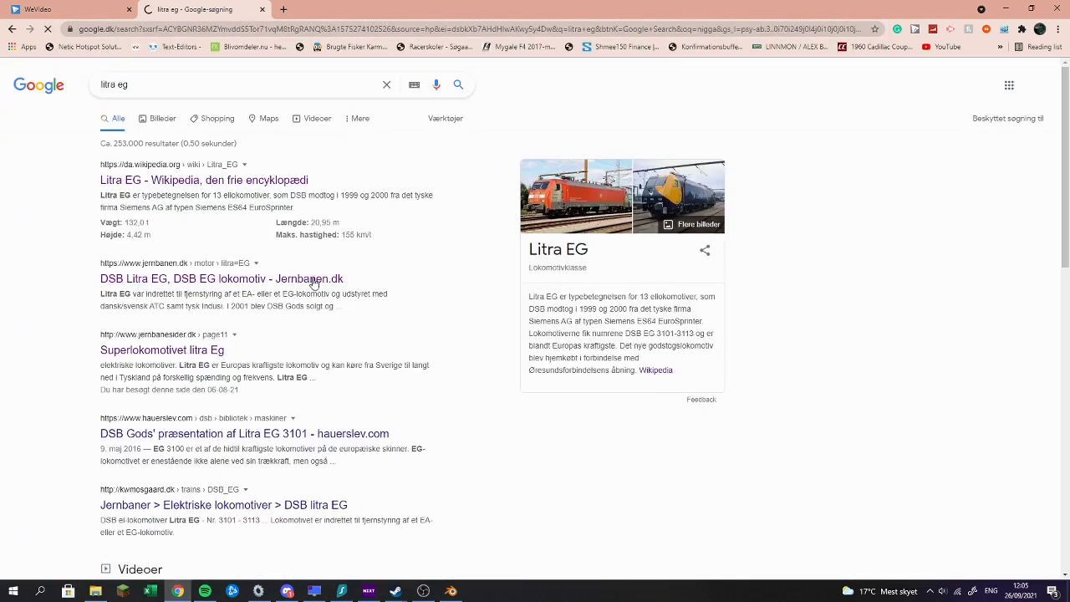
{"action": "left_click", "coordinate": [163, 177]}
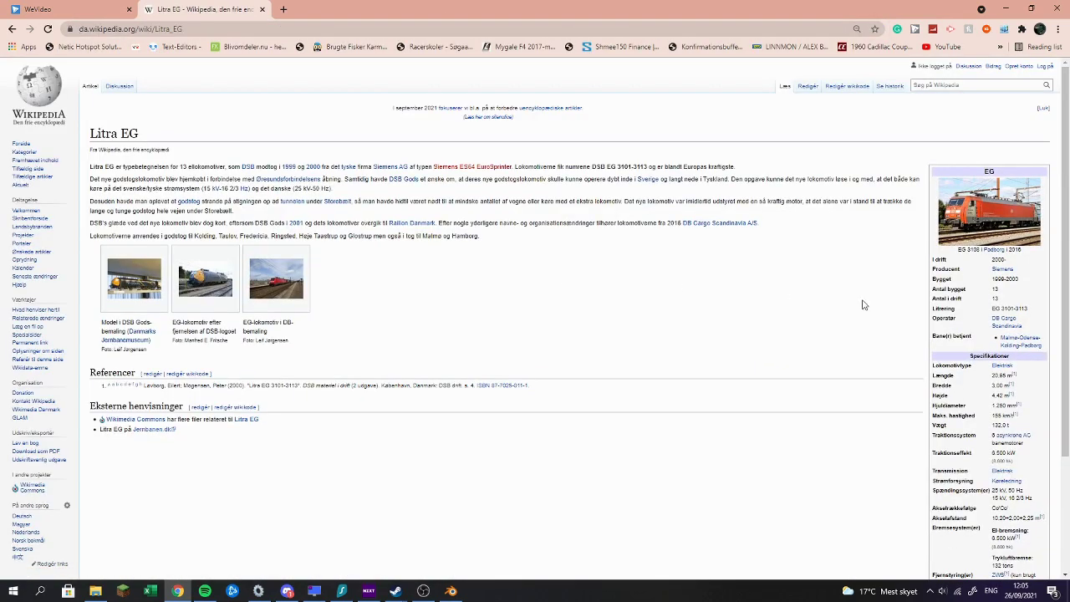
{"action": "scroll", "coordinate": [990, 357], "scroll_direction": "down", "scroll_amount": 1}
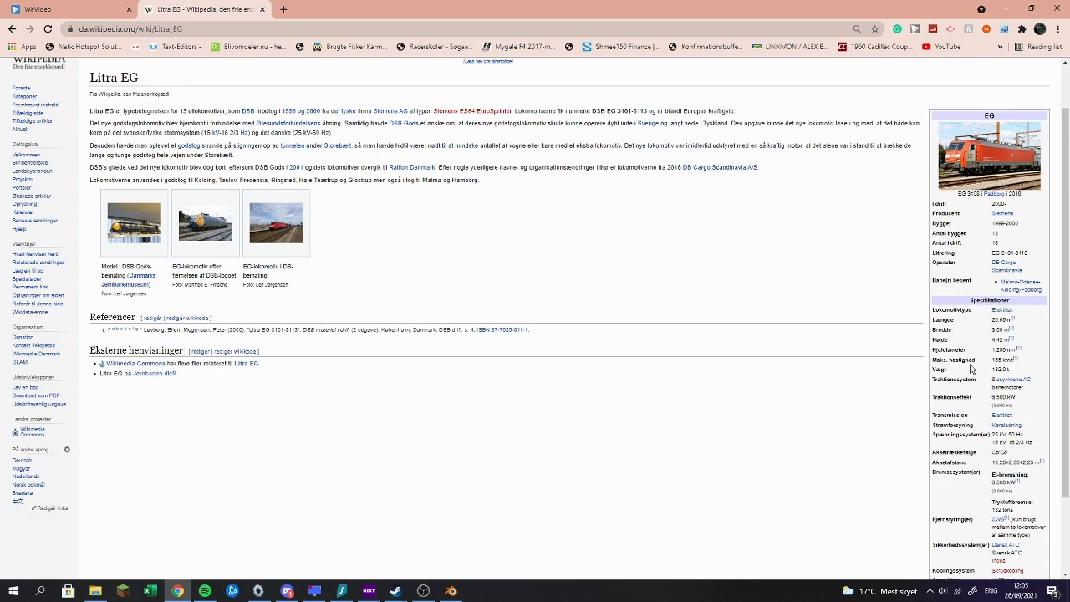
{"action": "left_click_drag", "start_coordinate": [975, 378], "coordinate": [917, 375]}
{"action": "left_click", "coordinate": [944, 370]}
Step: Return to Blueprint Editor 2 and set the rail vehicle's mass to 132
{"action": "key", "text": "alt+Tab"}
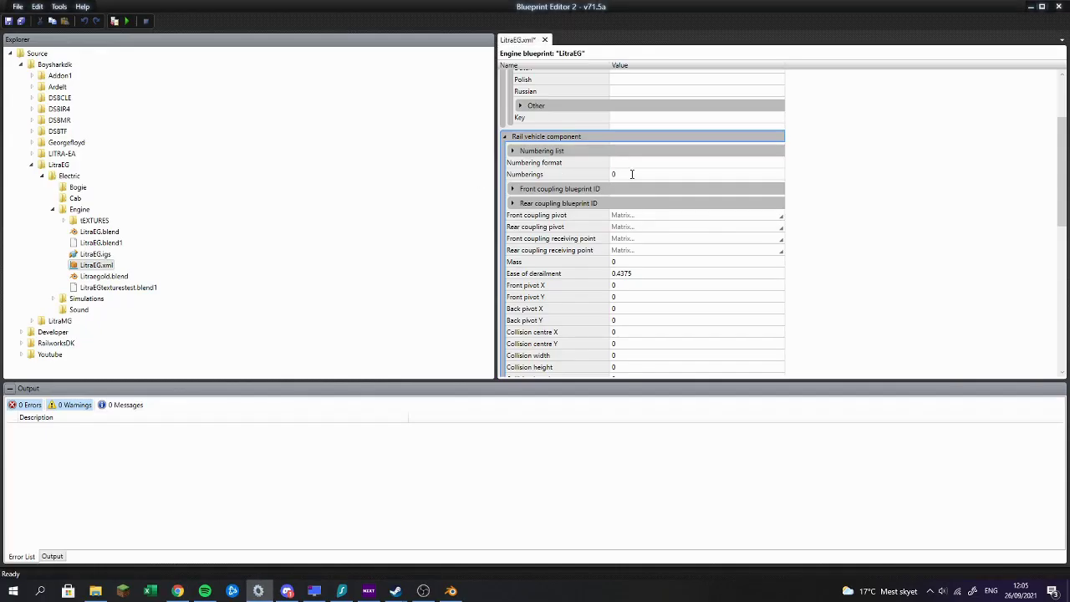
{"action": "left_click", "coordinate": [661, 261]}
{"action": "type", "text": "132"}
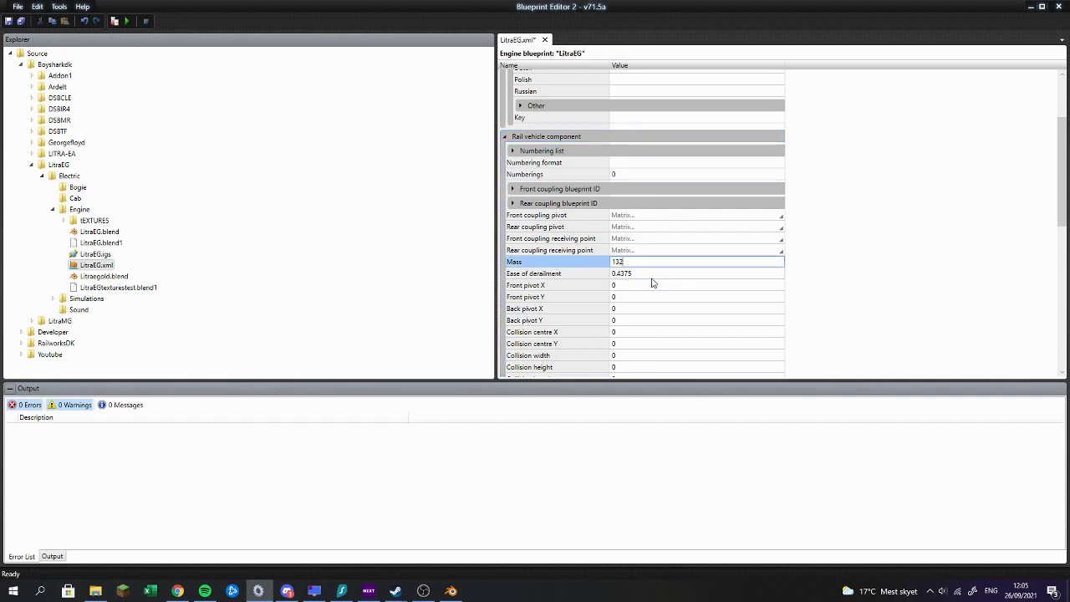
Step: Select Front pivot X in the blueprint, then switch to Blender and add a plain axes empty in the right side view
{"action": "left_click", "coordinate": [645, 285]}
{"action": "left_click", "coordinate": [452, 590]}
{"action": "left_click", "coordinate": [454, 342]}
{"action": "key", "text": "KP_3"}
{"action": "key", "text": "shift+a"}
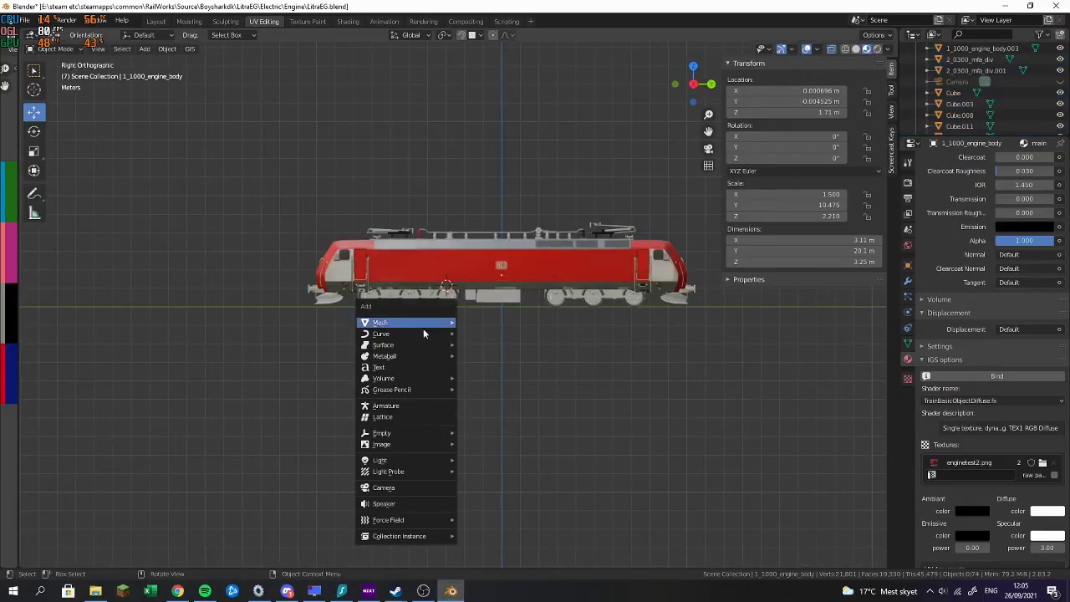
{"action": "mouse_move", "coordinate": [426, 429]}
{"action": "left_click", "coordinate": [490, 432]}
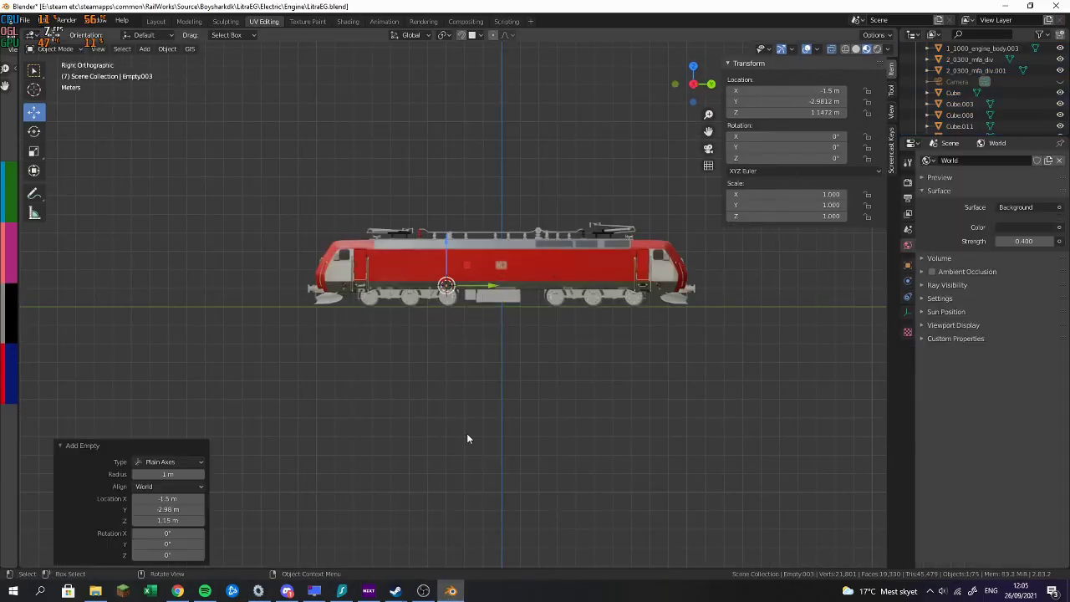
Step: Move the empty along the Y axis to the face of the locomotive's front buffer, at about 10.47 m
{"action": "key", "text": "g"}
{"action": "key", "text": "y"}
{"action": "left_click_drag", "start_coordinate": [731, 302], "coordinate": [493, 293]}
{"action": "scroll", "coordinate": [467, 220], "scroll_direction": "up", "scroll_amount": 4}
{"action": "scroll", "coordinate": [467, 222], "scroll_direction": "up", "scroll_amount": 5}
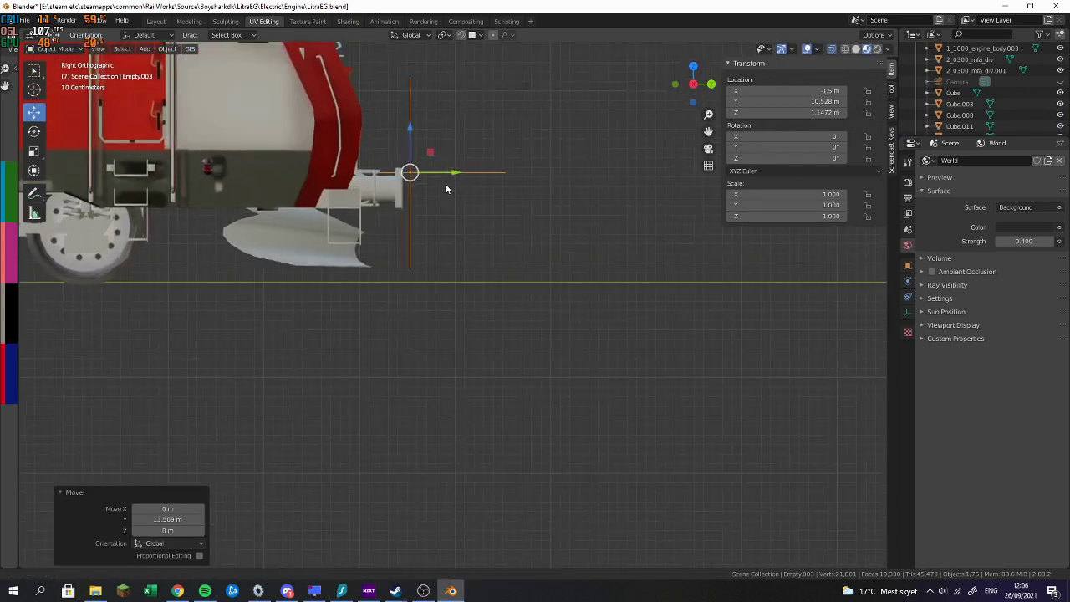
{"action": "left_click_drag", "start_coordinate": [472, 205], "coordinate": [461, 203]}
Step: Copy the empty's Y location from Blender and enter 10.4707 m as Front pivot X in the blueprint
{"action": "left_click", "coordinate": [779, 99]}
{"action": "key", "text": "ctrl+c"}
{"action": "key", "text": "Escape"}
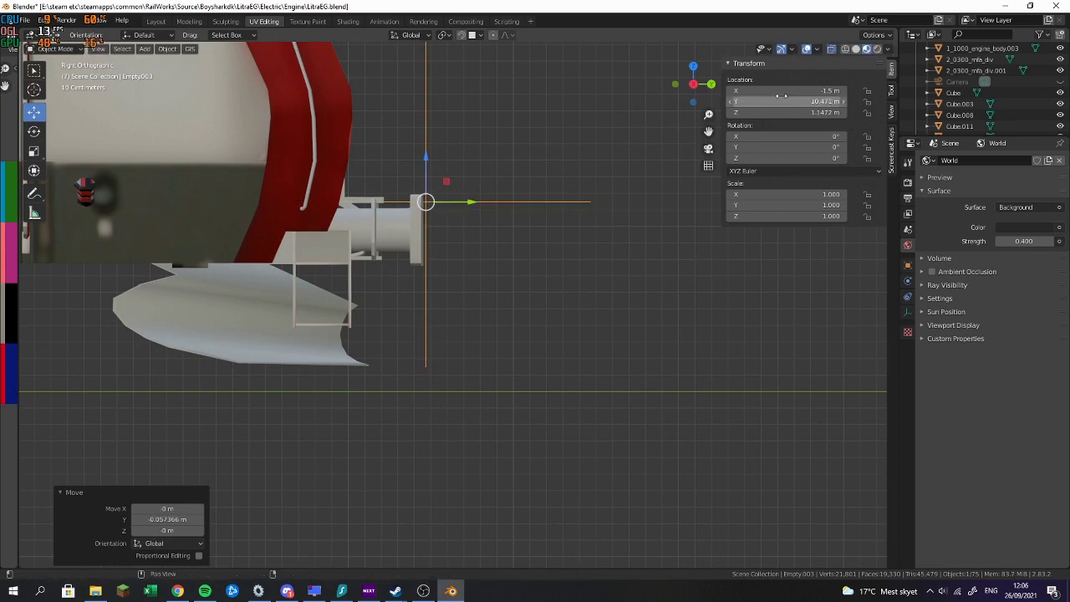
{"action": "key", "text": "alt+Tab"}
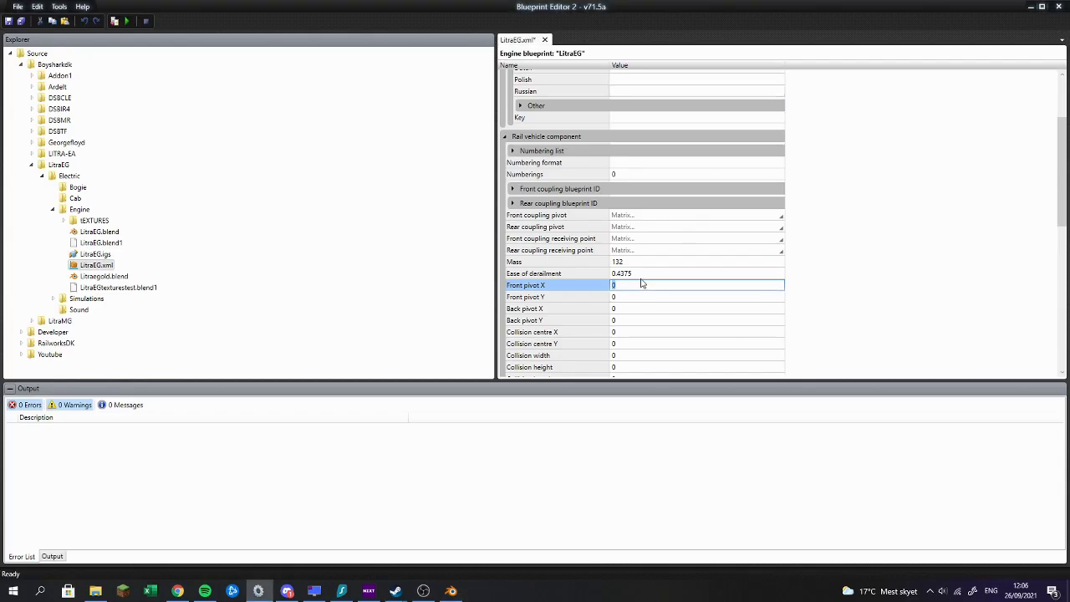
{"action": "key", "text": "alt+Tab"}
{"action": "key", "text": "alt+Tab"}
{"action": "key", "text": "ctrl+v"}
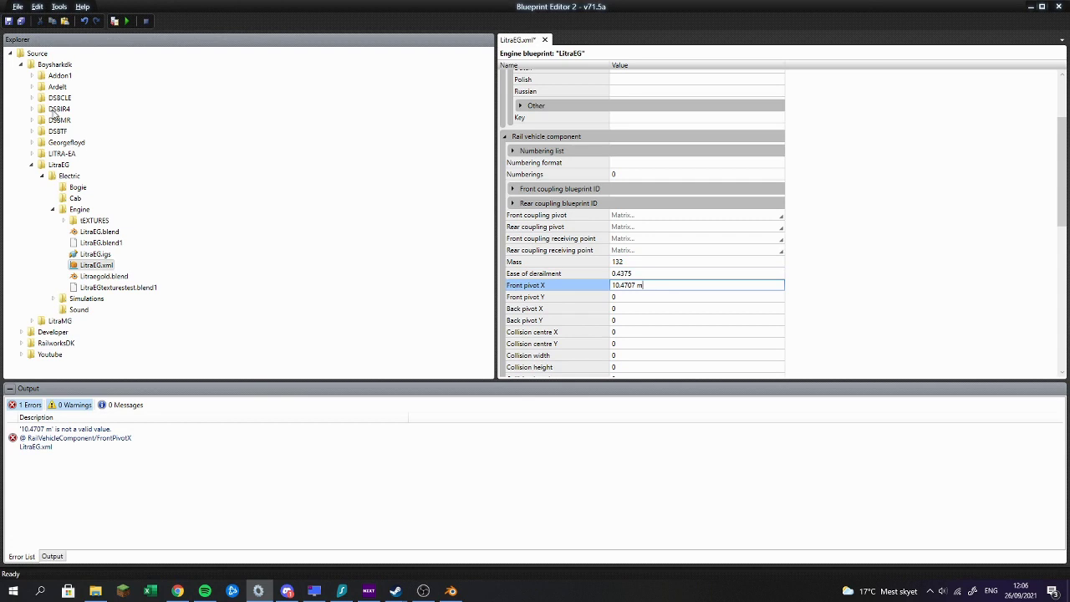
Step: Open the Toy train's TT_loco.xml from Addon1's Diesel folder, check its front and back pivot values, and close it
{"action": "double_click", "coordinate": [57, 76]}
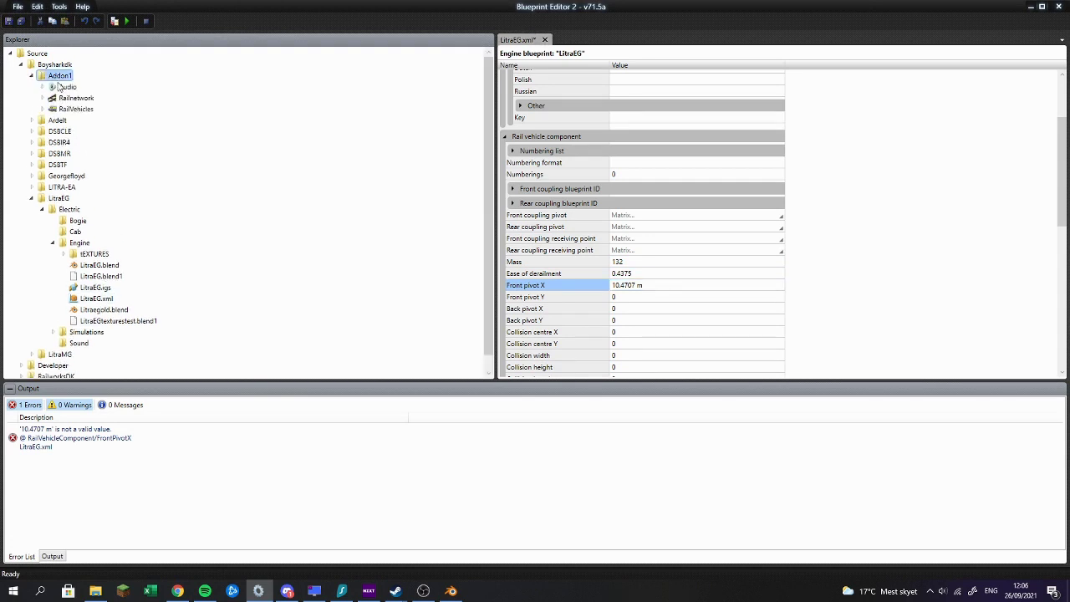
{"action": "double_click", "coordinate": [60, 109]}
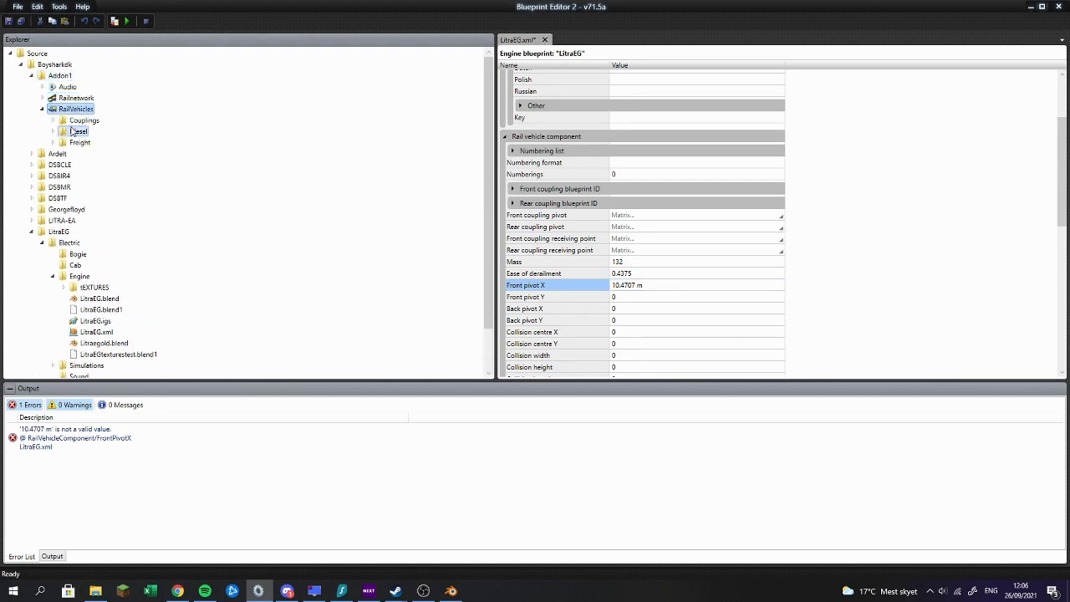
{"action": "double_click", "coordinate": [75, 131]}
{"action": "double_click", "coordinate": [89, 164]}
{"action": "double_click", "coordinate": [96, 209]}
{"action": "scroll", "coordinate": [101, 248], "scroll_direction": "down", "scroll_amount": 2}
{"action": "double_click", "coordinate": [127, 252]}
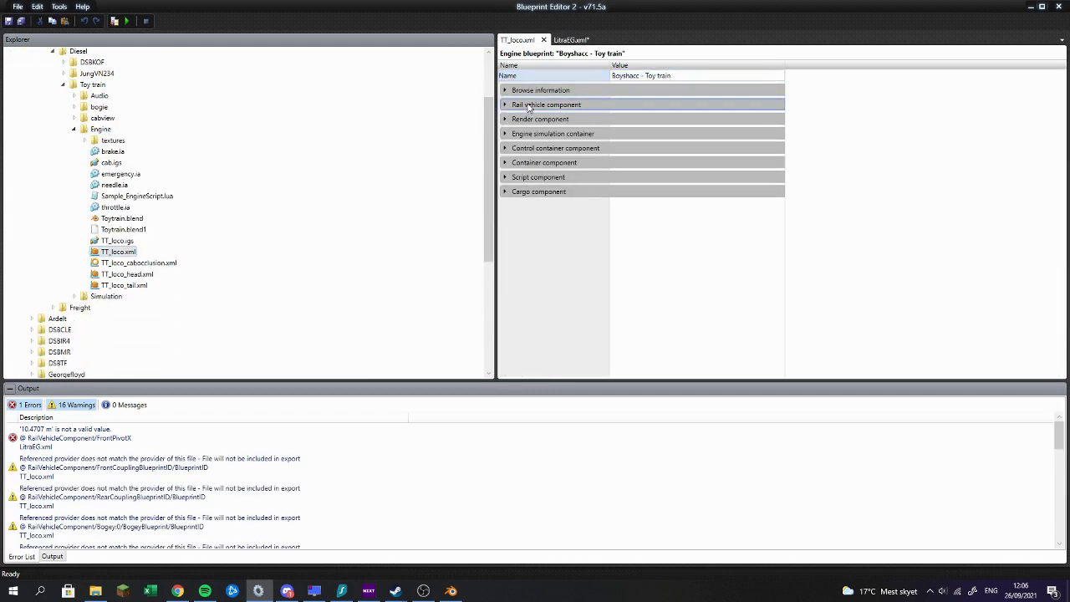
{"action": "left_click", "coordinate": [529, 107]}
{"action": "scroll", "coordinate": [629, 220], "scroll_direction": "down", "scroll_amount": 2}
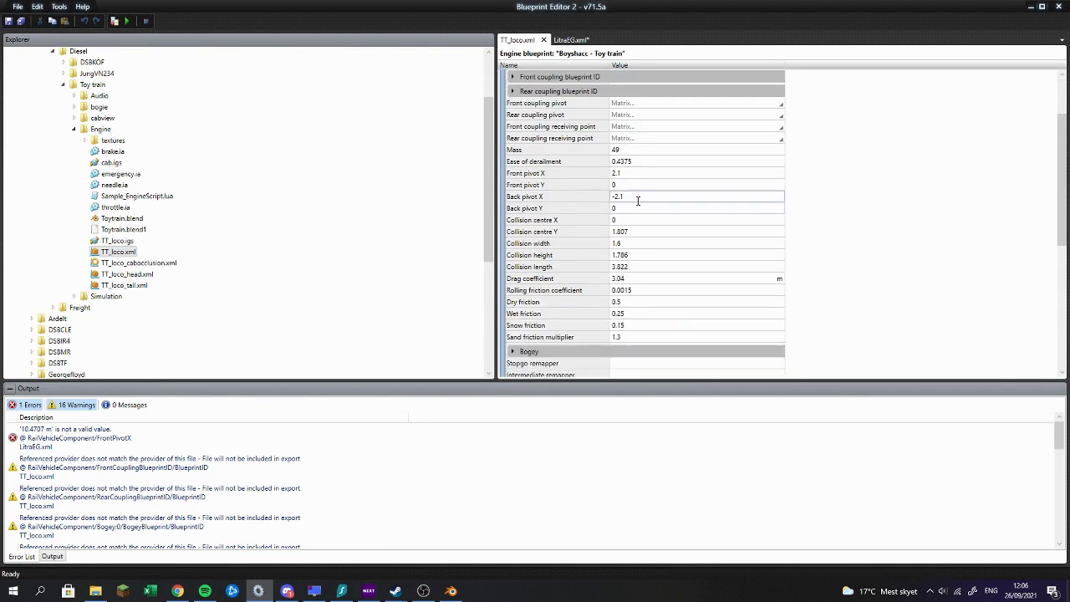
{"action": "left_click", "coordinate": [539, 41]}
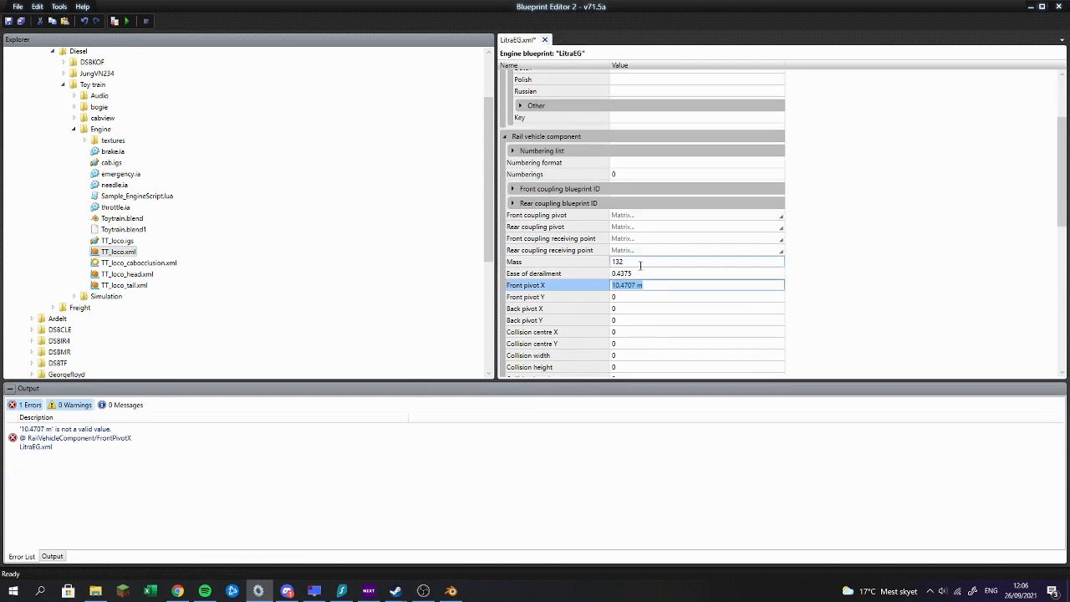
Step: Set Back pivot X in the LitraEG blueprint to -10.4707 m
{"action": "left_click", "coordinate": [575, 309]}
{"action": "key", "text": "ctrl+v"}
Step: Switch to Blender, set the empty's Y location to about -10.471 m and check its position at the rear buffer
{"action": "key", "text": "alt+Tab"}
{"action": "scroll", "coordinate": [578, 257], "scroll_direction": "down", "scroll_amount": 7}
{"action": "left_click", "coordinate": [795, 102]}
{"action": "key", "text": "Left"}
{"action": "type", "text": "-"}
{"action": "key", "text": "Return"}
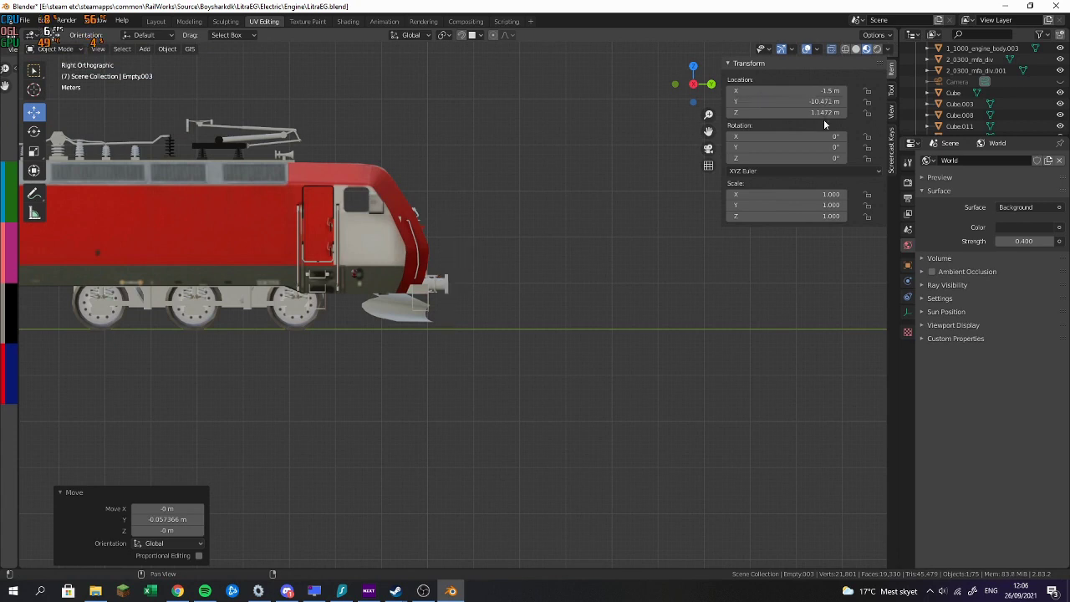
{"action": "scroll", "coordinate": [521, 294], "scroll_direction": "down", "scroll_amount": 5}
{"action": "scroll", "coordinate": [216, 236], "scroll_direction": "up", "scroll_amount": 7}
{"action": "scroll", "coordinate": [395, 344], "scroll_direction": "up", "scroll_amount": 2}
{"action": "scroll", "coordinate": [646, 383], "scroll_direction": "down", "scroll_amount": 8}
Step: Select Collision centre X in the blueprint, then in Blender set the red engine body's origin to its geometry
{"action": "key", "text": "alt+Tab"}
{"action": "scroll", "coordinate": [623, 292], "scroll_direction": "down", "scroll_amount": 1}
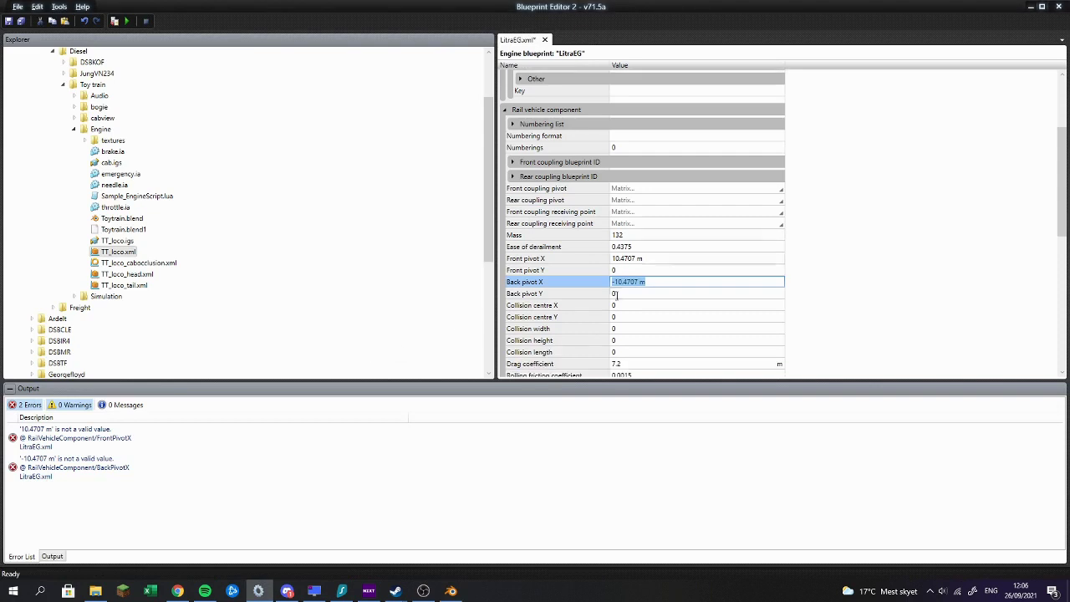
{"action": "left_click", "coordinate": [628, 304]}
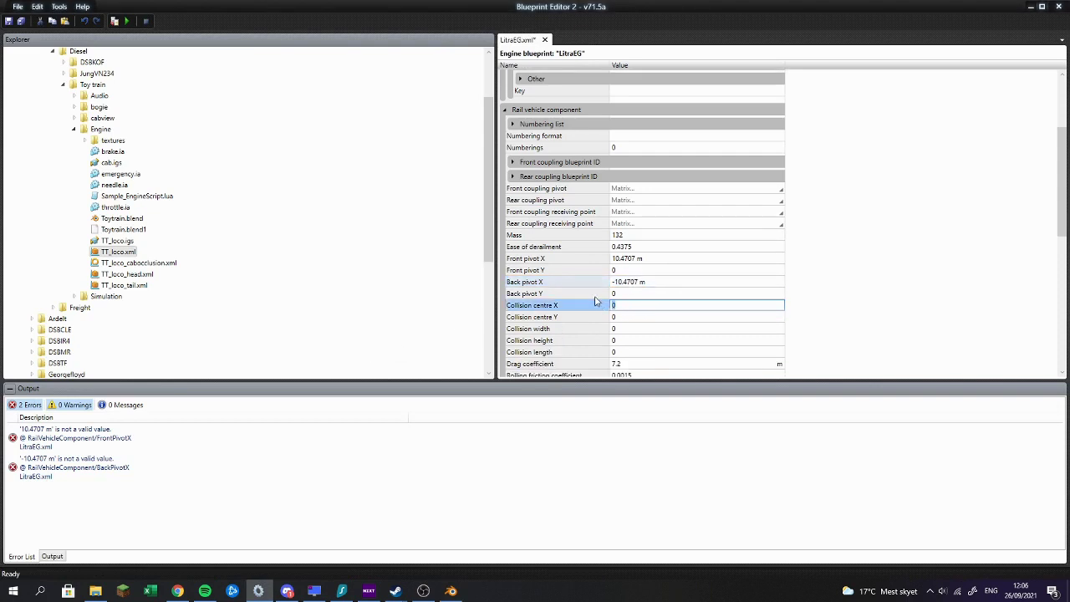
{"action": "key", "text": "alt+Tab"}
{"action": "key", "text": "alt+Tab"}
{"action": "key", "text": "alt+Tab"}
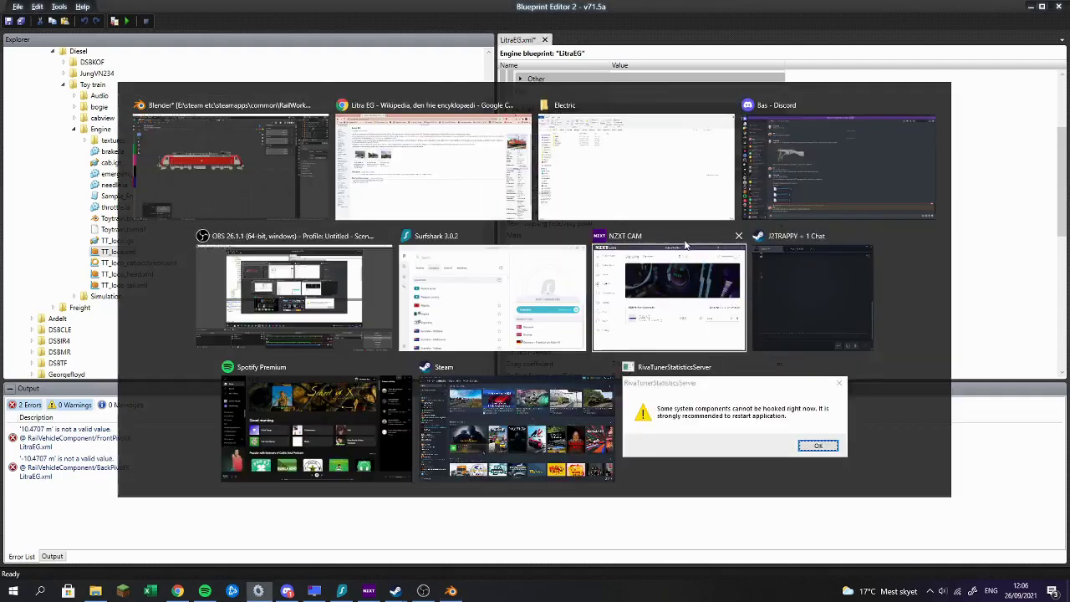
{"action": "left_click", "coordinate": [397, 263]}
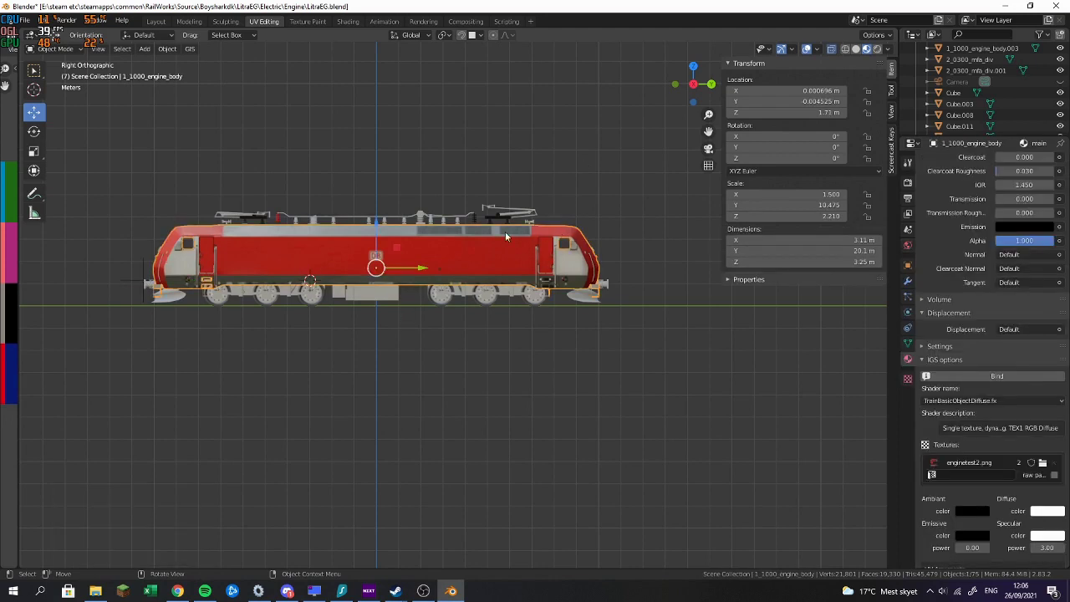
{"action": "right_click", "coordinate": [382, 258]}
{"action": "mouse_move", "coordinate": [385, 261]}
{"action": "left_click", "coordinate": [403, 292]}
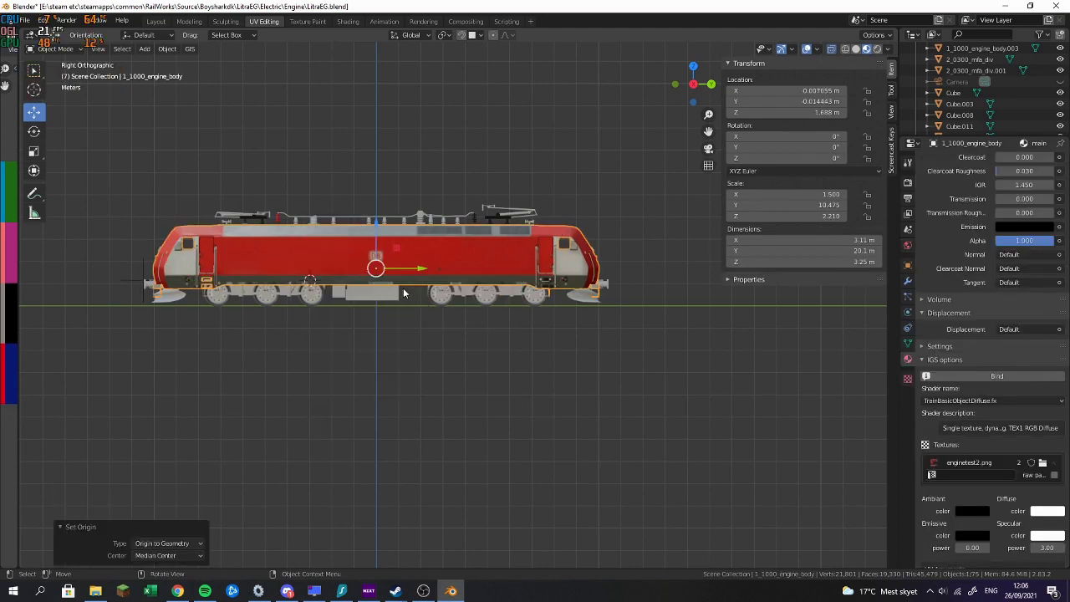
Step: Copy the engine body's Z location, enter 1.68797 m as Collision centre Y in the blueprint, and dismiss the ad pop-up
{"action": "left_click", "coordinate": [826, 112]}
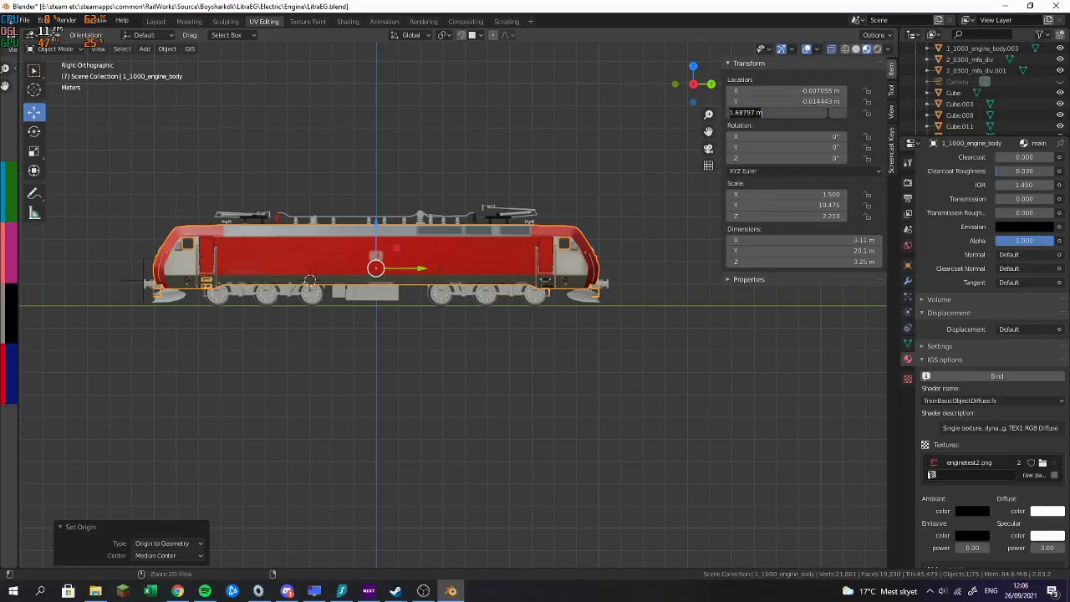
{"action": "key", "text": "ctrl+c"}
{"action": "key", "text": "alt+Tab"}
{"action": "left_click_drag", "start_coordinate": [616, 317], "coordinate": [540, 311]}
{"action": "key", "text": "ctrl+v"}
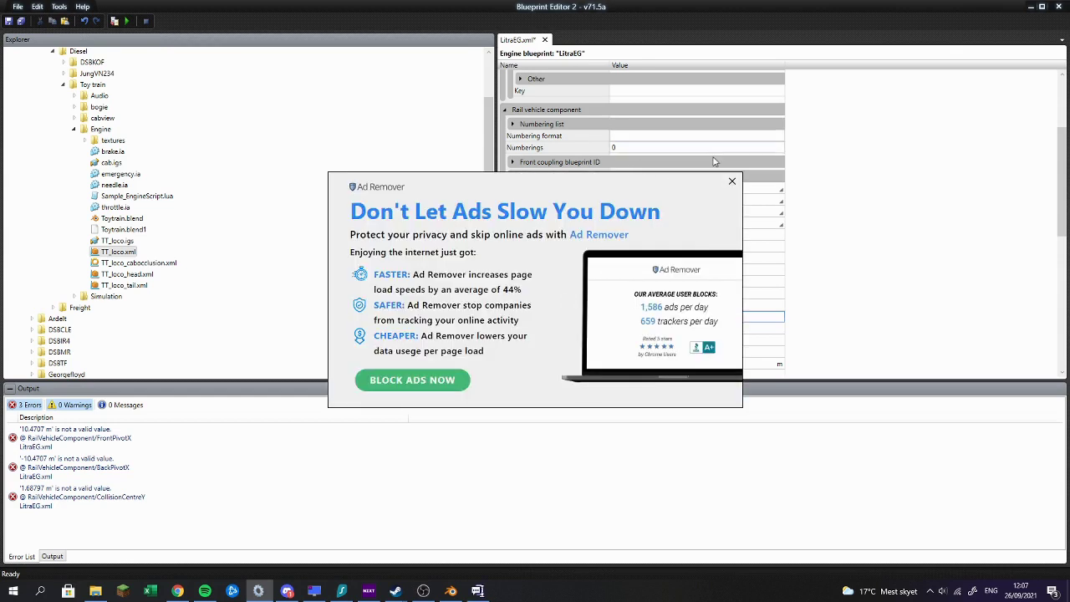
{"action": "left_click", "coordinate": [733, 182]}
{"action": "key", "text": "alt+space"}
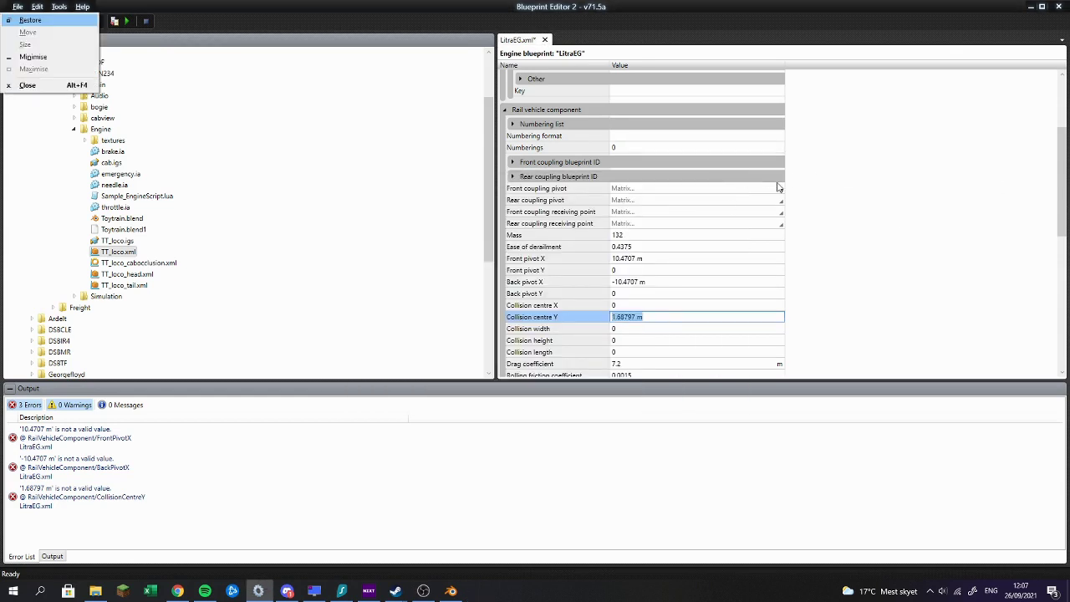
{"action": "key", "text": "Escape"}
Step: Look up the locomotive's length on its Wikipedia page and set Collision length in the LitraEG blueprint to 20.95
{"action": "scroll", "coordinate": [712, 292], "scroll_direction": "down", "scroll_amount": 3}
{"action": "left_click", "coordinate": [698, 247]}
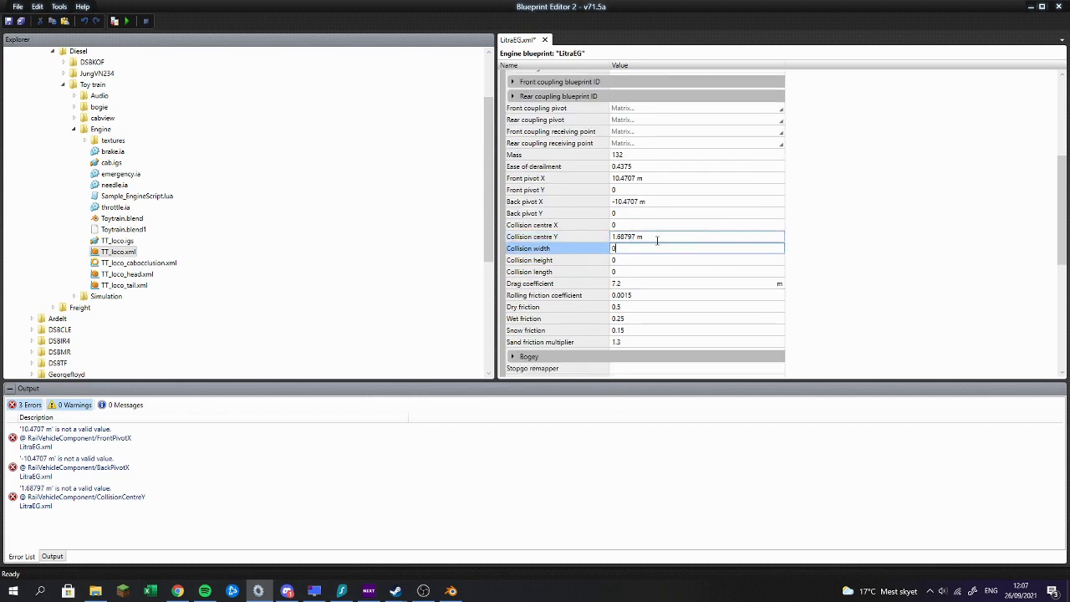
{"action": "key", "text": "alt+Tab"}
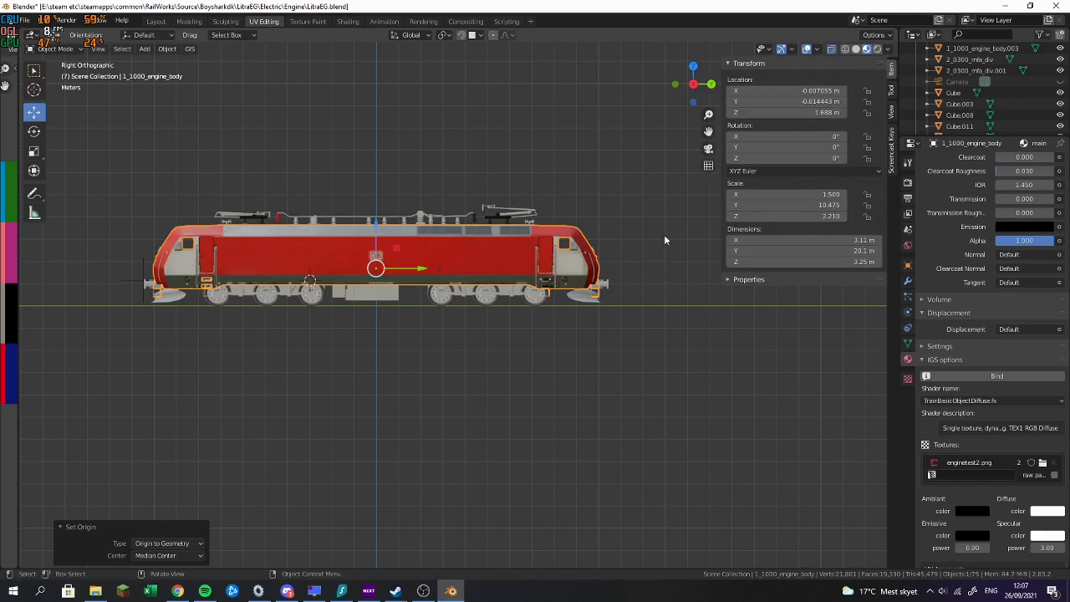
{"action": "key", "text": "alt+Tab"}
{"action": "key", "text": "alt+Tab"}
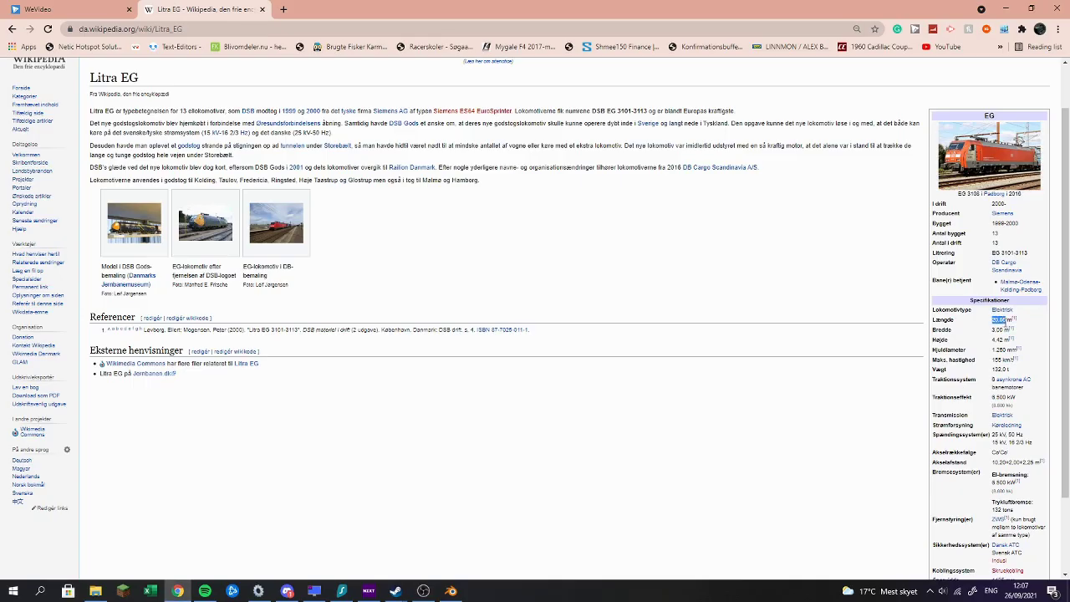
{"action": "key", "text": "alt+Tab"}
{"action": "key", "text": "alt+Tab"}
{"action": "key", "text": "alt+Tab"}
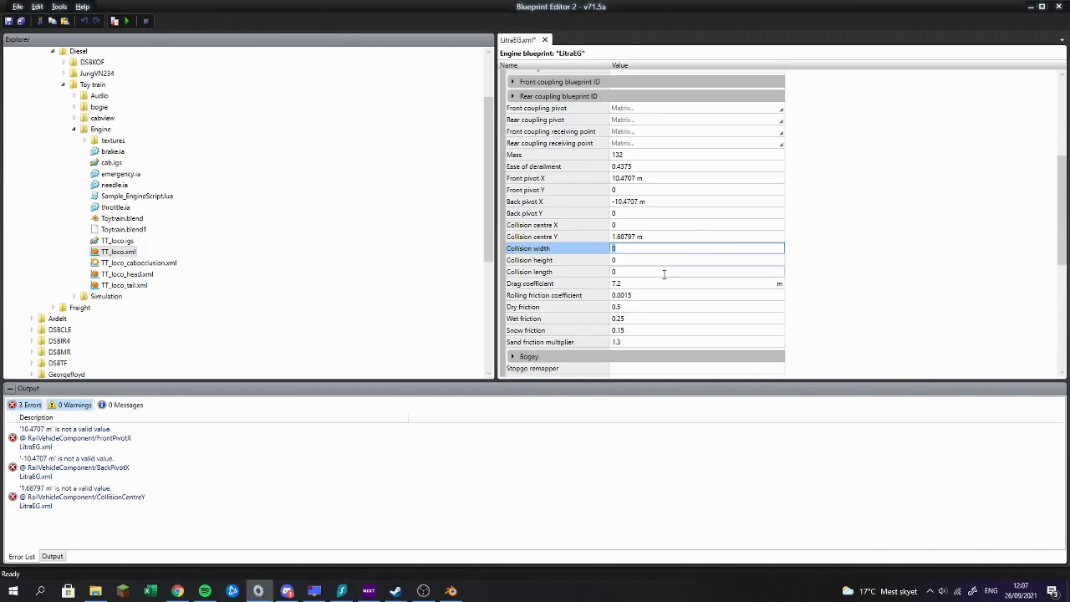
{"action": "left_click", "coordinate": [663, 270]}
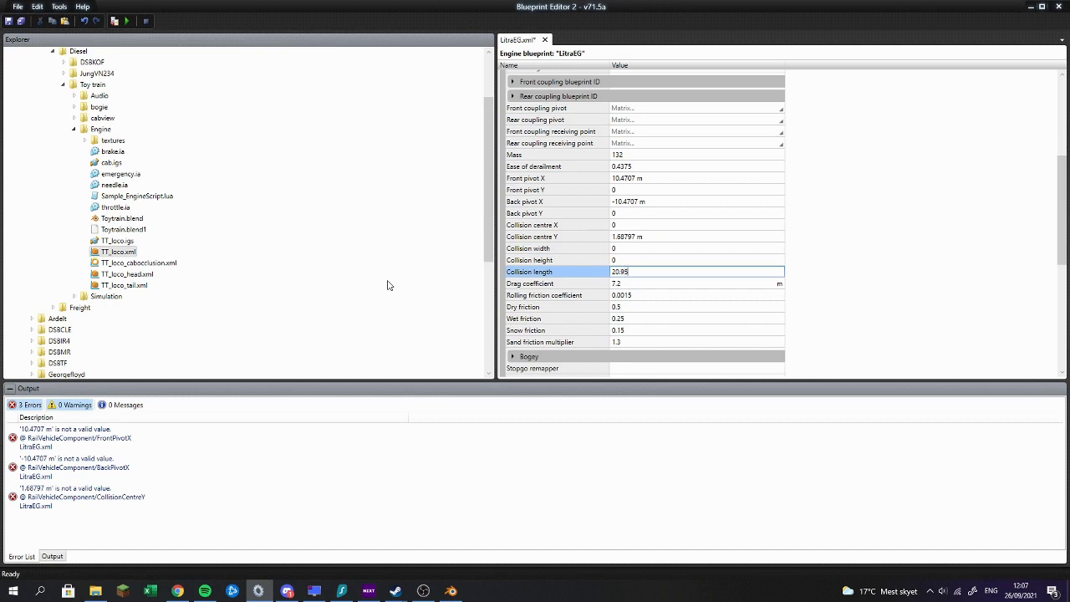
Step: Read the locomotive's width and height on Wikipedia and set Collision width to 3 and Collision height to 4.42
{"action": "key", "text": "alt+Tab"}
{"action": "key", "text": "alt+Tab"}
{"action": "key", "text": "alt+Tab"}
{"action": "key", "text": "alt+Tab"}
{"action": "key", "text": "alt+Tab"}
{"action": "key", "text": "alt+Tab"}
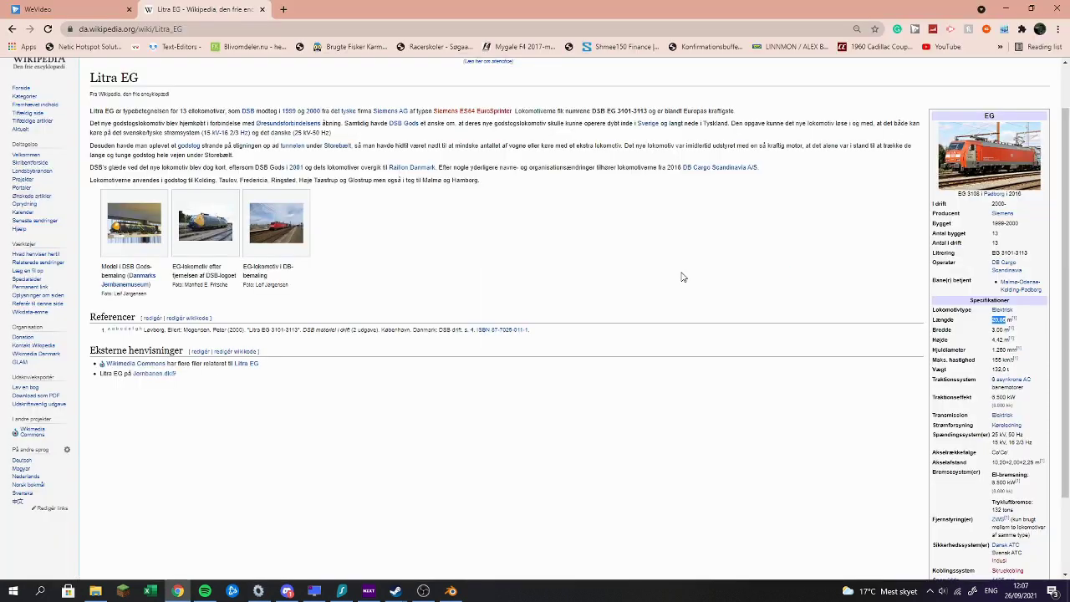
{"action": "key", "text": "alt+Tab"}
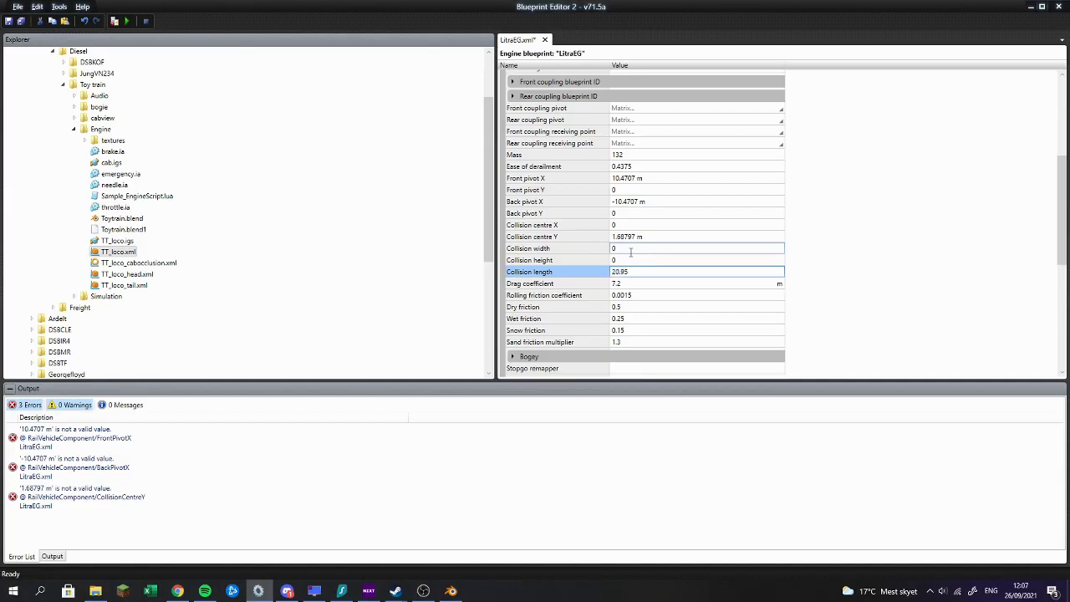
{"action": "key", "text": "alt+Tab"}
{"action": "key", "text": "alt+Tab"}
{"action": "left_click_drag", "start_coordinate": [630, 250], "coordinate": [597, 250]}
{"action": "key", "text": "alt+Tab"}
{"action": "key", "text": "alt+Tab"}
{"action": "type", "text": "3"}
{"action": "left_click_drag", "start_coordinate": [662, 259], "coordinate": [290, 222]}
{"action": "type", "text": "4.42"}
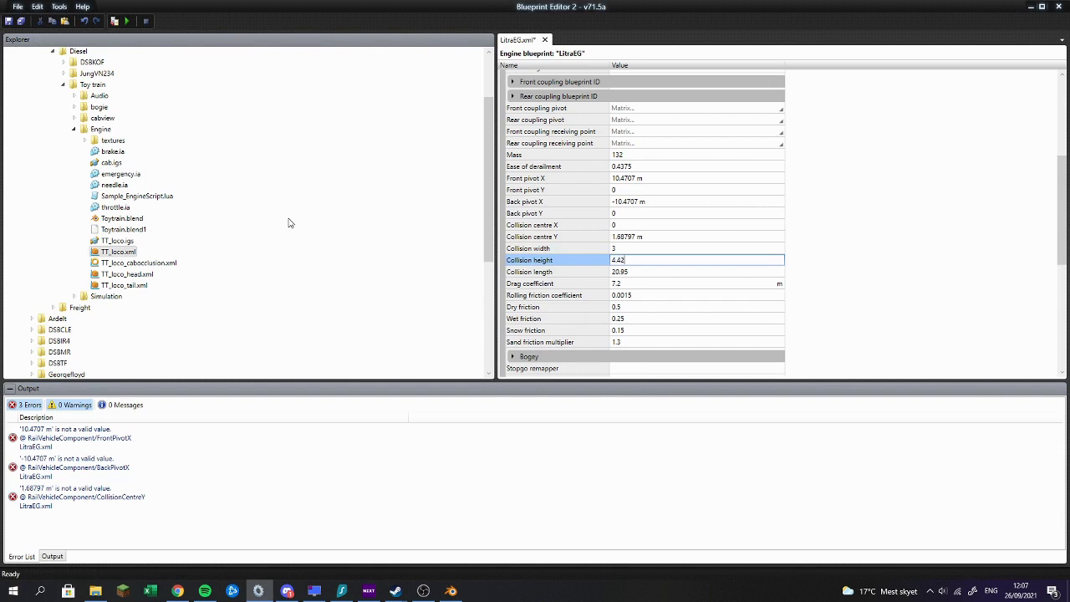
Step: Switch to Blender, add a cube with a Z dimension of 4.42 m and raise it to compare with the locomotive's height
{"action": "key", "text": "alt+Tab"}
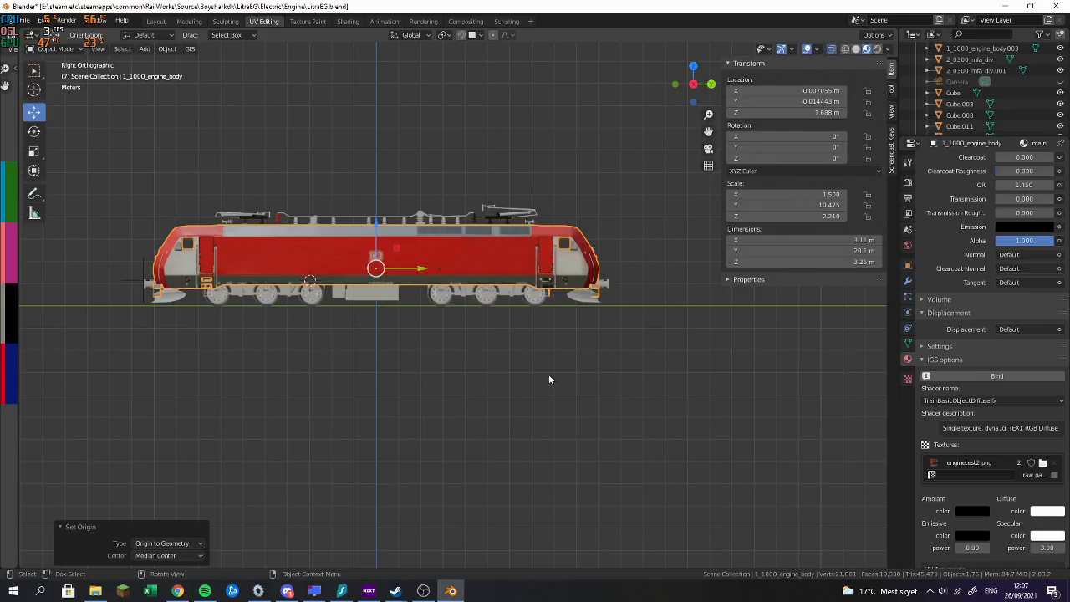
{"action": "key", "text": "shift+a"}
{"action": "mouse_move", "coordinate": [534, 323]}
{"action": "mouse_move", "coordinate": [522, 219]}
{"action": "left_click", "coordinate": [560, 231]}
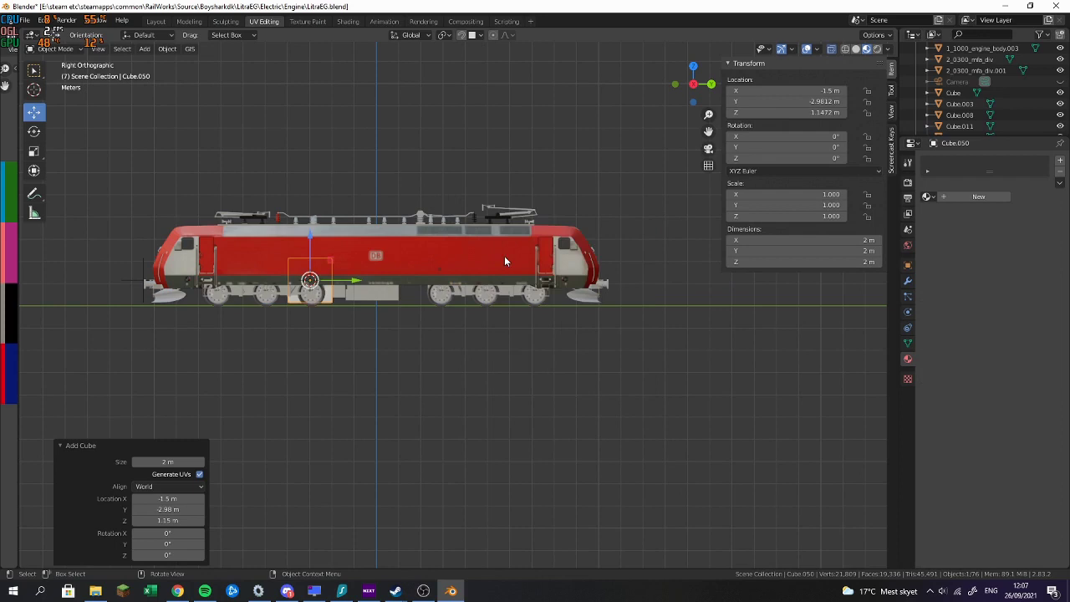
{"action": "left_click_drag", "start_coordinate": [811, 261], "coordinate": [817, 258]}
{"action": "scroll", "coordinate": [414, 231], "scroll_direction": "up", "scroll_amount": 3}
{"action": "key", "text": "g"}
{"action": "key", "text": "z"}
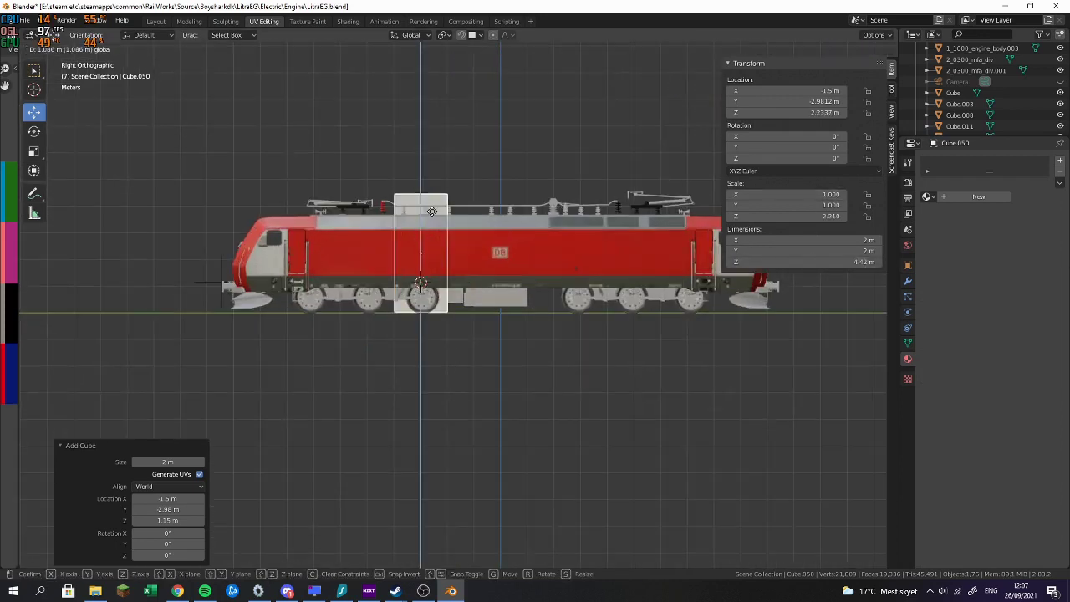
{"action": "left_click_drag", "start_coordinate": [432, 206], "coordinate": [433, 215]}
Step: Set the cube's Y and X dimensions to 3 m, compare it with the locomotive's body, and delete the cube
{"action": "left_click_drag", "start_coordinate": [444, 259], "coordinate": [381, 249]}
{"action": "left_click", "coordinate": [841, 251]}
{"action": "type", "text": "3"}
{"action": "key", "text": "Return"}
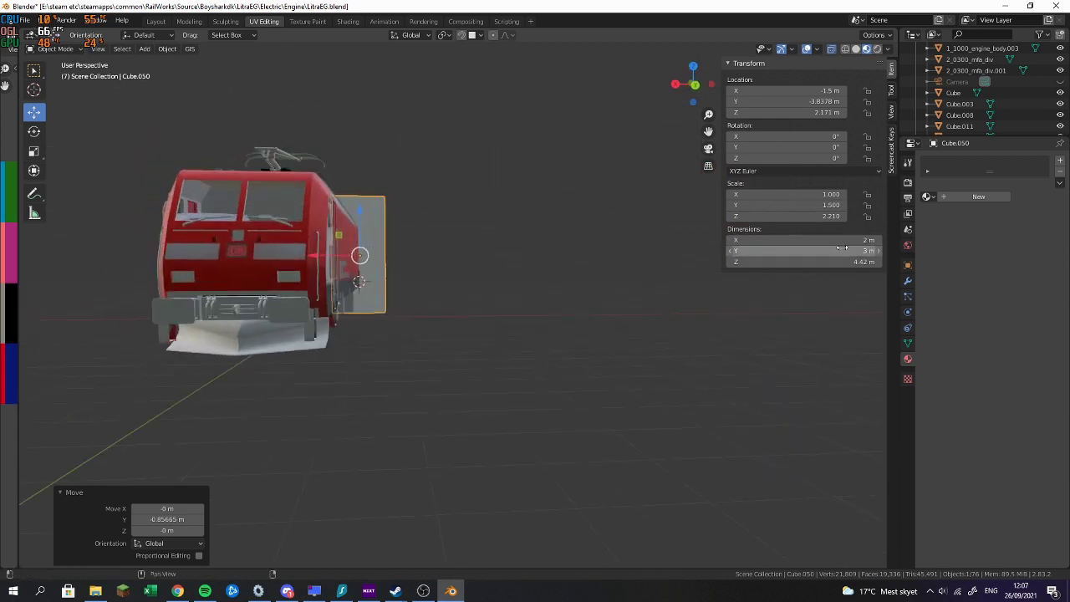
{"action": "left_click", "coordinate": [804, 240]}
{"action": "type", "text": "3"}
{"action": "key", "text": "Return"}
{"action": "left_click_drag", "start_coordinate": [420, 199], "coordinate": [441, 206]}
{"action": "left_click_drag", "start_coordinate": [356, 304], "coordinate": [299, 303]}
{"action": "mouse_move", "coordinate": [306, 292]}
{"action": "left_mouse_down"}
{"action": "mouse_move", "coordinate": [319, 369]}
{"action": "mouse_move", "coordinate": [325, 292]}
{"action": "left_mouse_up"}
{"action": "left_click_drag", "start_coordinate": [326, 293], "coordinate": [468, 207]}
{"action": "key", "text": "Delete"}
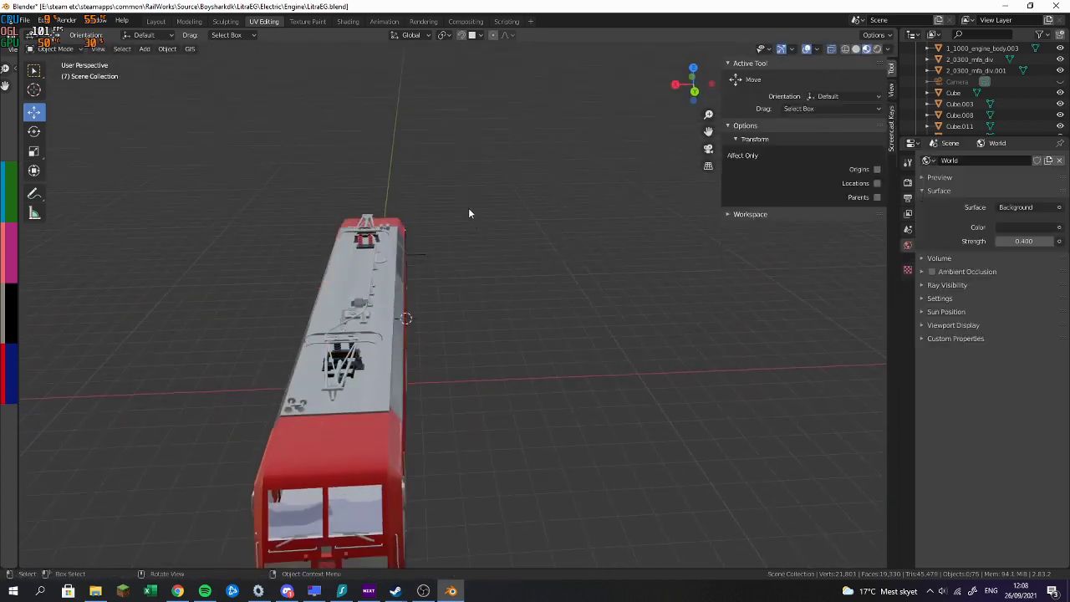
Step: Return to Blueprint Editor 2 and set the engine type of the LitraEG blueprint to Electric
{"action": "key", "text": "alt+Tab"}
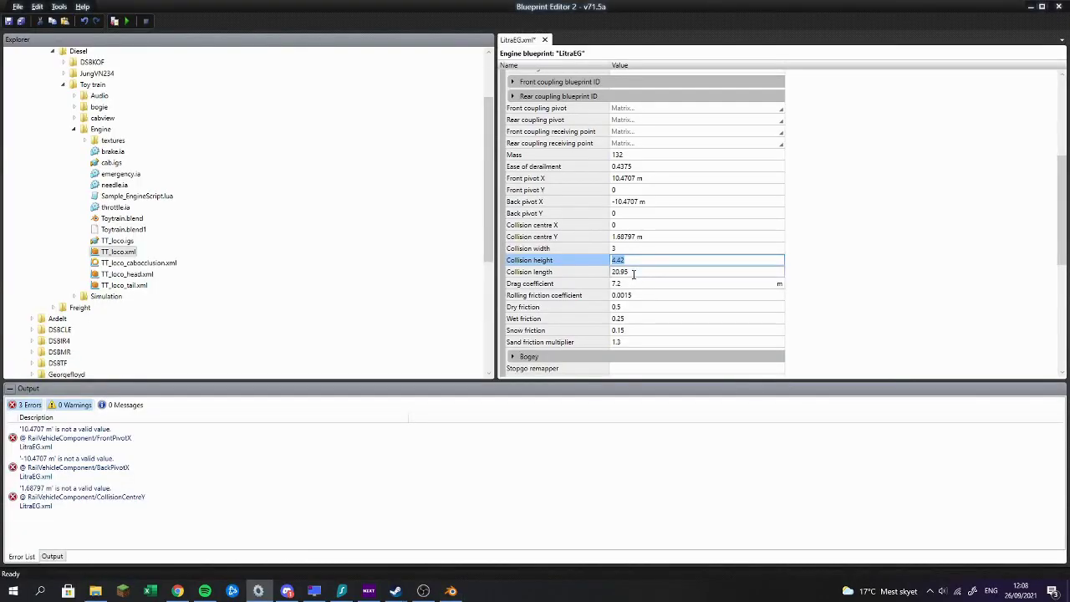
{"action": "scroll", "coordinate": [633, 273], "scroll_direction": "down", "scroll_amount": 5}
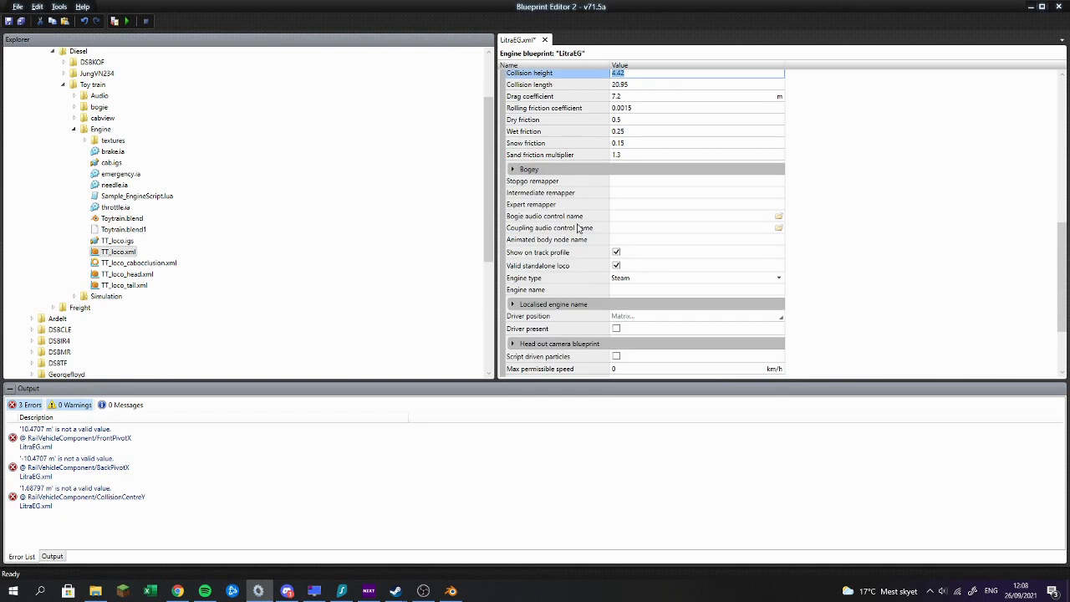
{"action": "left_click", "coordinate": [639, 278]}
{"action": "left_click", "coordinate": [644, 313]}
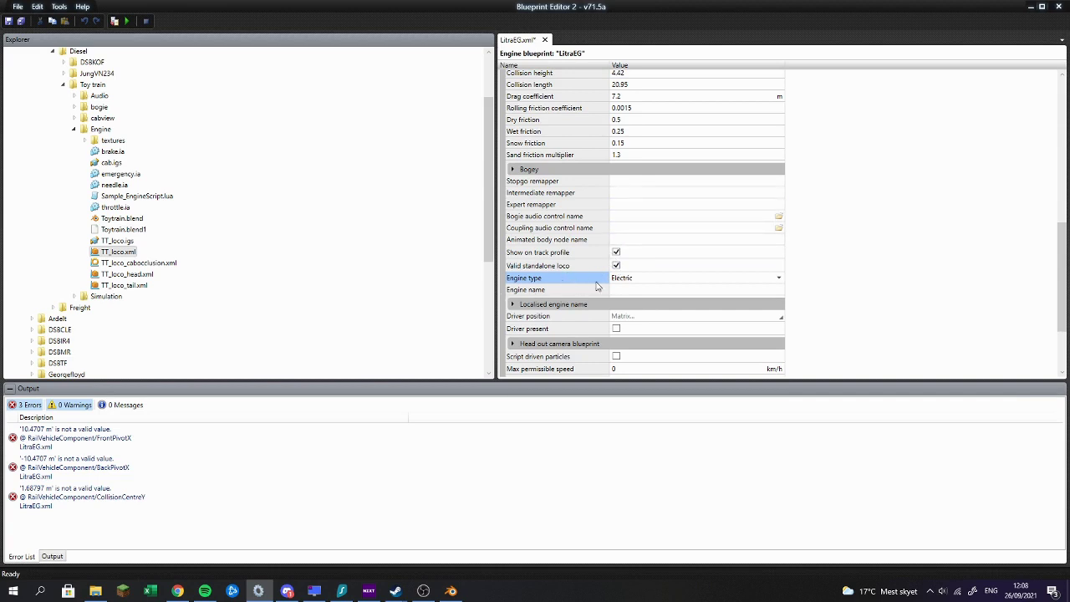
Step: Expand the Render component and collapse the Diesel and RailVehicles folders of Addon1 in the source tree
{"action": "scroll", "coordinate": [598, 286], "scroll_direction": "down", "scroll_amount": 4}
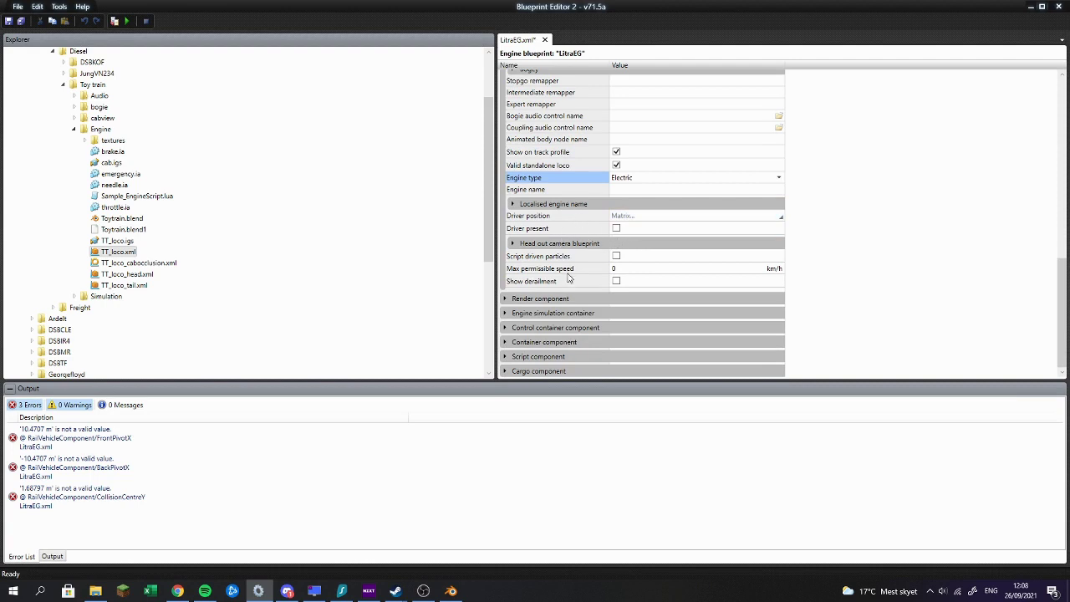
{"action": "double_click", "coordinate": [560, 300]}
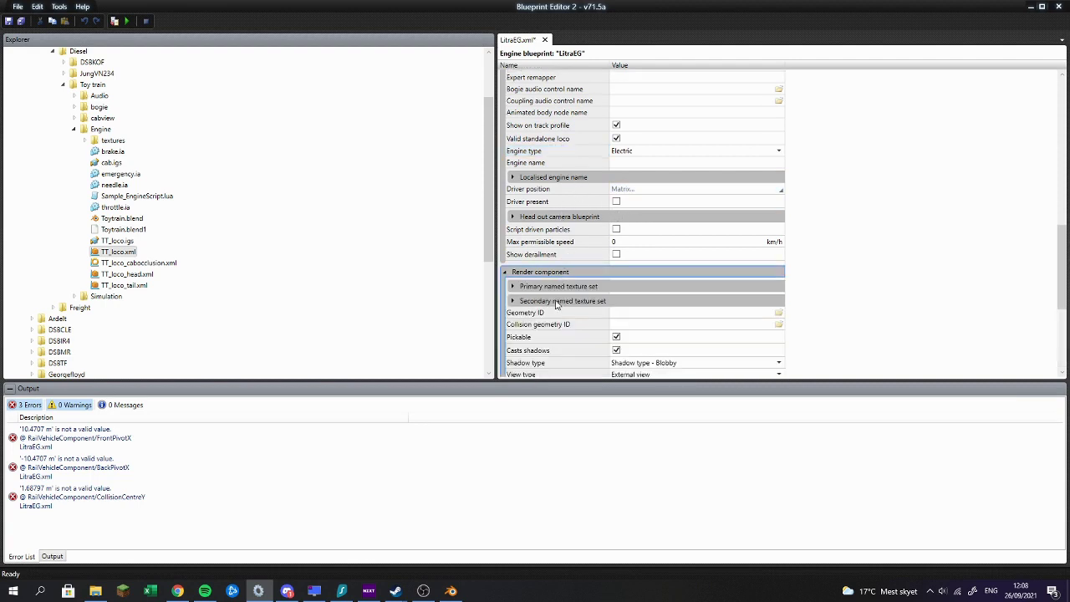
{"action": "scroll", "coordinate": [553, 280], "scroll_direction": "down", "scroll_amount": 2}
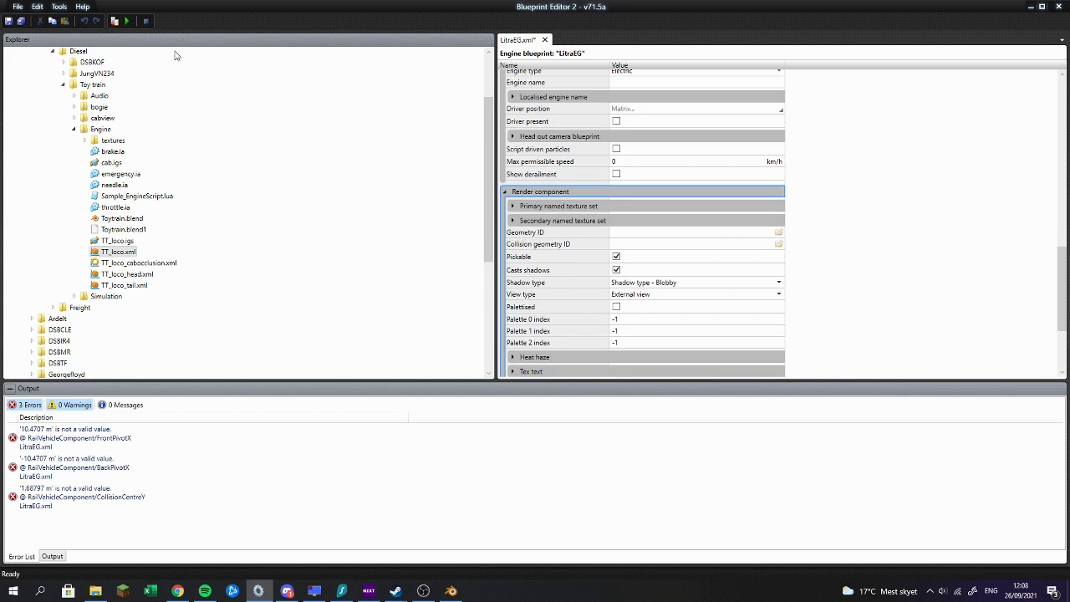
{"action": "left_click", "coordinate": [54, 55]}
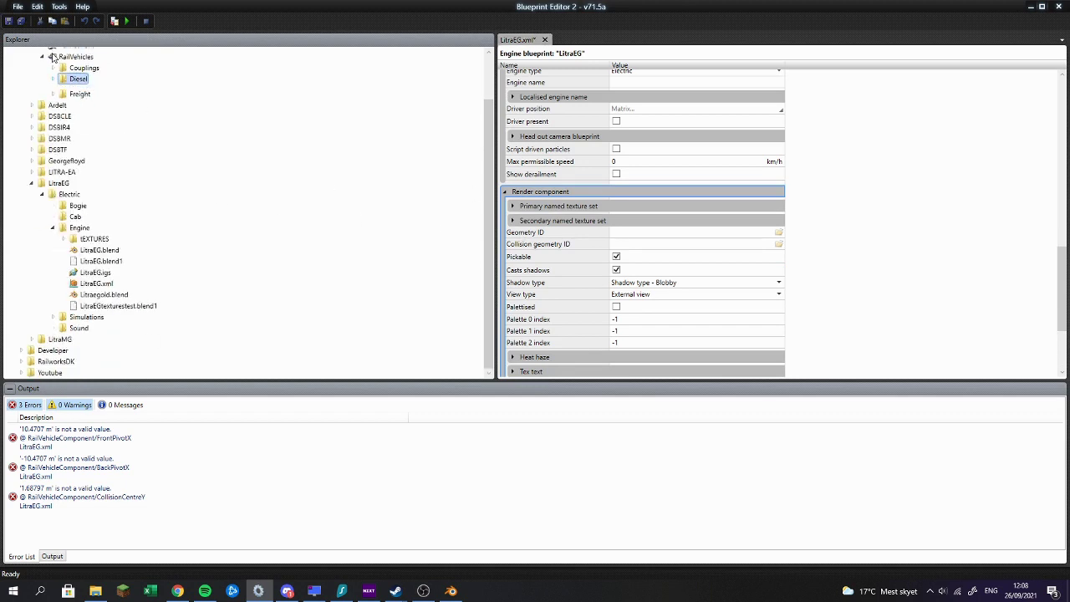
{"action": "left_click", "coordinate": [40, 64]}
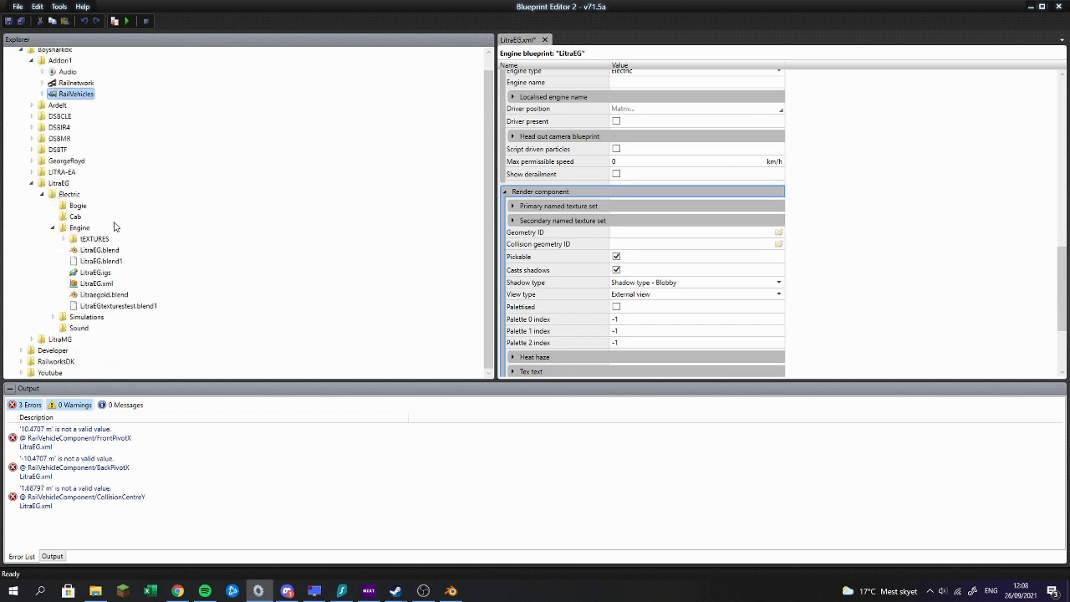
Step: Copy LitraEG.igs and paste its path into both Geometry ID and Collision geometry ID
{"action": "right_click", "coordinate": [95, 272]}
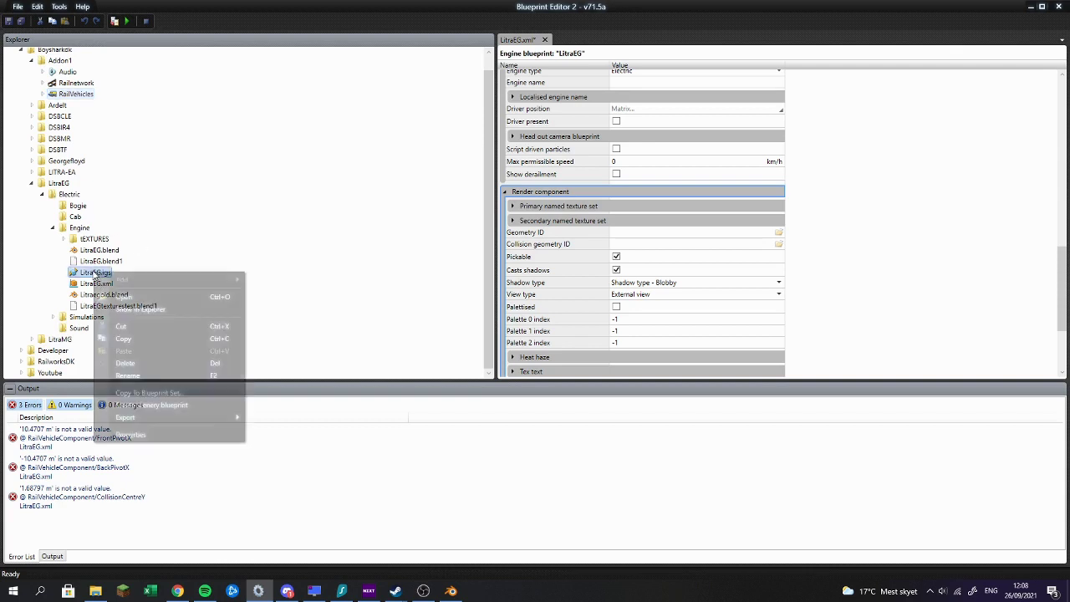
{"action": "left_click", "coordinate": [139, 339]}
{"action": "left_click", "coordinate": [668, 232]}
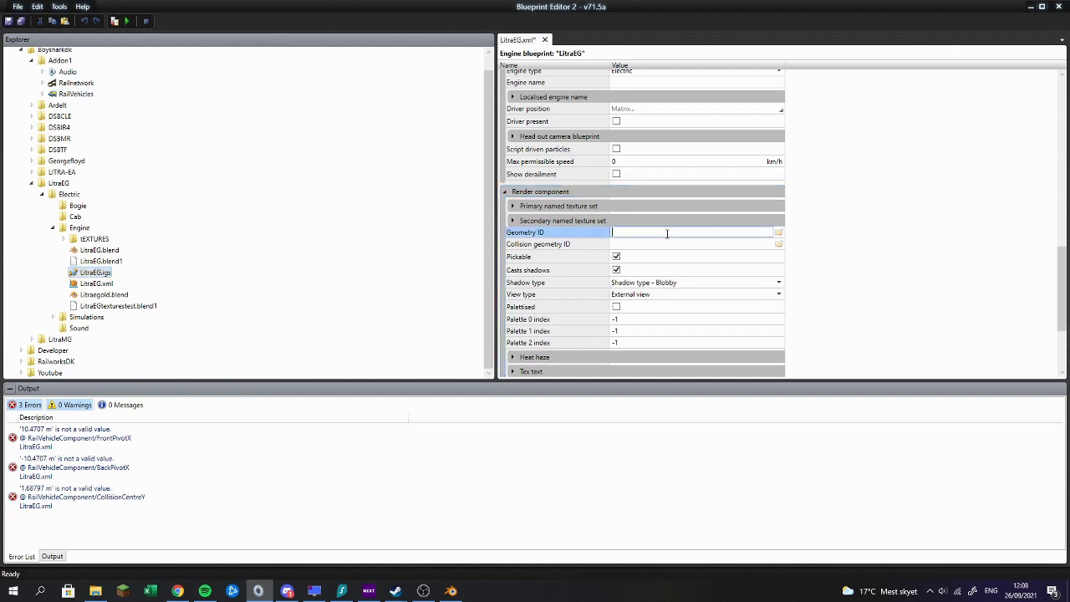
{"action": "key", "text": "ctrl+v"}
{"action": "left_click", "coordinate": [650, 243]}
{"action": "key", "text": "ctrl+v"}
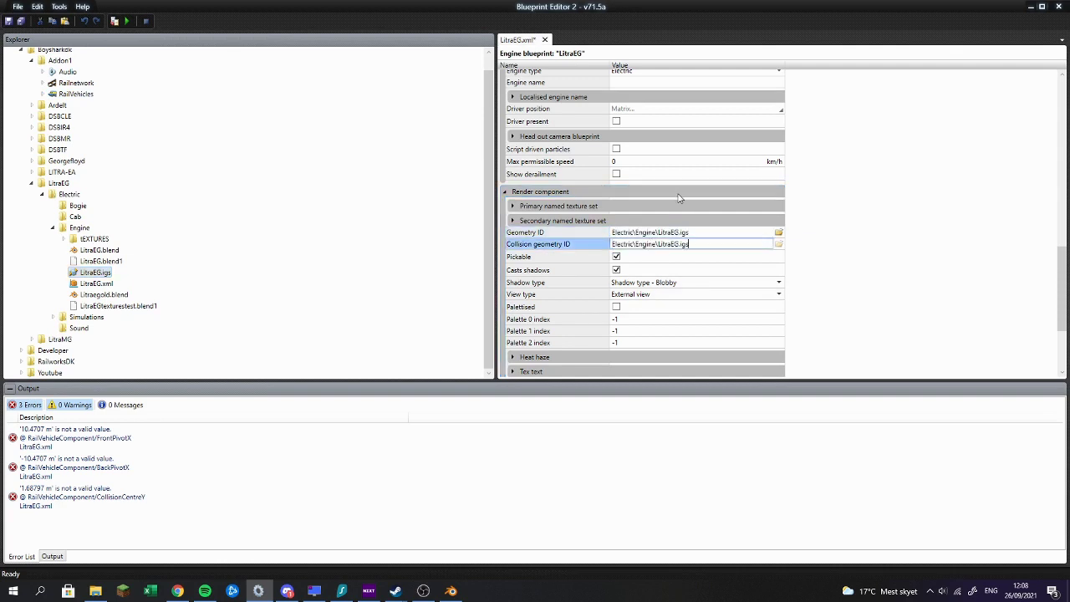
Step: Expand the Engine simulation container and its Engine sim file entry in the blueprint
{"action": "scroll", "coordinate": [679, 241], "scroll_direction": "down", "scroll_amount": 1}
{"action": "scroll", "coordinate": [680, 241], "scroll_direction": "down", "scroll_amount": 2}
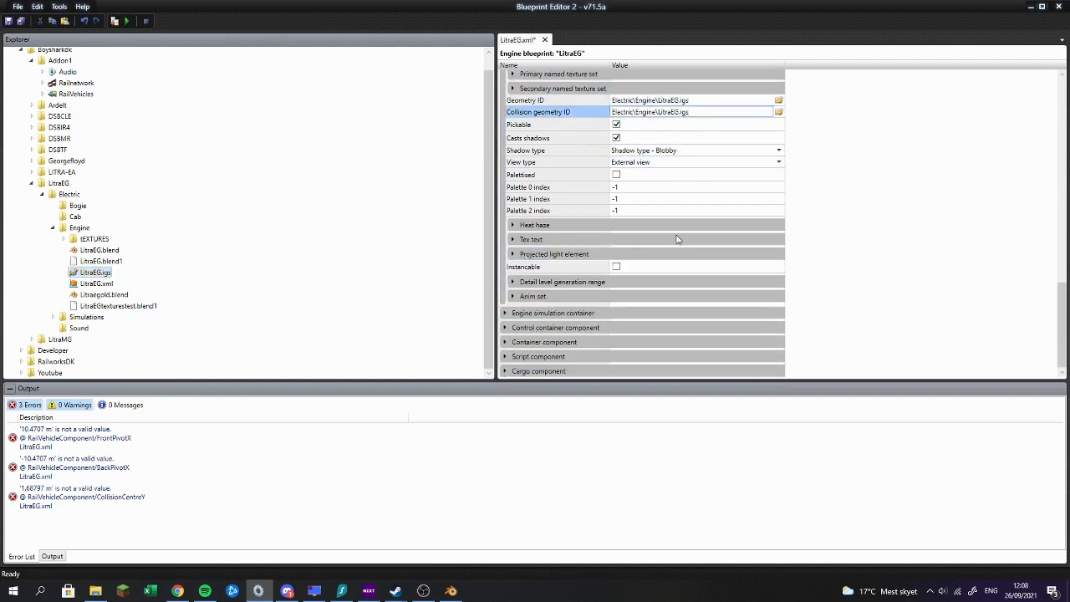
{"action": "left_click", "coordinate": [561, 298]}
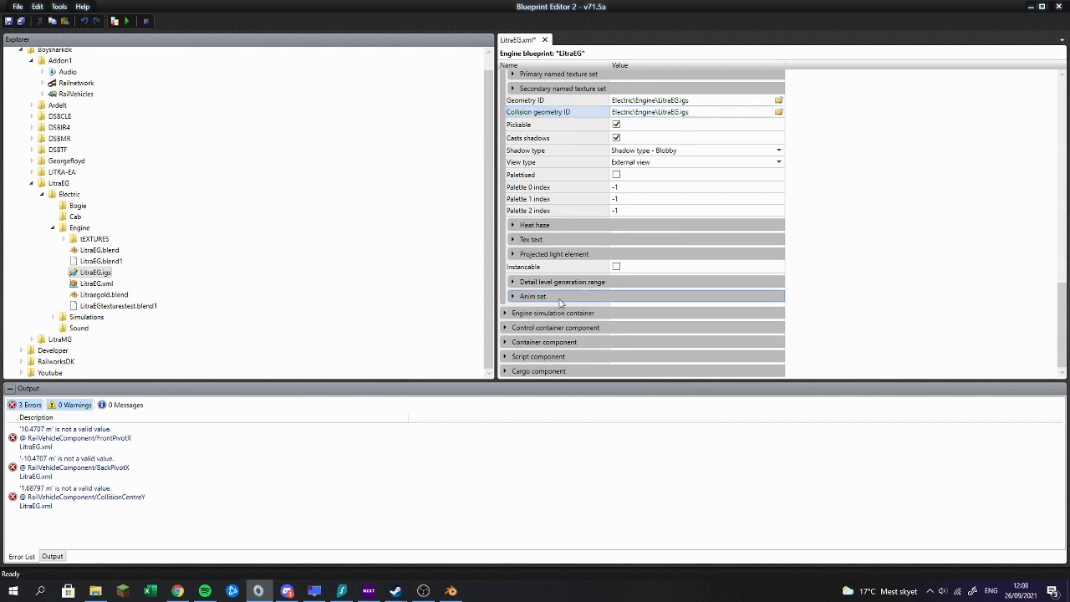
{"action": "left_click", "coordinate": [558, 285]}
{"action": "scroll", "coordinate": [562, 296], "scroll_direction": "up", "scroll_amount": 1}
{"action": "scroll", "coordinate": [596, 272], "scroll_direction": "down", "scroll_amount": 1}
{"action": "left_click", "coordinate": [575, 312]}
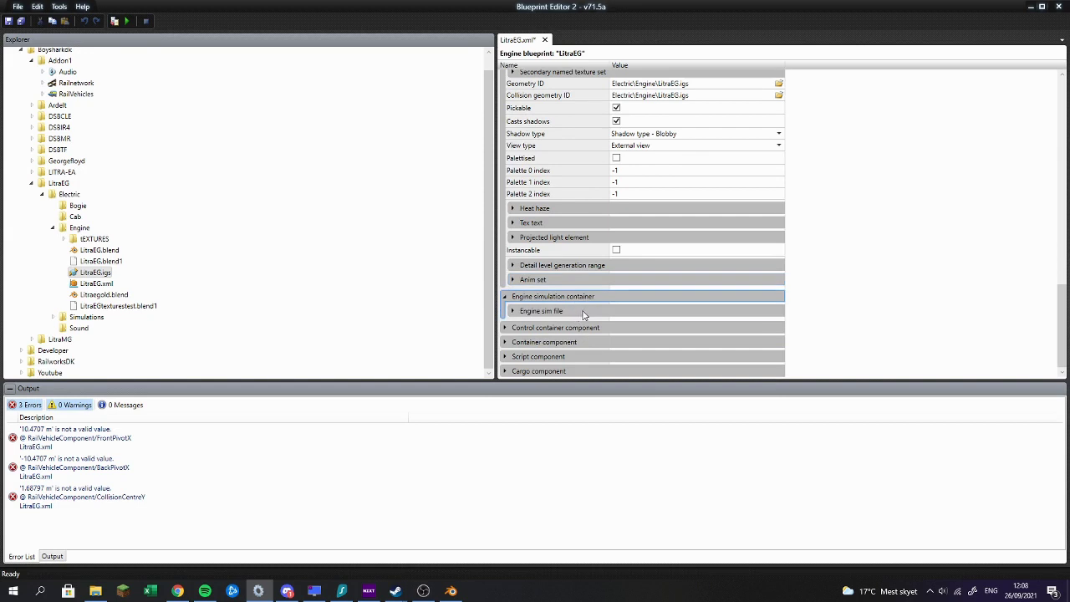
{"action": "double_click", "coordinate": [584, 312]}
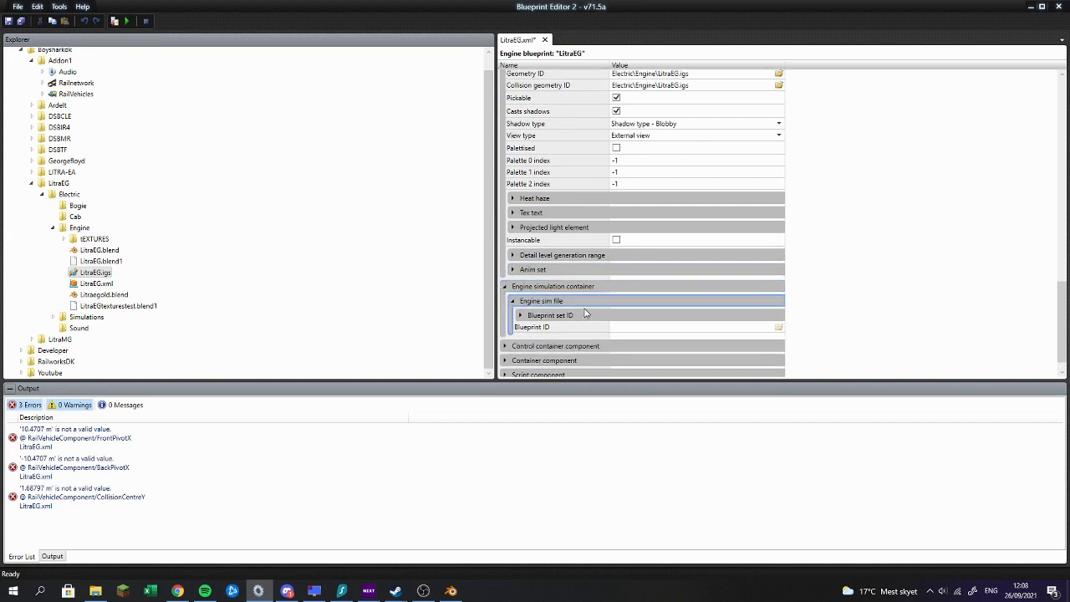
Step: Expand the Developer Addon folders through RailVehicles, Electric and enginesample to the contents of Default
{"action": "double_click", "coordinate": [64, 352]}
{"action": "double_click", "coordinate": [60, 362]}
{"action": "scroll", "coordinate": [70, 351], "scroll_direction": "down", "scroll_amount": 4}
{"action": "scroll", "coordinate": [85, 309], "scroll_direction": "down", "scroll_amount": 1}
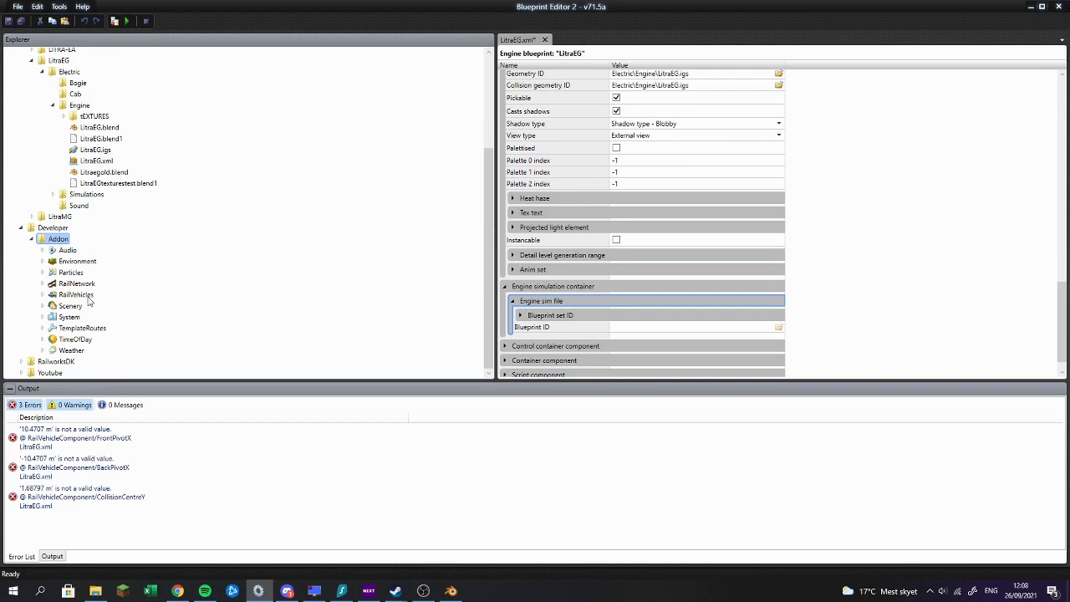
{"action": "double_click", "coordinate": [88, 297]}
{"action": "double_click", "coordinate": [81, 329]}
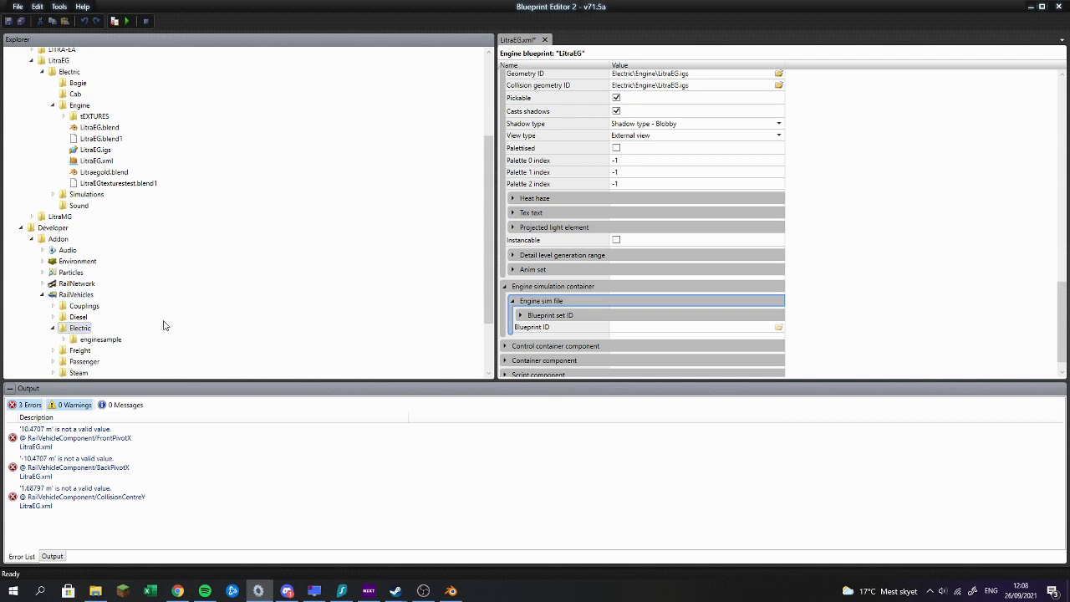
{"action": "double_click", "coordinate": [85, 342]}
{"action": "double_click", "coordinate": [85, 342]}
{"action": "double_click", "coordinate": [82, 342]}
{"action": "double_click", "coordinate": [92, 350]}
{"action": "scroll", "coordinate": [92, 348], "scroll_direction": "down", "scroll_amount": 2}
{"action": "right_click", "coordinate": [118, 342]}
{"action": "left_click", "coordinate": [147, 408]}
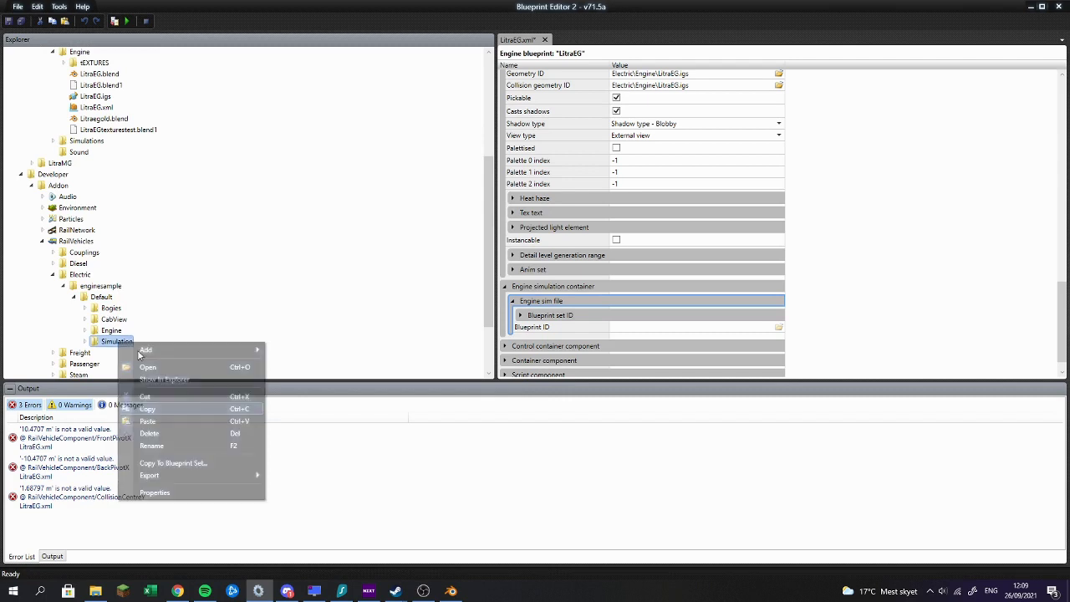
{"action": "right_click", "coordinate": [73, 143]}
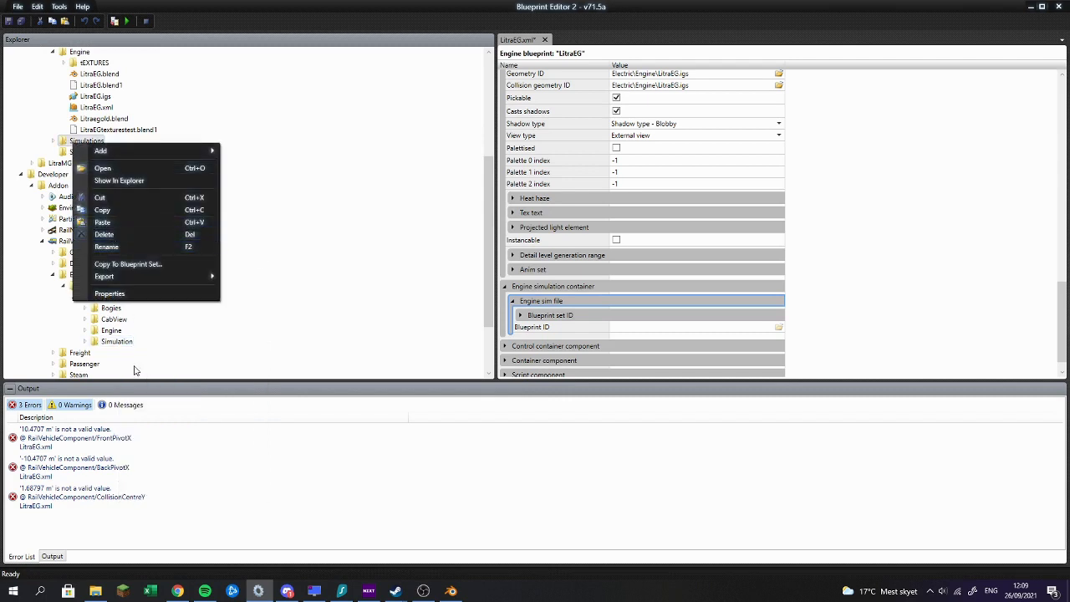
Step: Expand the sample engine's Simulation folder and examine the CSV, Lua and XML files it contains
{"action": "left_click", "coordinate": [120, 343]}
{"action": "double_click", "coordinate": [120, 343]}
{"action": "scroll", "coordinate": [285, 347], "scroll_direction": "down", "scroll_amount": 2}
{"action": "left_click", "coordinate": [228, 276]}
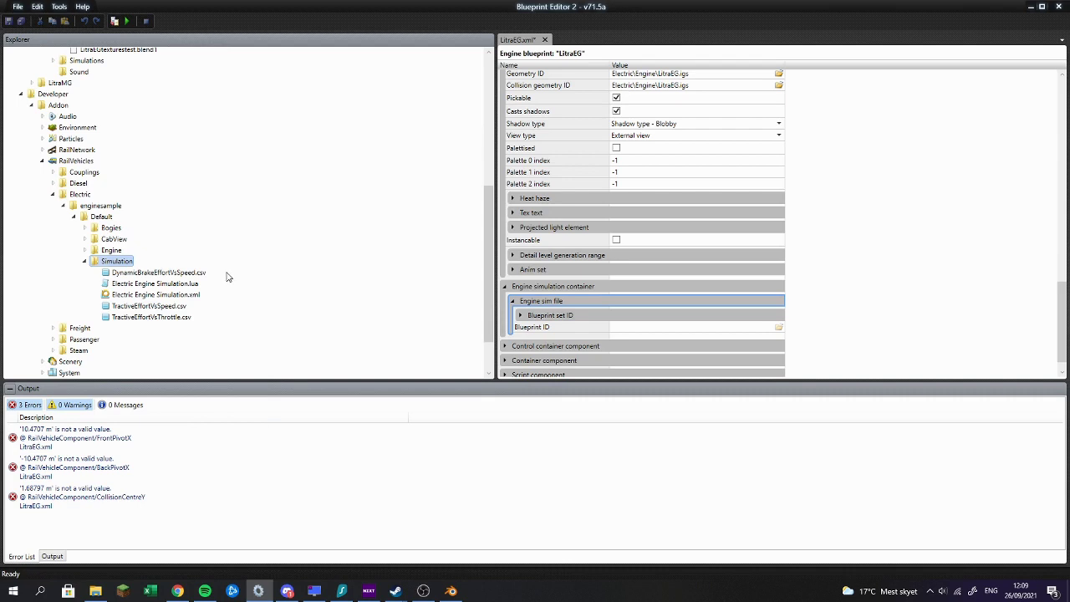
{"action": "left_click", "coordinate": [131, 273]}
{"action": "left_click", "coordinate": [127, 317]}
{"action": "left_click", "coordinate": [130, 307]}
{"action": "left_click", "coordinate": [129, 295]}
{"action": "left_click", "coordinate": [131, 317]}
{"action": "left_click", "coordinate": [131, 306]}
{"action": "left_click", "coordinate": [132, 296]}
{"action": "left_click", "coordinate": [134, 274]}
Step: Copy the sample engine's Simulation folder and delete the existing Simulations folder from LitraEG's Electric folder
{"action": "left_click", "coordinate": [124, 265]}
{"action": "right_click", "coordinate": [124, 265]}
{"action": "left_click", "coordinate": [167, 332]}
{"action": "scroll", "coordinate": [156, 193], "scroll_direction": "up", "scroll_amount": 4}
{"action": "left_click", "coordinate": [63, 170]}
{"action": "key", "text": "Delete"}
Step: Paste the copied Simulation folder into LitraEG's Electric folder and expand it to show its files
{"action": "scroll", "coordinate": [92, 196], "scroll_direction": "up", "scroll_amount": 2}
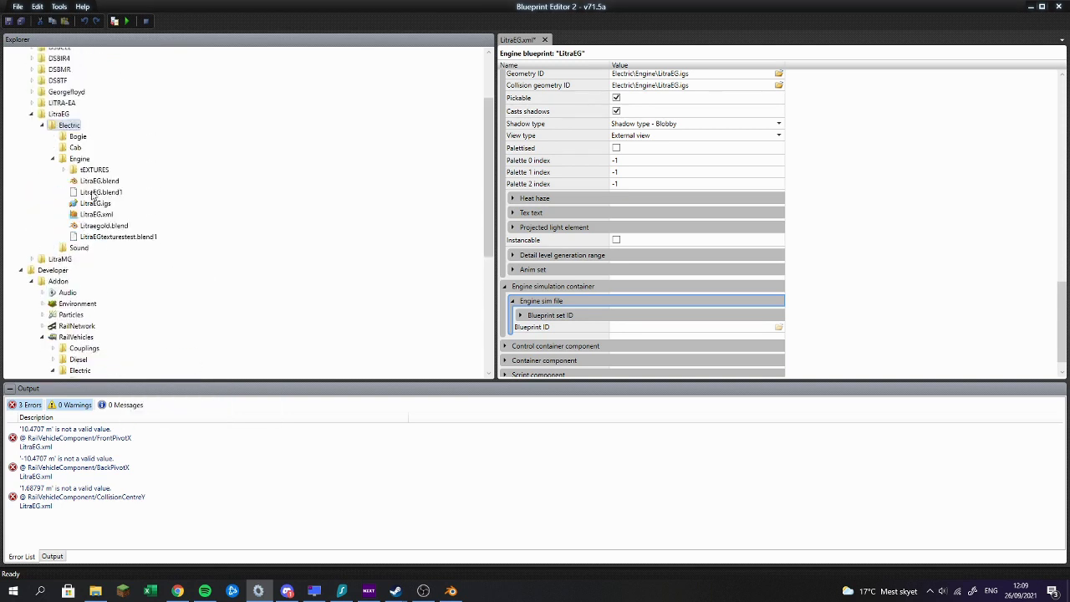
{"action": "right_click", "coordinate": [58, 131]}
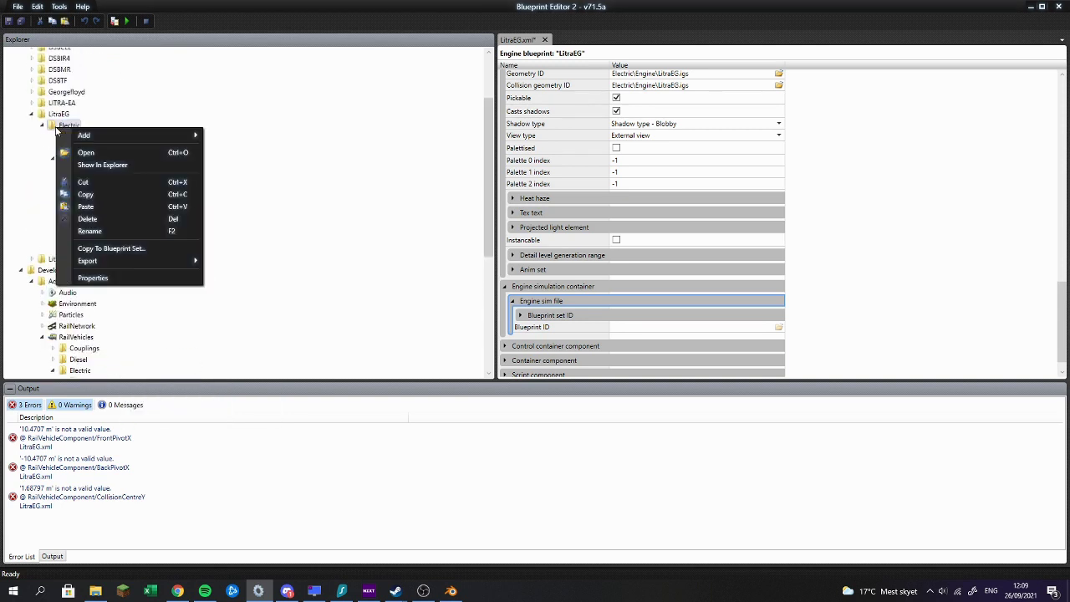
{"action": "left_click", "coordinate": [111, 203]}
{"action": "double_click", "coordinate": [93, 247]}
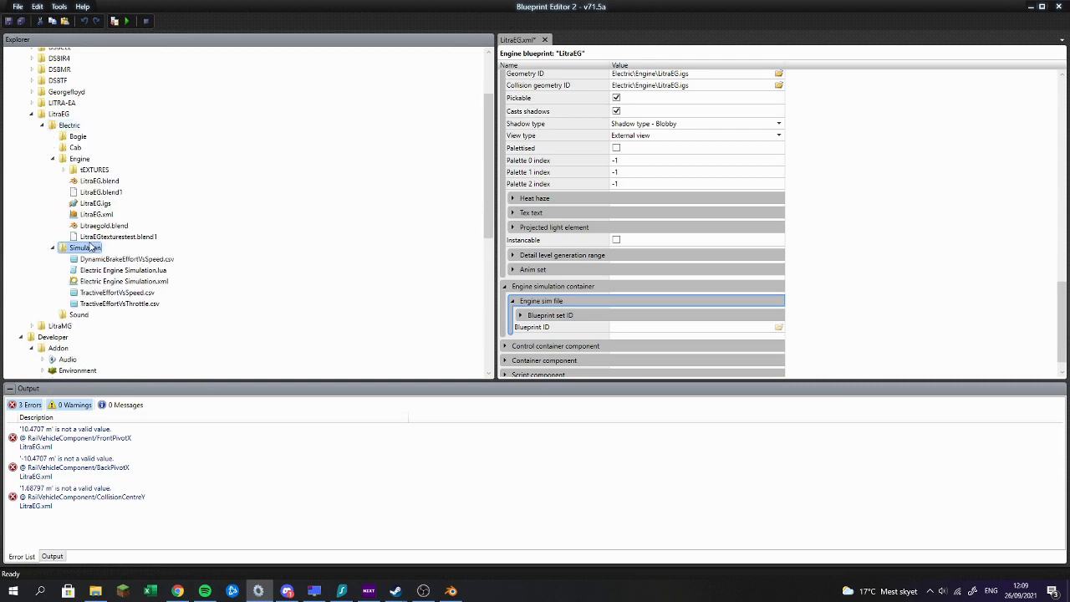
Step: Copy the blueprint ID of LitraEG's Electric Engine Simulation.xml into the Engine sim file's Blueprint ID
{"action": "right_click", "coordinate": [129, 283]}
{"action": "left_click", "coordinate": [173, 349]}
{"action": "left_click", "coordinate": [635, 327]}
{"action": "key", "text": "ctrl+v"}
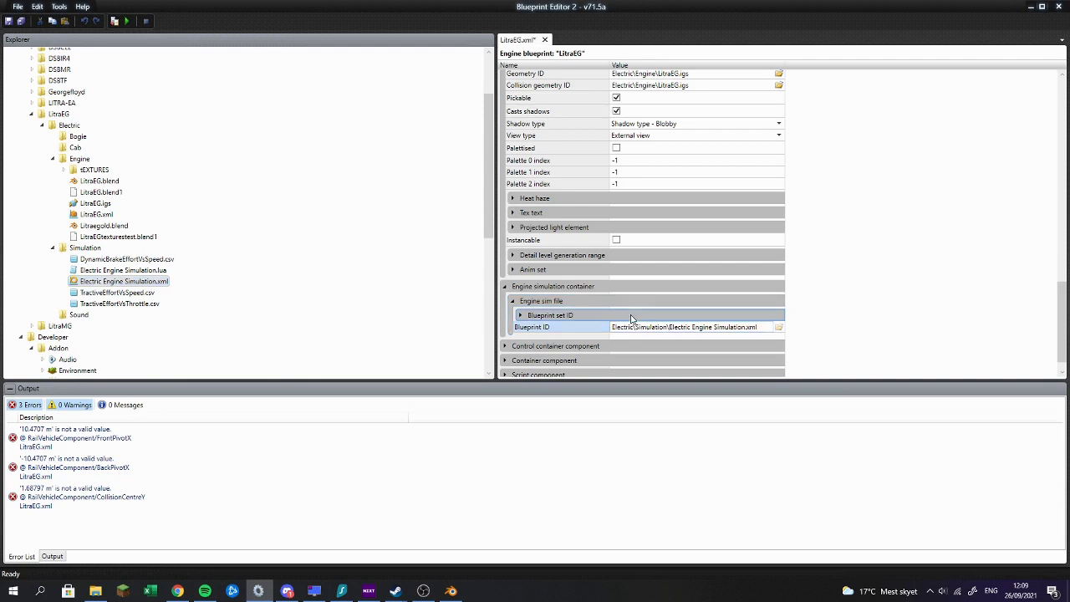
Step: Set the Engine sim file's blueprint set ID to provider Boysharkdk and product LitraEG
{"action": "left_click", "coordinate": [632, 317]}
{"action": "left_click", "coordinate": [631, 327]}
{"action": "scroll", "coordinate": [111, 215], "scroll_direction": "up", "scroll_amount": 3}
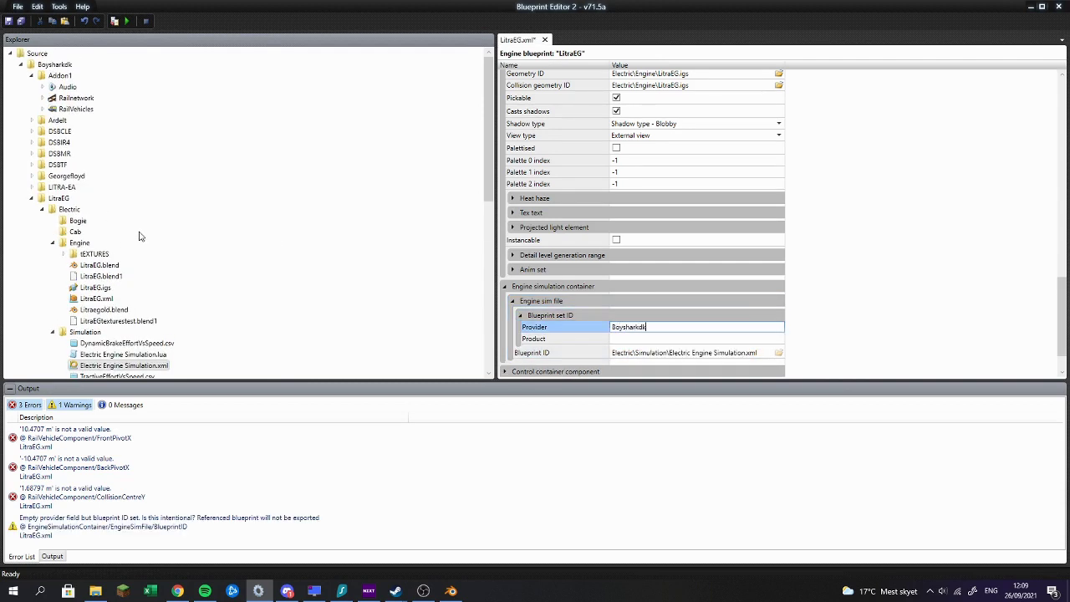
{"action": "key", "text": "Tab"}
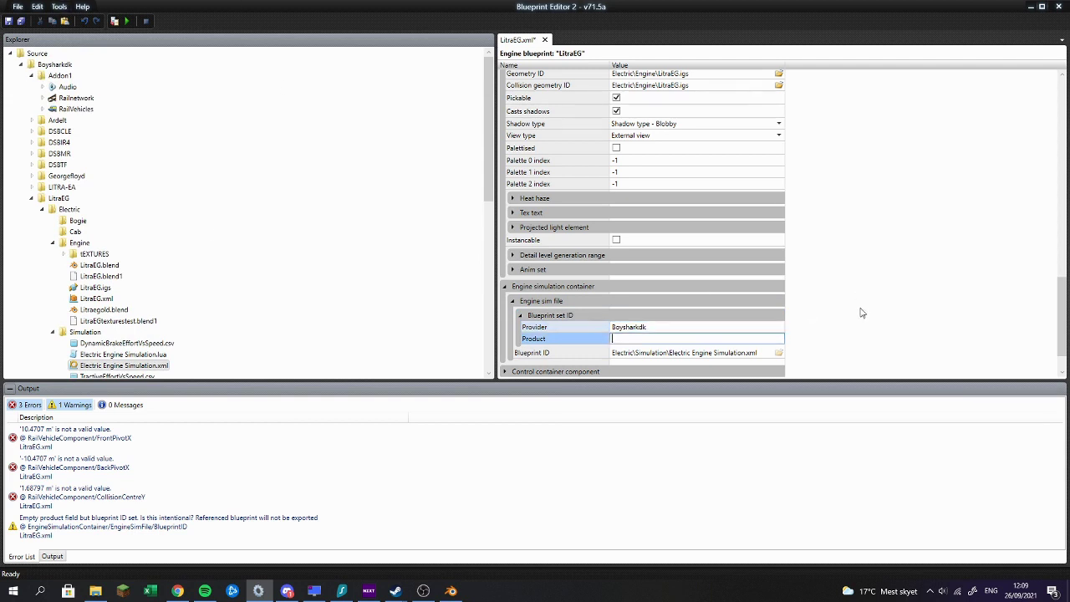
{"action": "type", "text": "LitraEG"}
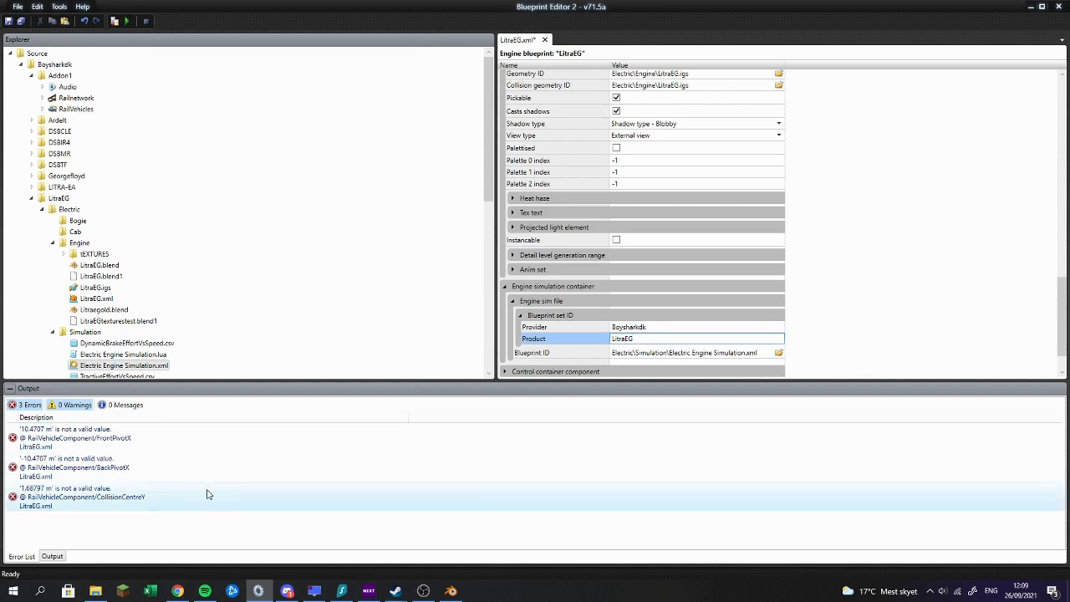
Step: Correct the invalid Collision centre Y to 1.68797 without the unit
{"action": "double_click", "coordinate": [207, 494]}
{"action": "left_click", "coordinate": [622, 77]}
{"action": "left_click", "coordinate": [621, 77]}
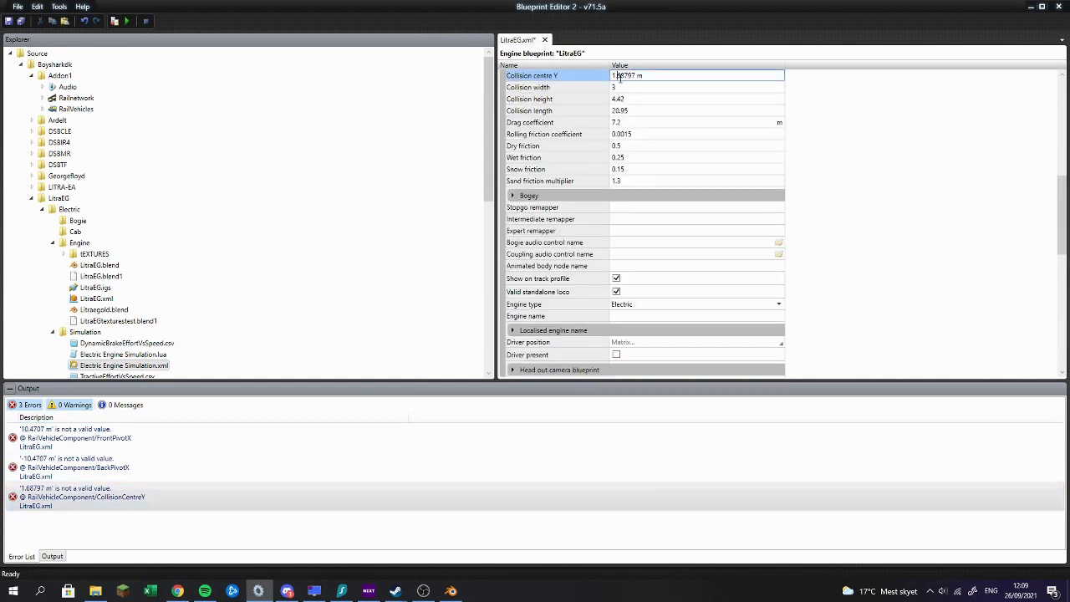
{"action": "type", "text": "."}
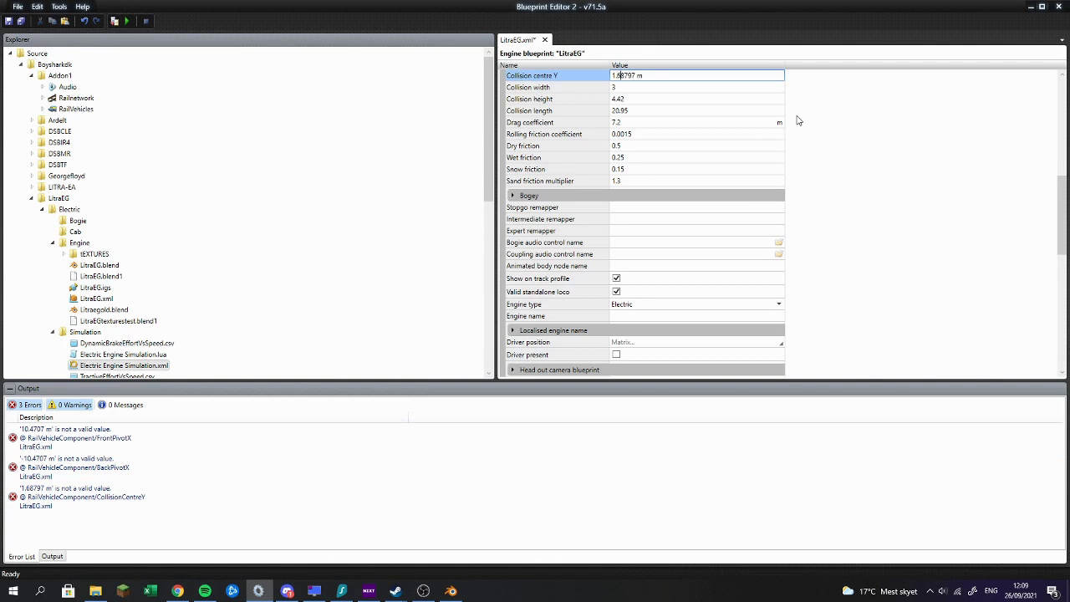
Step: Remove the unit from both pivot values, leaving Back pivot X at -10.4707 and Front pivot X at 10.4707
{"action": "scroll", "coordinate": [790, 130], "scroll_direction": "up", "scroll_amount": 5}
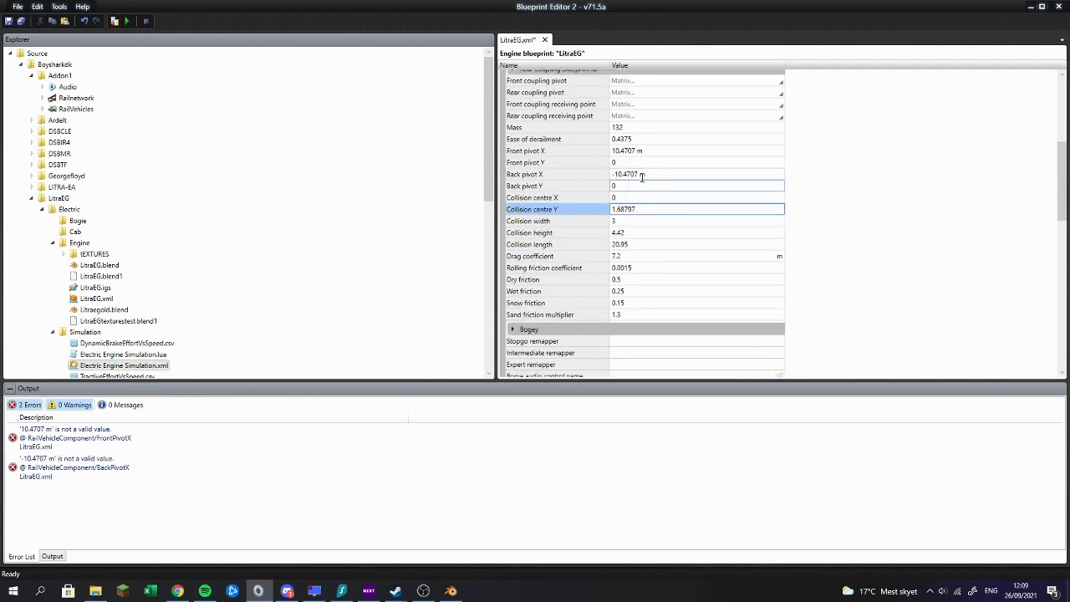
{"action": "left_click", "coordinate": [656, 174]}
{"action": "key", "text": "BackSpace"}
{"action": "key", "text": "BackSpace"}
{"action": "left_click", "coordinate": [654, 153]}
{"action": "key", "text": "BackSpace"}
{"action": "key", "text": "BackSpace"}
Step: Expand the Control container component of the LitraEG blueprint
{"action": "scroll", "coordinate": [757, 154], "scroll_direction": "down", "scroll_amount": 11}
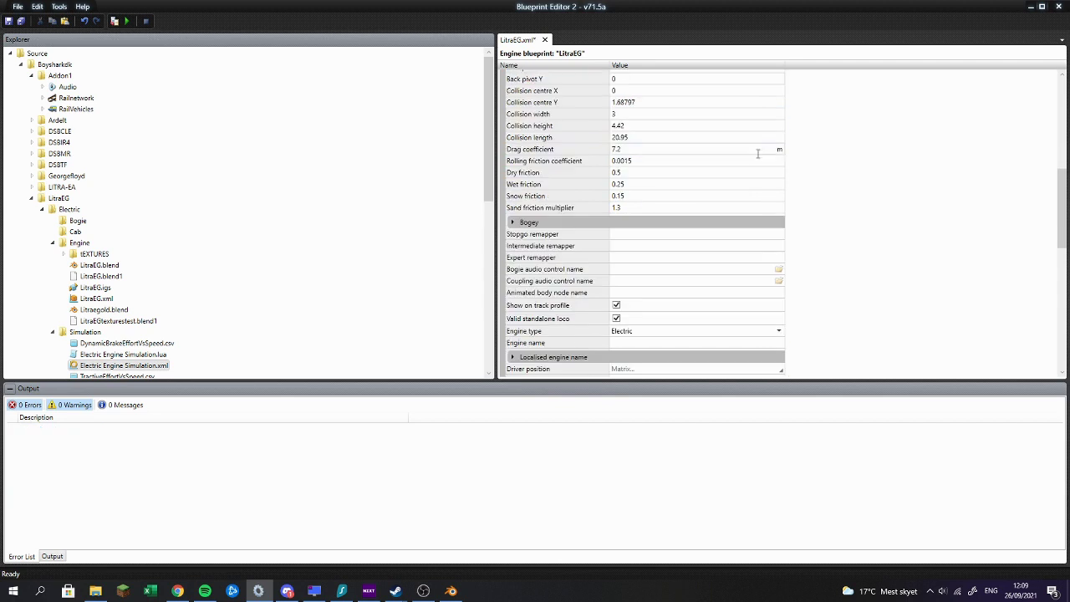
{"action": "scroll", "coordinate": [615, 165], "scroll_direction": "down", "scroll_amount": 5}
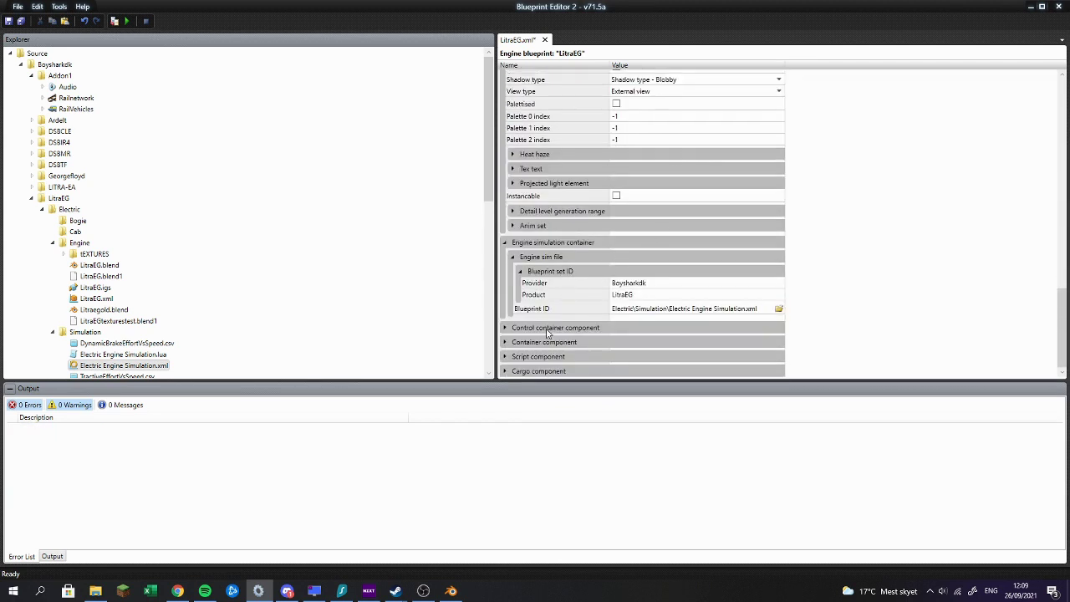
{"action": "left_click", "coordinate": [547, 331]}
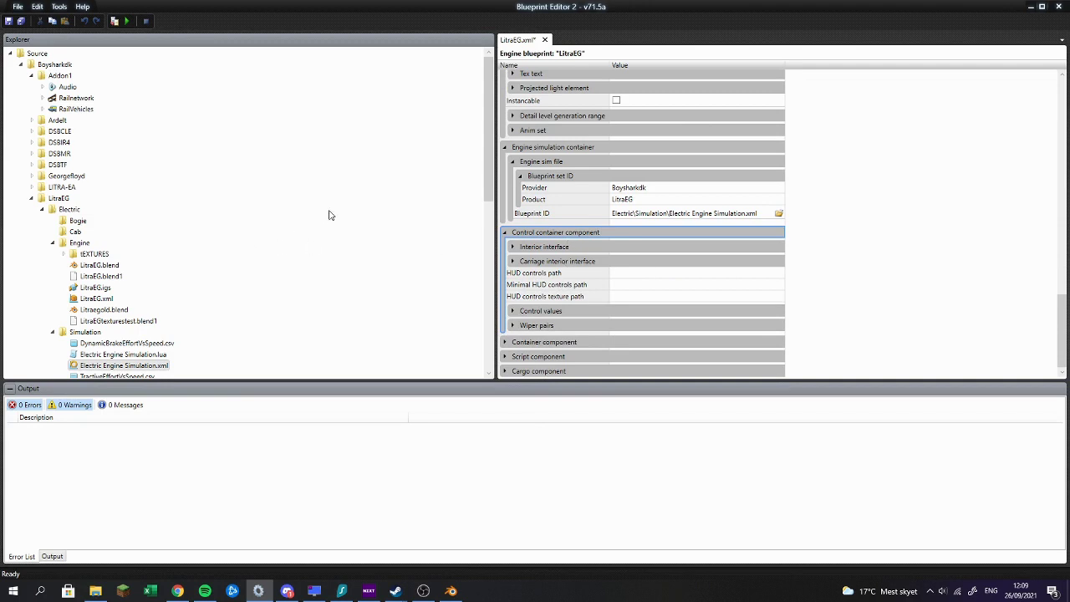
Step: Expand the sample electric engine's Engine folder and open its Sample_Engine.xml blueprint
{"action": "scroll", "coordinate": [203, 231], "scroll_direction": "down", "scroll_amount": 10}
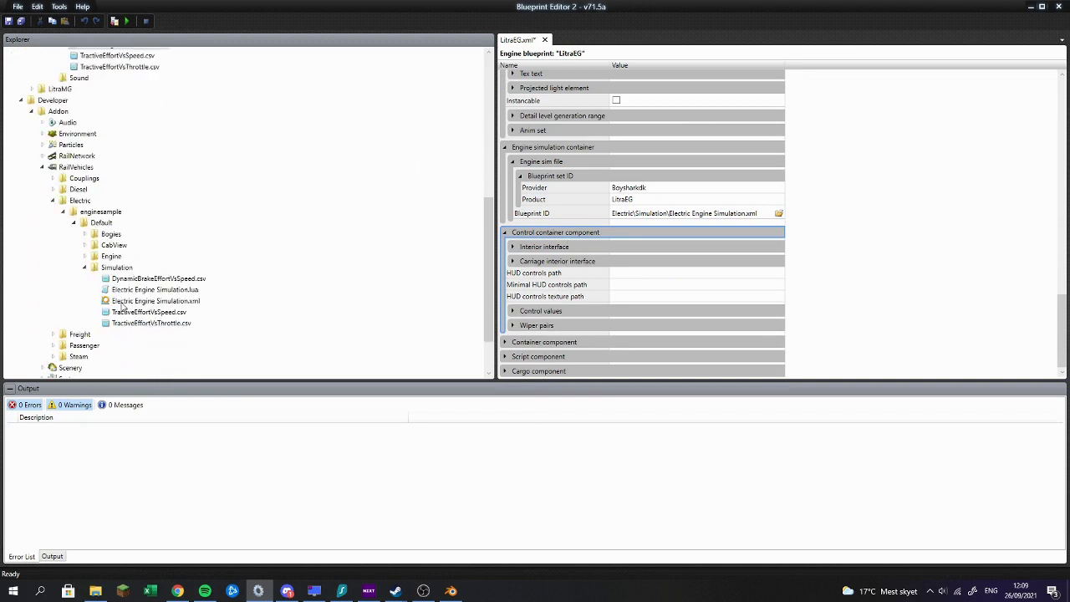
{"action": "left_click", "coordinate": [82, 260]}
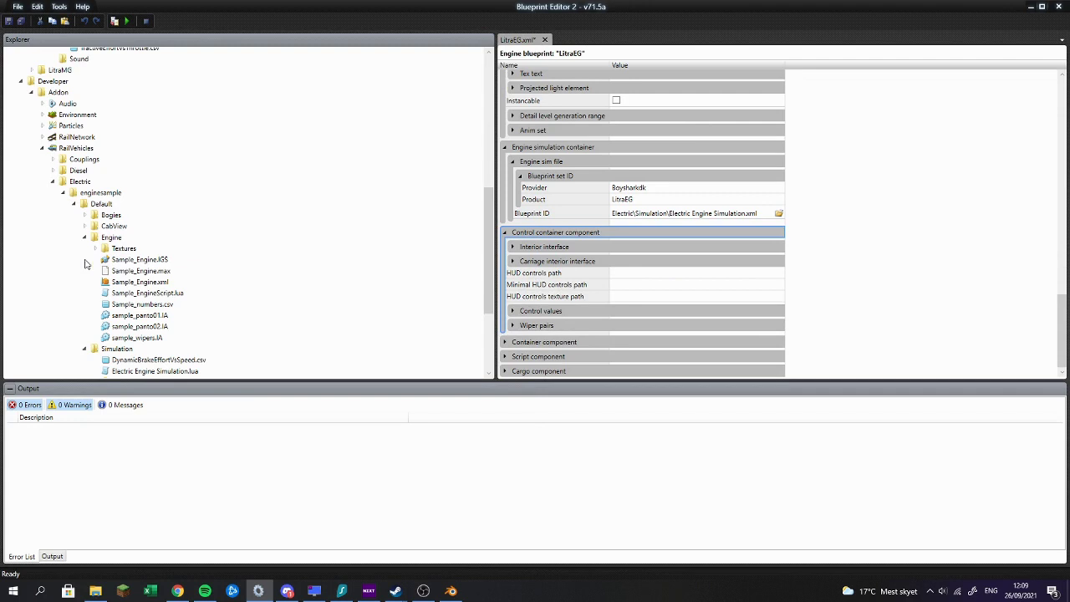
{"action": "double_click", "coordinate": [136, 271]}
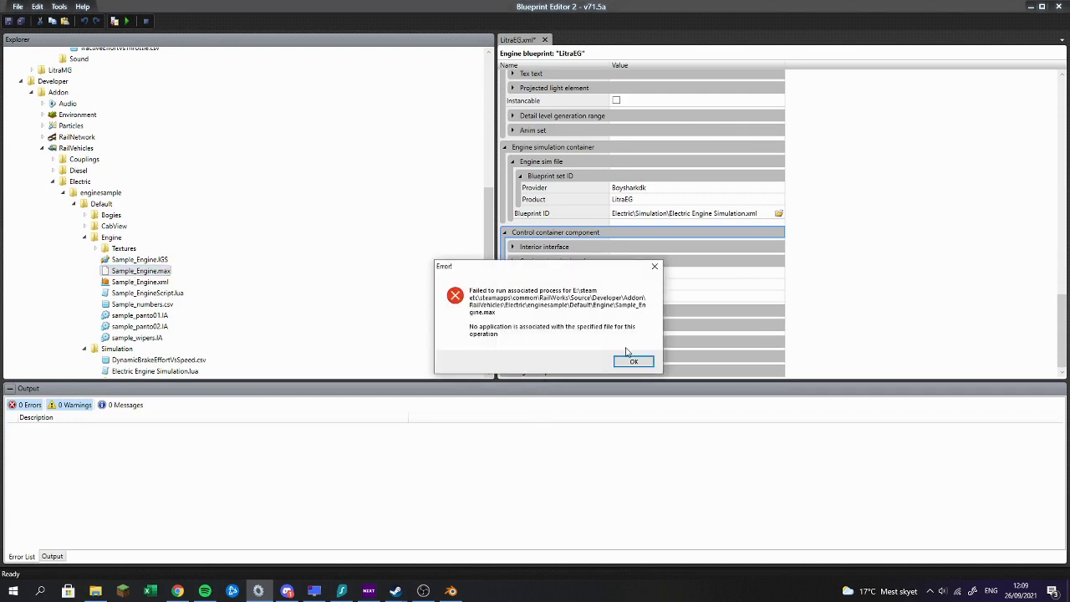
{"action": "left_click", "coordinate": [632, 361]}
{"action": "double_click", "coordinate": [139, 282]}
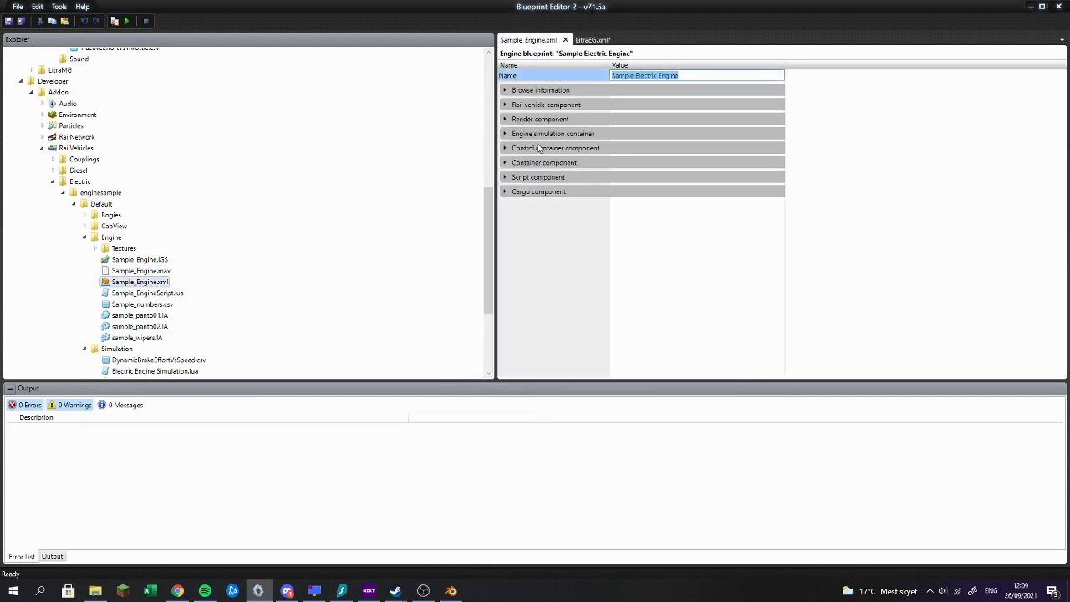
Step: Expand the sample engine's Control container component and copy its whole Control values list
{"action": "left_click", "coordinate": [546, 135]}
{"action": "left_click", "coordinate": [539, 165]}
{"action": "left_click", "coordinate": [570, 243]}
{"action": "right_click", "coordinate": [569, 245]}
{"action": "left_click", "coordinate": [596, 295]}
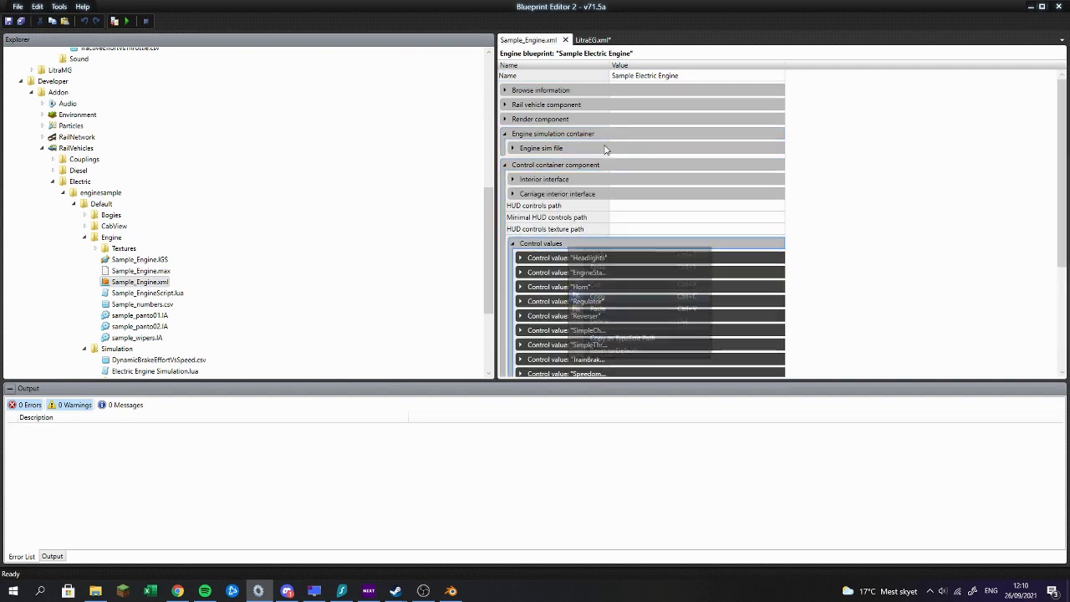
Step: Close the sample blueprint, paste the copied Control values into LitraEG's Control container component and expand the list
{"action": "left_click", "coordinate": [592, 40]}
{"action": "left_click", "coordinate": [565, 40]}
{"action": "left_click", "coordinate": [566, 40]}
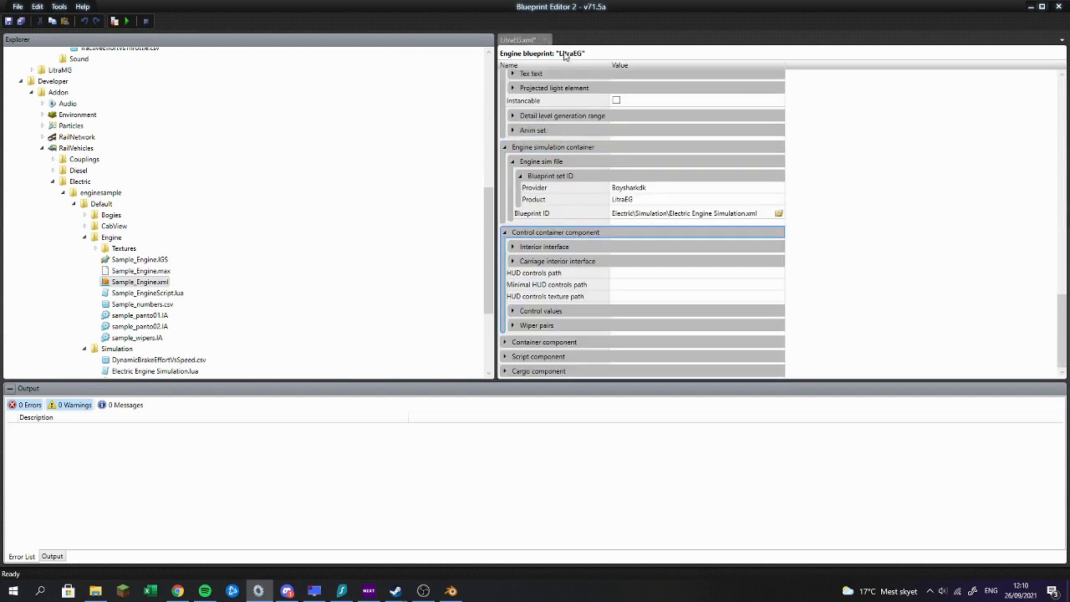
{"action": "right_click", "coordinate": [551, 312]}
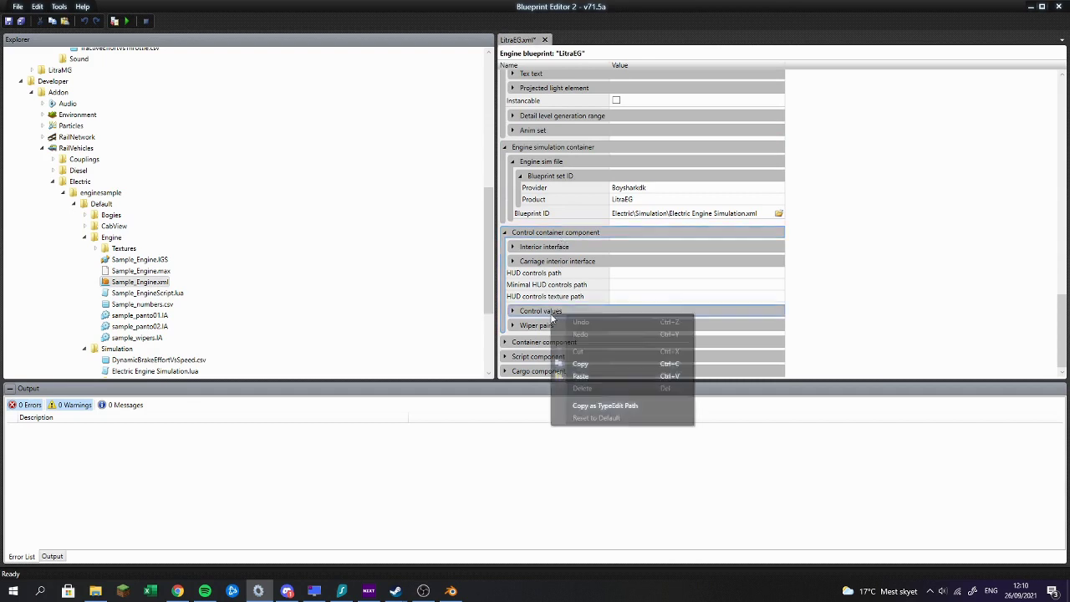
{"action": "left_click", "coordinate": [579, 374]}
{"action": "double_click", "coordinate": [571, 311]}
{"action": "scroll", "coordinate": [577, 292], "scroll_direction": "down", "scroll_amount": 3}
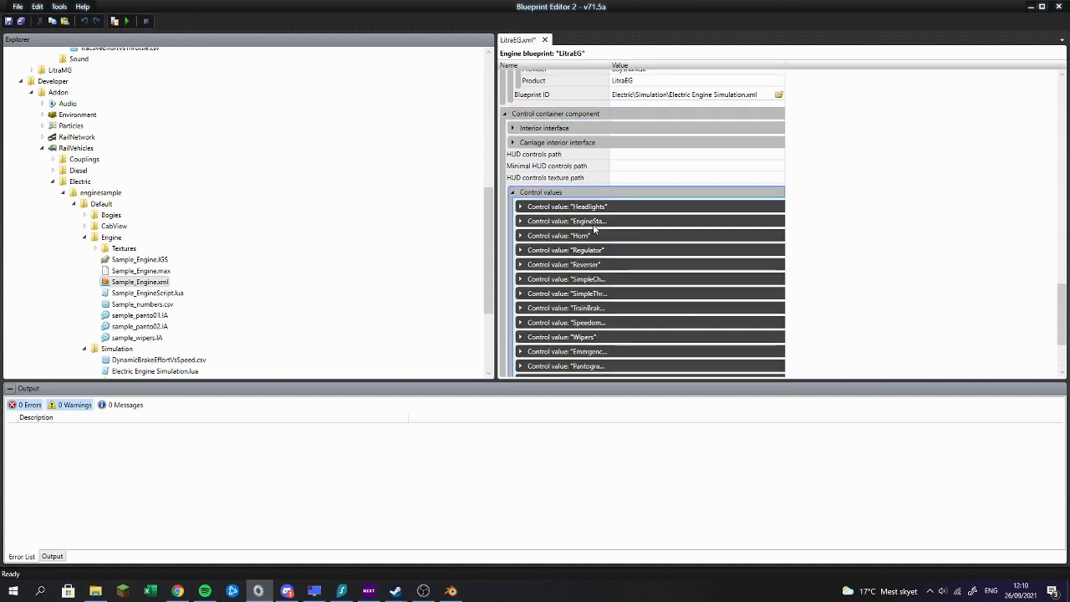
Step: Clear the animation name of the Headlights control's interior notched lever
{"action": "double_click", "coordinate": [564, 207]}
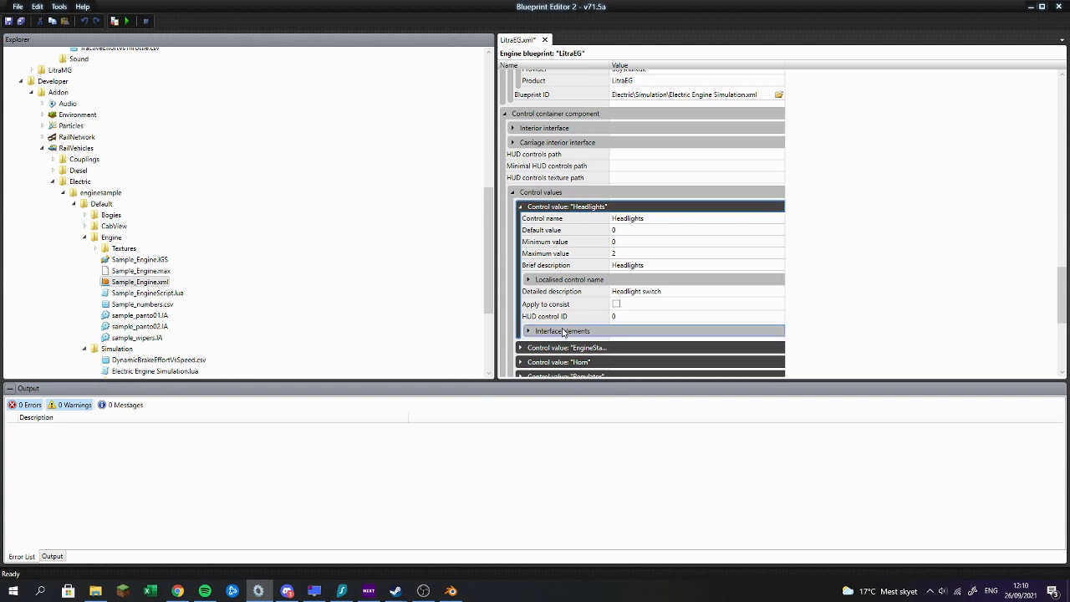
{"action": "double_click", "coordinate": [565, 331]}
{"action": "scroll", "coordinate": [566, 318], "scroll_direction": "down", "scroll_amount": 3}
{"action": "left_click", "coordinate": [573, 239]}
{"action": "left_click", "coordinate": [630, 320]}
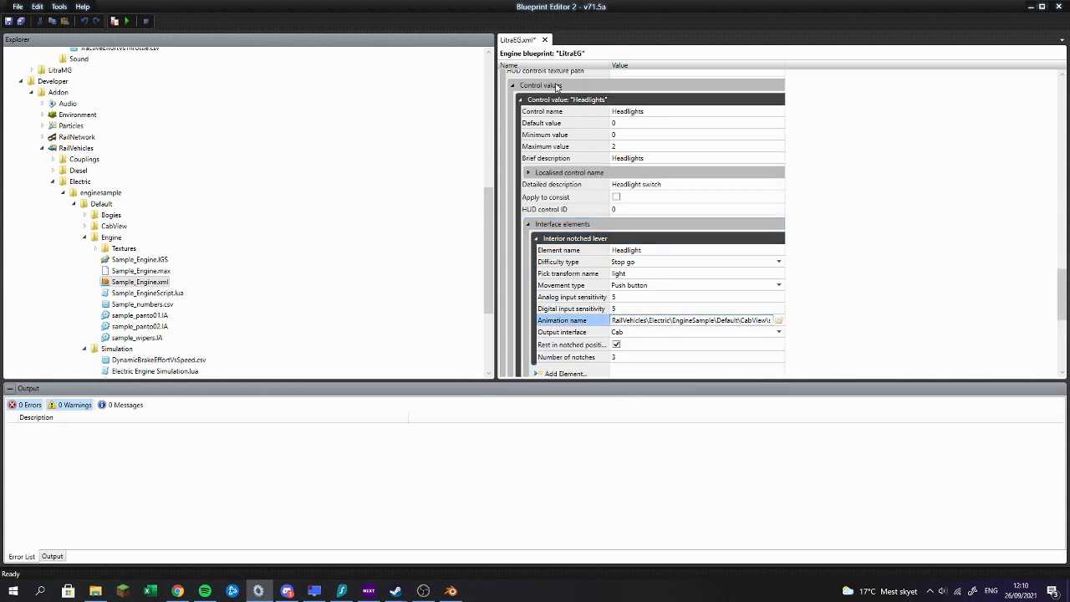
{"action": "scroll", "coordinate": [709, 189], "scroll_direction": "down", "scroll_amount": 2}
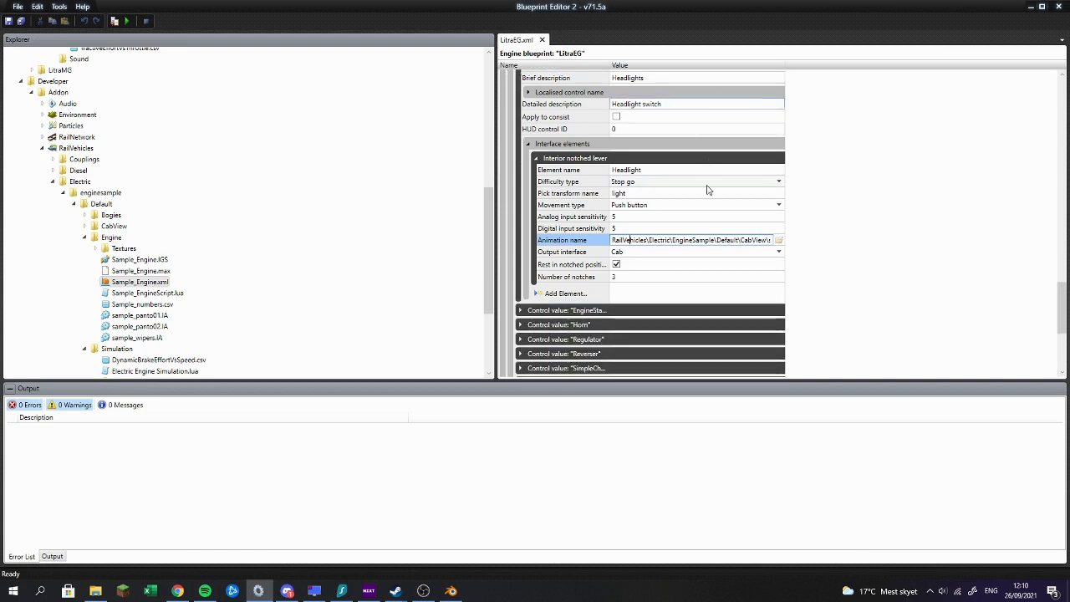
{"action": "key", "text": "ctrl+a"}
{"action": "key", "text": "BackSpace"}
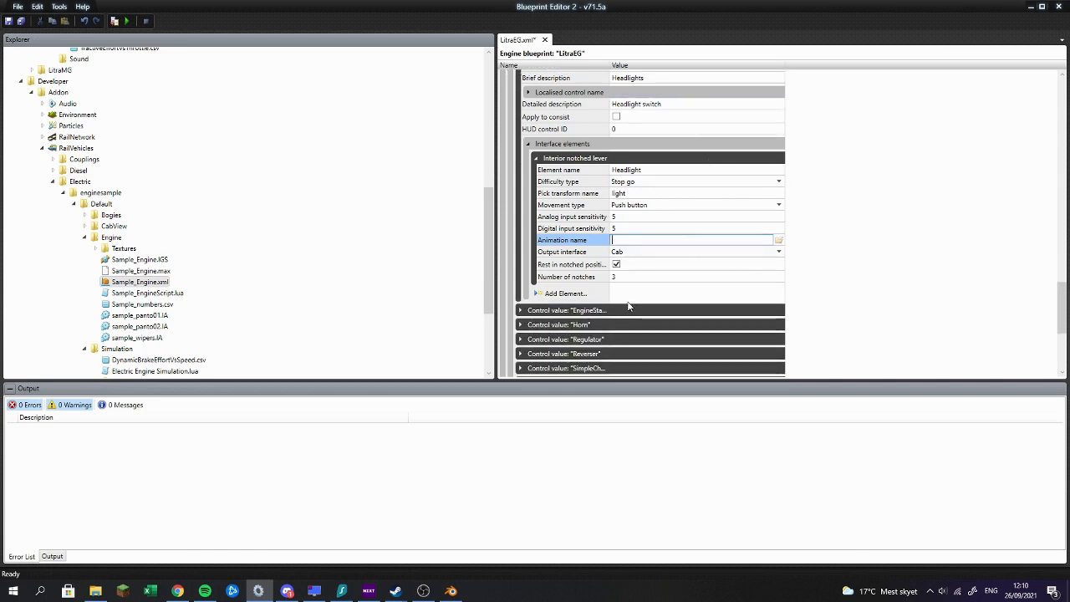
{"action": "left_click", "coordinate": [629, 311]}
Step: Clear the animation name of the EngineStart control's interior push button
{"action": "double_click", "coordinate": [210, 437]}
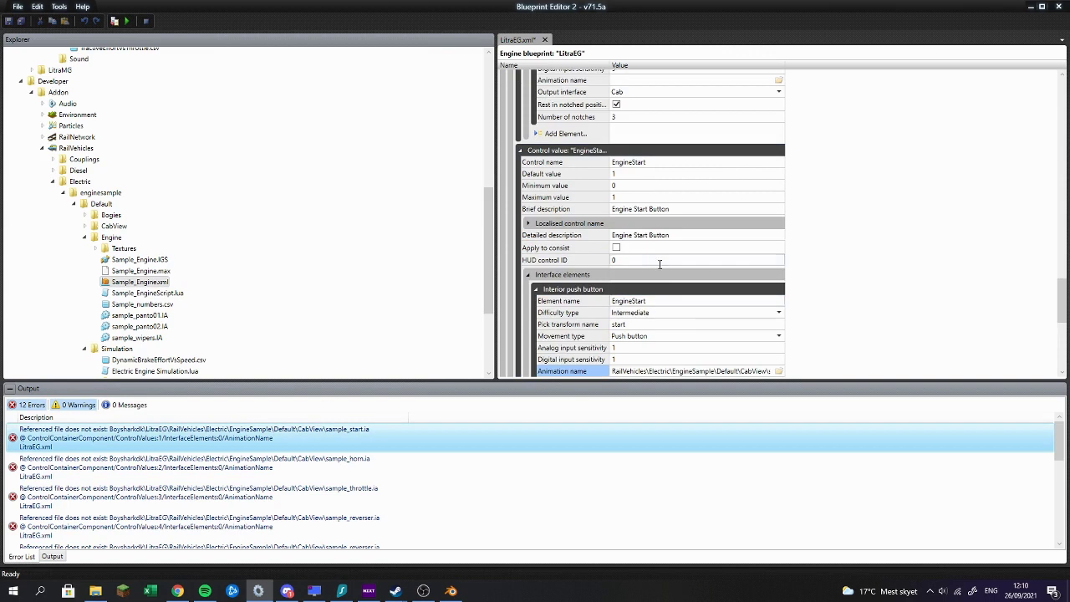
{"action": "scroll", "coordinate": [661, 266], "scroll_direction": "down", "scroll_amount": 2}
{"action": "left_click", "coordinate": [669, 292]}
{"action": "key", "text": "ctrl+a"}
{"action": "key", "text": "BackSpace"}
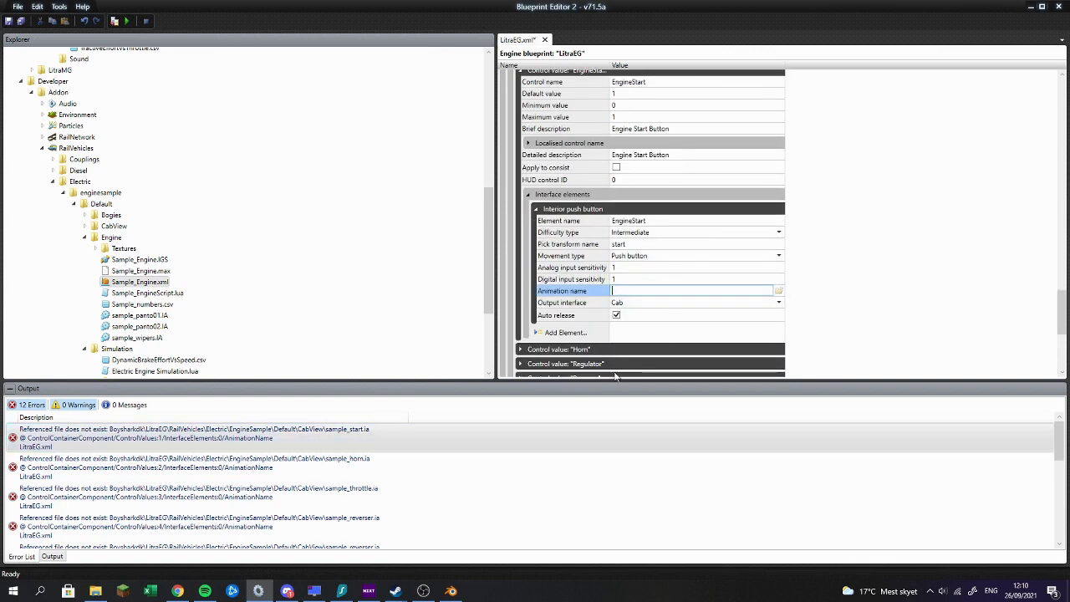
Step: Clear the missing sample animation names from the Horn and Regulator control values
{"action": "double_click", "coordinate": [212, 448]}
{"action": "triple_click", "coordinate": [641, 373]}
{"action": "key", "text": "BackSpace"}
{"action": "double_click", "coordinate": [434, 437]}
{"action": "left_click", "coordinate": [686, 373]}
{"action": "key", "text": "ctrl+a"}
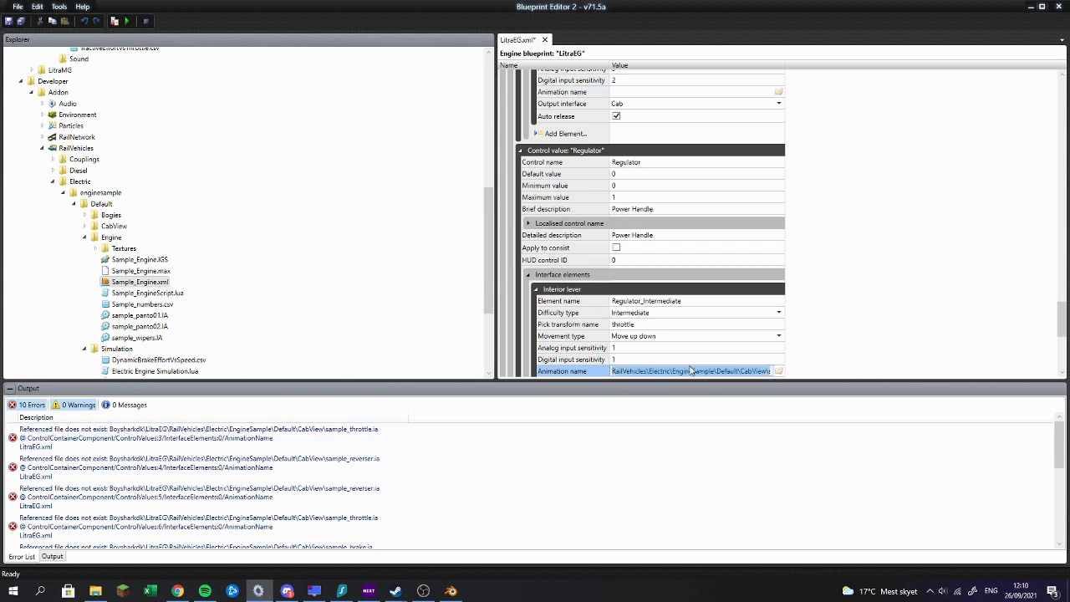
{"action": "key", "text": "Delete"}
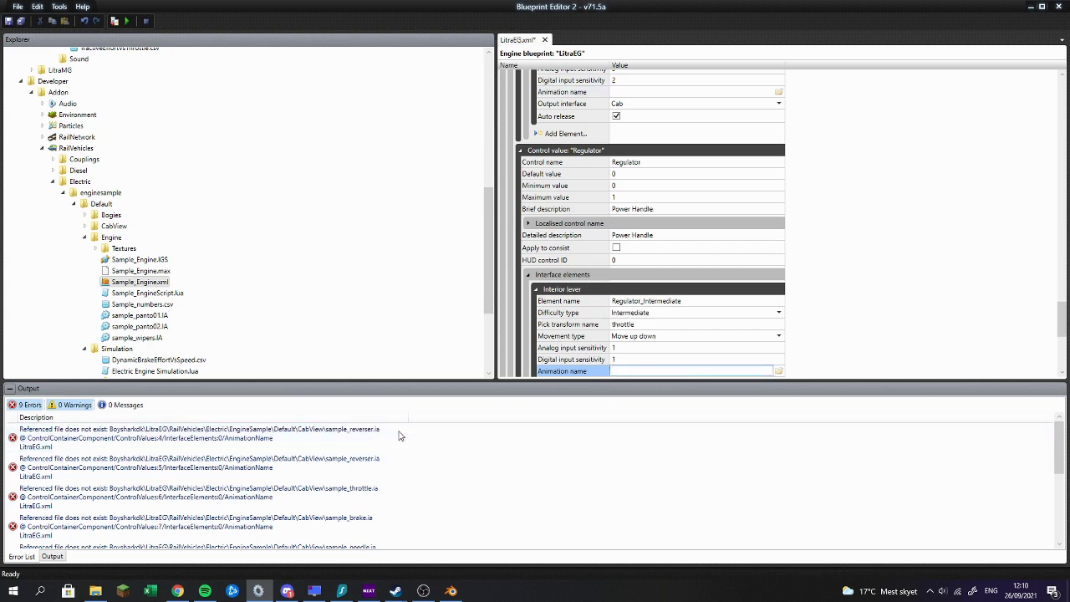
Step: Clear the missing sample_reverser.ia animation names from the Reverser and SimpleChangeDirection control values
{"action": "double_click", "coordinate": [398, 436]}
{"action": "triple_click", "coordinate": [650, 371]}
{"action": "key", "text": "BackSpace"}
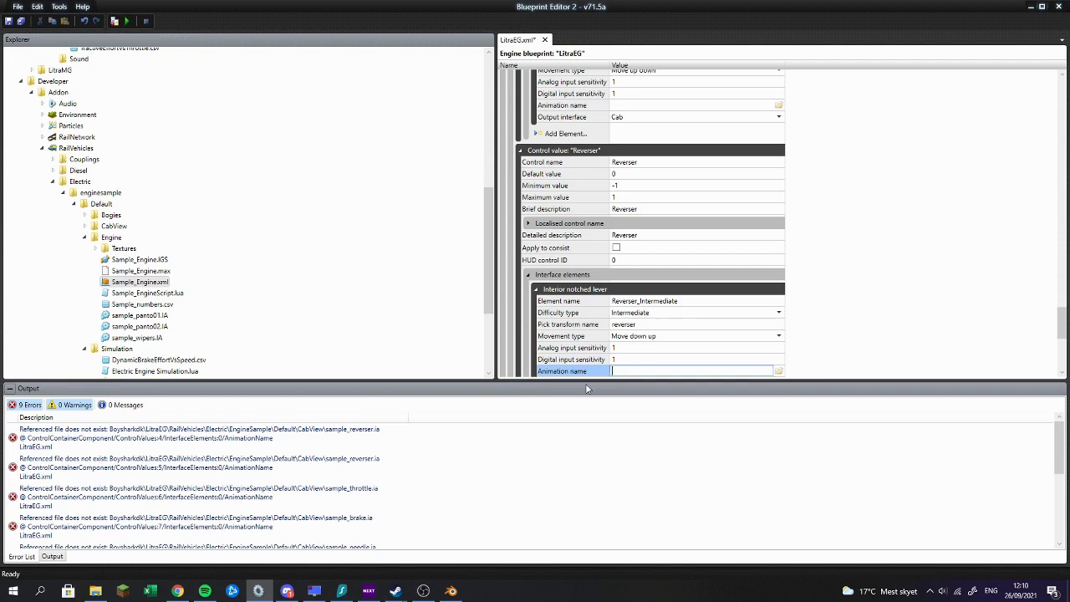
{"action": "double_click", "coordinate": [267, 435]}
{"action": "triple_click", "coordinate": [623, 371]}
{"action": "key", "text": "BackSpace"}
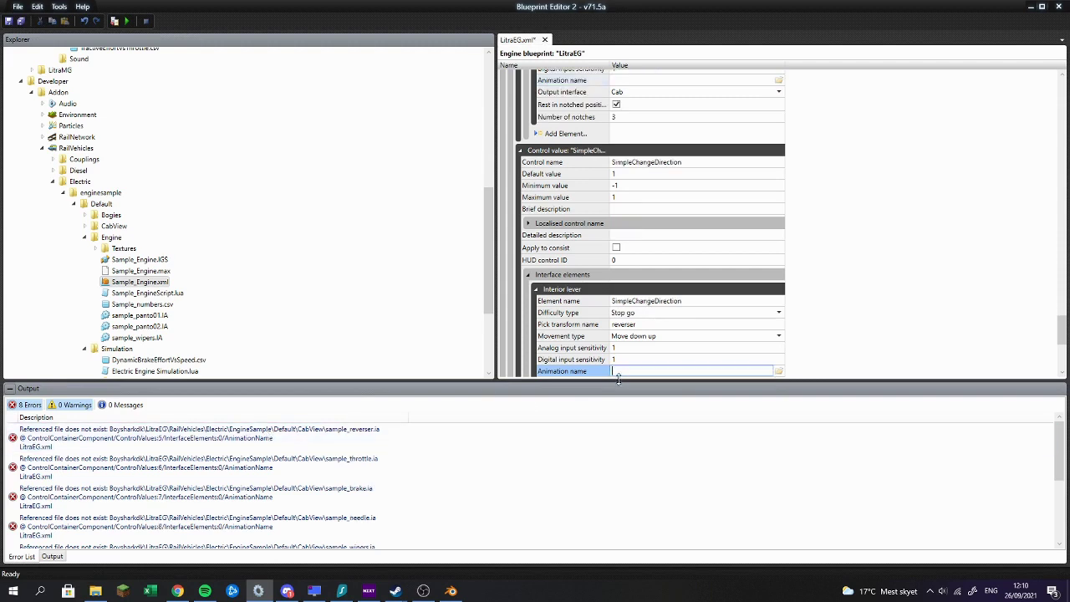
Step: Clear the animation names from the SimpleThrottle and TrainBrakeControl interior levers
{"action": "left_click", "coordinate": [359, 439]}
{"action": "left_click", "coordinate": [643, 370]}
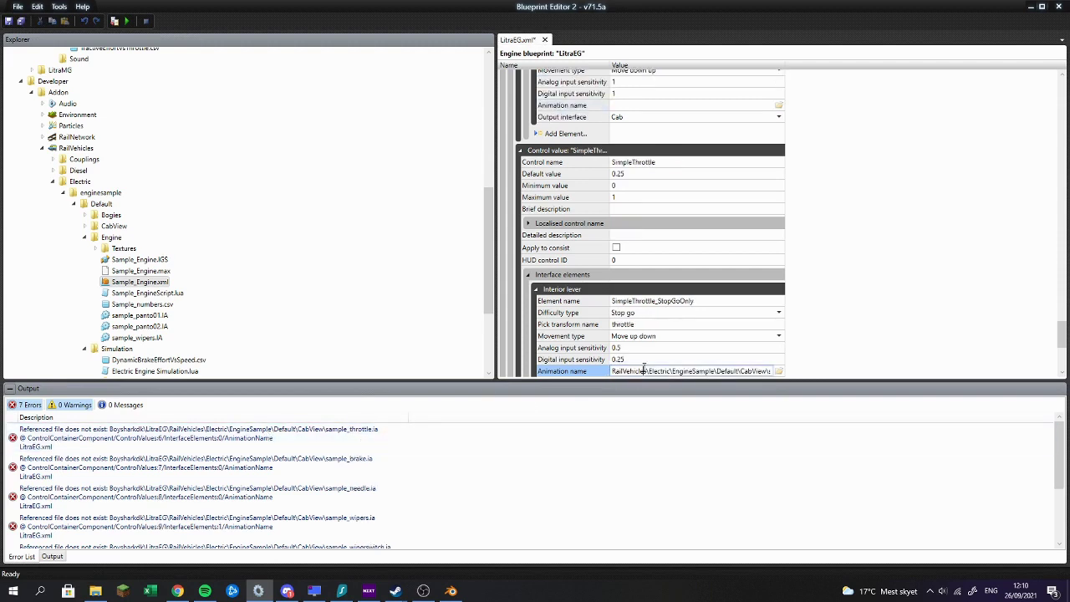
{"action": "key", "text": "BackSpace"}
{"action": "double_click", "coordinate": [474, 432]}
{"action": "key", "text": "ctrl+a"}
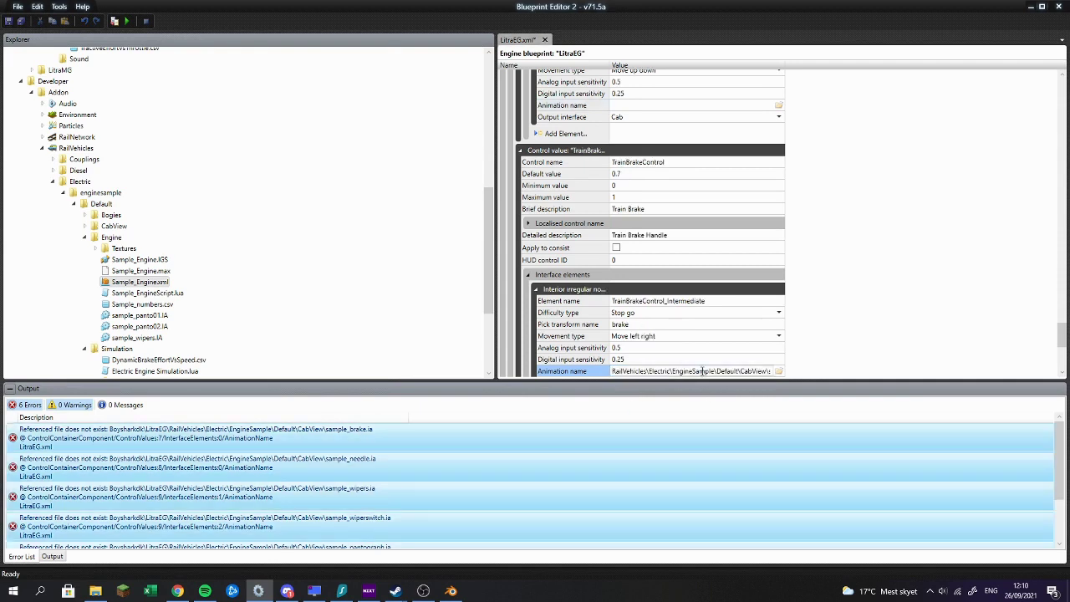
{"action": "left_click", "coordinate": [704, 371]}
{"action": "key", "text": "ctrl+a"}
Step: Clear the needle animation name from the SpeedometerMPH control's interior lever
{"action": "double_click", "coordinate": [566, 433]}
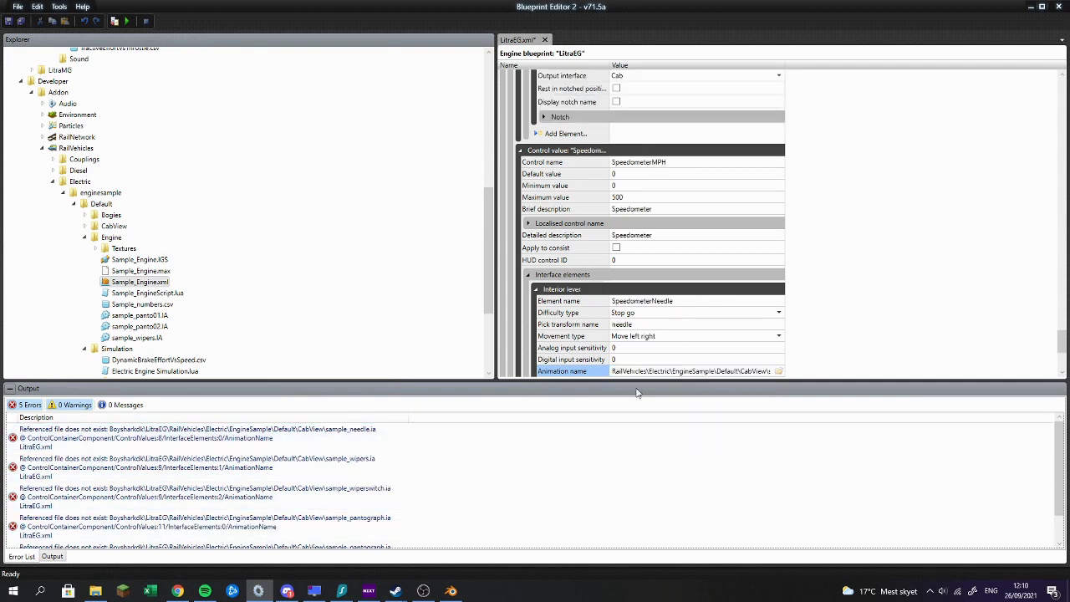
{"action": "key", "text": "ctrl+a"}
{"action": "left_click", "coordinate": [678, 370]}
{"action": "key", "text": "ctrl+a"}
{"action": "key", "text": "BackSpace"}
Step: Clear the missing animation names from the Wipers control's interior geometry and interior push button elements
{"action": "double_click", "coordinate": [627, 438]}
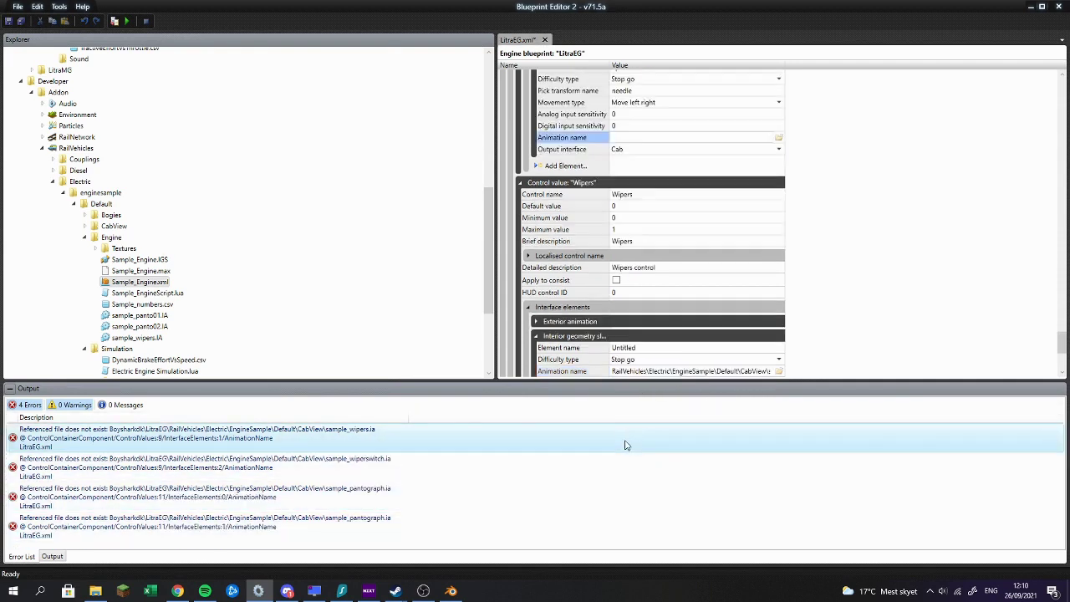
{"action": "left_click", "coordinate": [650, 372]}
{"action": "key", "text": "ctrl+a"}
{"action": "double_click", "coordinate": [640, 435]}
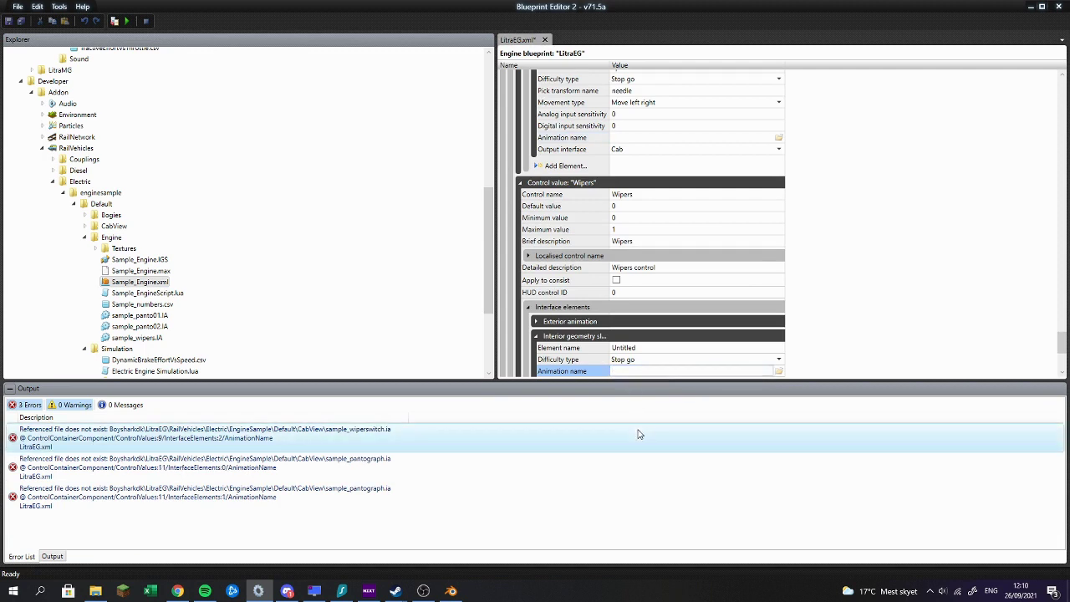
{"action": "left_click", "coordinate": [671, 370]}
{"action": "key", "text": "ctrl+a"}
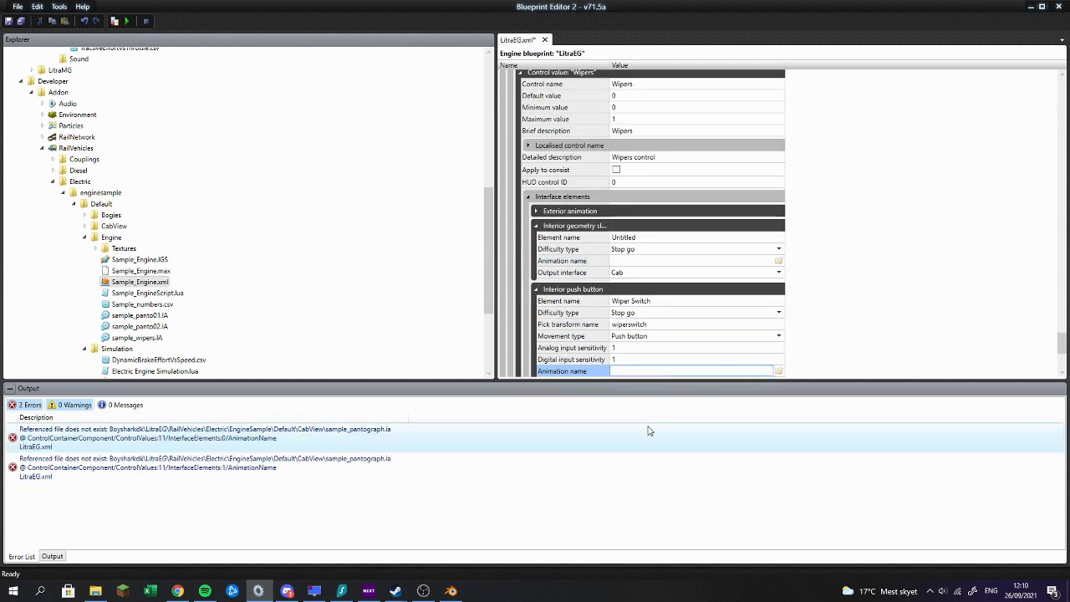
Step: Clear the missing sample_pantograph.ia animation names from the PantographControl's interior push button and interior lever
{"action": "double_click", "coordinate": [650, 431]}
{"action": "left_click", "coordinate": [662, 371]}
{"action": "key", "text": "ctrl+a"}
{"action": "key", "text": "BackSpace"}
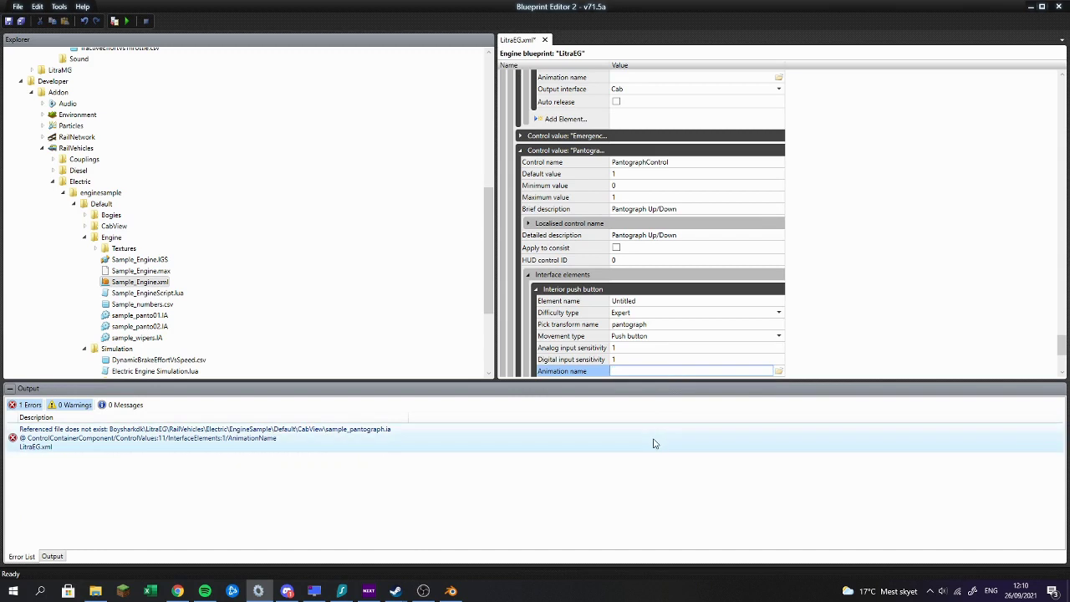
{"action": "double_click", "coordinate": [655, 441]}
{"action": "left_click", "coordinate": [670, 371]}
{"action": "key", "text": "ctrl+a"}
{"action": "key", "text": "BackSpace"}
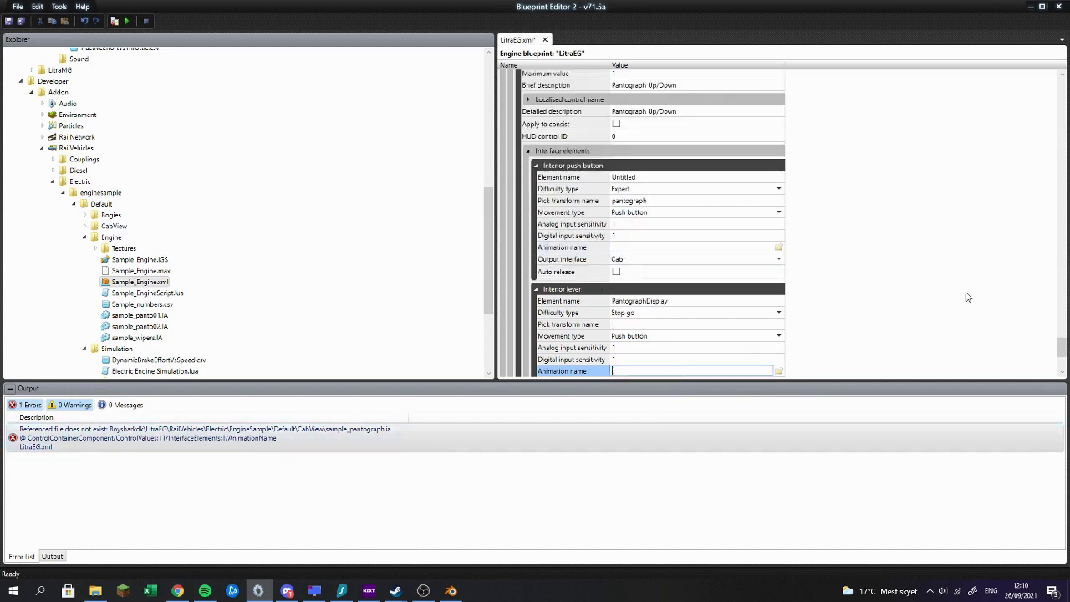
{"action": "scroll", "coordinate": [968, 297], "scroll_direction": "down", "scroll_amount": 3}
{"action": "scroll", "coordinate": [554, 244], "scroll_direction": "up", "scroll_amount": 2}
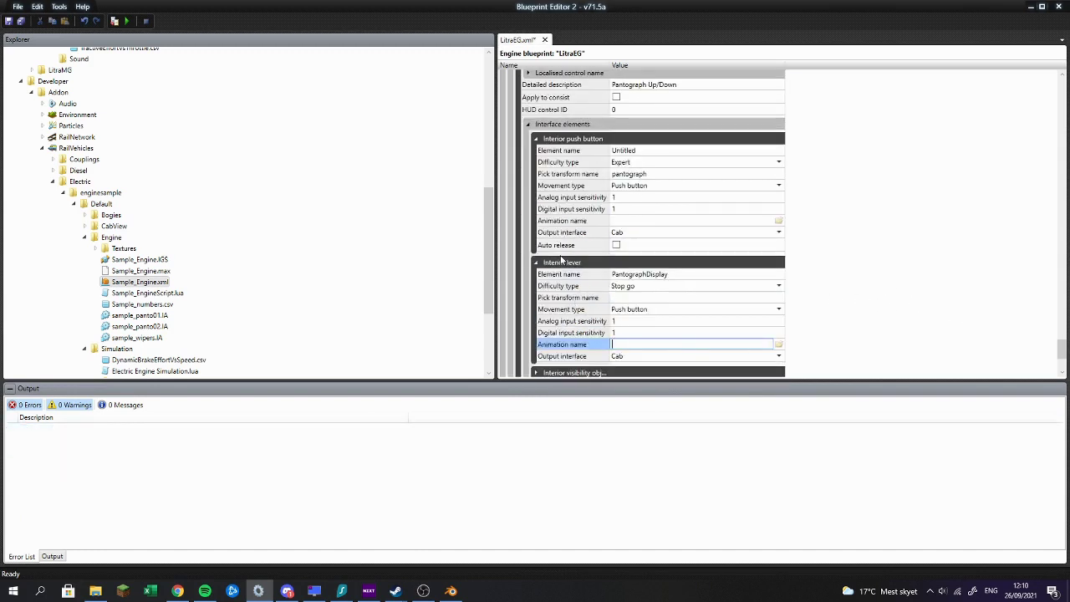
Step: Collapse the PantographControl control value together with its interface elements
{"action": "left_click", "coordinate": [561, 262]}
{"action": "left_click", "coordinate": [585, 139]}
{"action": "left_click", "coordinate": [583, 186]}
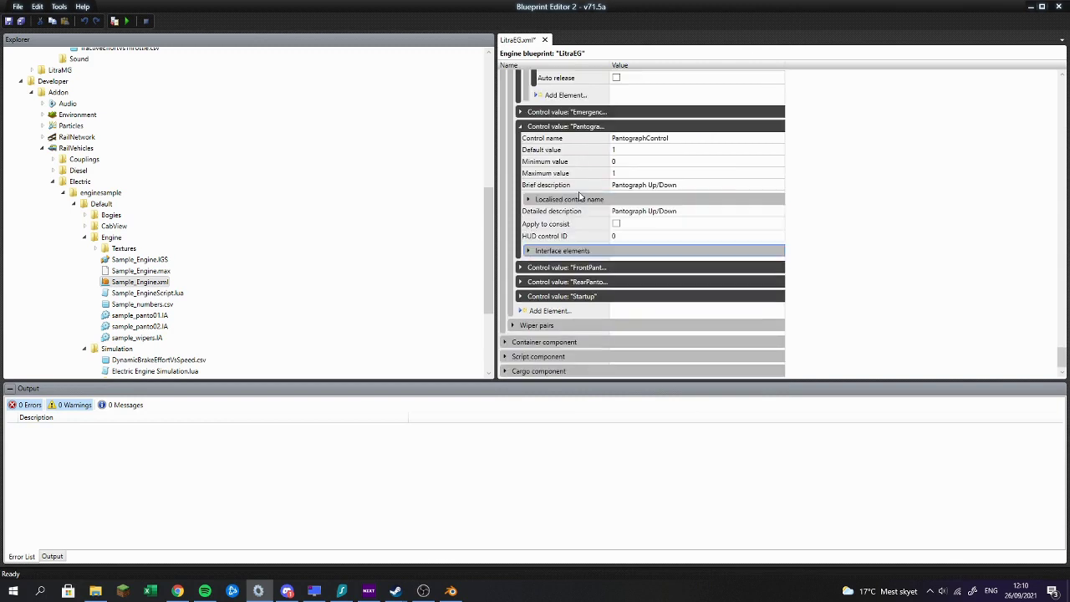
{"action": "scroll", "coordinate": [577, 196], "scroll_direction": "up", "scroll_amount": 2}
{"action": "left_click", "coordinate": [567, 196]}
{"action": "left_click", "coordinate": [567, 196]}
{"action": "left_click", "coordinate": [566, 206]}
Step: Collapse the Wipers, SpeedometerMPH and TrainBrakeControl control values
{"action": "scroll", "coordinate": [575, 215], "scroll_direction": "up", "scroll_amount": 2}
{"action": "scroll", "coordinate": [584, 209], "scroll_direction": "up", "scroll_amount": 6}
{"action": "left_click", "coordinate": [568, 352]}
{"action": "left_click", "coordinate": [574, 229]}
{"action": "scroll", "coordinate": [575, 228], "scroll_direction": "up", "scroll_amount": 2}
{"action": "left_click", "coordinate": [587, 180]}
{"action": "scroll", "coordinate": [586, 217], "scroll_direction": "up", "scroll_amount": 5}
{"action": "left_click", "coordinate": [583, 268]}
{"action": "scroll", "coordinate": [580, 252], "scroll_direction": "up", "scroll_amount": 3}
{"action": "left_click", "coordinate": [584, 207]}
{"action": "scroll", "coordinate": [586, 211], "scroll_direction": "up", "scroll_amount": 3}
{"action": "left_click", "coordinate": [584, 209]}
{"action": "double_click", "coordinate": [583, 204]}
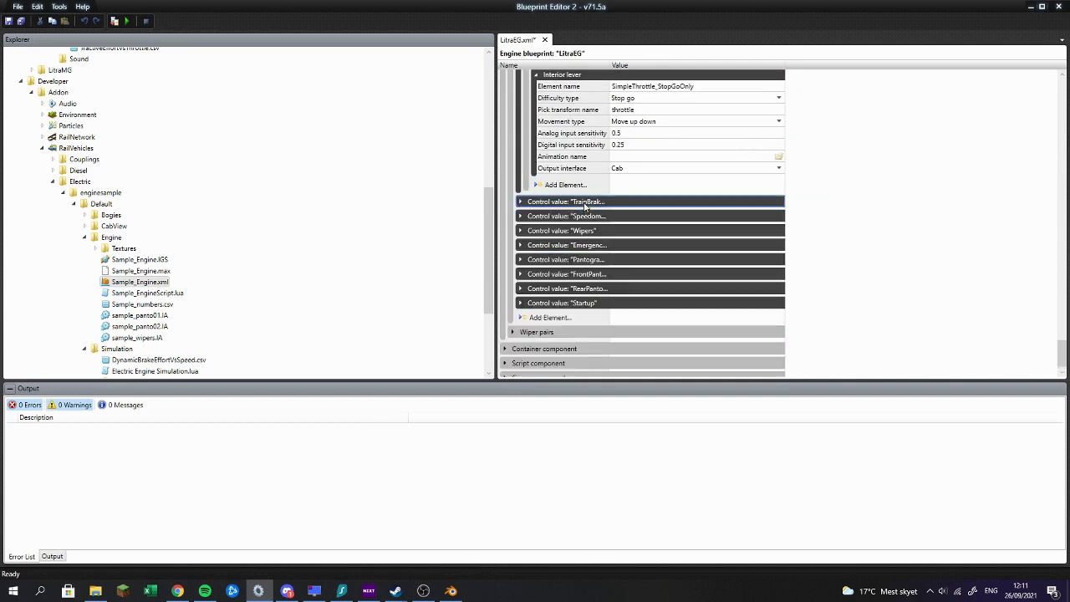
Step: Collapse the SimpleThrottle and SimpleChangeDirection control values along with their interior levers
{"action": "scroll", "coordinate": [584, 204], "scroll_direction": "up", "scroll_amount": 4}
{"action": "double_click", "coordinate": [585, 235]}
{"action": "scroll", "coordinate": [585, 234], "scroll_direction": "up", "scroll_amount": 5}
{"action": "double_click", "coordinate": [586, 229]}
{"action": "scroll", "coordinate": [587, 229], "scroll_direction": "up", "scroll_amount": 3}
{"action": "scroll", "coordinate": [587, 232], "scroll_direction": "up", "scroll_amount": 1}
{"action": "double_click", "coordinate": [591, 209]}
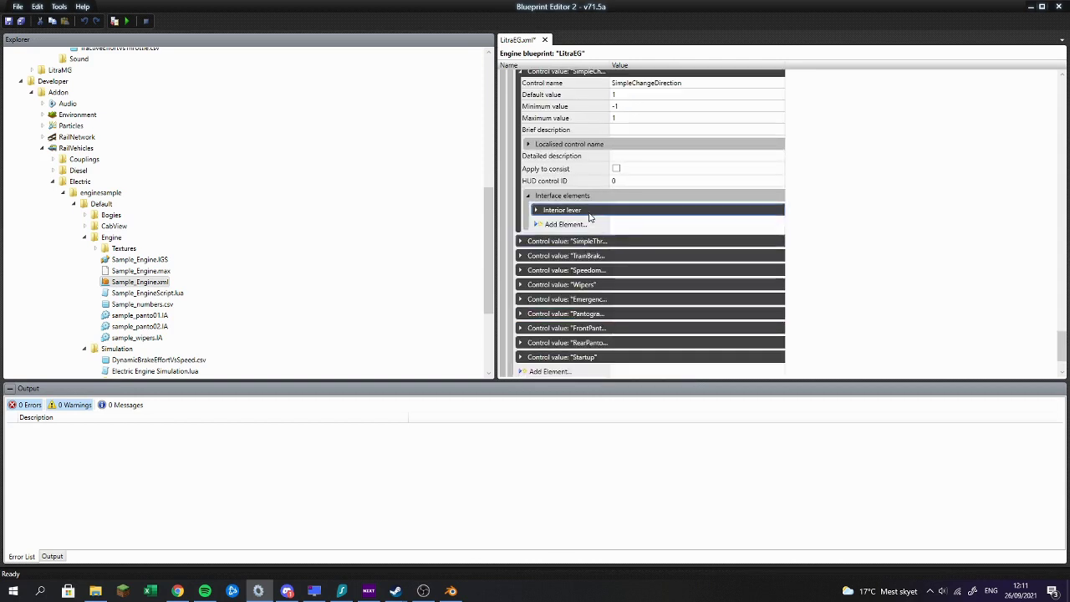
{"action": "scroll", "coordinate": [590, 210], "scroll_direction": "up", "scroll_amount": 6}
{"action": "left_click", "coordinate": [591, 232]}
{"action": "scroll", "coordinate": [590, 232], "scroll_direction": "up", "scroll_amount": 2}
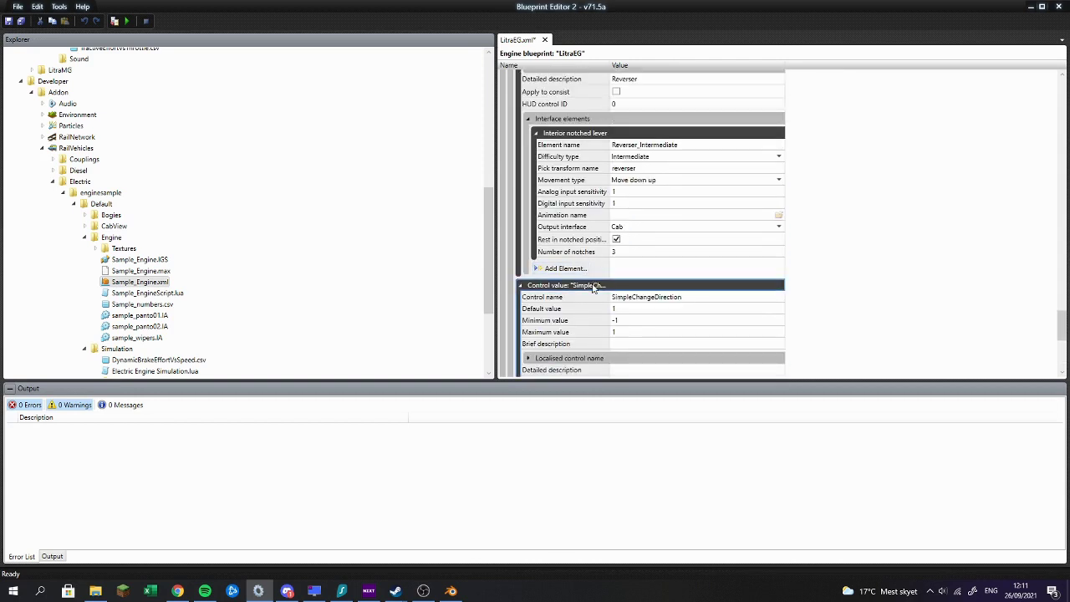
Step: Collapse the Reverser and Regulator control values and their interior lever elements
{"action": "scroll", "coordinate": [593, 287], "scroll_direction": "up", "scroll_amount": 4}
{"action": "double_click", "coordinate": [601, 241]}
{"action": "scroll", "coordinate": [601, 241], "scroll_direction": "up", "scroll_amount": 6}
{"action": "double_click", "coordinate": [604, 263]}
{"action": "double_click", "coordinate": [620, 136]}
{"action": "scroll", "coordinate": [622, 203], "scroll_direction": "up", "scroll_amount": 8}
{"action": "double_click", "coordinate": [614, 208]}
Step: Collapse the Horn and EngineStart control values and their interior push buttons
{"action": "scroll", "coordinate": [616, 213], "scroll_direction": "up", "scroll_amount": 7}
{"action": "double_click", "coordinate": [617, 258]}
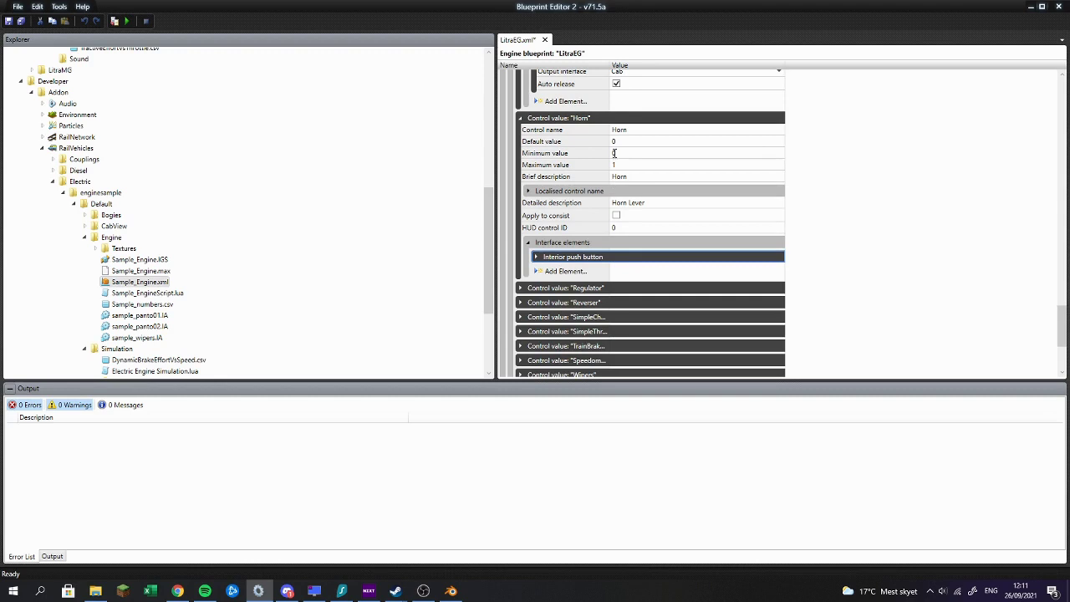
{"action": "double_click", "coordinate": [618, 120]}
{"action": "scroll", "coordinate": [623, 174], "scroll_direction": "up", "scroll_amount": 5}
{"action": "double_click", "coordinate": [622, 196]}
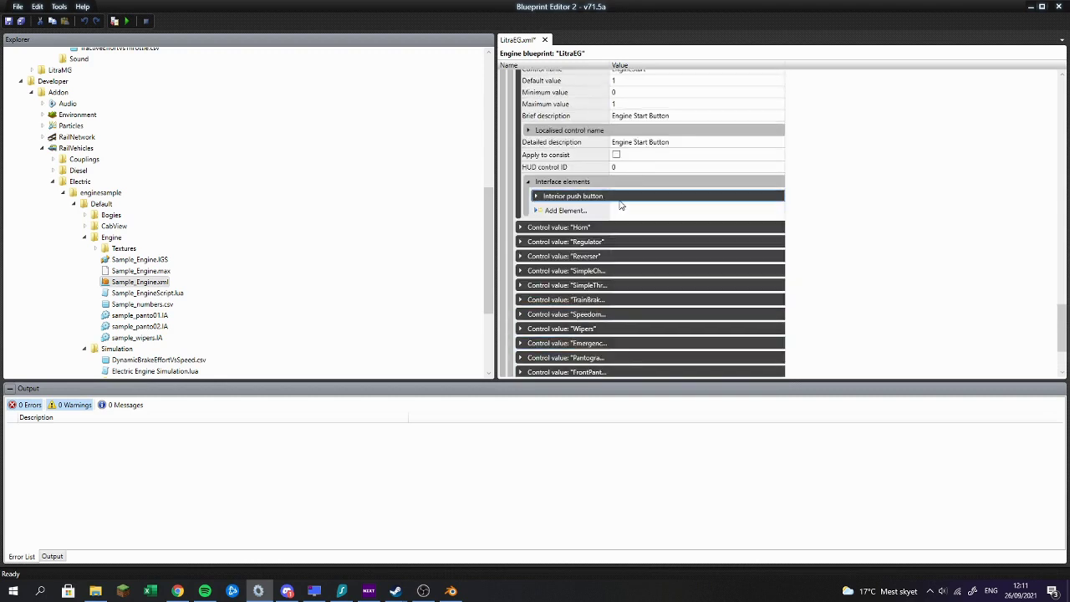
{"action": "scroll", "coordinate": [621, 209], "scroll_direction": "up", "scroll_amount": 5}
{"action": "double_click", "coordinate": [618, 270]}
Step: Collapse the Headlights control value and the whole Control values list
{"action": "left_click", "coordinate": [613, 132]}
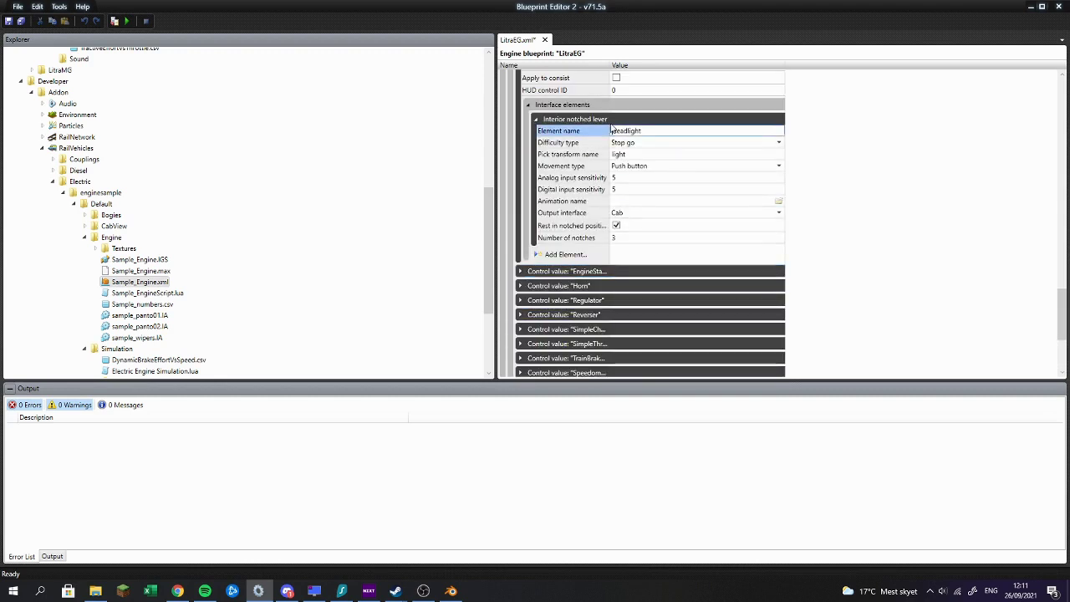
{"action": "double_click", "coordinate": [613, 119]}
{"action": "scroll", "coordinate": [611, 142], "scroll_direction": "up", "scroll_amount": 3}
{"action": "scroll", "coordinate": [611, 155], "scroll_direction": "up", "scroll_amount": 3}
{"action": "left_click", "coordinate": [595, 219]}
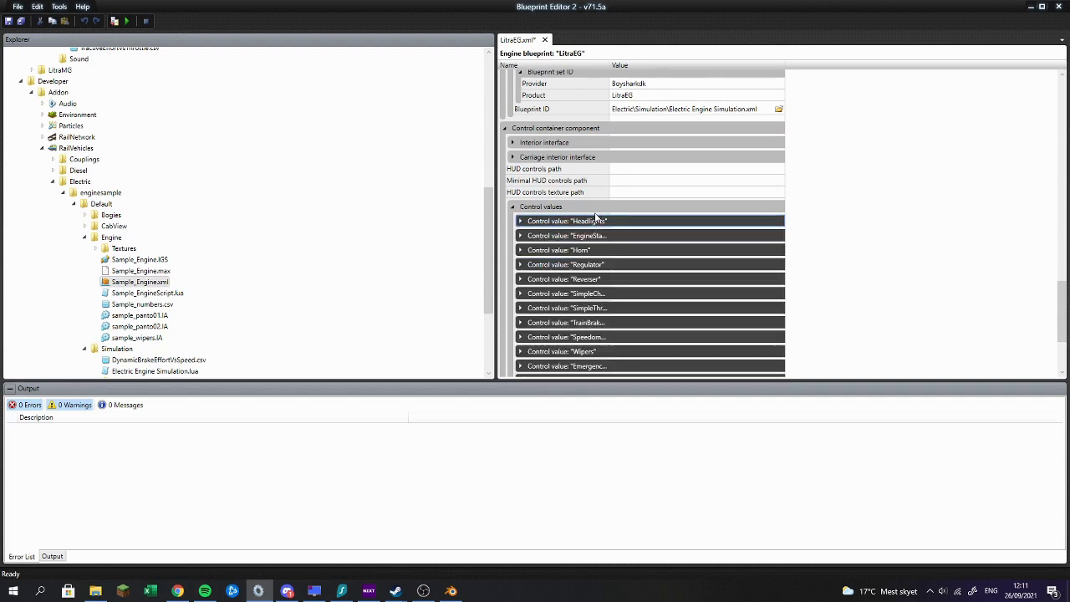
{"action": "left_click", "coordinate": [592, 209]}
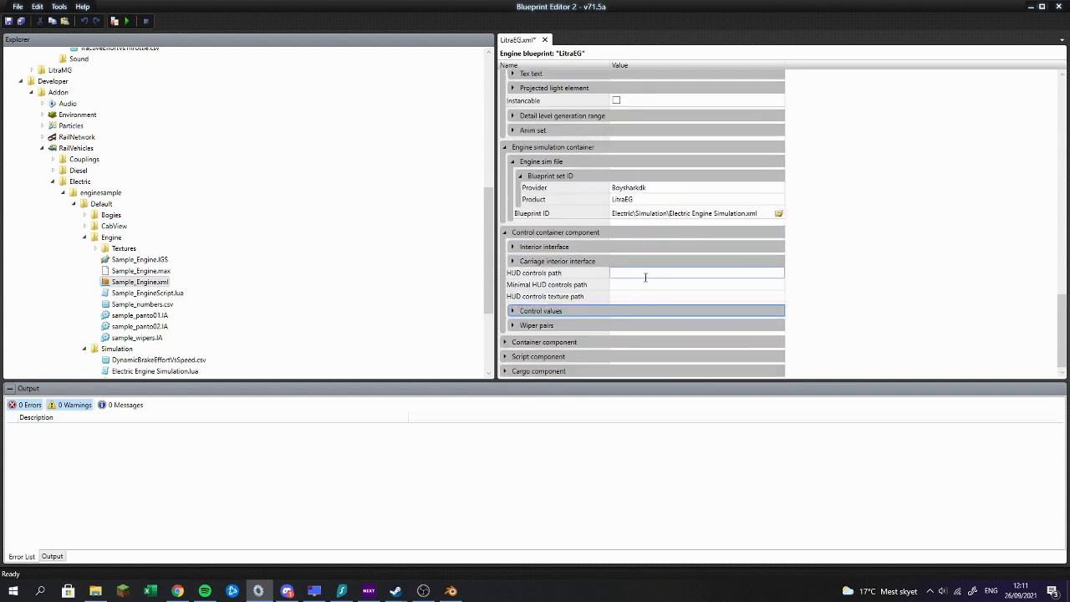
Step: Expand the Script component and copy Sample_EngineScript.lua from the electric sample into LitraEG's Engine folder
{"action": "left_click", "coordinate": [574, 356]}
{"action": "scroll", "coordinate": [250, 282], "scroll_direction": "down", "scroll_amount": 3}
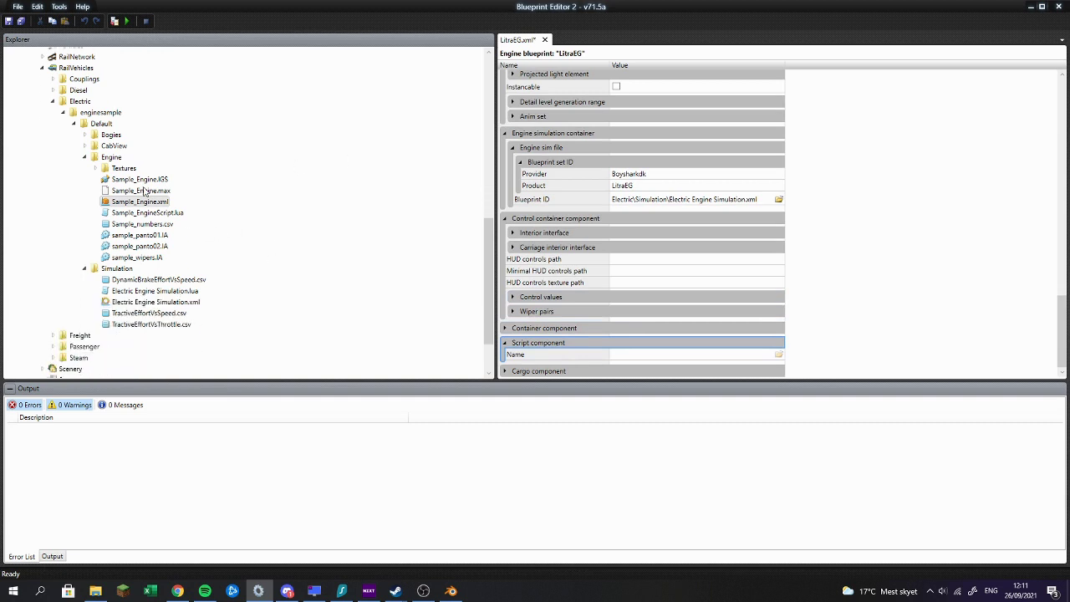
{"action": "right_click", "coordinate": [178, 212]}
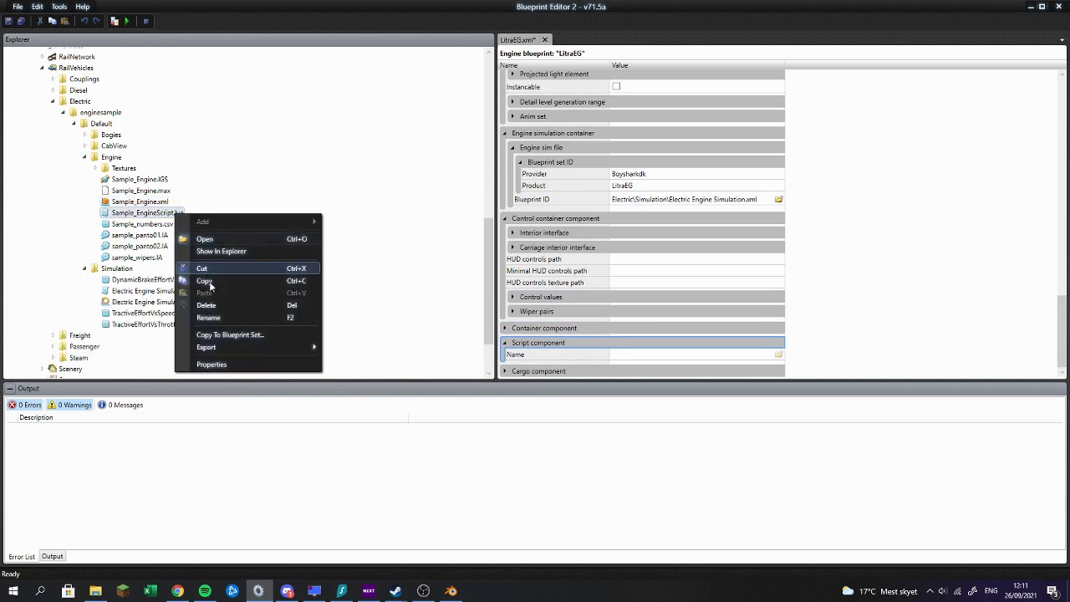
{"action": "left_click", "coordinate": [221, 280]}
{"action": "scroll", "coordinate": [221, 280], "scroll_direction": "up", "scroll_amount": 10}
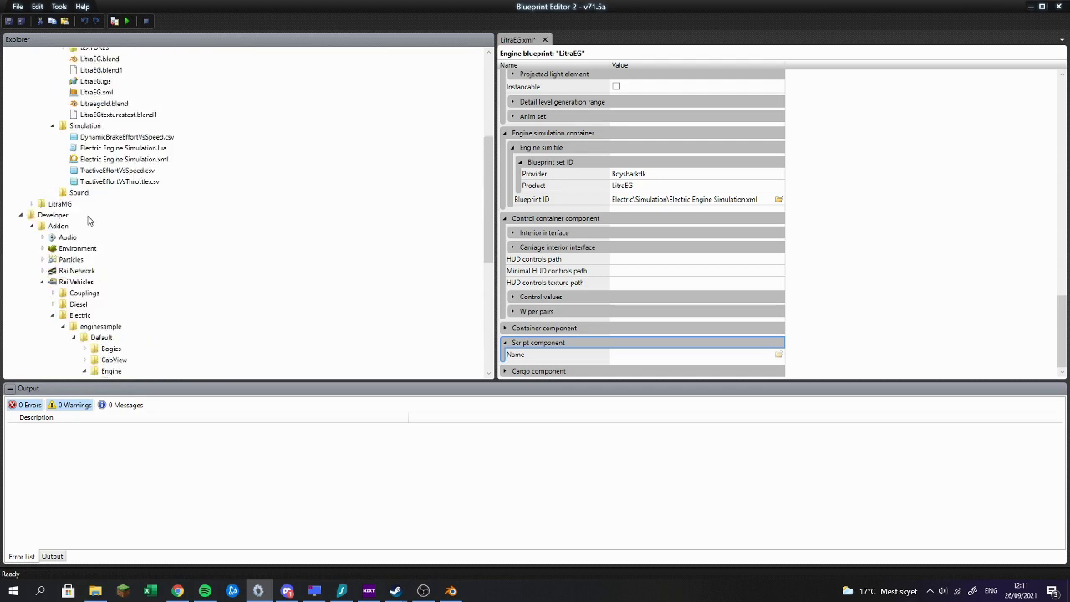
{"action": "right_click", "coordinate": [74, 119]}
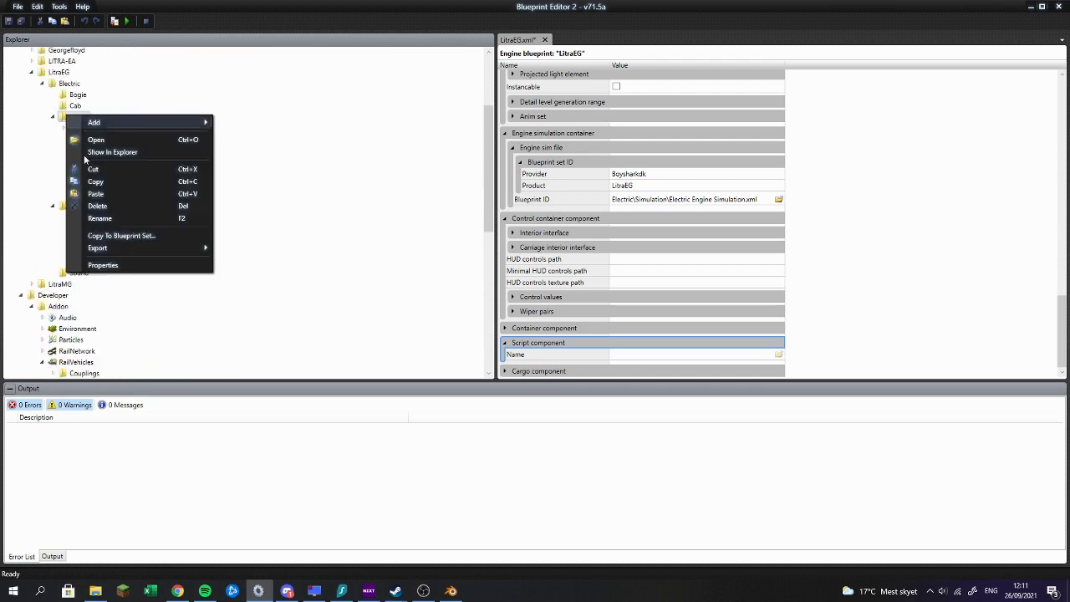
{"action": "left_click", "coordinate": [98, 194]}
Step: Set the Script component's name to the copied script, Electric\Engine\Sample_EngineScript.lua
{"action": "right_click", "coordinate": [97, 205]}
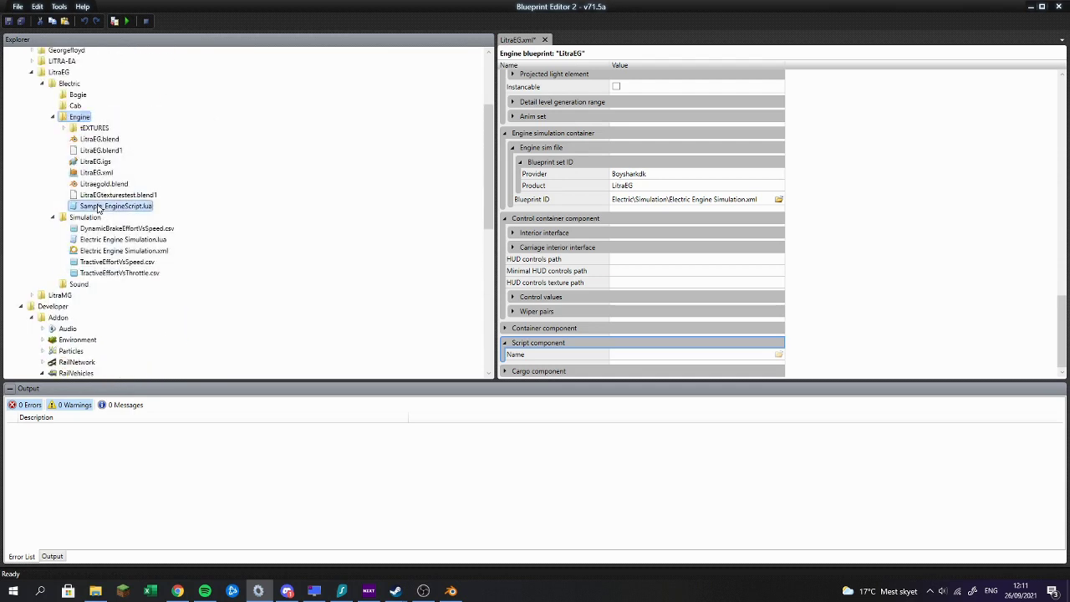
{"action": "left_click", "coordinate": [123, 271]}
{"action": "left_click", "coordinate": [625, 352]}
{"action": "key", "text": "ctrl+v"}
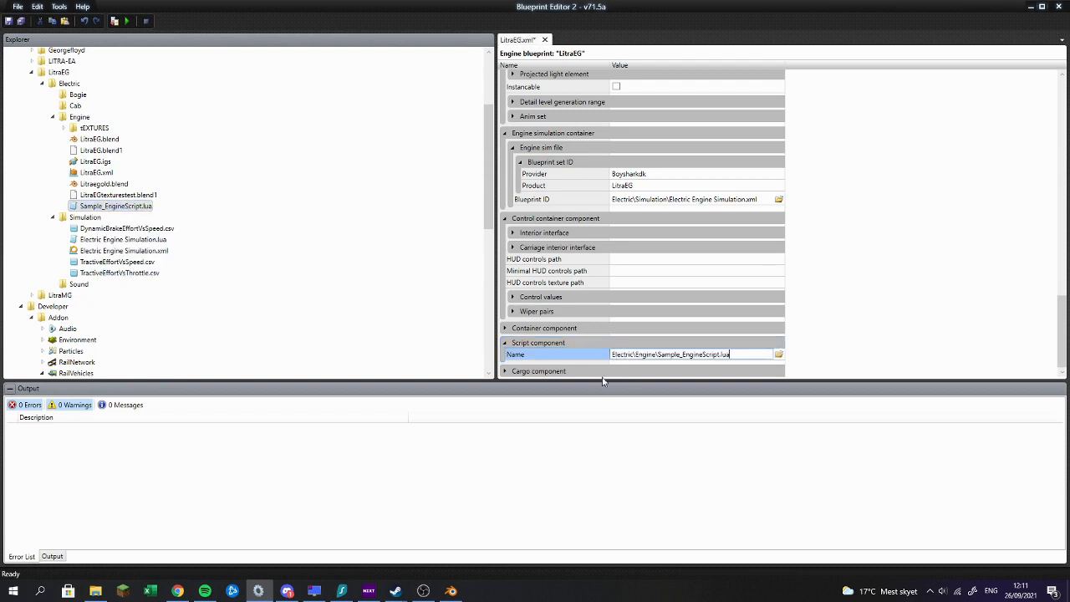
Step: Check the cargo component and rail vehicle values of the LitraEG engine blueprint, and save LitraEG.xml
{"action": "left_click", "coordinate": [583, 371]}
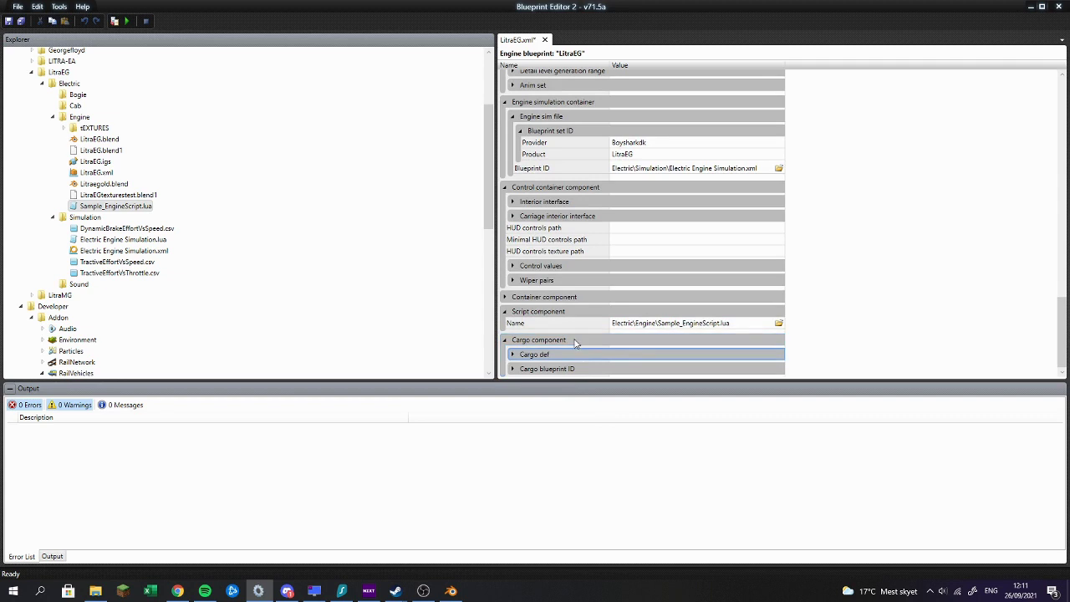
{"action": "left_click", "coordinate": [575, 340]}
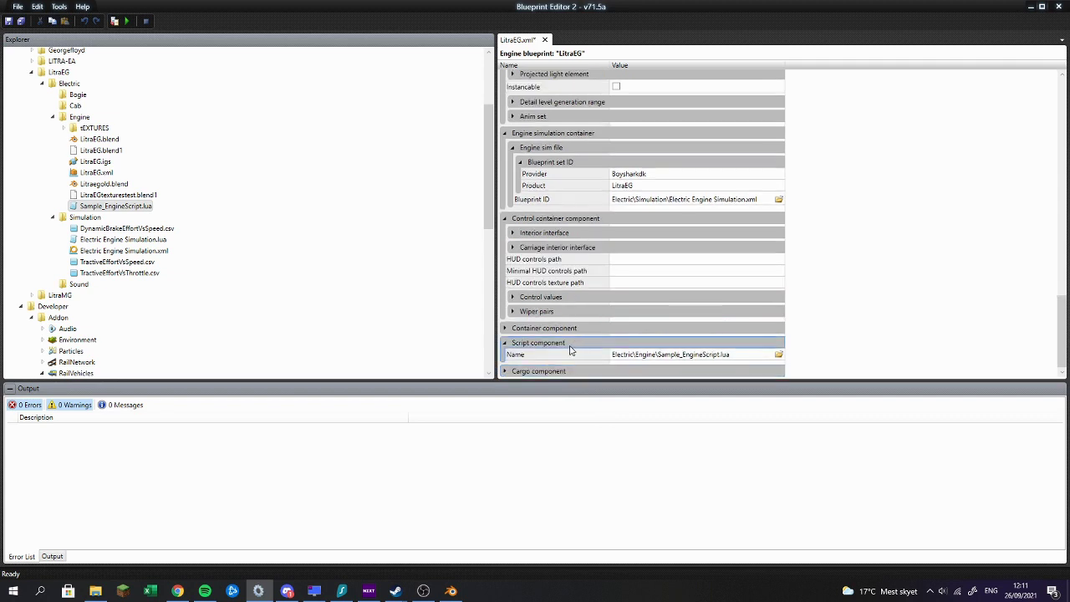
{"action": "scroll", "coordinate": [571, 349], "scroll_direction": "up", "scroll_amount": 15}
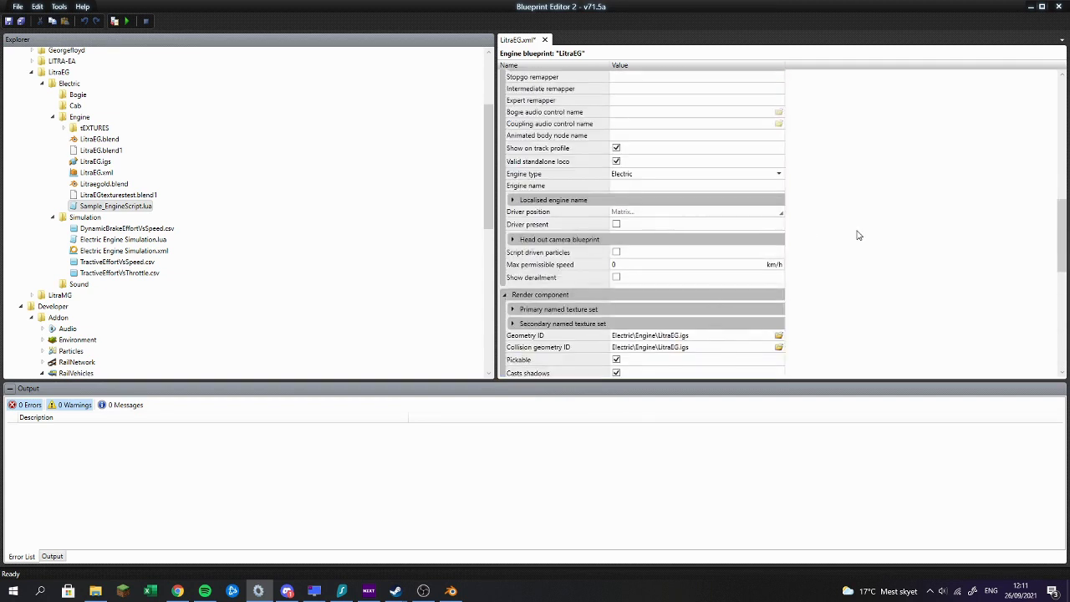
{"action": "scroll", "coordinate": [807, 210], "scroll_direction": "up", "scroll_amount": 1}
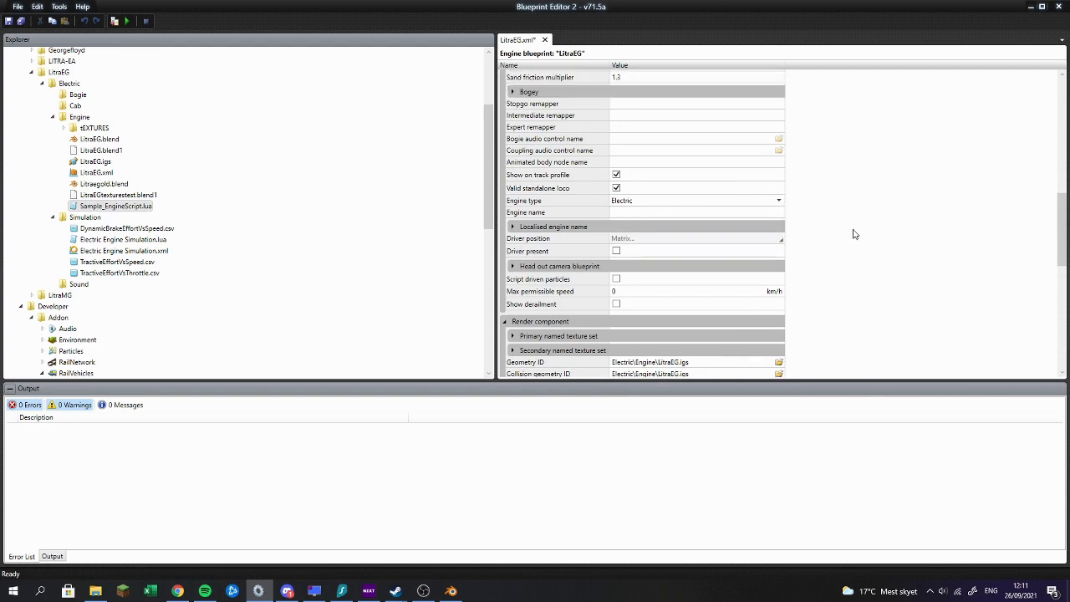
{"action": "scroll", "coordinate": [869, 266], "scroll_direction": "up", "scroll_amount": 2}
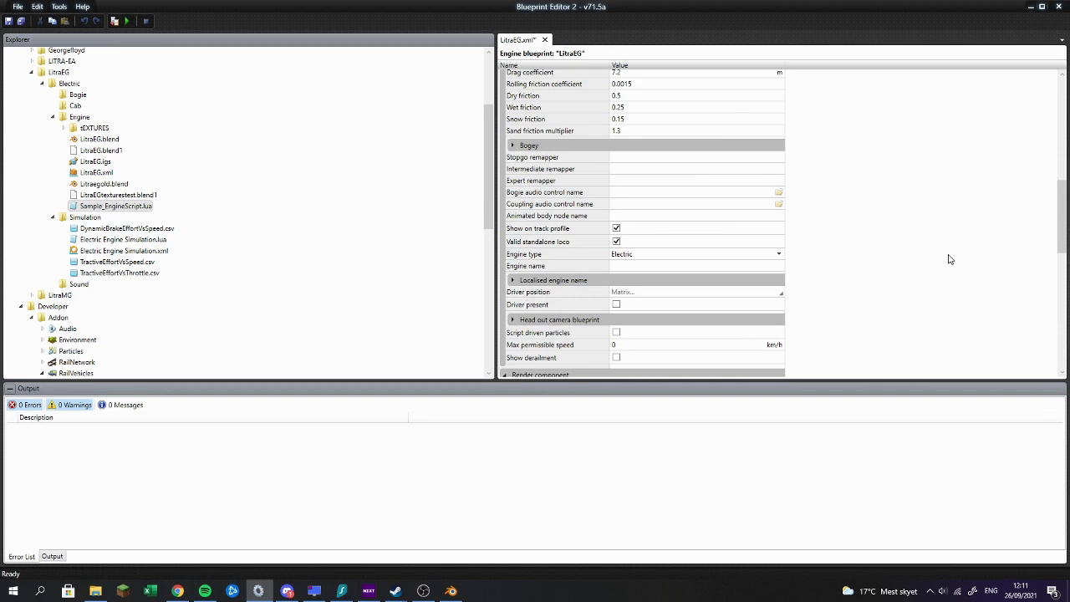
{"action": "scroll", "coordinate": [852, 225], "scroll_direction": "up", "scroll_amount": 3}
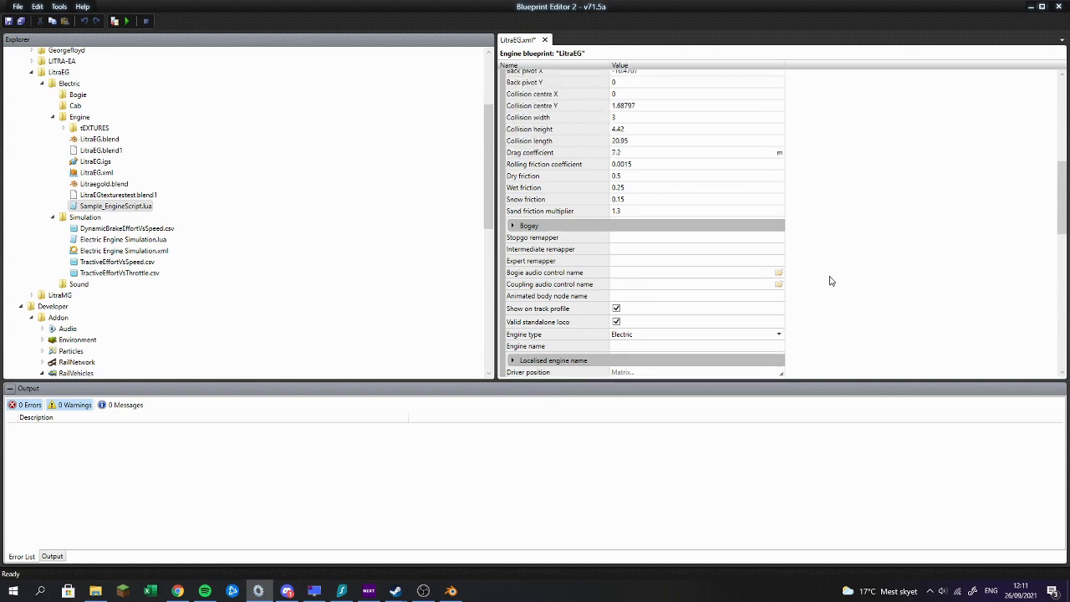
{"action": "scroll", "coordinate": [449, 240], "scroll_direction": "up", "scroll_amount": 2}
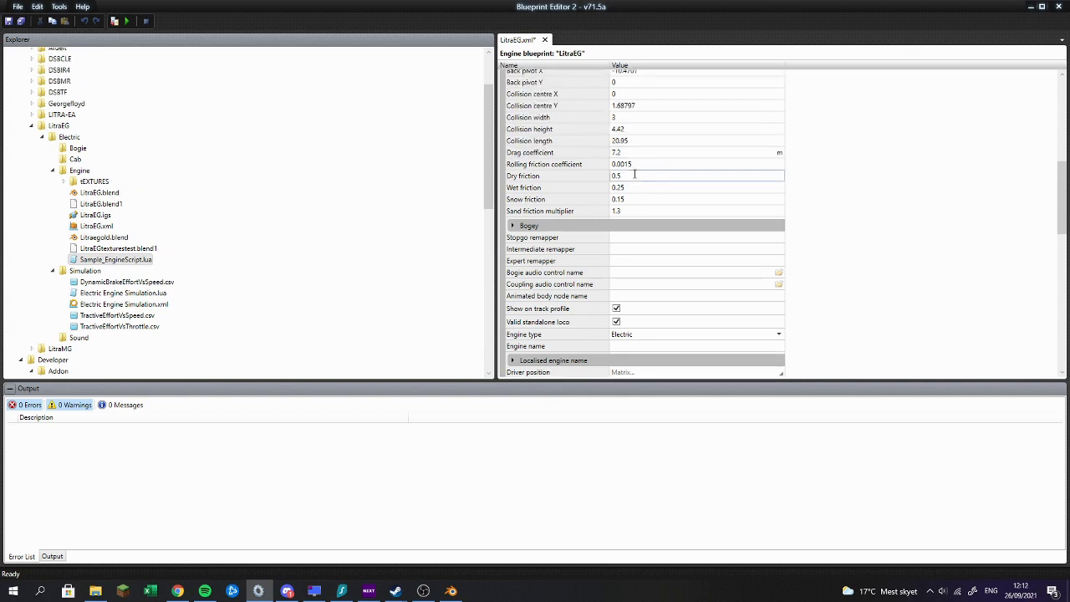
{"action": "scroll", "coordinate": [686, 167], "scroll_direction": "up", "scroll_amount": 7}
{"action": "key", "text": "ctrl+s"}
{"action": "scroll", "coordinate": [795, 173], "scroll_direction": "up", "scroll_amount": 2}
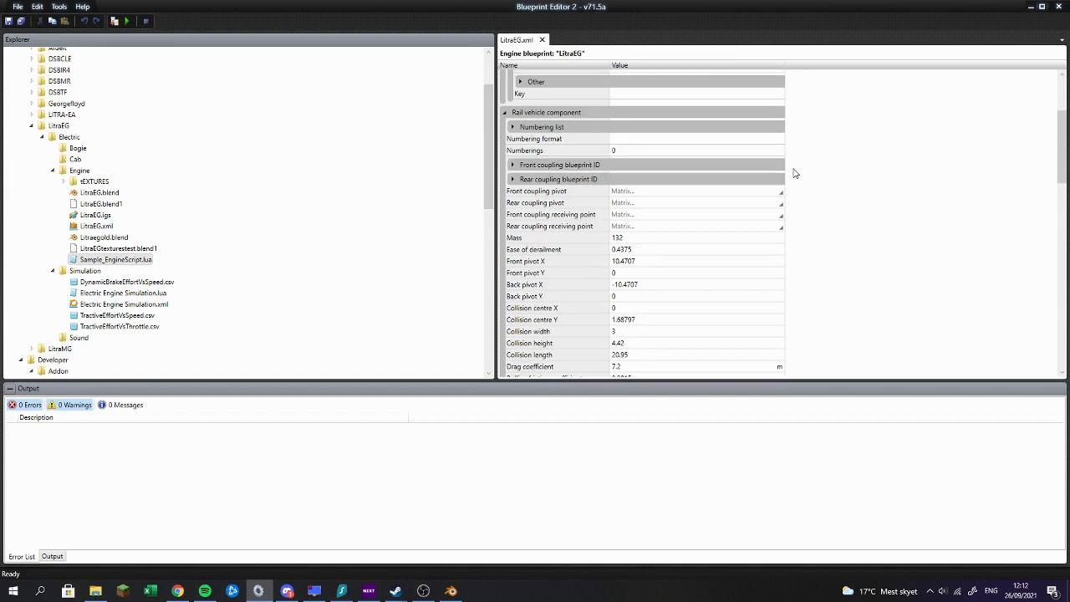
{"action": "scroll", "coordinate": [798, 177], "scroll_direction": "up", "scroll_amount": 4}
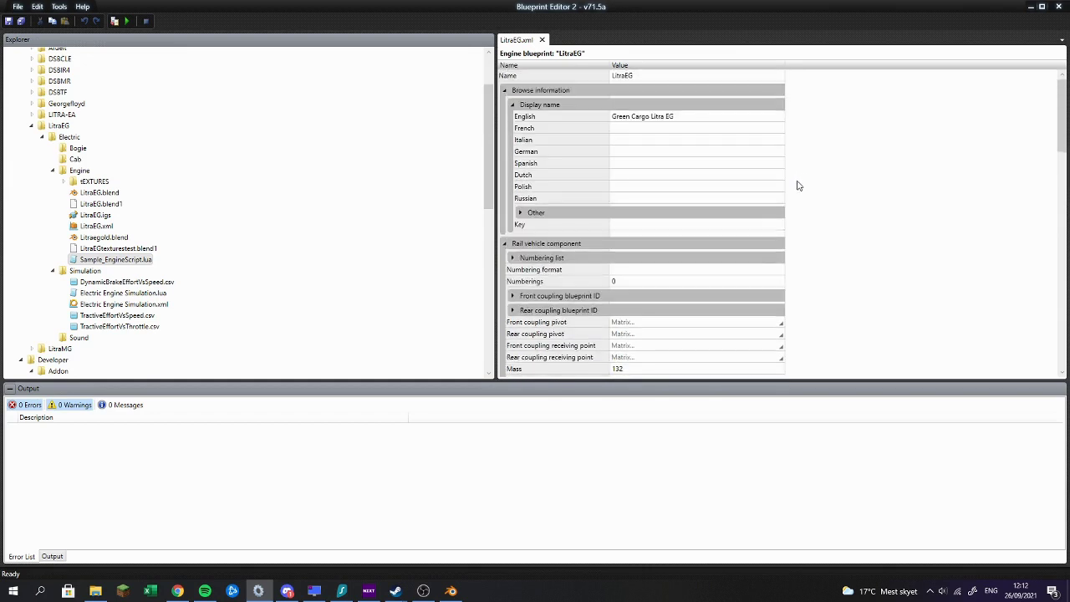
Step: Open Electric Engine Simulation.xml and review the category options in its browse information
{"action": "double_click", "coordinate": [121, 305]}
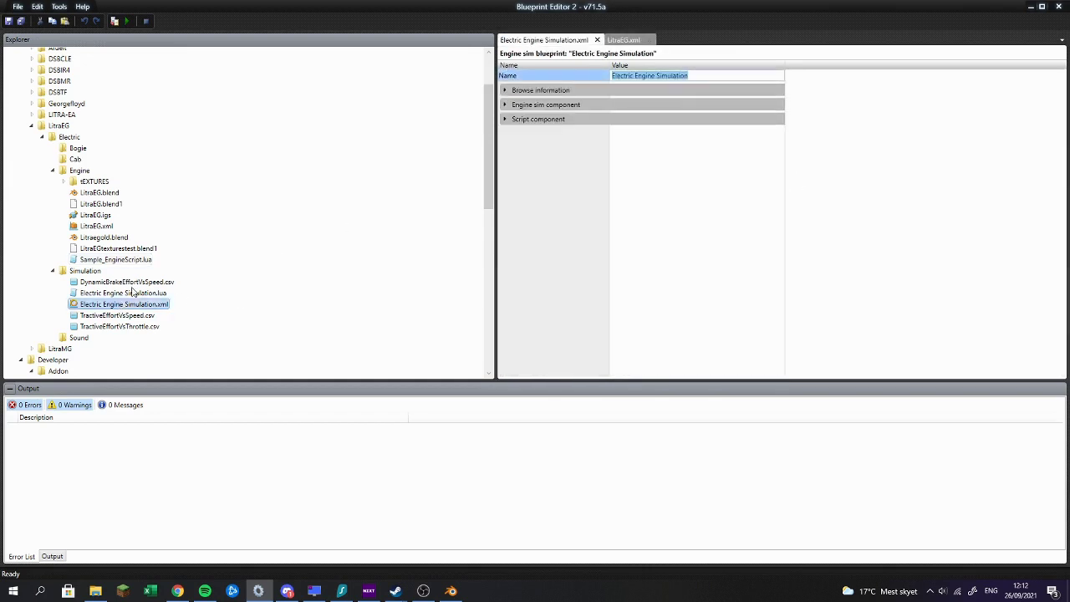
{"action": "left_click", "coordinate": [607, 91]}
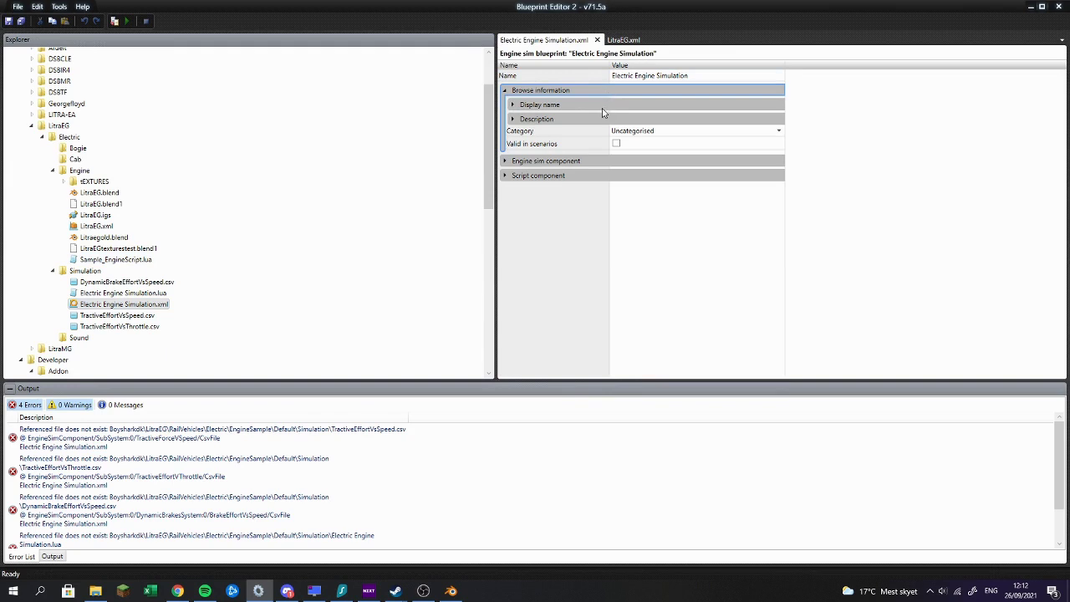
{"action": "left_click", "coordinate": [626, 132]}
{"action": "left_click", "coordinate": [624, 130]}
{"action": "left_click", "coordinate": [624, 130]}
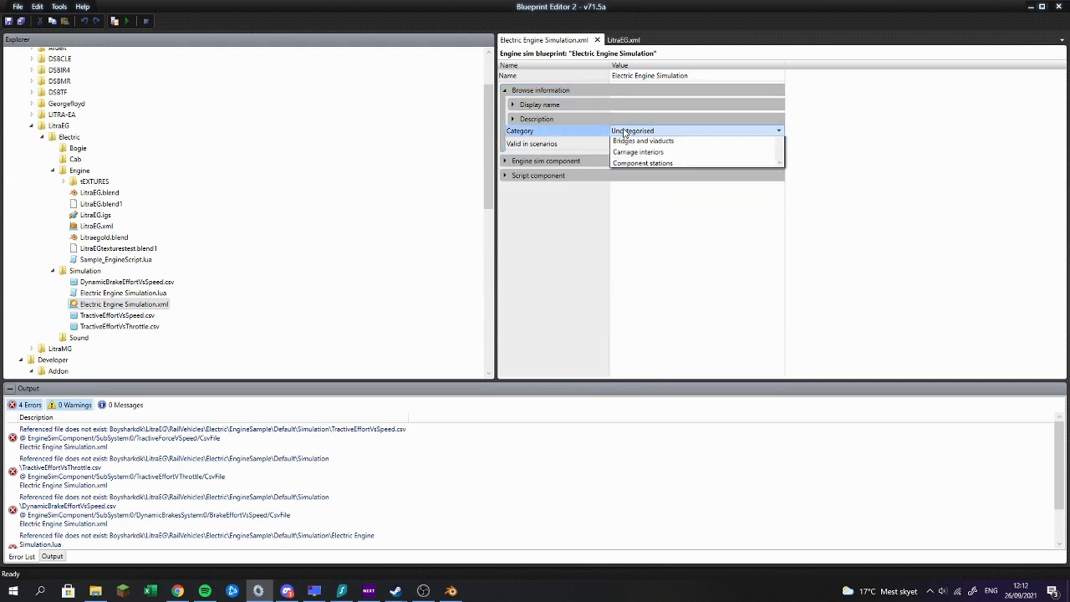
{"action": "scroll", "coordinate": [691, 265], "scroll_direction": "down", "scroll_amount": 5}
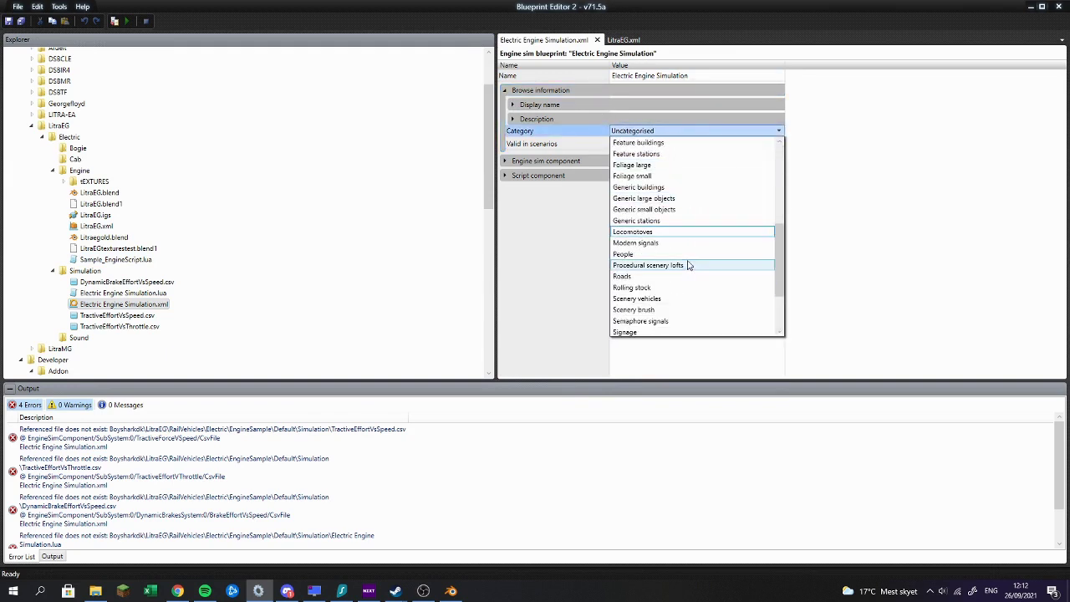
{"action": "scroll", "coordinate": [673, 233], "scroll_direction": "down", "scroll_amount": 3}
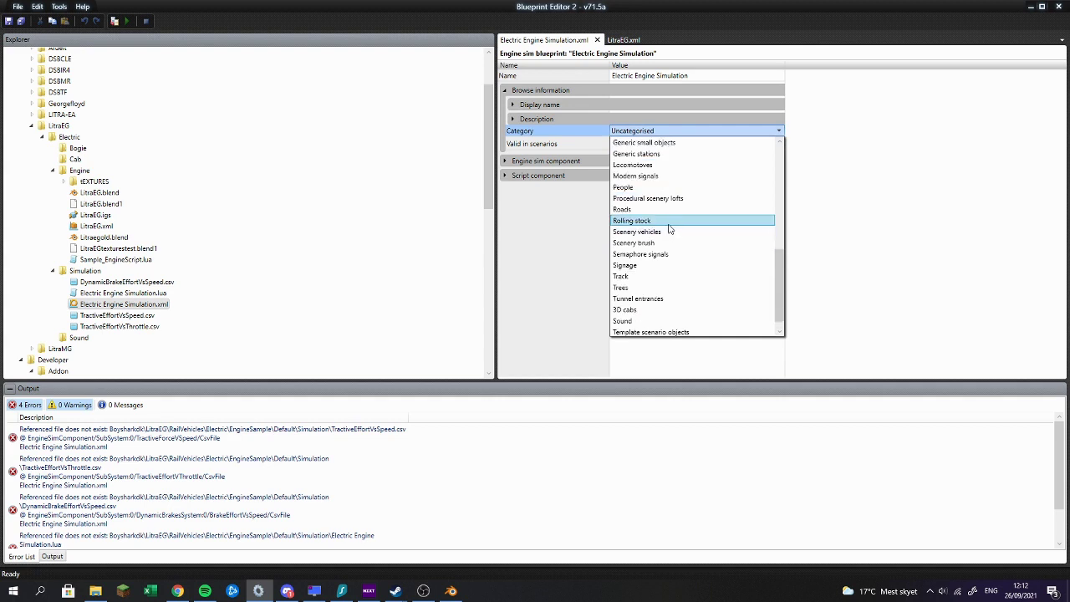
{"action": "left_click", "coordinate": [504, 217]}
Step: Return to LitraEG.xml and examine its display name, rail vehicle, render and engine simulation sections down to the control container component
{"action": "left_click", "coordinate": [96, 227]}
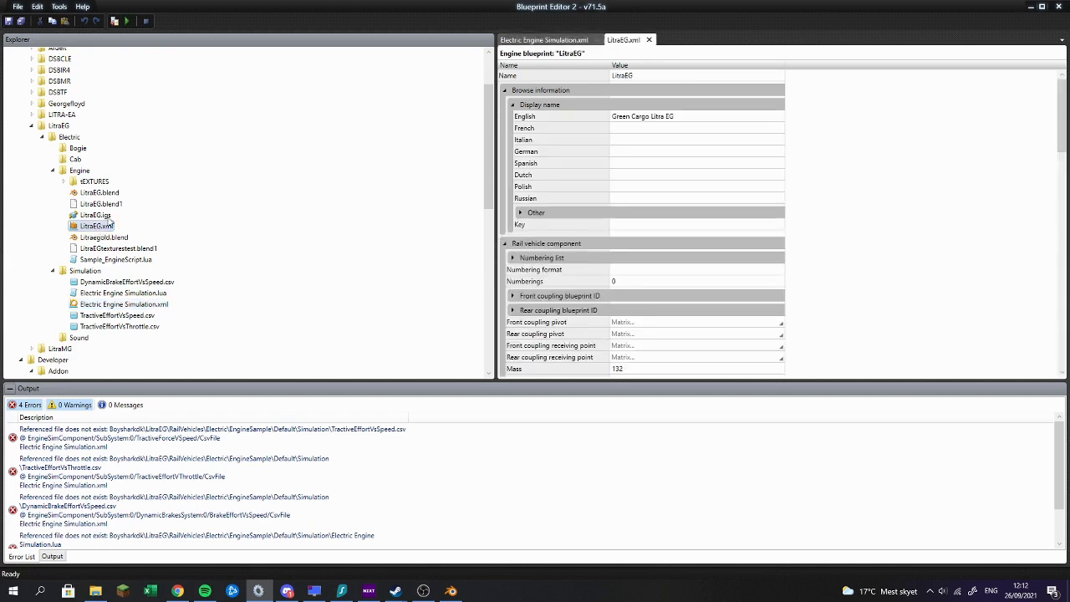
{"action": "scroll", "coordinate": [652, 143], "scroll_direction": "down", "scroll_amount": 1}
{"action": "left_click", "coordinate": [614, 197]}
{"action": "left_click", "coordinate": [609, 188]}
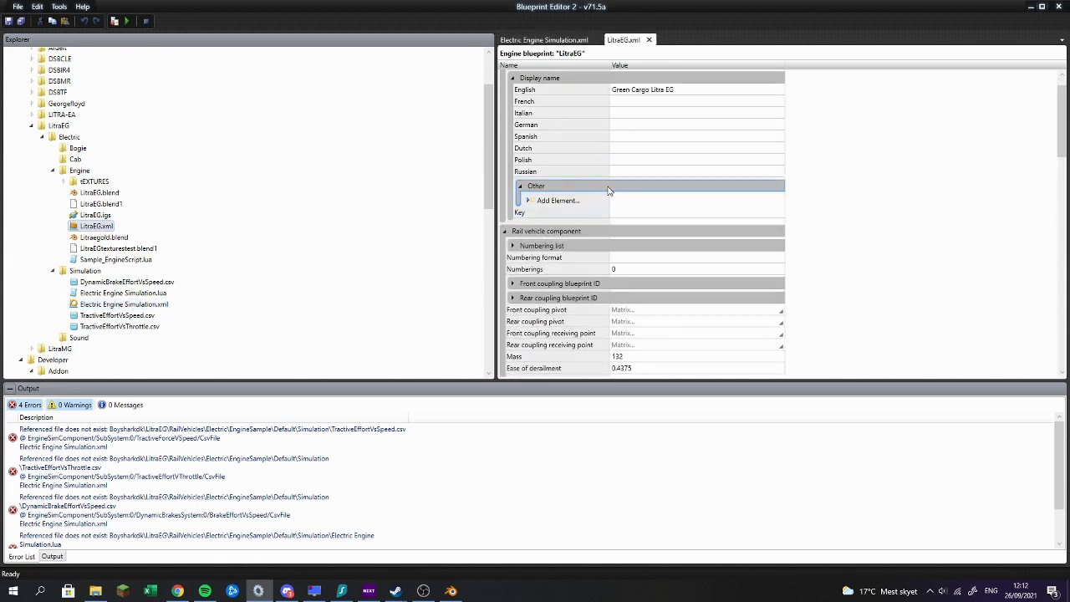
{"action": "left_click", "coordinate": [609, 191]}
{"action": "scroll", "coordinate": [609, 191], "scroll_direction": "down", "scroll_amount": 4}
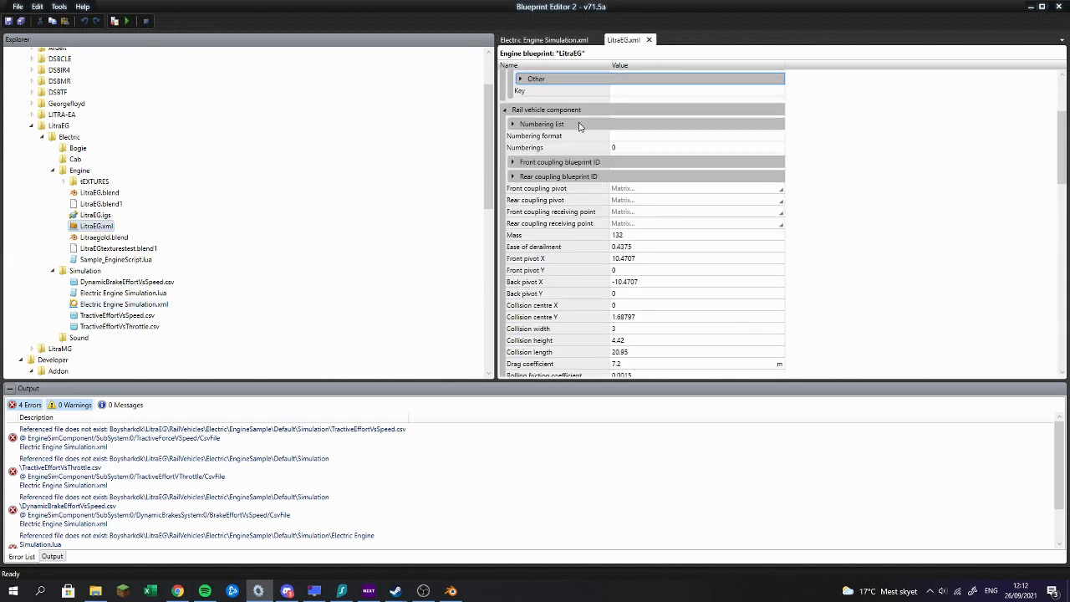
{"action": "scroll", "coordinate": [580, 125], "scroll_direction": "down", "scroll_amount": 9}
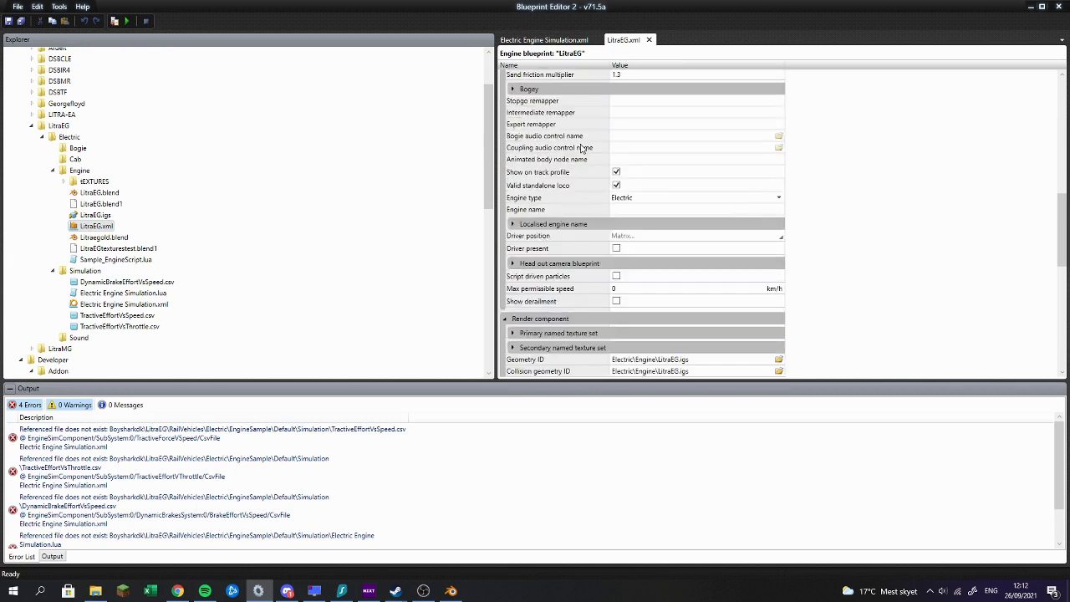
{"action": "left_click", "coordinate": [573, 225]}
{"action": "left_click", "coordinate": [573, 224]}
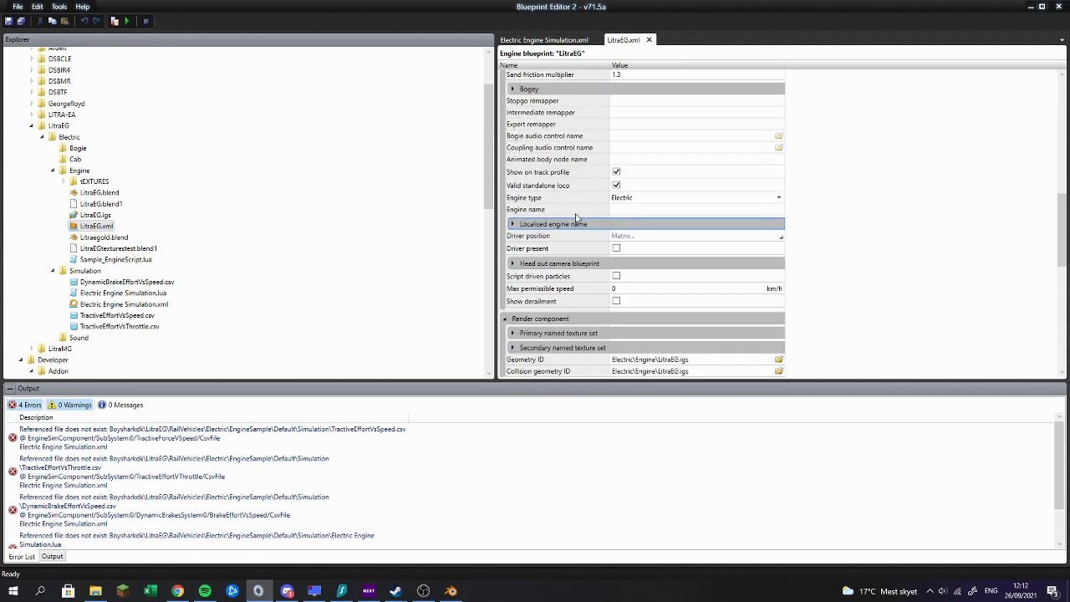
{"action": "scroll", "coordinate": [686, 238], "scroll_direction": "down", "scroll_amount": 2}
{"action": "scroll", "coordinate": [669, 234], "scroll_direction": "down", "scroll_amount": 1}
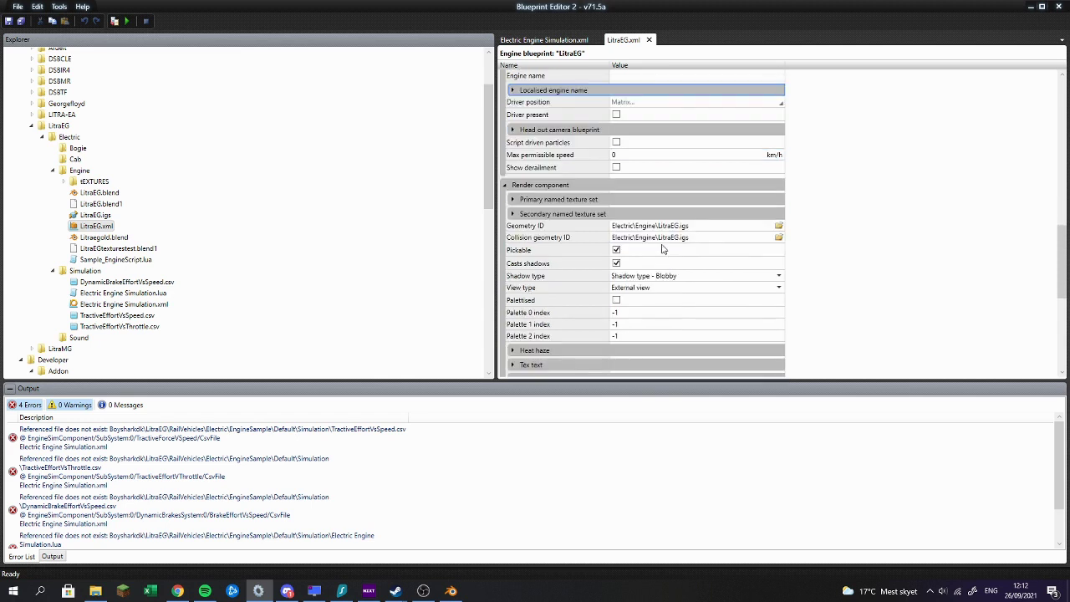
{"action": "scroll", "coordinate": [616, 220], "scroll_direction": "down", "scroll_amount": 1}
{"action": "scroll", "coordinate": [617, 221], "scroll_direction": "down", "scroll_amount": 1}
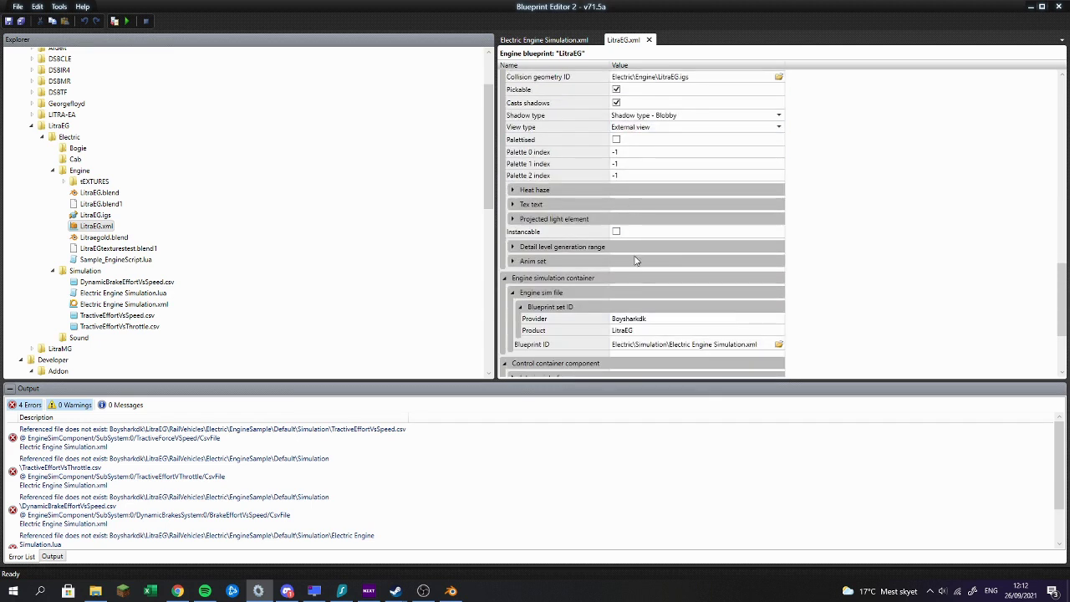
{"action": "scroll", "coordinate": [638, 222], "scroll_direction": "down", "scroll_amount": 3}
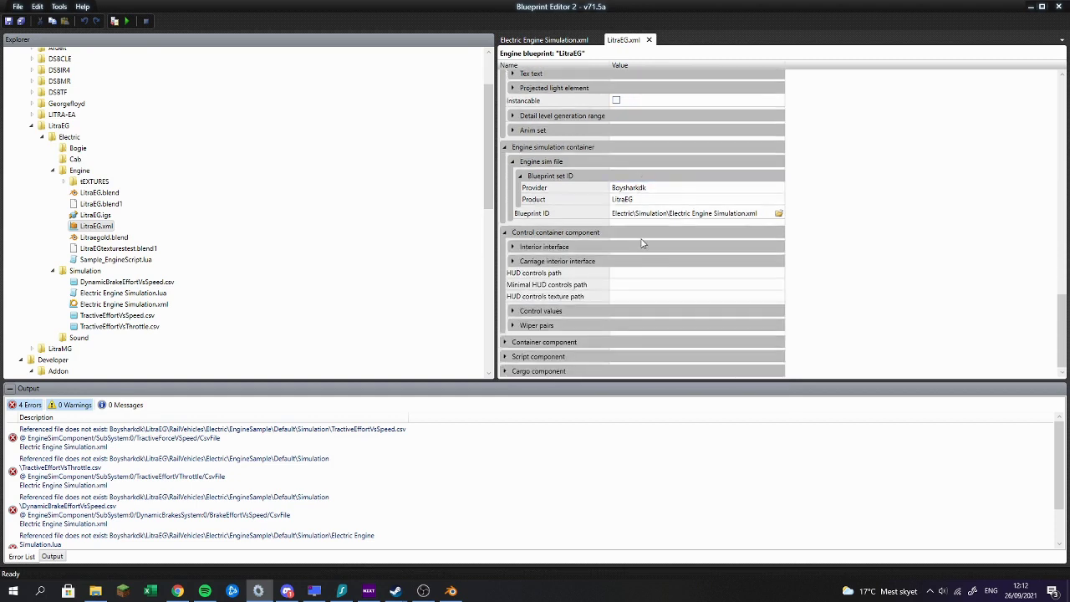
Step: Set the number of cabs to Double cab in the interior interface of the control container component
{"action": "left_click", "coordinate": [644, 250]}
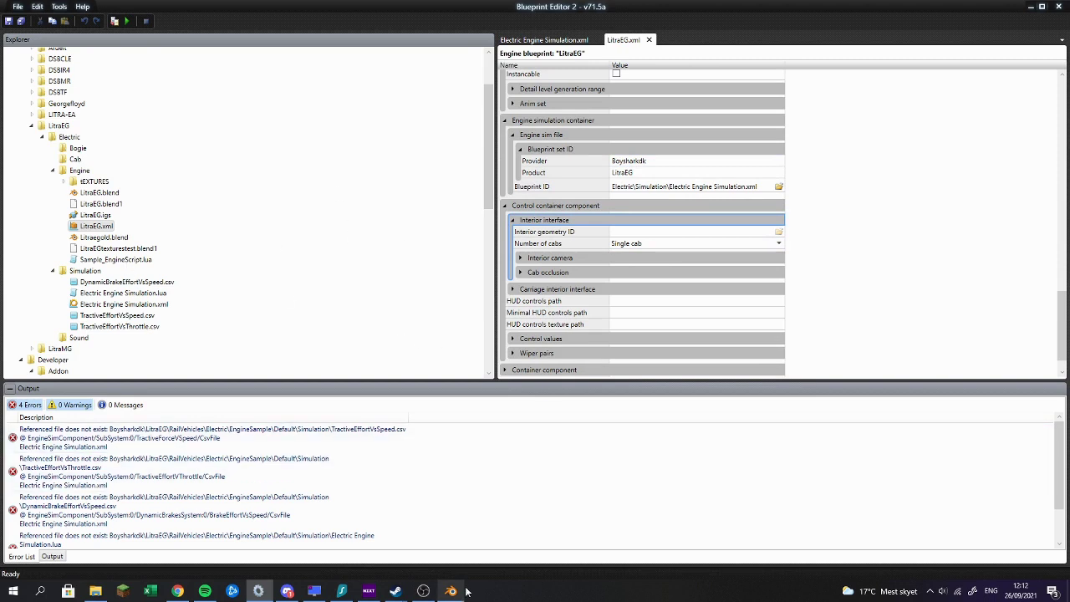
{"action": "left_click", "coordinate": [644, 243]}
{"action": "left_click", "coordinate": [648, 256]}
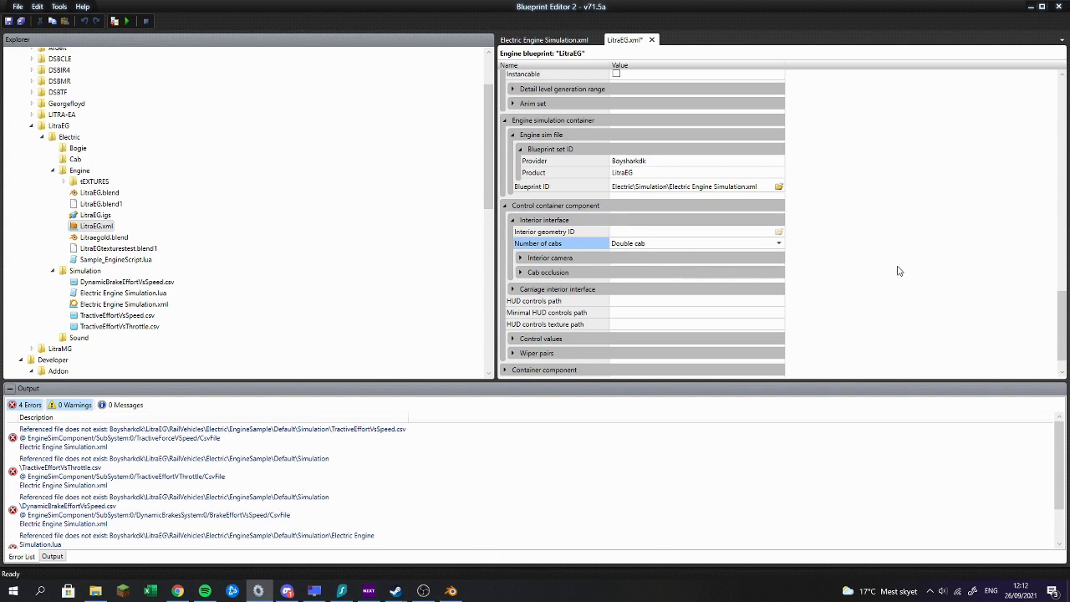
Step: Examine the interior camera and cab occlusion entries of the interior interface, including the camera's blueprint set ID, and collapse them again
{"action": "left_click", "coordinate": [628, 260]}
{"action": "left_click", "coordinate": [628, 260]}
{"action": "left_click", "coordinate": [627, 272]}
{"action": "left_click", "coordinate": [628, 273]}
{"action": "left_click", "coordinate": [628, 274]}
{"action": "left_click", "coordinate": [624, 271]}
{"action": "left_click", "coordinate": [620, 261]}
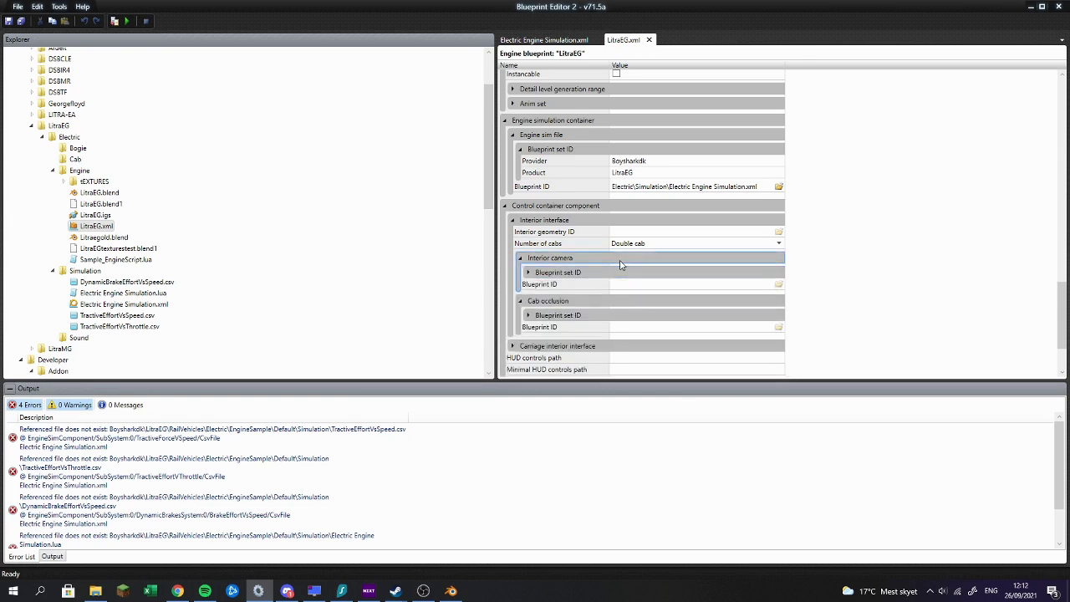
{"action": "left_click", "coordinate": [619, 260]}
{"action": "left_click", "coordinate": [621, 272]}
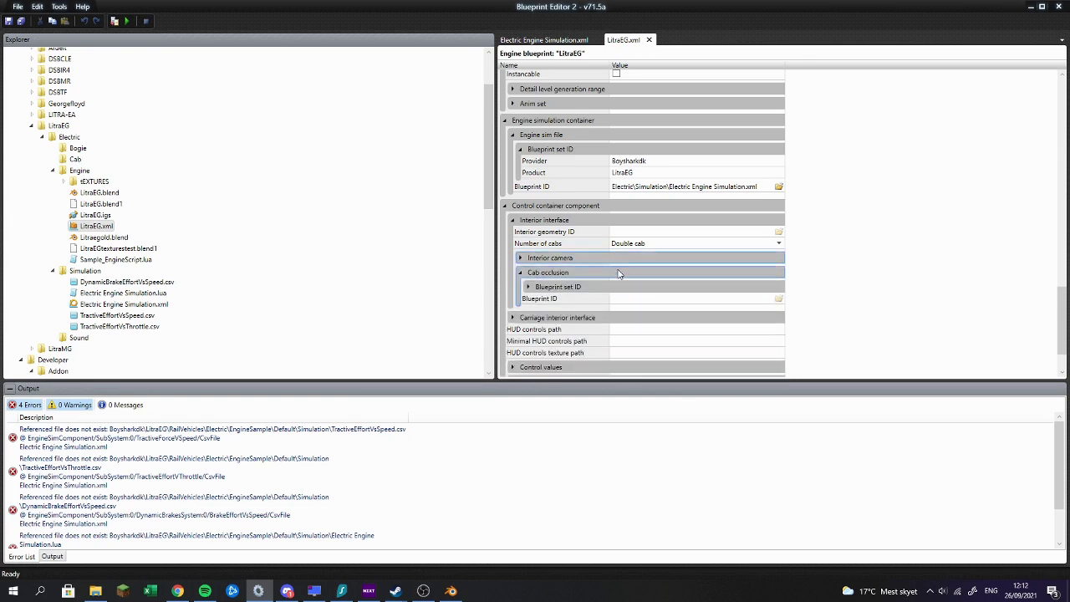
{"action": "left_click", "coordinate": [611, 261]}
{"action": "double_click", "coordinate": [608, 272]}
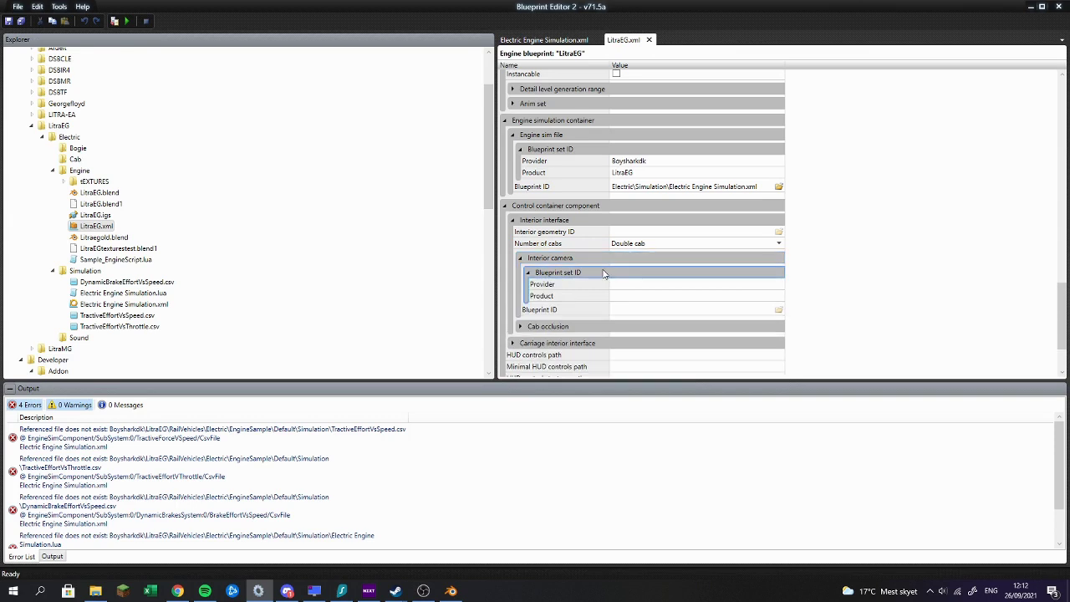
{"action": "double_click", "coordinate": [604, 261]}
{"action": "scroll", "coordinate": [606, 274], "scroll_direction": "down", "scroll_amount": 1}
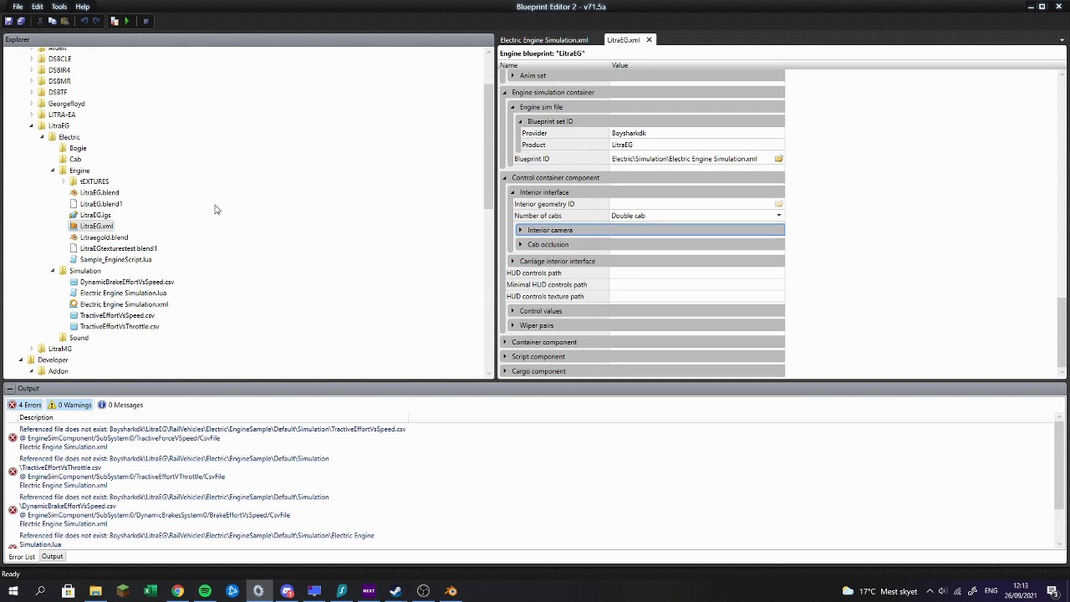
Step: Collapse the Interior interface and Engine sim file sections of the LitraEG engine blueprint
{"action": "double_click", "coordinate": [600, 193]}
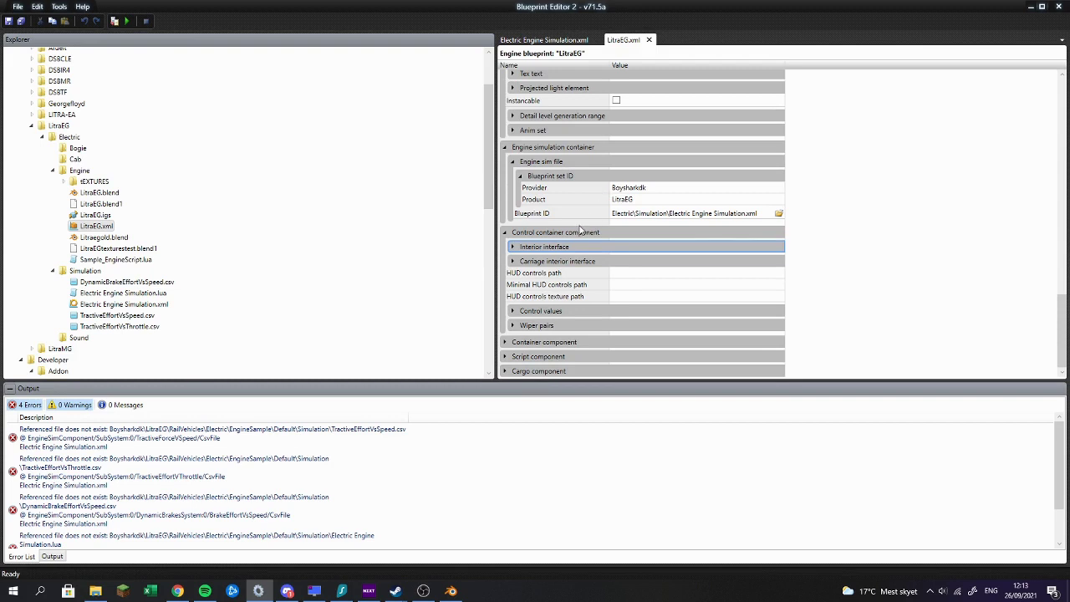
{"action": "double_click", "coordinate": [558, 178]}
{"action": "double_click", "coordinate": [559, 189]}
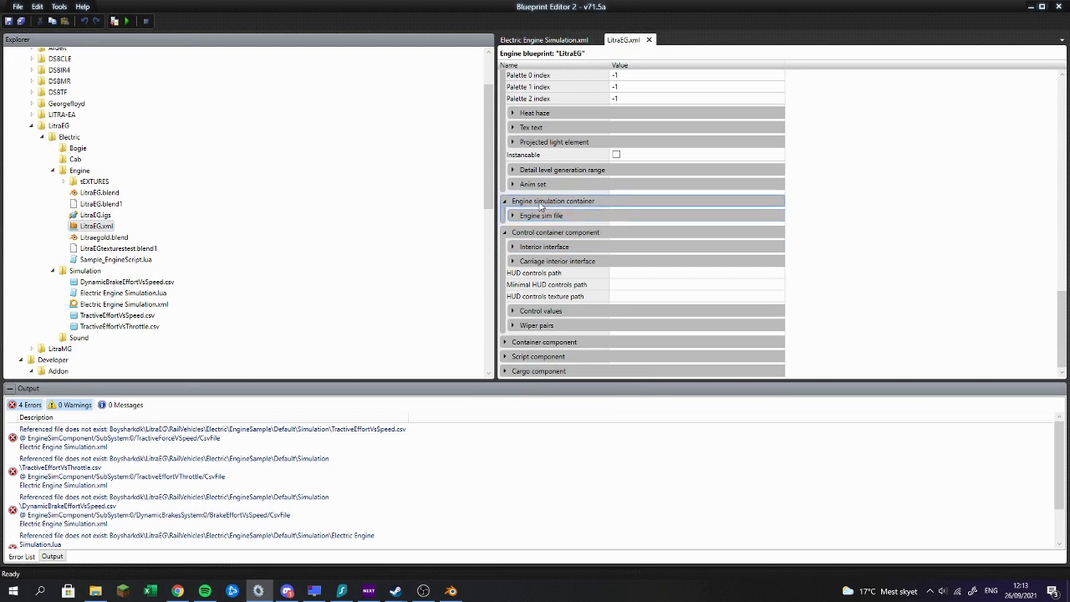
{"action": "double_click", "coordinate": [530, 217]}
{"action": "double_click", "coordinate": [537, 189]}
Step: Copy LitraEG.igs and paste it as the interior geometry ID, Electric\Engine\LitraEG.igs, in the interior interface
{"action": "right_click", "coordinate": [97, 217]}
{"action": "left_click", "coordinate": [135, 291]}
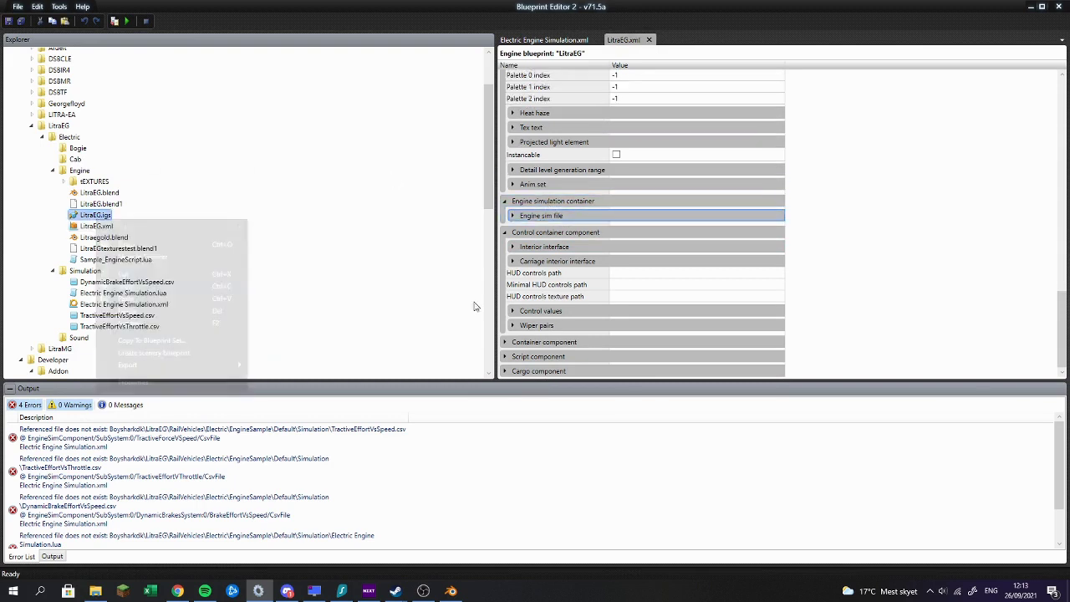
{"action": "double_click", "coordinate": [596, 246]}
{"action": "left_click", "coordinate": [648, 204]}
{"action": "type", "text": "Electric\\Engine\\LitraEG.igs"}
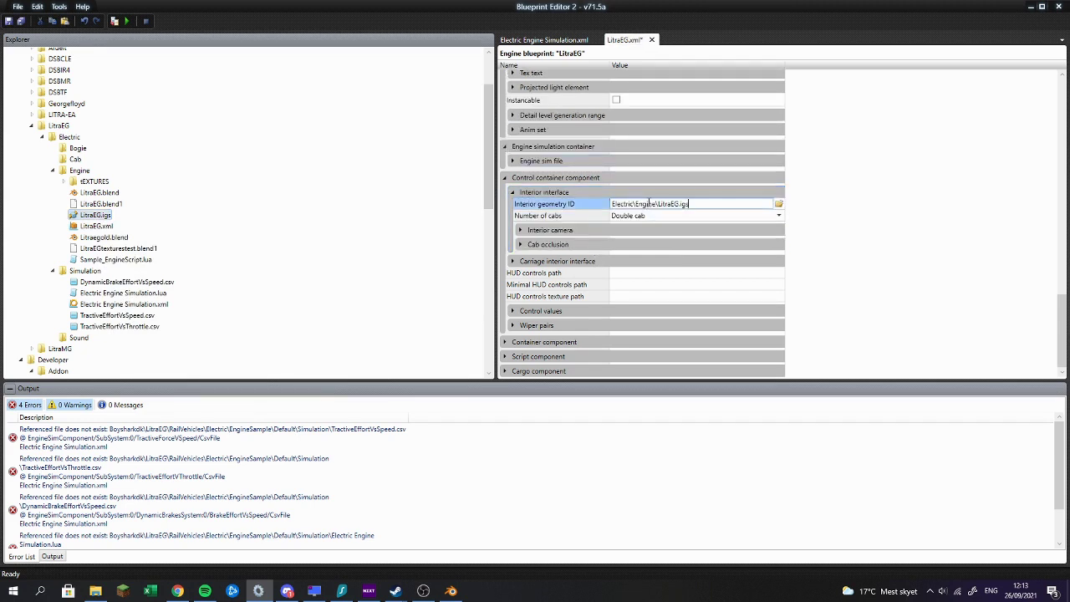
{"action": "left_click", "coordinate": [627, 236]}
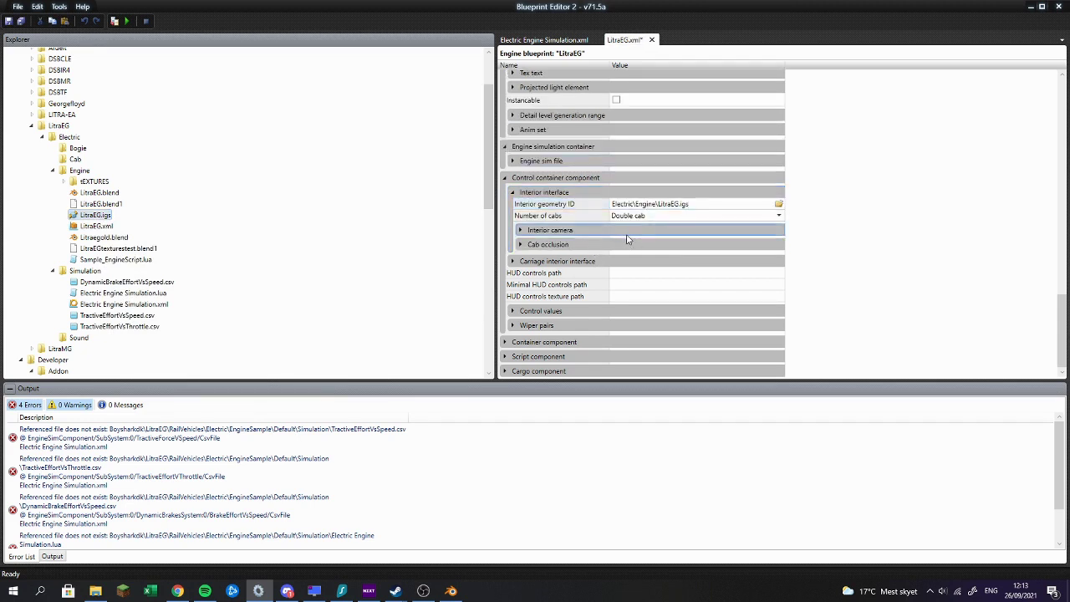
Step: Add a new bogey blueprint named bo01.xml to LitraEG's Electric\Bogie folder
{"action": "right_click", "coordinate": [74, 151]}
{"action": "mouse_move", "coordinate": [107, 161]}
{"action": "left_click", "coordinate": [240, 161]}
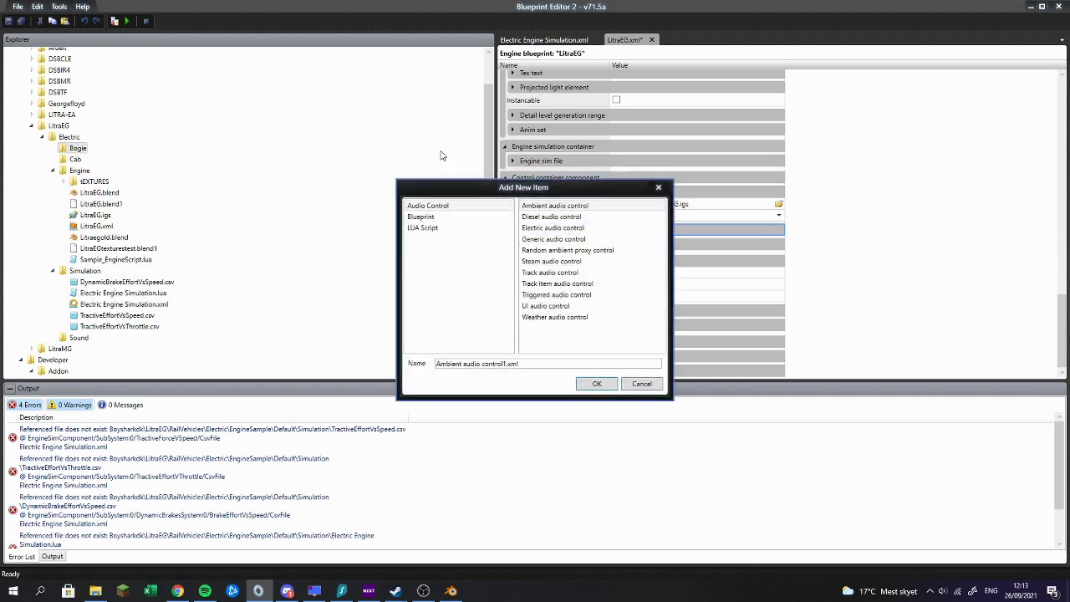
{"action": "left_click", "coordinate": [436, 216]}
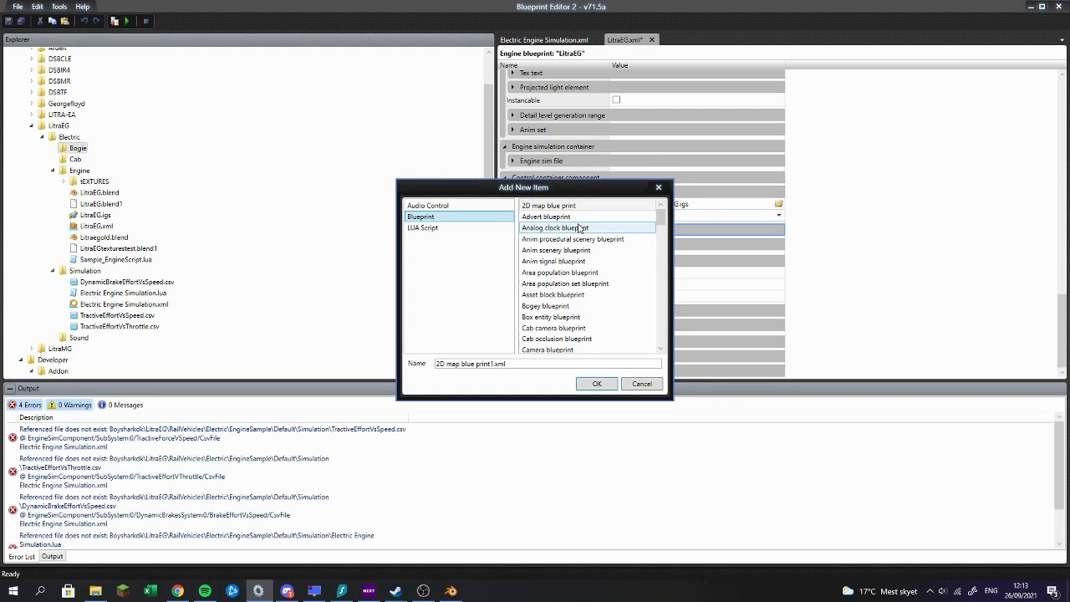
{"action": "scroll", "coordinate": [560, 251], "scroll_direction": "down", "scroll_amount": 2}
{"action": "left_click", "coordinate": [548, 239]}
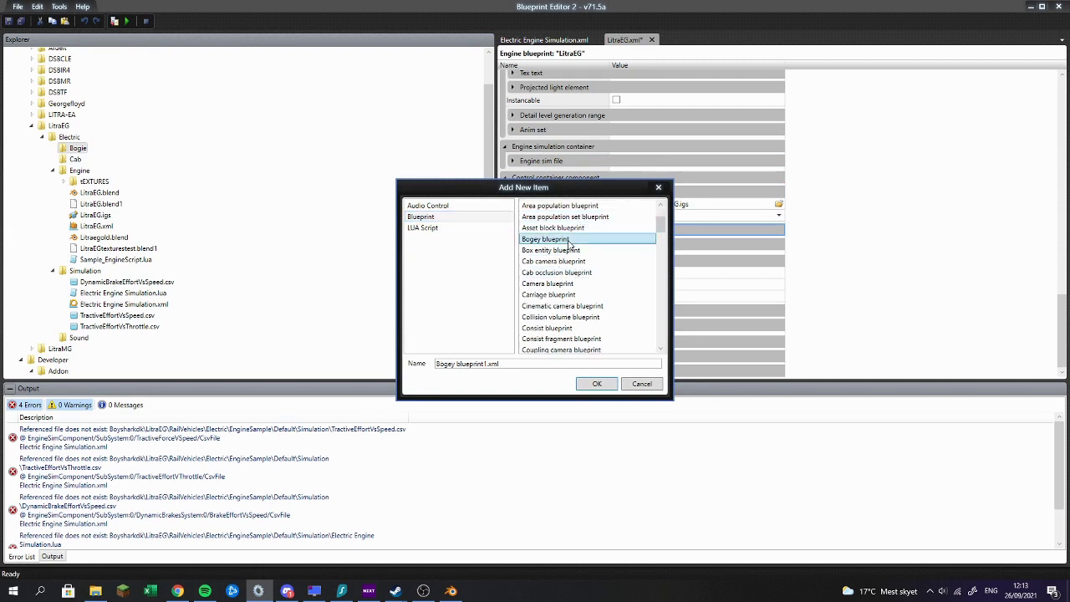
{"action": "left_click_drag", "start_coordinate": [487, 365], "coordinate": [328, 358]}
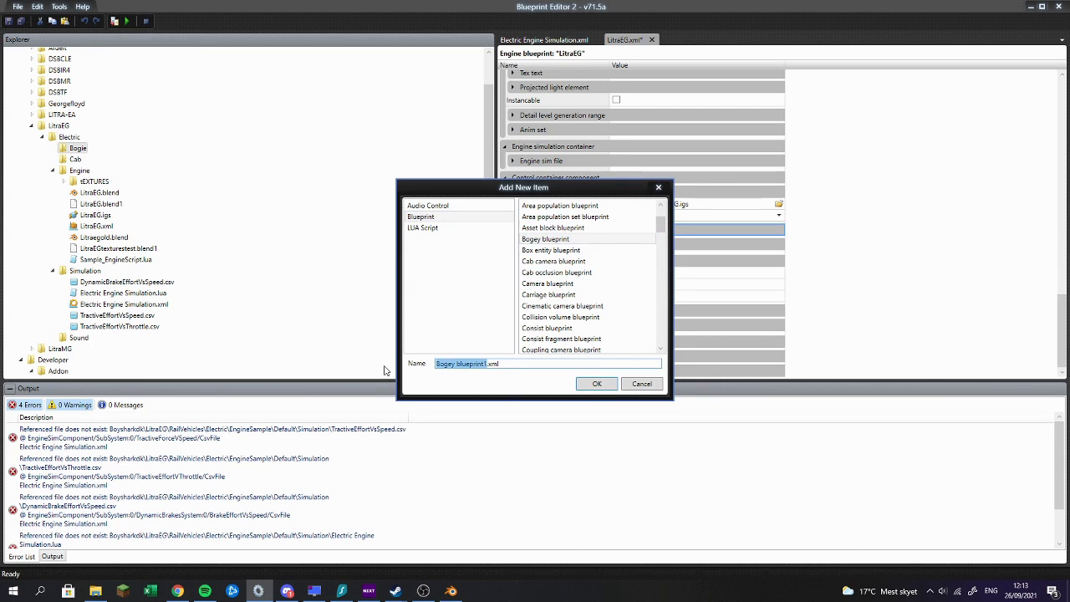
{"action": "type", "text": "bo01"}
{"action": "left_click", "coordinate": [613, 382]}
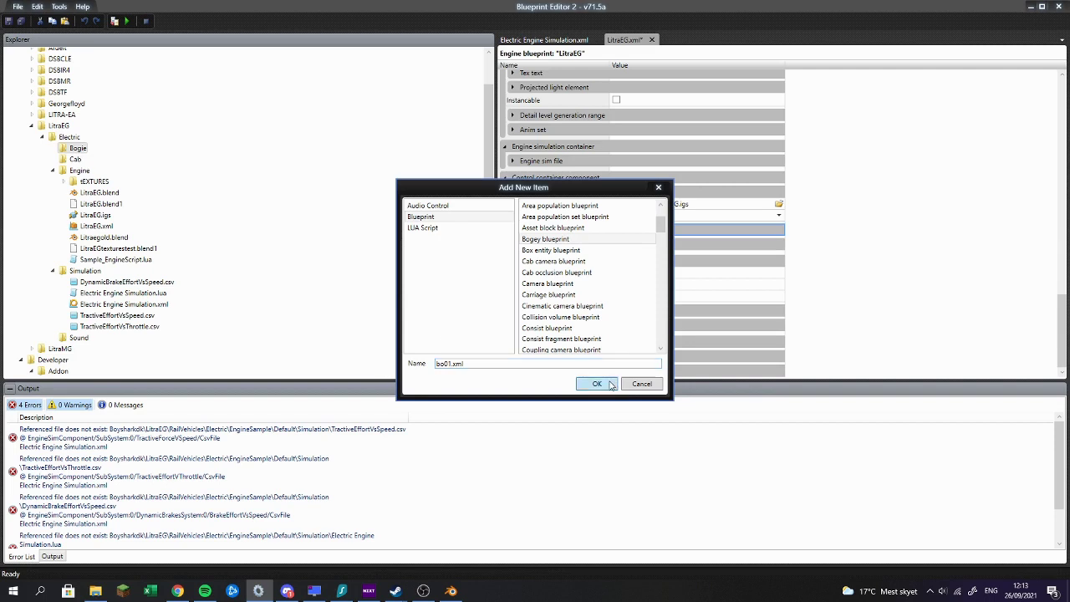
Step: Switch to Blender, view the locomotive from the side and select the bogie frame 1_0500_bo01
{"action": "left_click", "coordinate": [452, 591]}
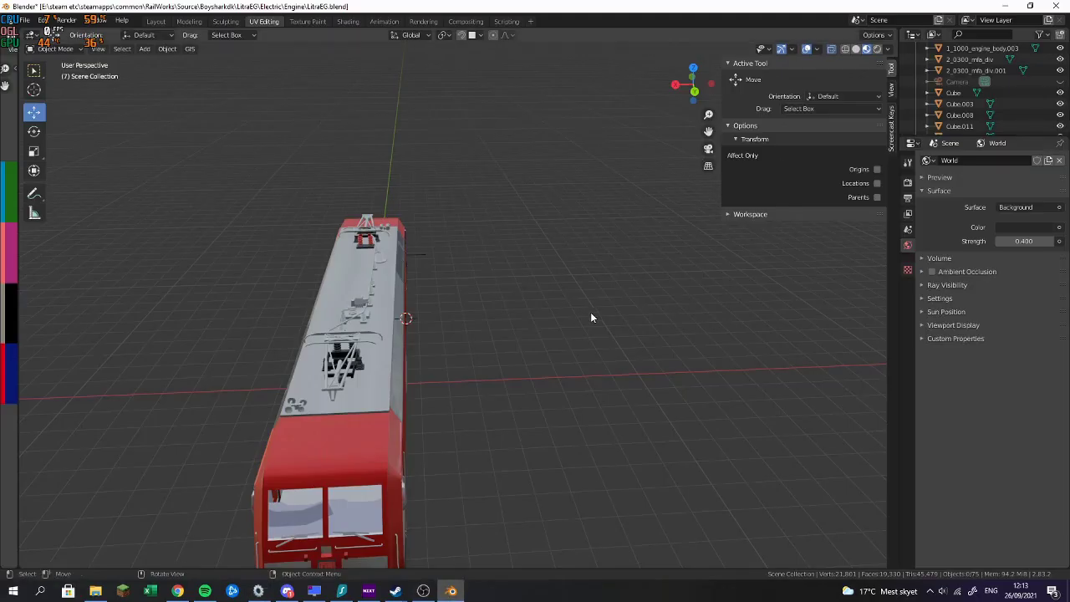
{"action": "left_click_drag", "start_coordinate": [590, 312], "coordinate": [465, 252]}
{"action": "left_click", "coordinate": [304, 366]}
{"action": "left_click", "coordinate": [302, 358]}
{"action": "left_click", "coordinate": [298, 359]}
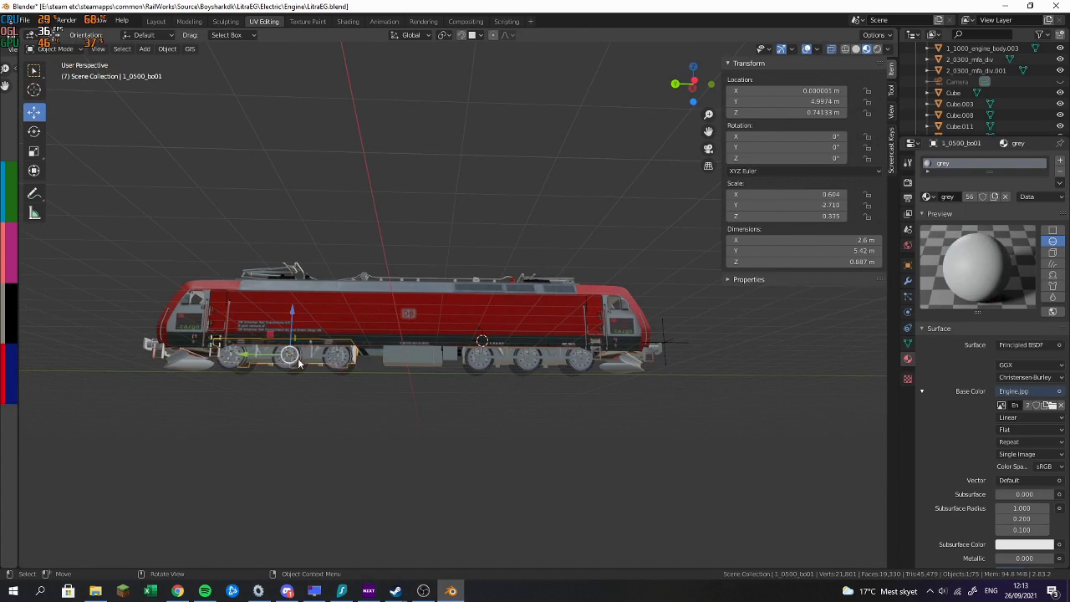
Step: Move the bogies 1_0500_bo01 and 1_0500_bo02 below the locomotive one at a time, undoing each move
{"action": "left_click_drag", "start_coordinate": [294, 312], "coordinate": [292, 353]}
{"action": "key", "text": "ctrl+z"}
{"action": "left_click", "coordinate": [552, 359]}
{"action": "left_click_drag", "start_coordinate": [530, 320], "coordinate": [528, 369]}
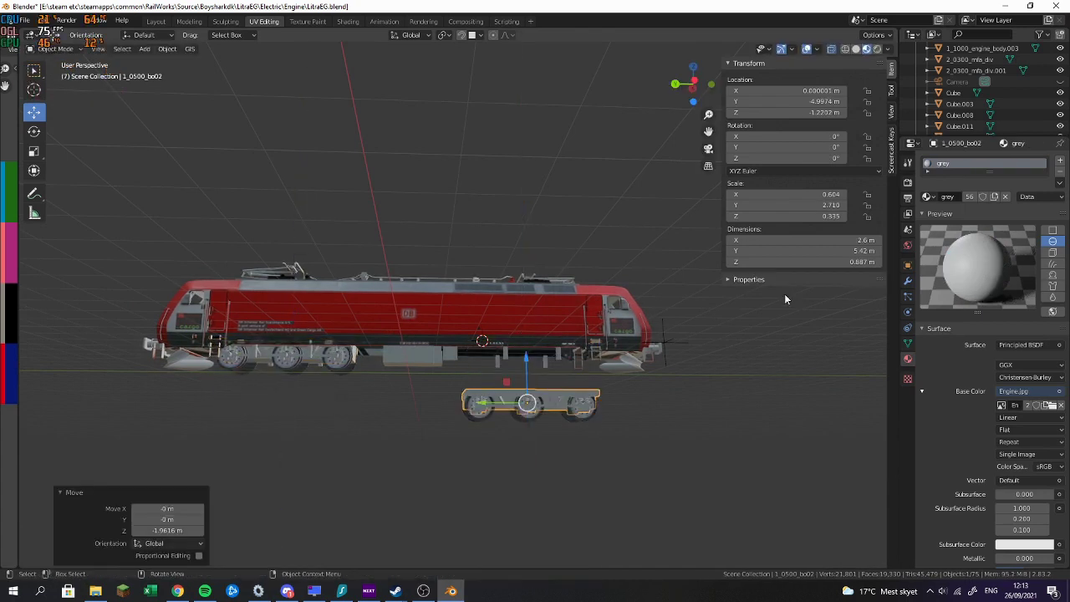
{"action": "key", "text": "ctrl+z"}
Step: Inspect the wheelsets of the 1_0500_bo02 bogie by selecting them one after another
{"action": "left_click", "coordinate": [526, 369]}
{"action": "left_click", "coordinate": [581, 367]}
{"action": "left_click", "coordinate": [490, 365]}
{"action": "left_click", "coordinate": [532, 368]}
Step: In the bogey blueprint bo01.xml, set the geometry to bo01, checking the bogie frame's name in Blender
{"action": "key", "text": "alt+Tab"}
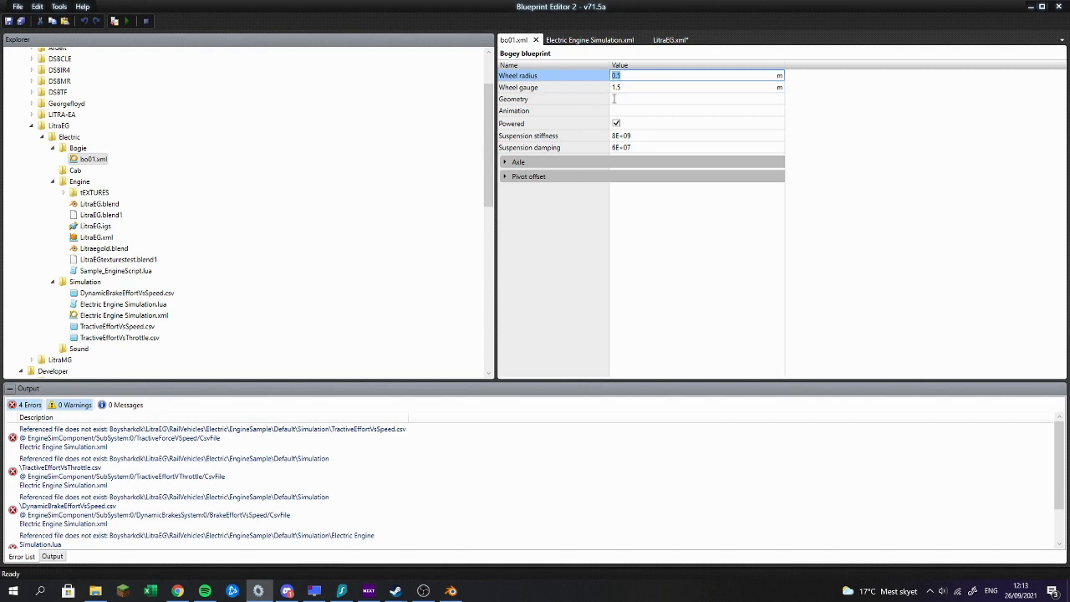
{"action": "left_click", "coordinate": [621, 98]}
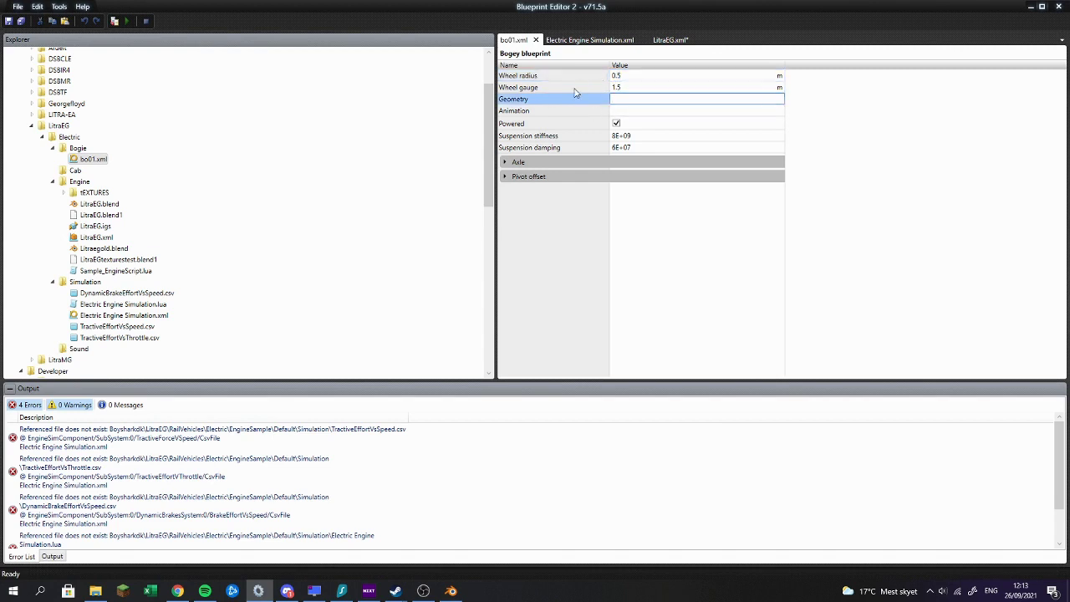
{"action": "key", "text": "alt+Tab"}
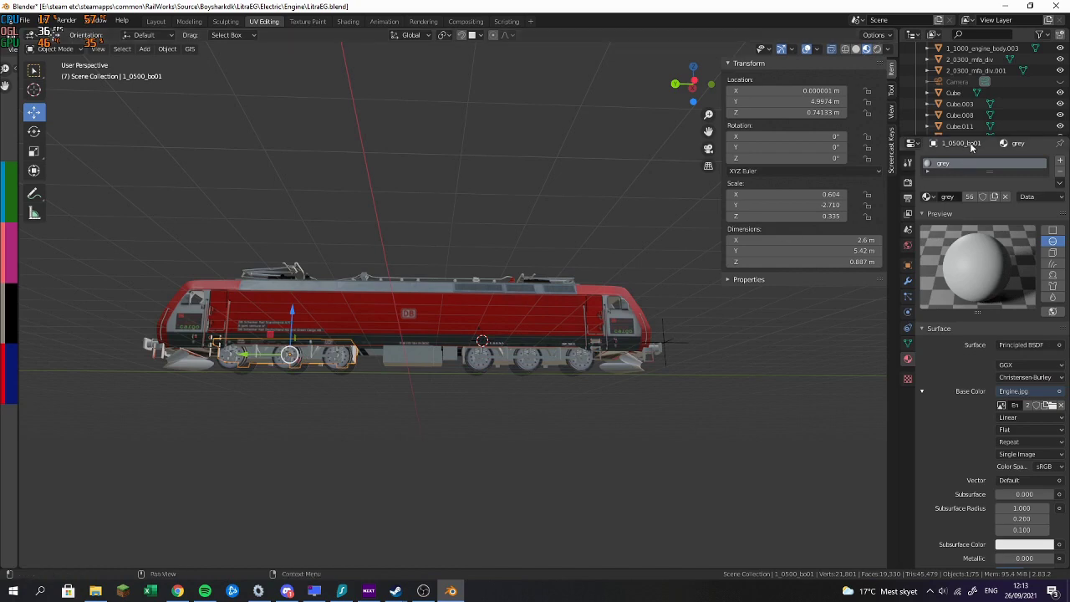
{"action": "key", "text": "alt+Tab"}
{"action": "type", "text": "bo"}
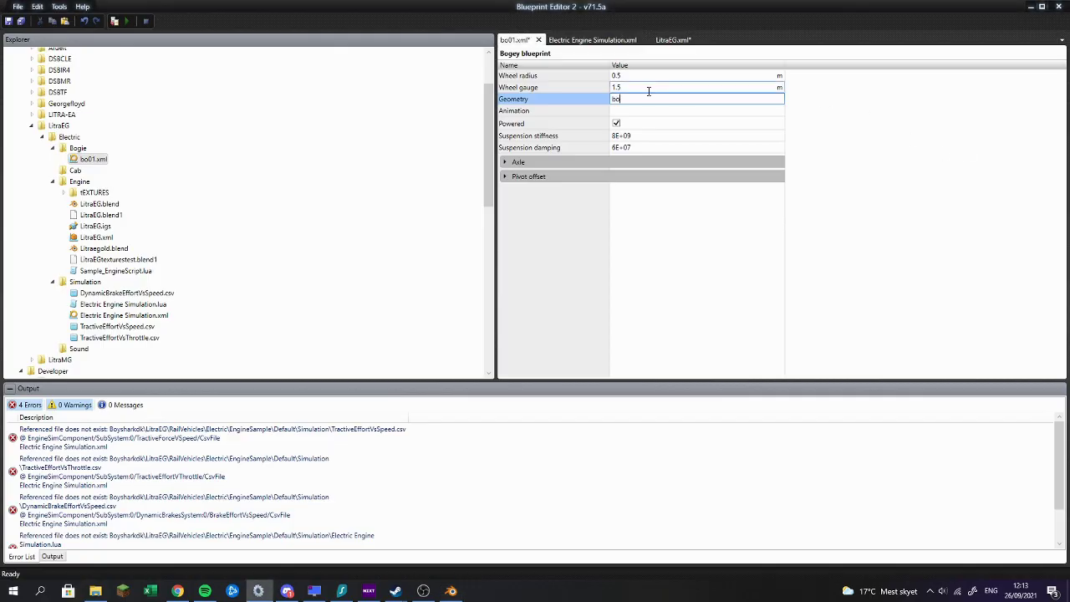
Step: Switch to Blender's right orthographic view and select the bogie frames 1_0500_bo02 and 1_0500_bo01 in turn
{"action": "key", "text": "alt+Tab"}
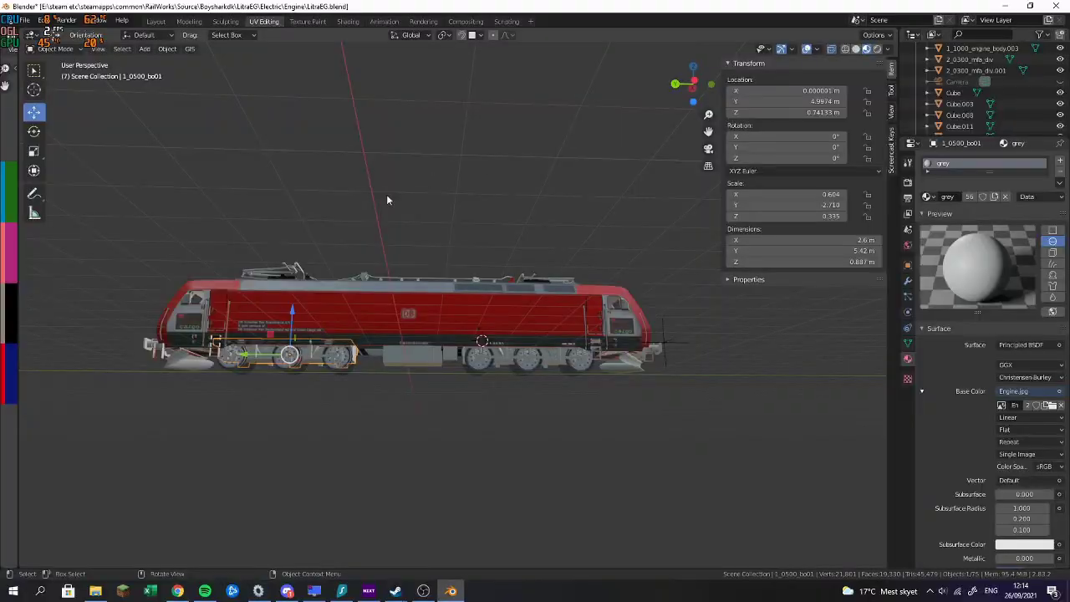
{"action": "left_click", "coordinate": [509, 346]}
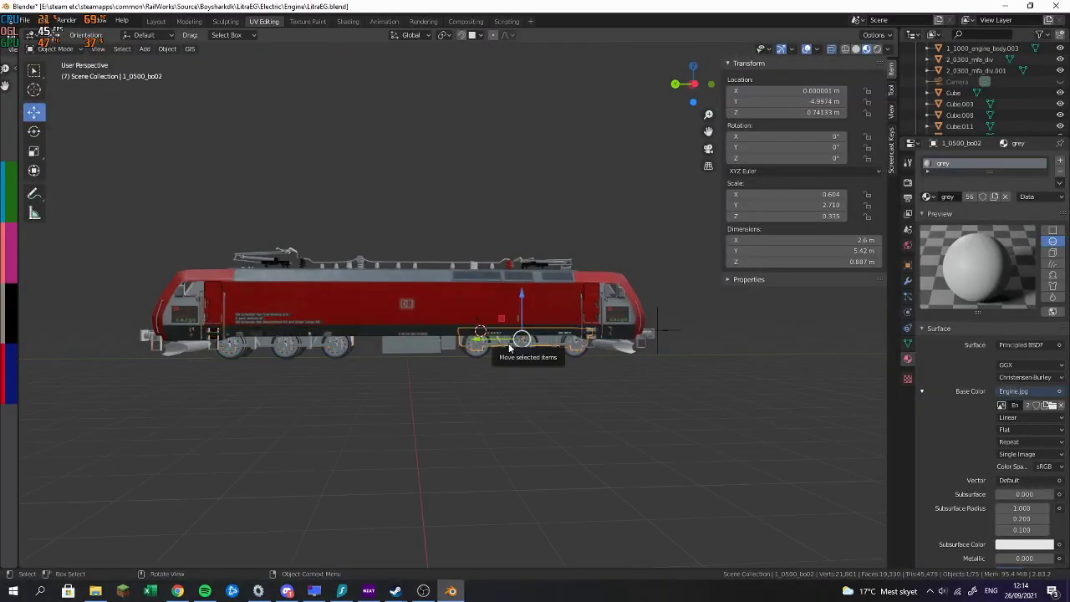
{"action": "key", "text": "KP_3"}
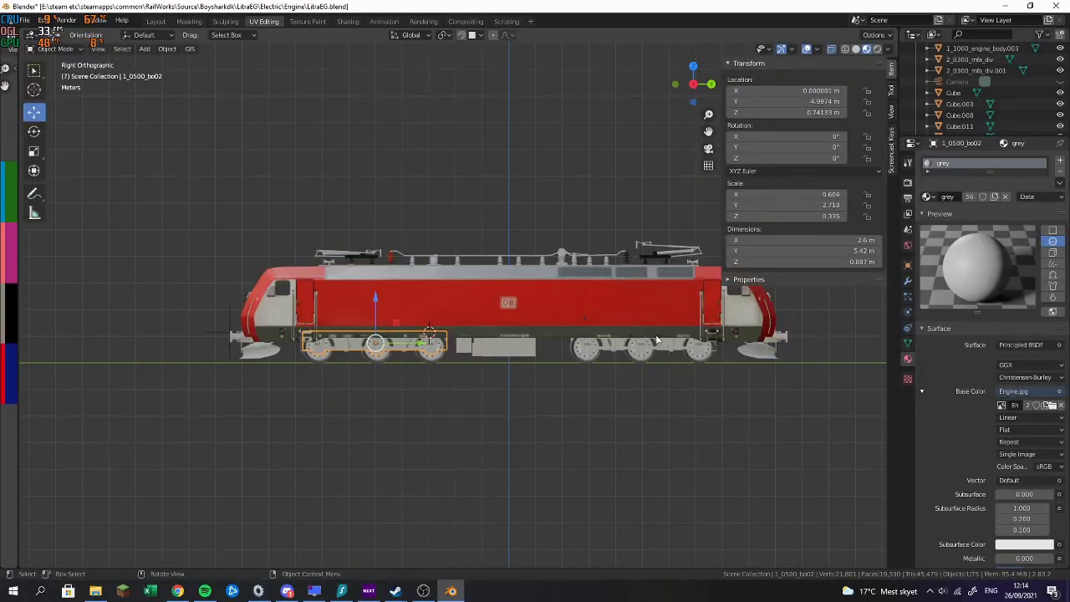
{"action": "left_click", "coordinate": [656, 341]}
{"action": "left_click", "coordinate": [654, 343]}
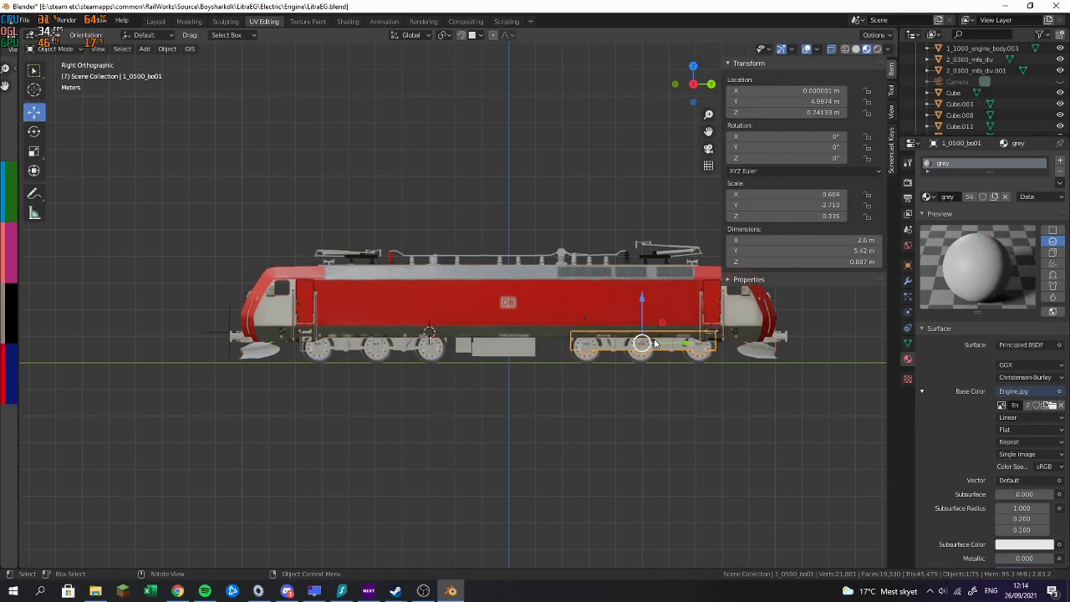
{"action": "key", "text": "alt+Tab"}
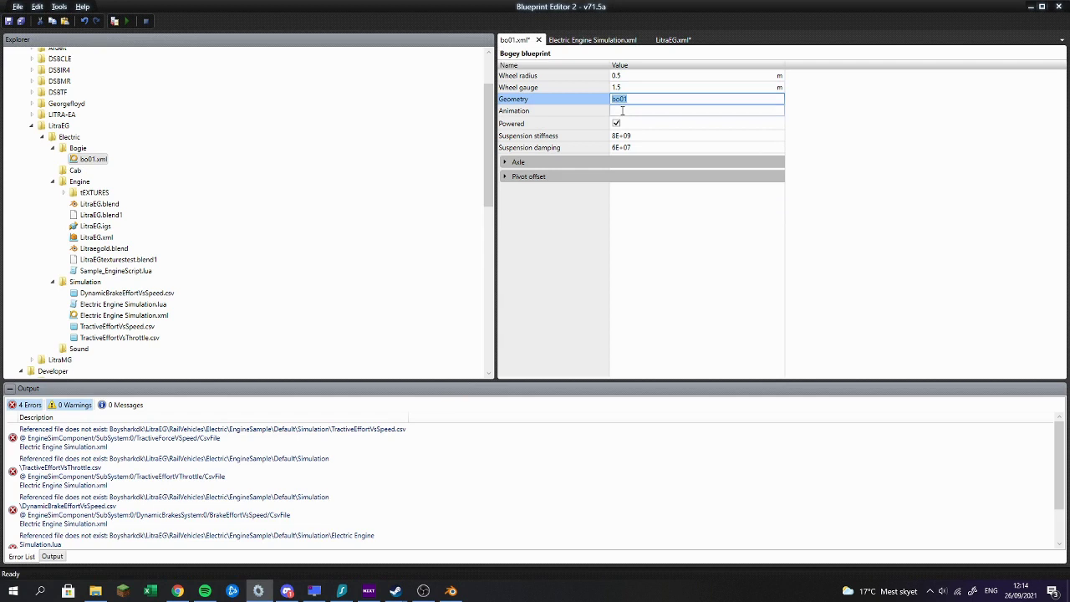
Step: Expand the axle settings in bo01.xml and add two more axle elements to make three
{"action": "left_click", "coordinate": [576, 177]}
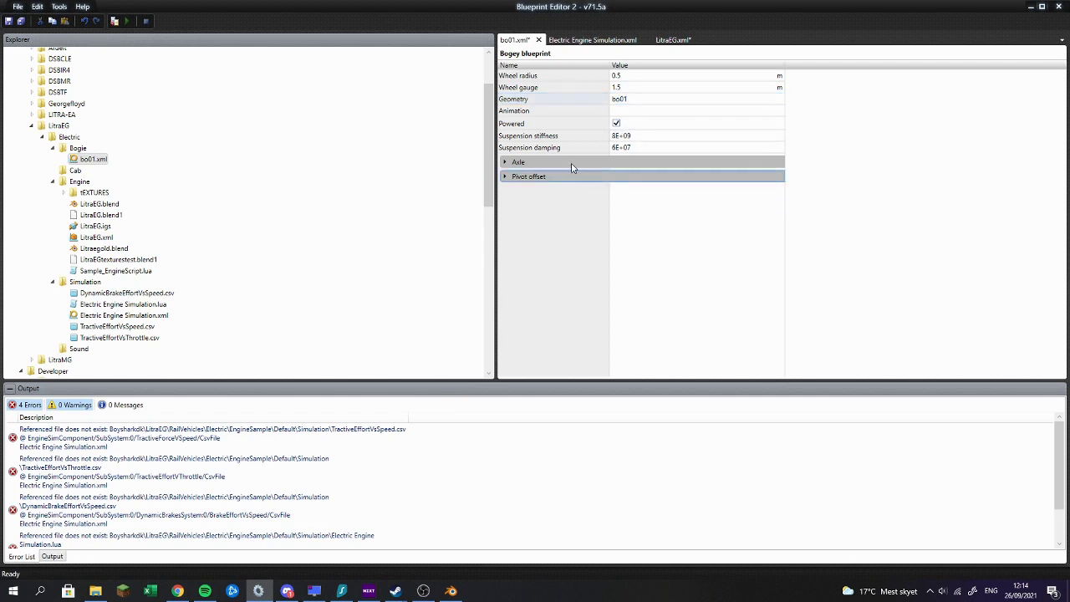
{"action": "left_click", "coordinate": [572, 165]}
{"action": "left_click", "coordinate": [549, 178]}
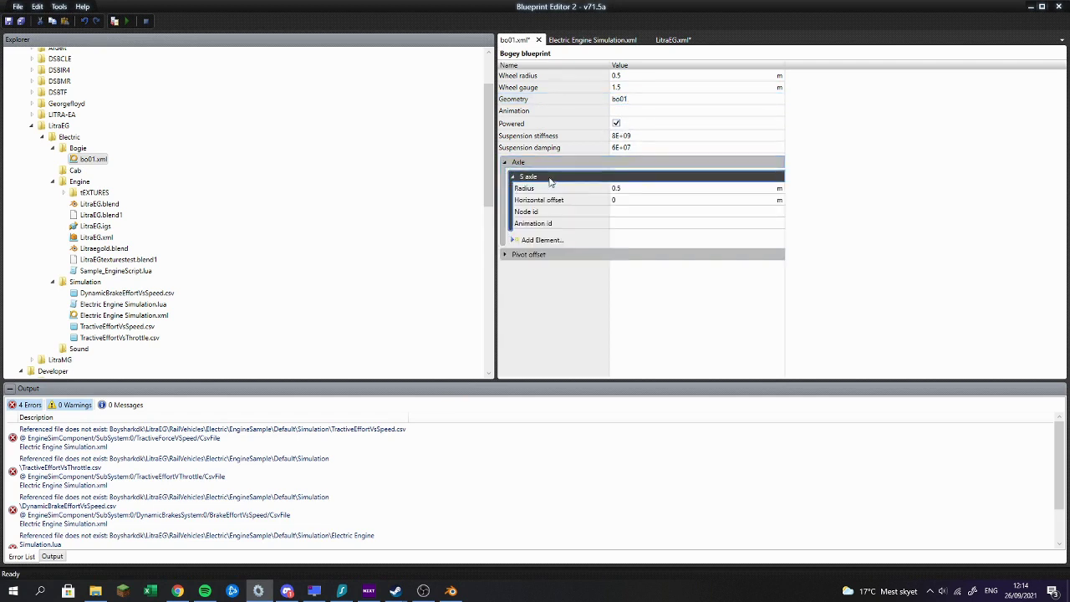
{"action": "left_click", "coordinate": [540, 240]}
{"action": "left_click", "coordinate": [549, 253]}
Step: Inspect the three wheelsets of the 1_0500_bo01 bogie in Blender by selecting them one after another
{"action": "key", "text": "alt+Tab"}
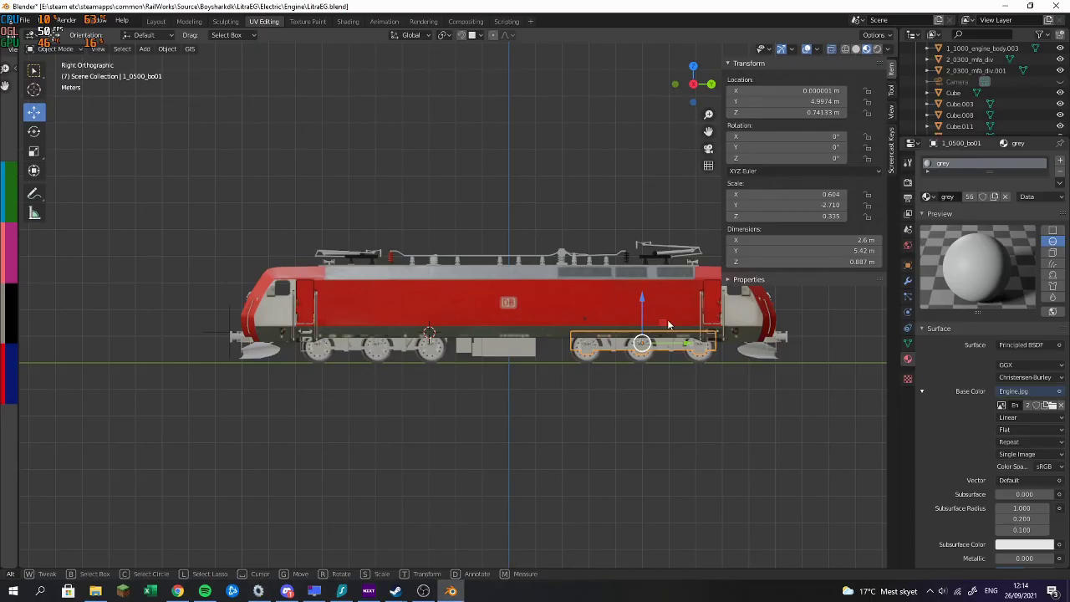
{"action": "left_click", "coordinate": [699, 355]}
{"action": "left_click", "coordinate": [644, 358]}
{"action": "left_click", "coordinate": [593, 357]}
{"action": "key", "text": "alt+Tab"}
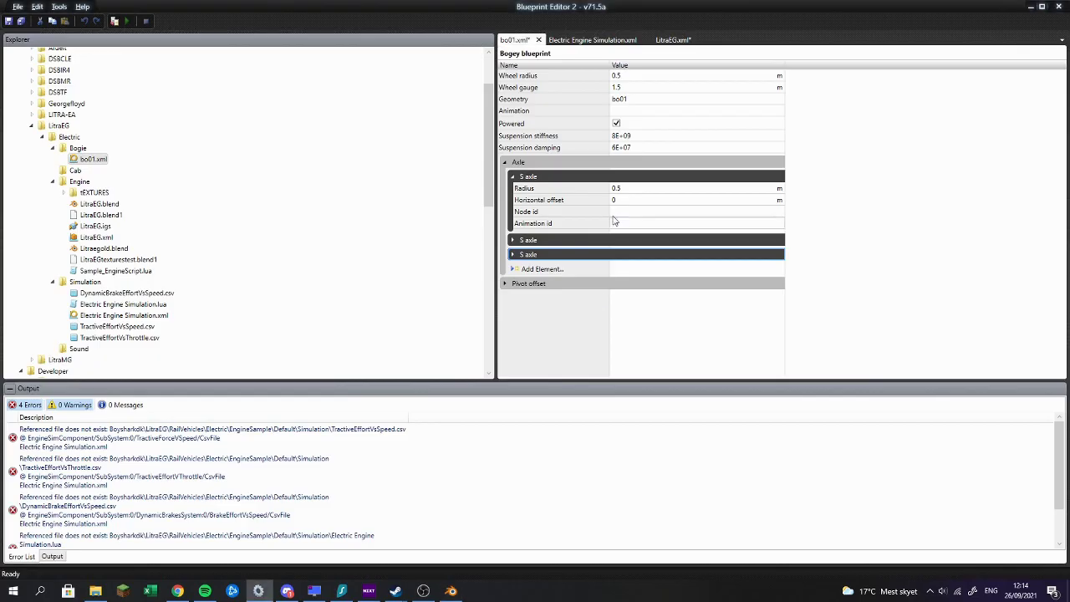
{"action": "key", "text": "alt+Tab"}
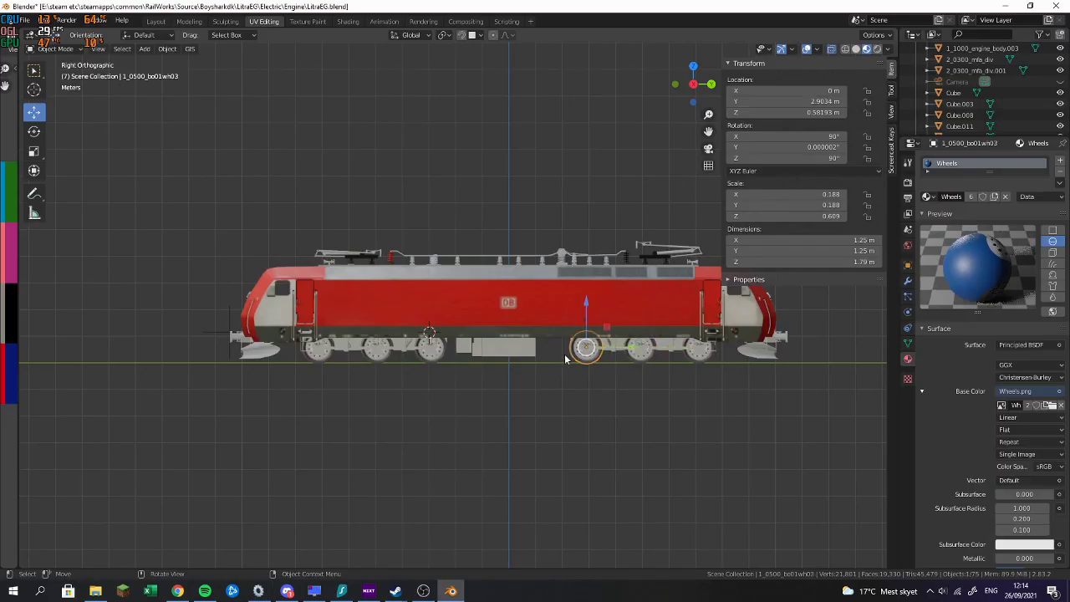
{"action": "left_click", "coordinate": [627, 351]}
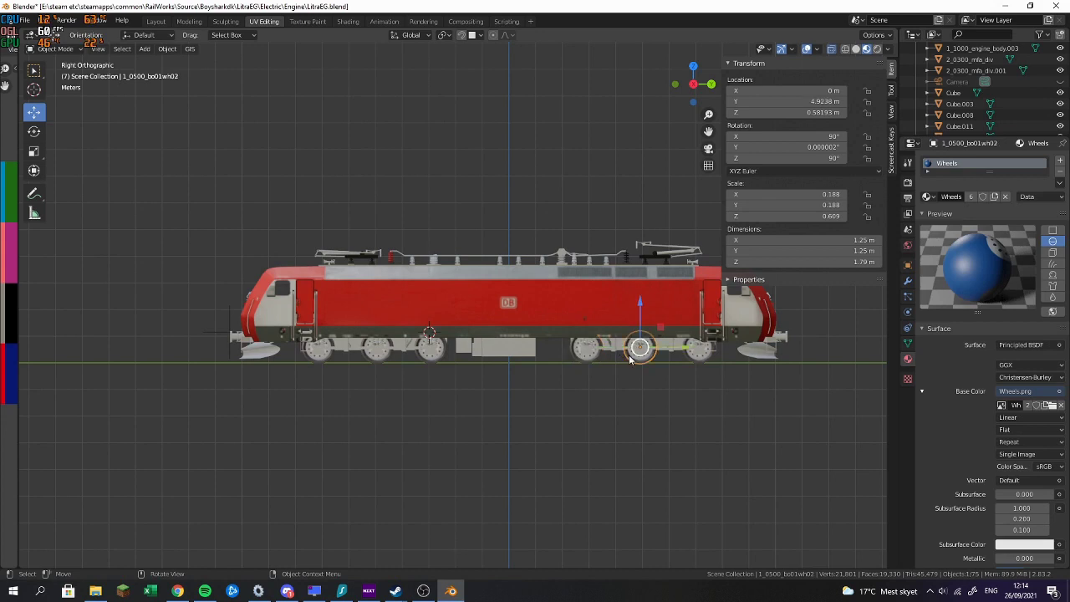
{"action": "left_click", "coordinate": [692, 352]}
Step: Try moving the bogie frame 1_0500_bo01 down below the locomotive, and select its wheelsets one after another
{"action": "scroll", "coordinate": [538, 284], "scroll_direction": "up", "scroll_amount": 6}
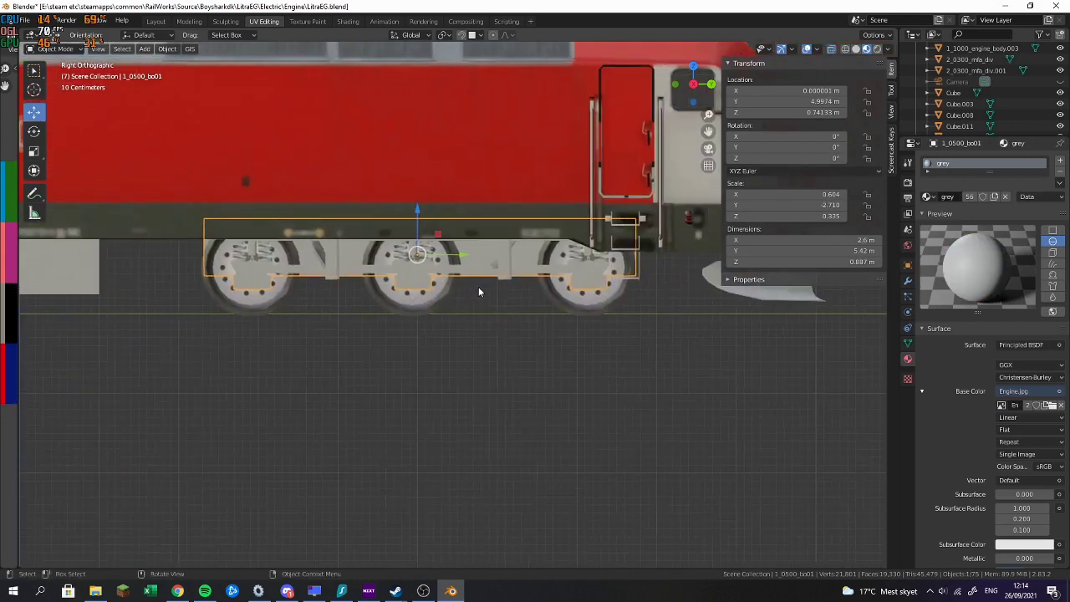
{"action": "left_click_drag", "start_coordinate": [422, 213], "coordinate": [426, 305]}
{"action": "right_click", "coordinate": [426, 304]}
{"action": "left_click", "coordinate": [424, 299]}
{"action": "left_click", "coordinate": [583, 296]}
{"action": "left_click", "coordinate": [429, 286]}
{"action": "left_click", "coordinate": [280, 290]}
{"action": "left_click", "coordinate": [388, 300]}
{"action": "left_click", "coordinate": [322, 303]}
Step: Add a cube and place it at wheel height between the inner and middle wheels of the 1_0500_bo01 bogie
{"action": "key", "text": "shift+a"}
{"action": "mouse_move", "coordinate": [317, 292]}
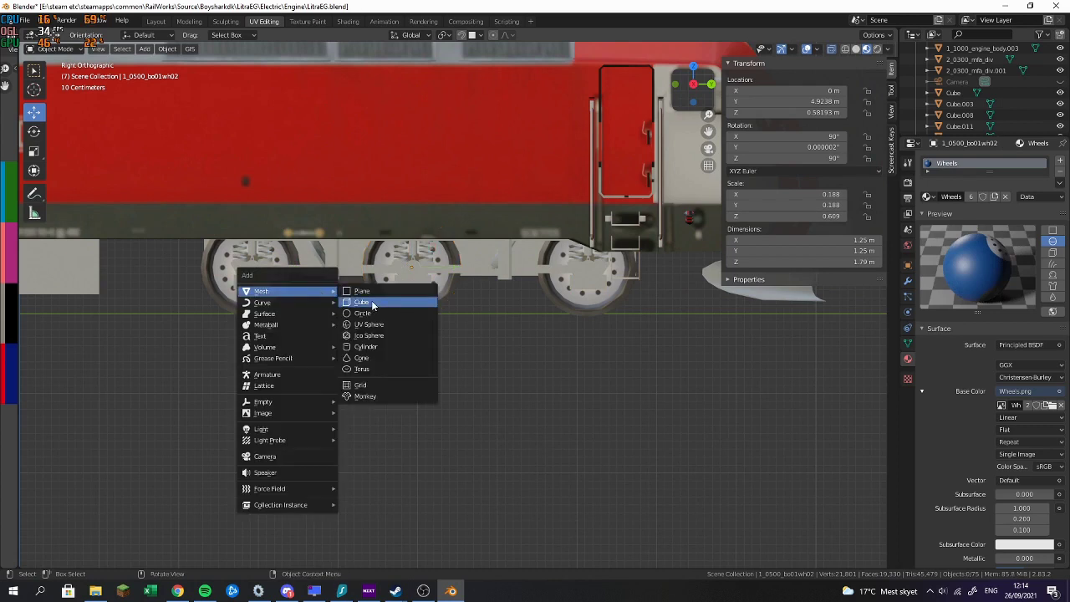
{"action": "left_click", "coordinate": [361, 302]}
{"action": "scroll", "coordinate": [370, 301], "scroll_direction": "down", "scroll_amount": 6}
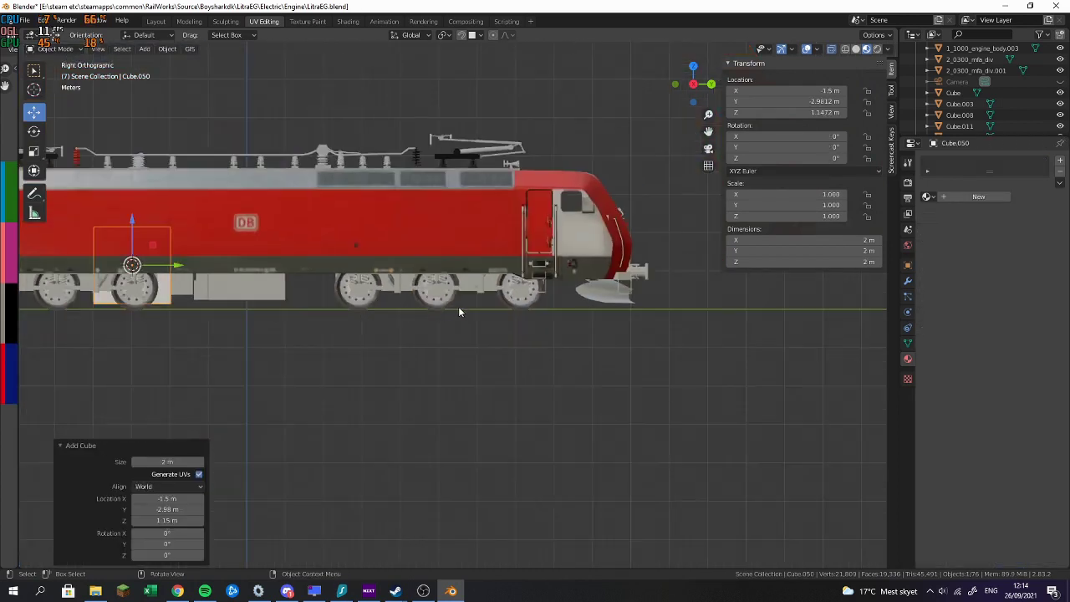
{"action": "left_click_drag", "start_coordinate": [325, 292], "coordinate": [452, 292]}
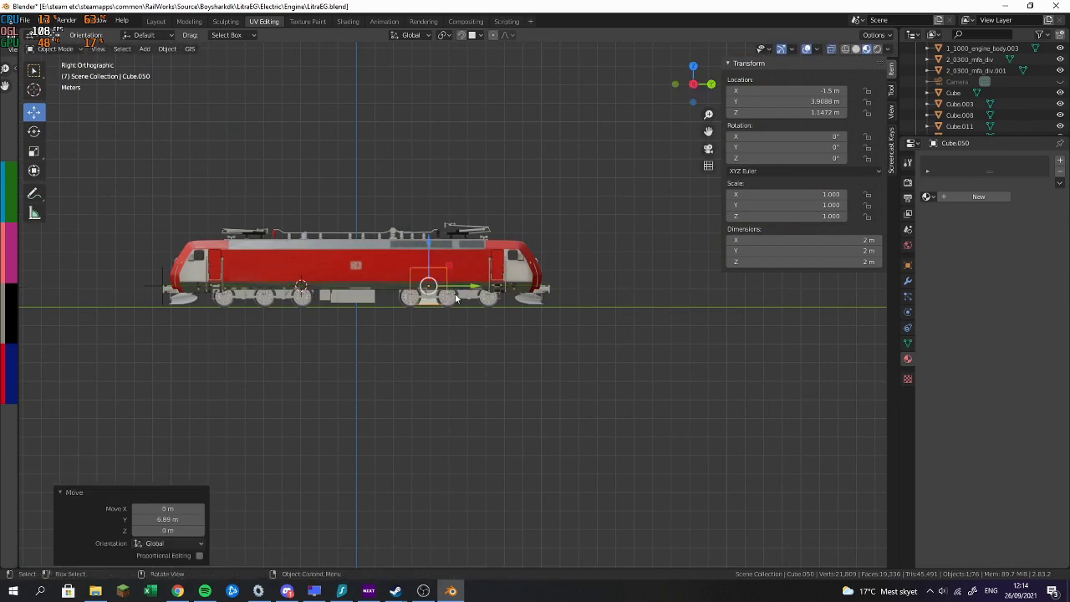
{"action": "scroll", "coordinate": [416, 219], "scroll_direction": "up", "scroll_amount": 6}
{"action": "left_click", "coordinate": [370, 226]}
{"action": "left_click", "coordinate": [367, 298]}
{"action": "left_click_drag", "start_coordinate": [369, 224], "coordinate": [368, 259]}
Step: Scale the cube into a flat bar about 0.24 m high and 2.03 m long, spanning the two wheel centres
{"action": "key", "text": "s"}
{"action": "key", "text": "z"}
{"action": "left_click", "coordinate": [391, 295]}
{"action": "scroll", "coordinate": [391, 295], "scroll_direction": "up", "scroll_amount": 8}
{"action": "key", "text": "s"}
{"action": "key", "text": "y"}
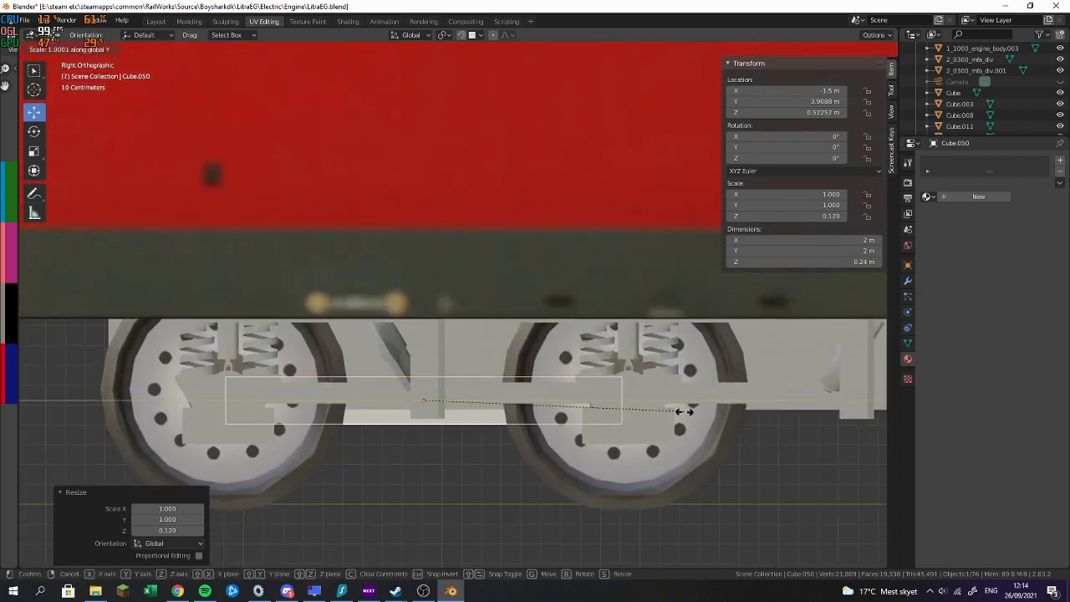
{"action": "left_click", "coordinate": [577, 408]}
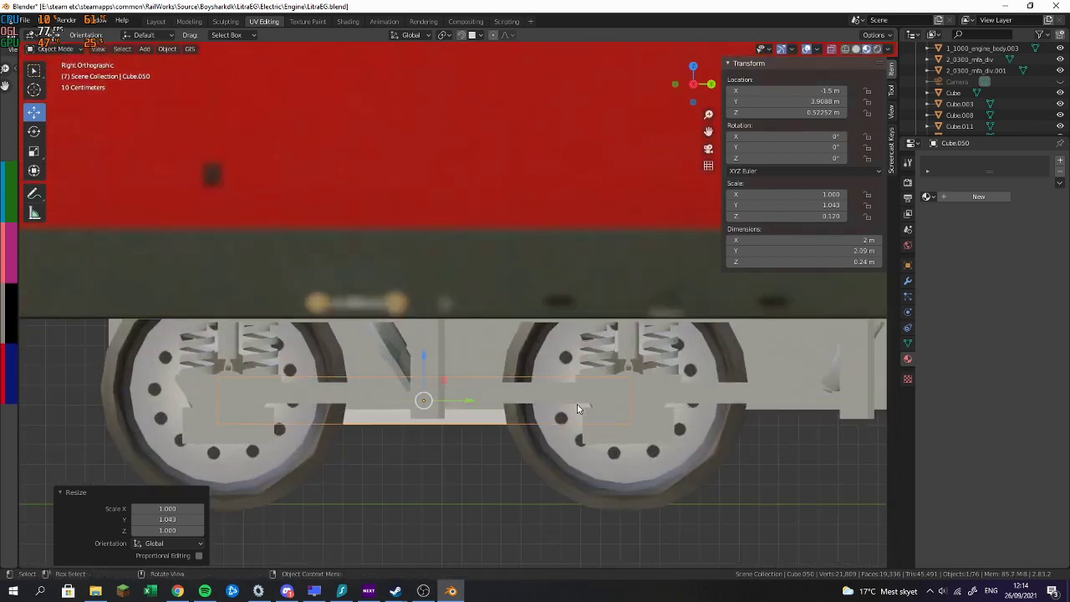
{"action": "left_click_drag", "start_coordinate": [458, 403], "coordinate": [460, 403]}
{"action": "key", "text": "s"}
{"action": "key", "text": "y"}
{"action": "left_click", "coordinate": [683, 403]}
{"action": "key", "text": "s"}
{"action": "key", "text": "y"}
{"action": "left_click", "coordinate": [672, 400]}
Step: Compare the bar with the axle settings in Blueprint Editor, and delete the cube in Blender
{"action": "key", "text": "alt+Tab"}
{"action": "key", "text": "alt+Tab"}
{"action": "key", "text": "alt+Tab"}
{"action": "key", "text": "alt+Tab"}
{"action": "key", "text": "alt+Tab"}
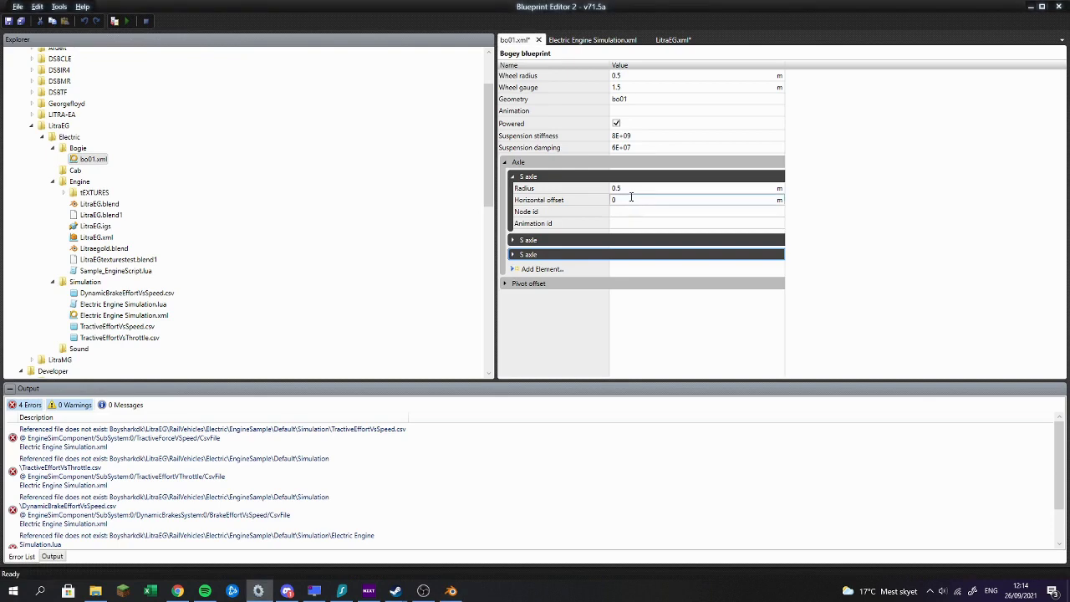
{"action": "key", "text": "alt+Tab"}
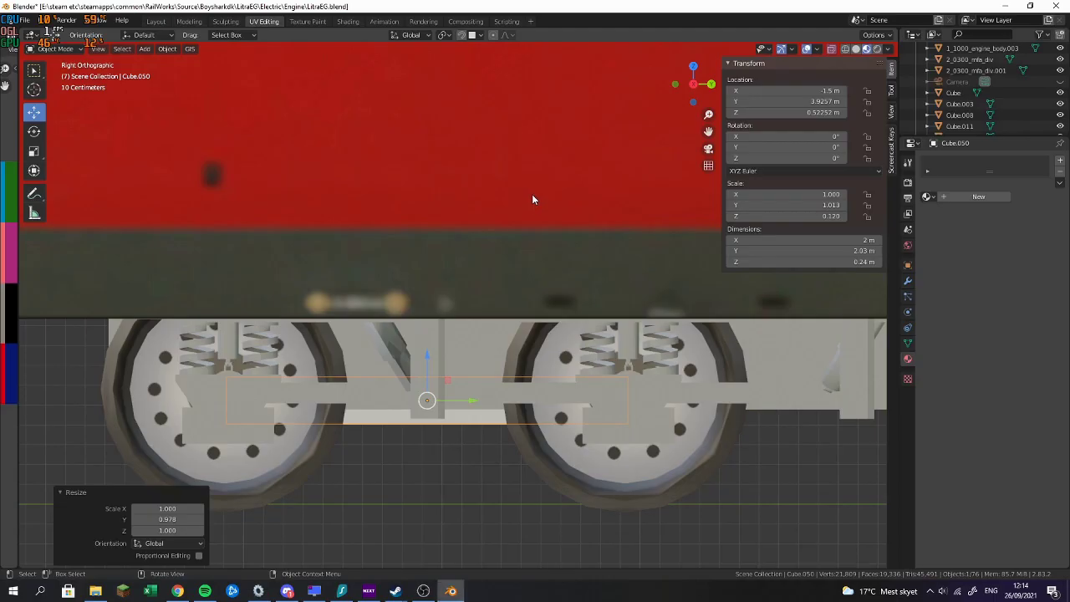
{"action": "key", "text": "Delete"}
Step: Look up the Y location of wheelset 1_0500_bo01wh03 and set the first axle's horizontal offset to 2.9 m
{"action": "scroll", "coordinate": [484, 470], "scroll_direction": "down", "scroll_amount": 3}
{"action": "left_click", "coordinate": [371, 379]}
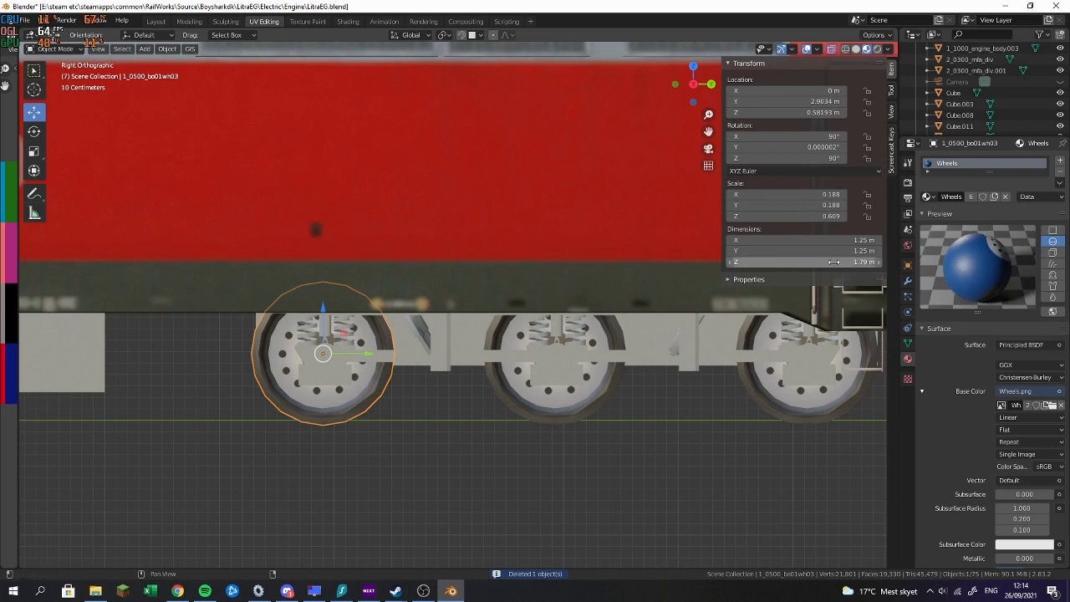
{"action": "double_click", "coordinate": [806, 102]}
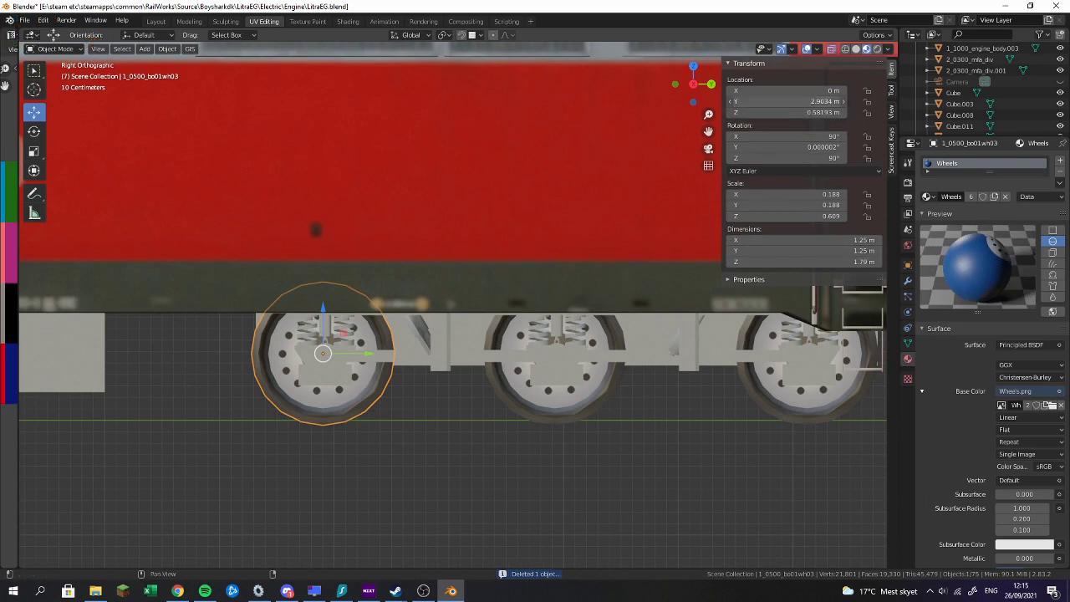
{"action": "key", "text": "ctrl+a"}
{"action": "key", "text": "alt+Tab"}
{"action": "type", "text": "2"}
Step: Set the first axle's node id to wh03, checking the wheelset's name in Blender
{"action": "left_click", "coordinate": [633, 210]}
{"action": "key", "text": "alt+Tab"}
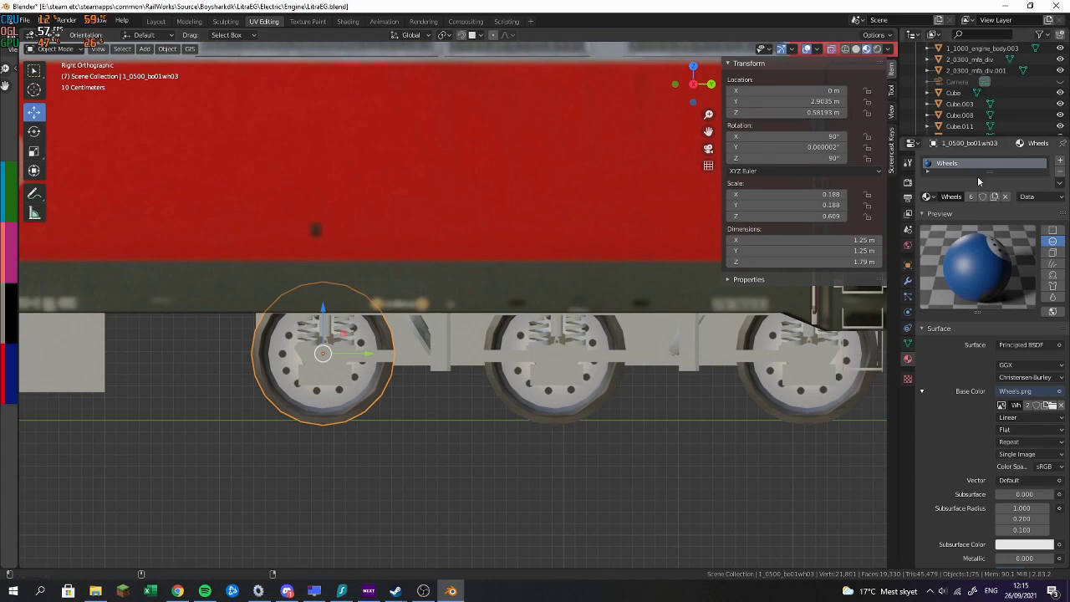
{"action": "key", "text": "alt+Tab"}
{"action": "type", "text": "bo01"}
{"action": "key", "text": "alt+Tab"}
{"action": "key", "text": "alt+Tab"}
{"action": "key", "text": "BackSpace"}
{"action": "key", "text": "BackSpace"}
{"action": "key", "text": "BackSpace"}
{"action": "key", "text": "BackSpace"}
{"action": "type", "text": "wh03"}
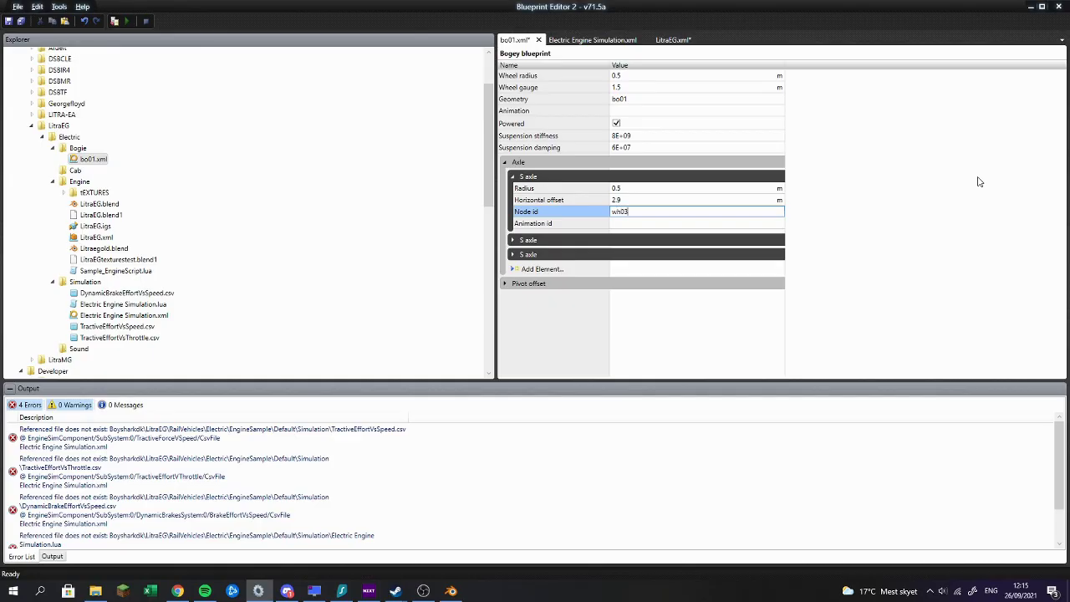
Step: Expand the second axle and set its horizontal offset to 4.9 m, using the Y location of wheelset 1_0500_bo01wh02 in Blender
{"action": "key", "text": "alt+Tab"}
{"action": "key", "text": "alt+Tab"}
{"action": "left_click", "coordinate": [567, 243]}
{"action": "left_click_drag", "start_coordinate": [631, 263], "coordinate": [490, 277]}
{"action": "key", "text": "alt+Tab"}
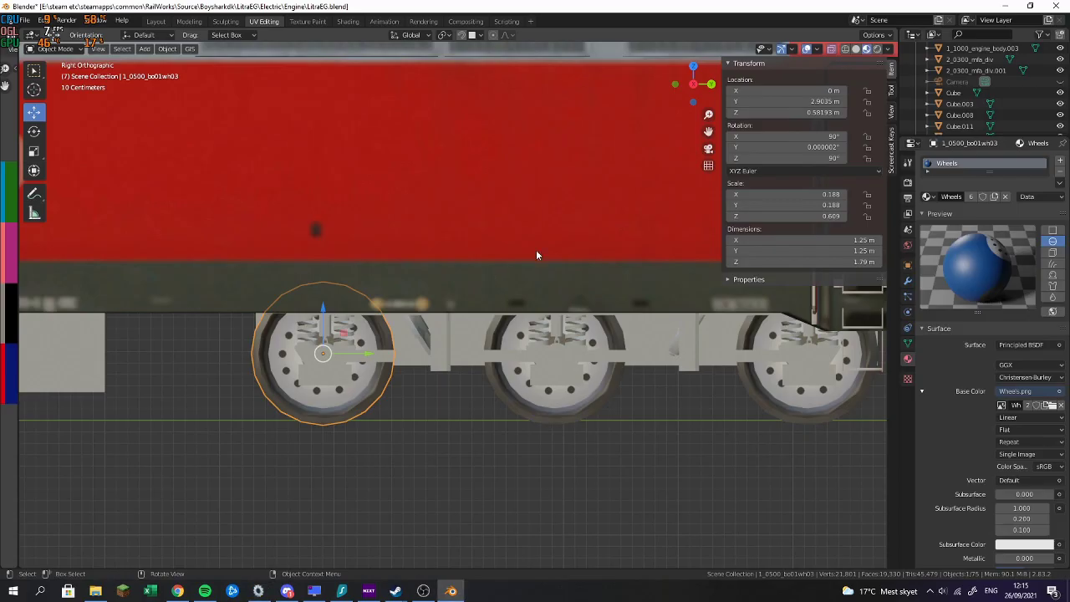
{"action": "left_click", "coordinate": [594, 377]}
{"action": "key", "text": "alt+Tab"}
{"action": "type", "text": "4.9"}
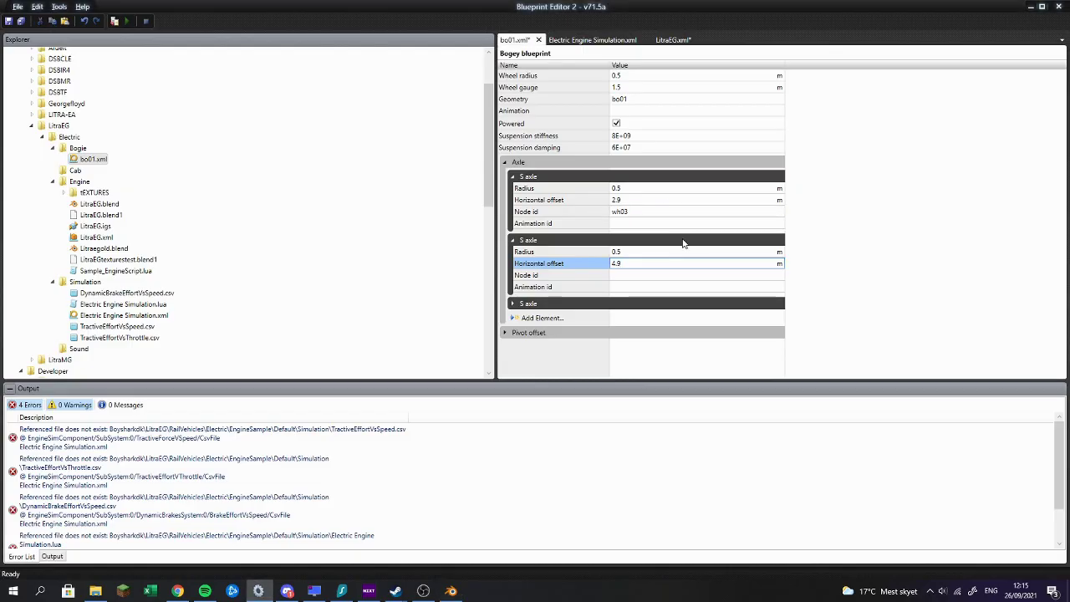
Step: Set the second axle's node id to bo01wh02, checking the wheelset's name in Blender
{"action": "key", "text": "Tab"}
{"action": "type", "text": "b"}
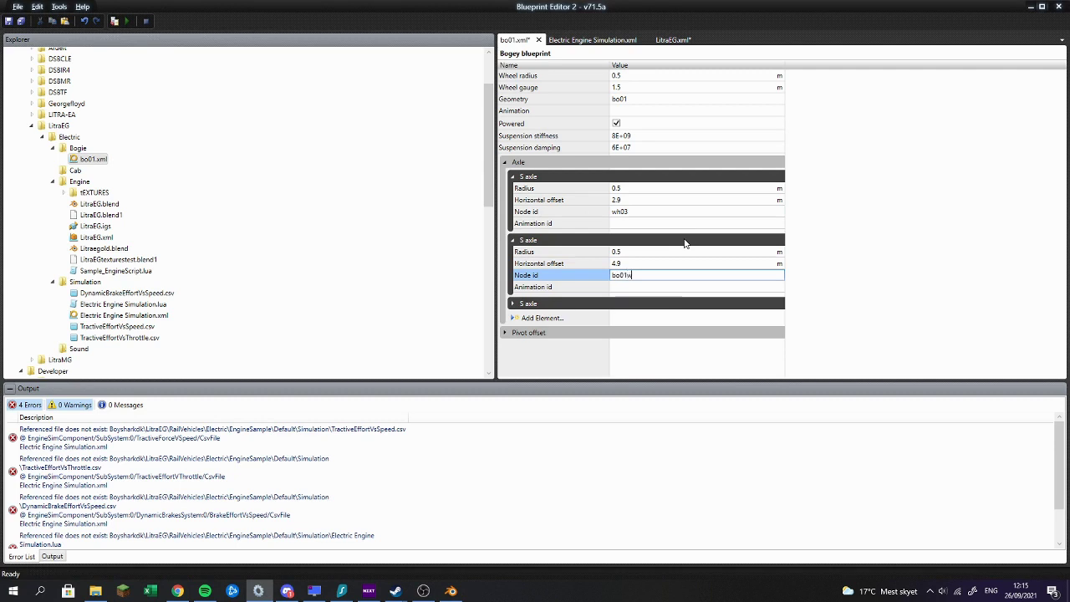
{"action": "key", "text": "alt+Tab"}
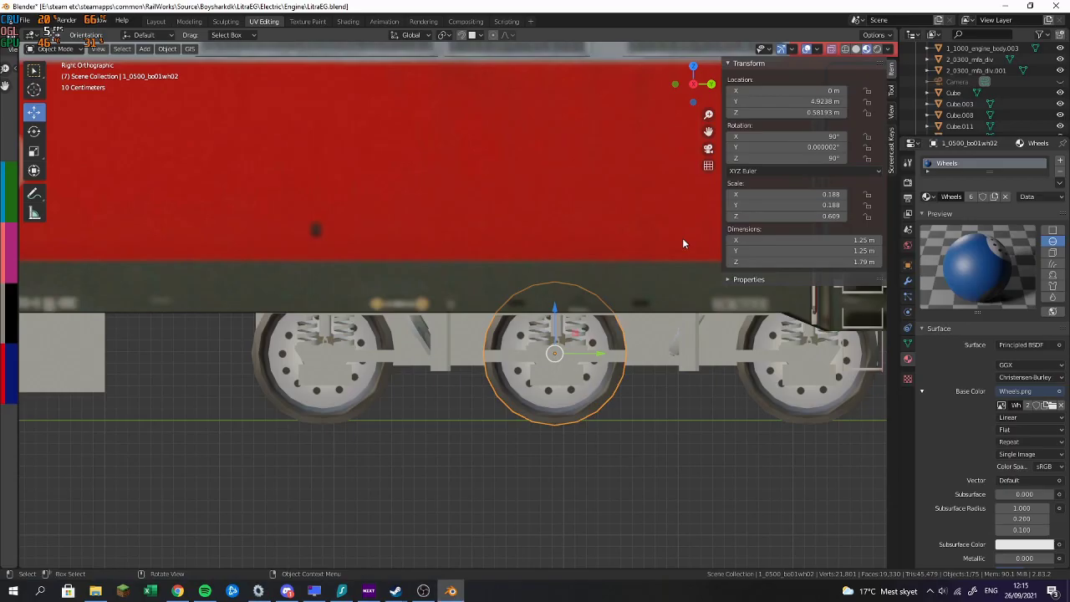
{"action": "key", "text": "alt+Tab"}
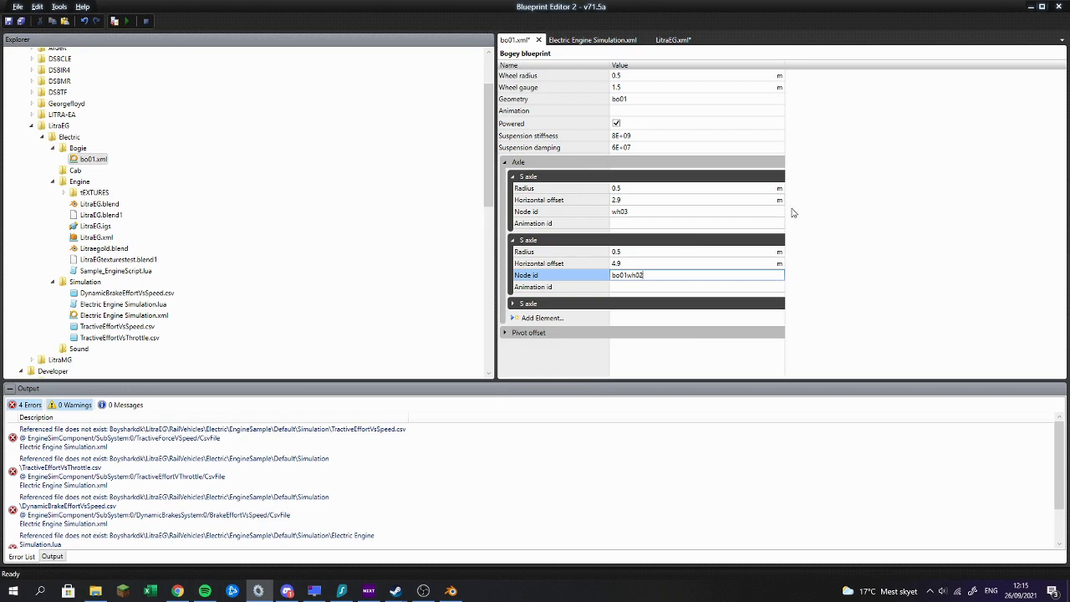
Step: Correct the first axle's node id to bo01wh03, comparing the naming with Blender
{"action": "left_click", "coordinate": [669, 211]}
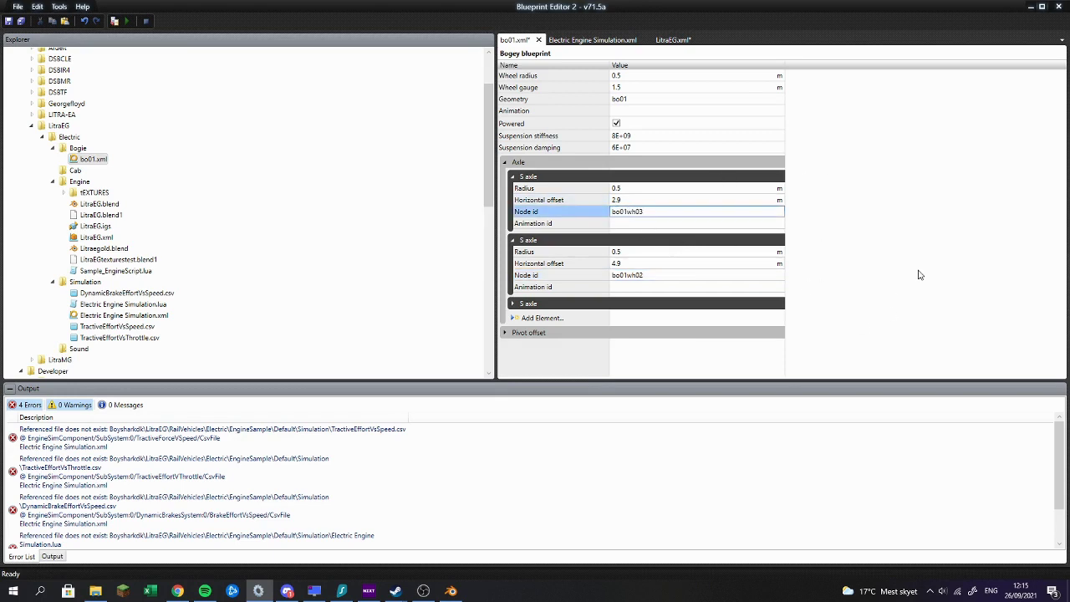
{"action": "key", "text": "alt+Tab"}
{"action": "key", "text": "alt+Tab"}
Step: Expand the third axle and set its horizontal offset to 7.1 m, using the Y location of wheelset 1_0500_bo01wh01 in Blender
{"action": "left_click", "coordinate": [668, 286]}
{"action": "left_click", "coordinate": [618, 305]}
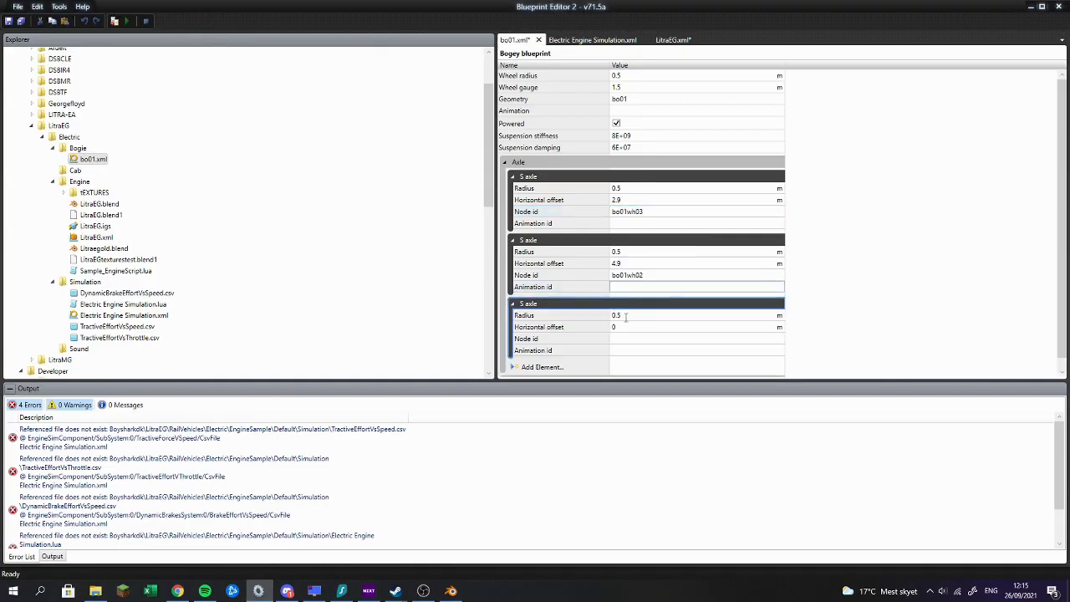
{"action": "left_click", "coordinate": [626, 327]}
{"action": "key", "text": "alt+Tab"}
{"action": "left_click", "coordinate": [815, 327]}
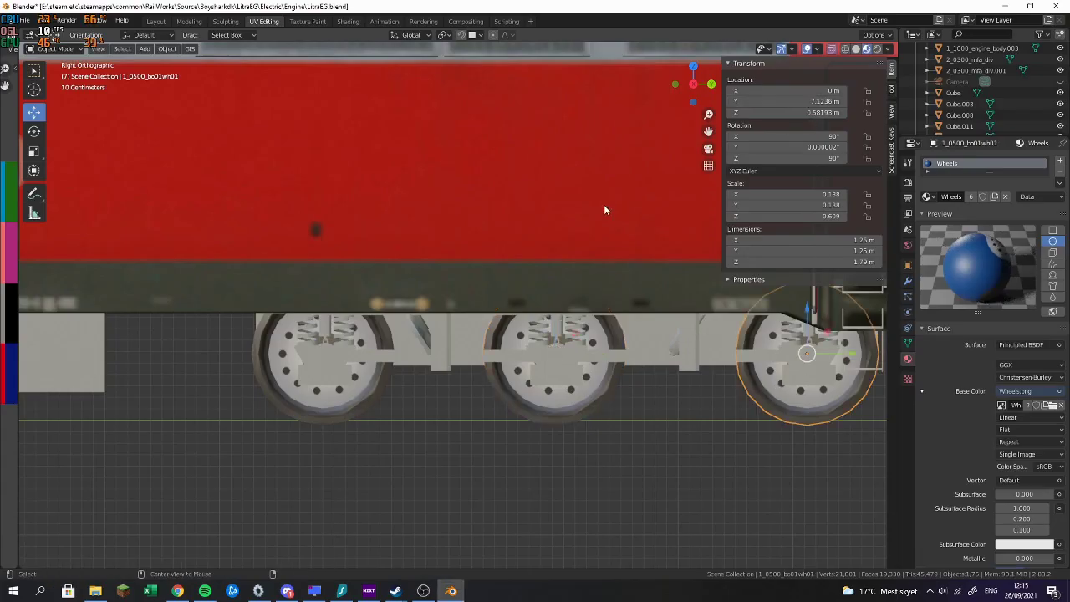
{"action": "key", "text": "alt+Tab"}
{"action": "type", "text": "7.1"}
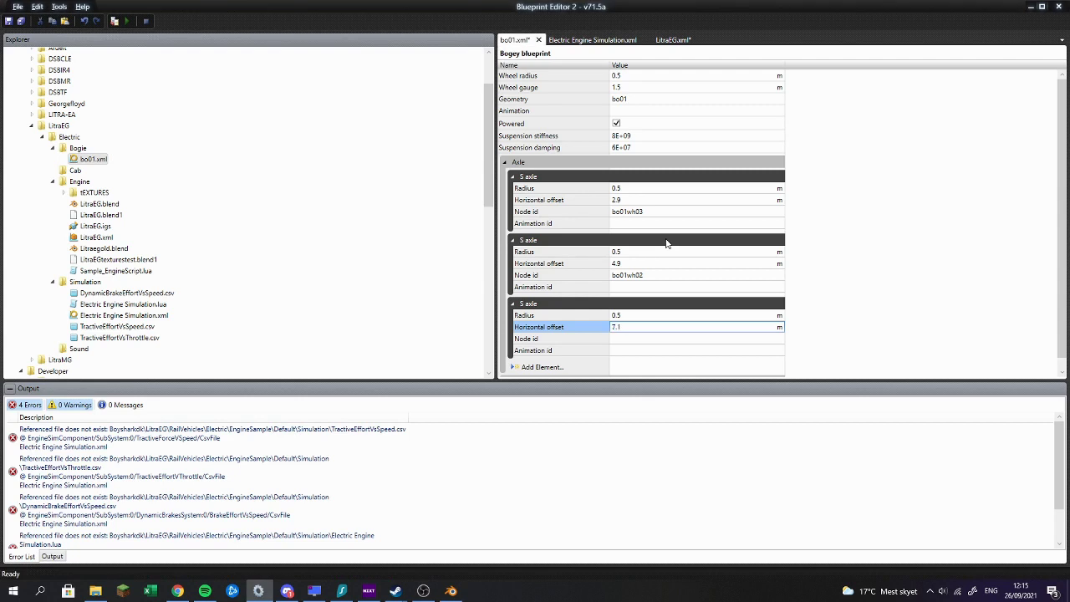
Step: Set the third axle's node id to bo01wh01, checking the wheelset's name in Blender, and save the bogie blueprint
{"action": "key", "text": "alt+Tab"}
{"action": "key", "text": "alt+Tab"}
{"action": "key", "text": "alt+Tab"}
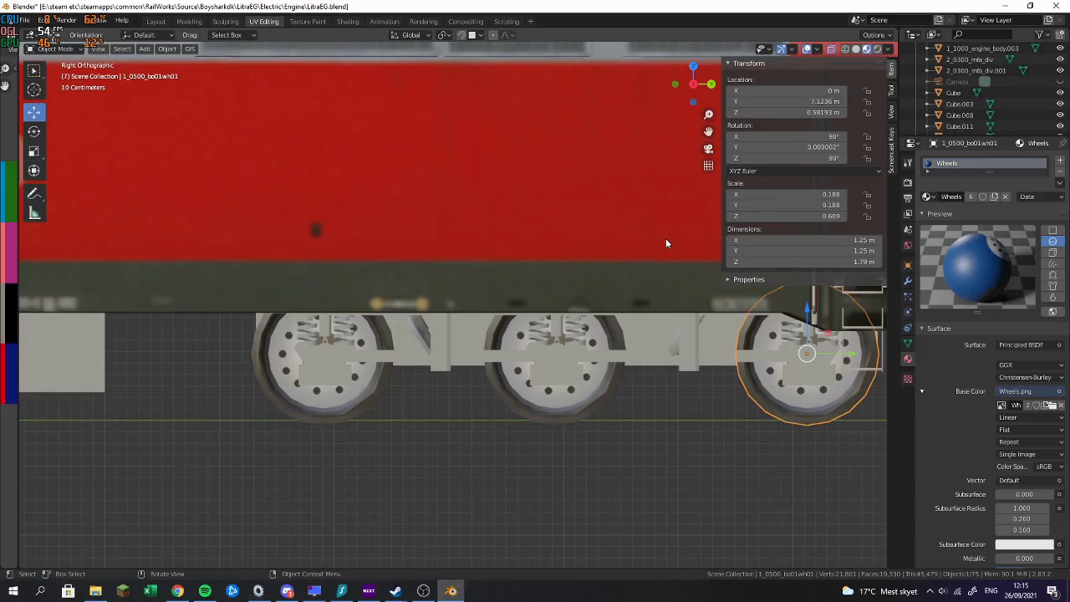
{"action": "key", "text": "alt+Tab"}
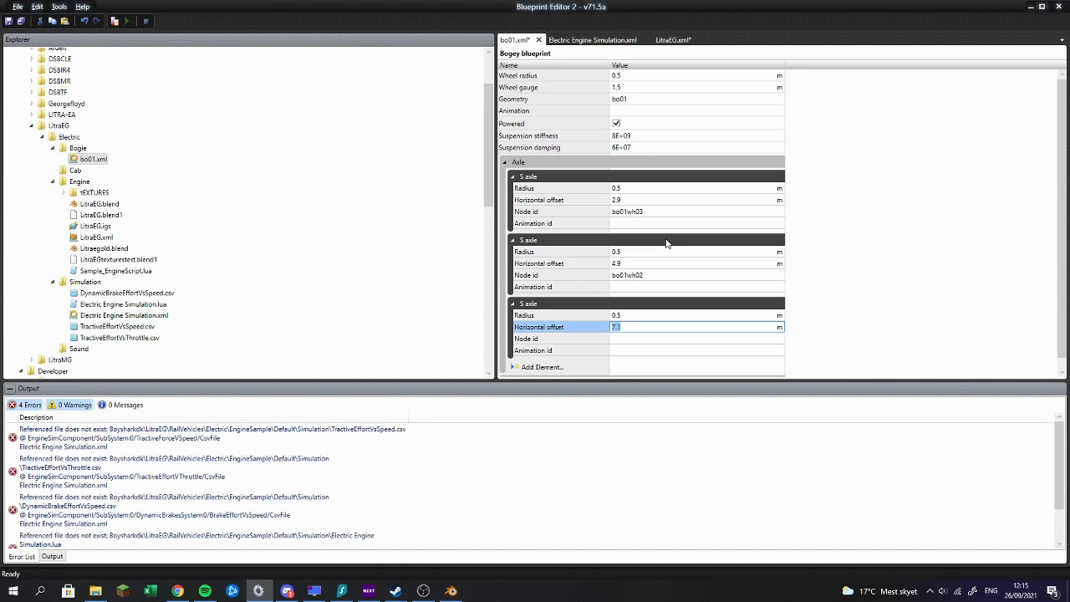
{"action": "key", "text": "alt+Tab"}
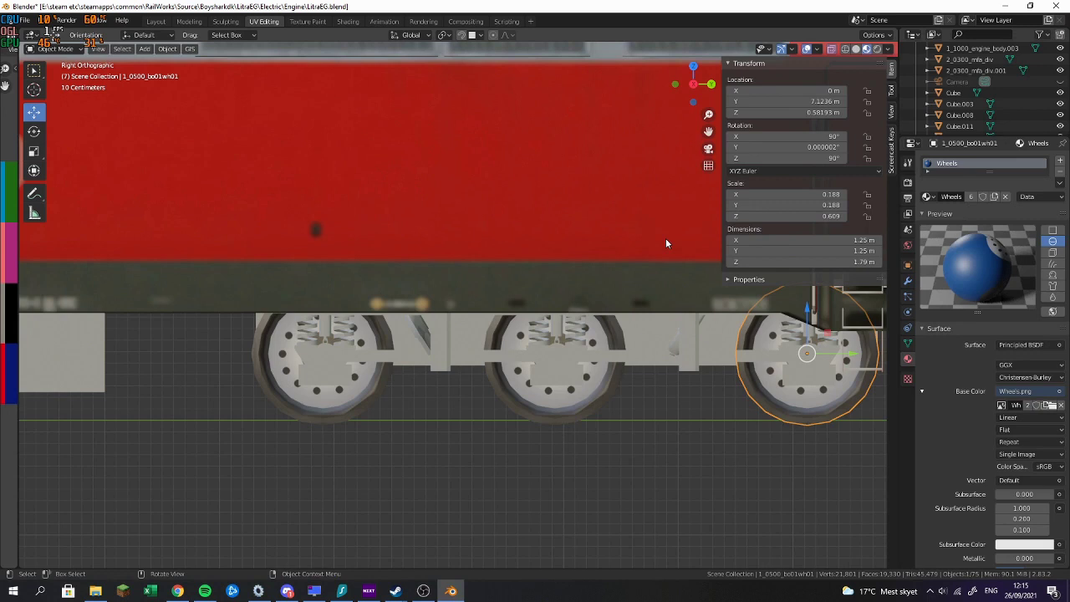
{"action": "key", "text": "alt+Tab"}
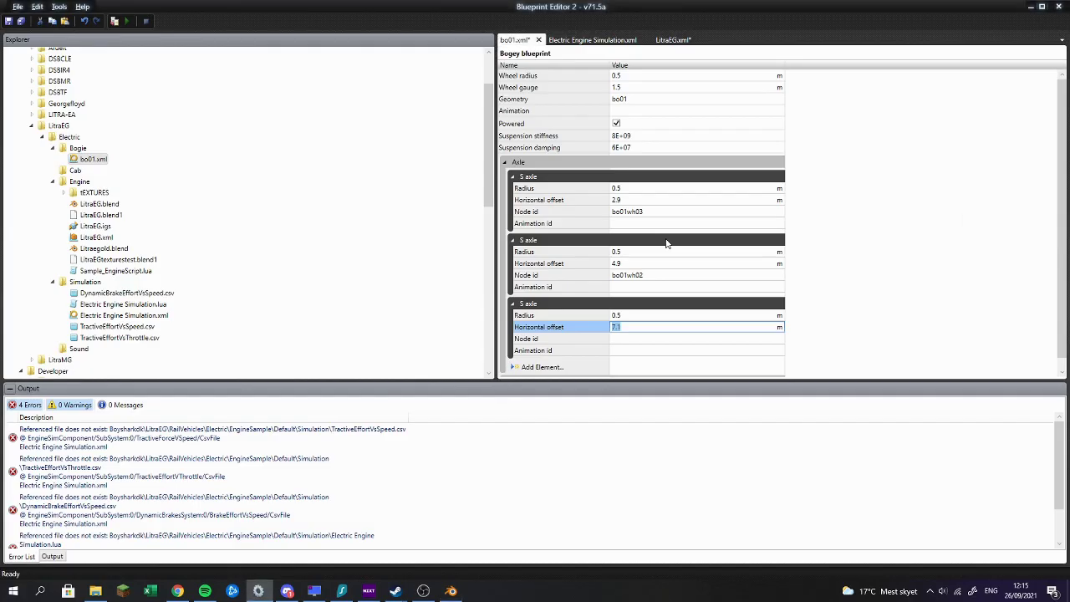
{"action": "key", "text": "Tab"}
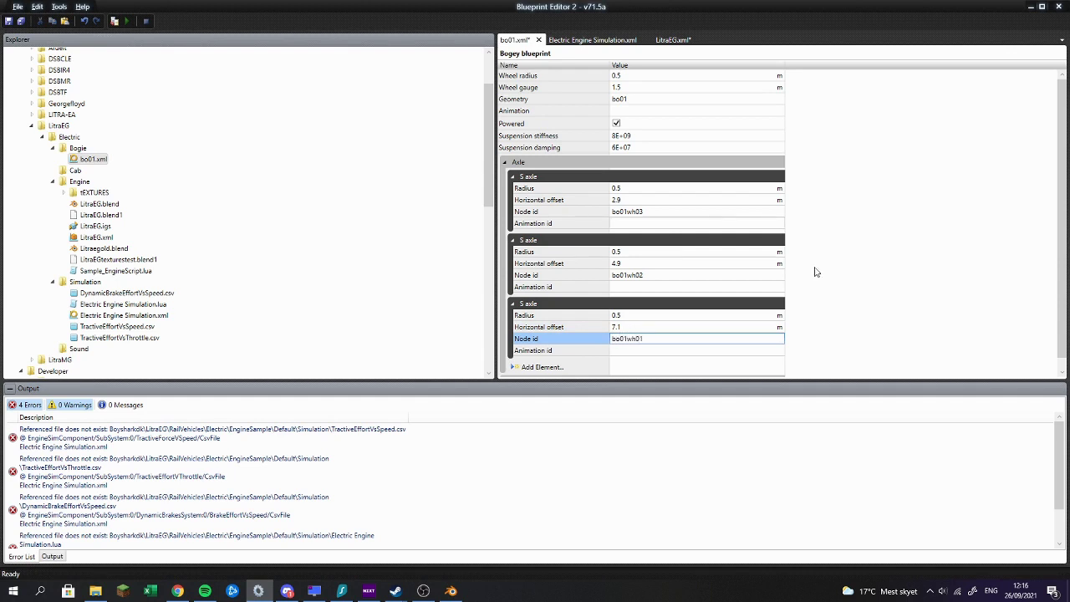
{"action": "left_click", "coordinate": [596, 315]}
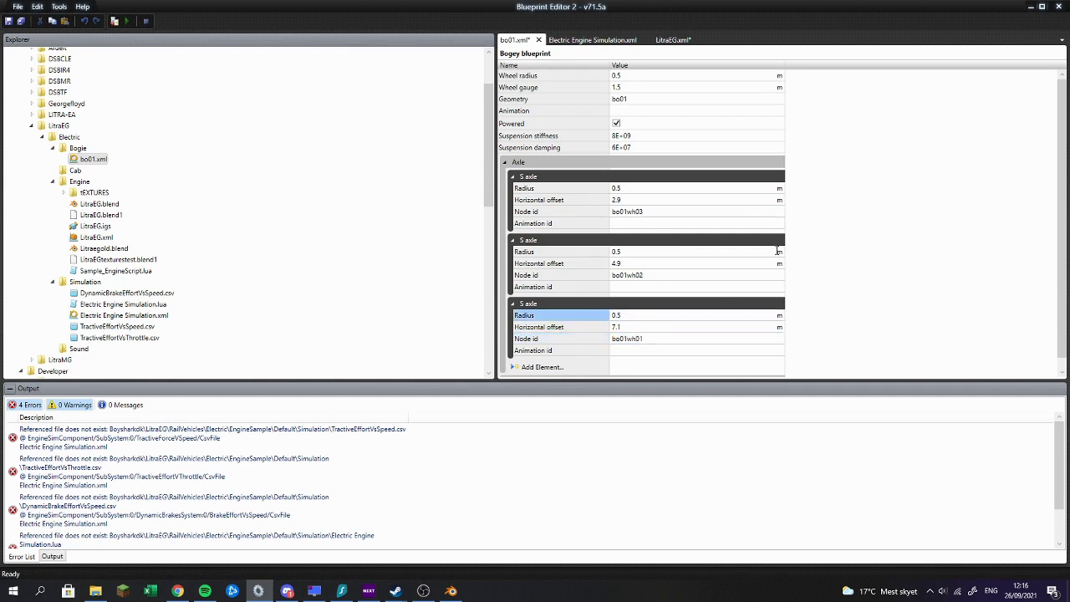
{"action": "key", "text": "ctrl+s"}
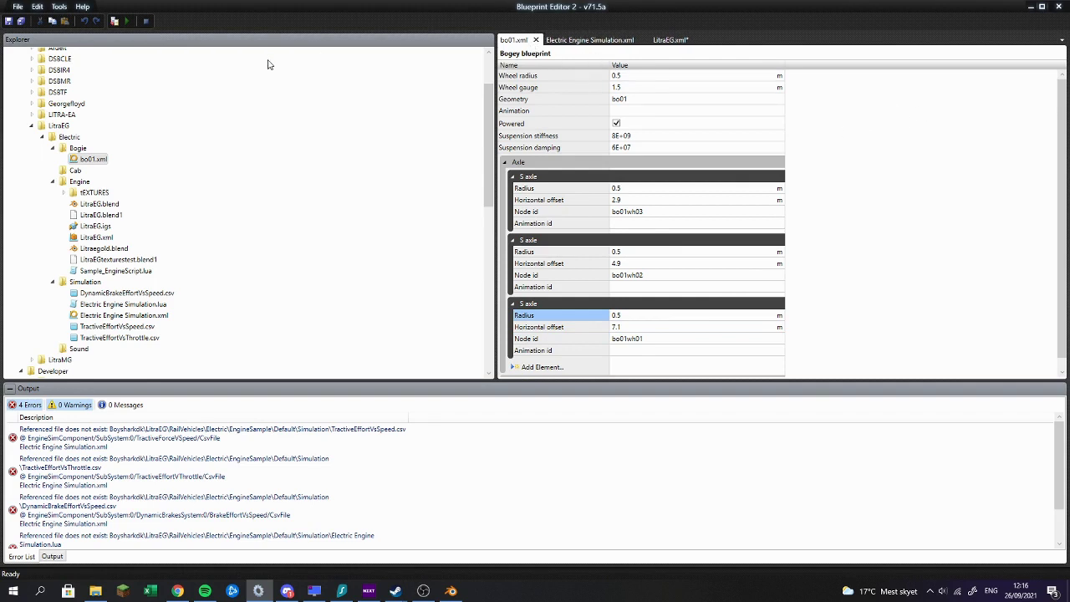
Step: Copy bo01.xml and paste the duplicate into the Bogie folder
{"action": "right_click", "coordinate": [88, 163]}
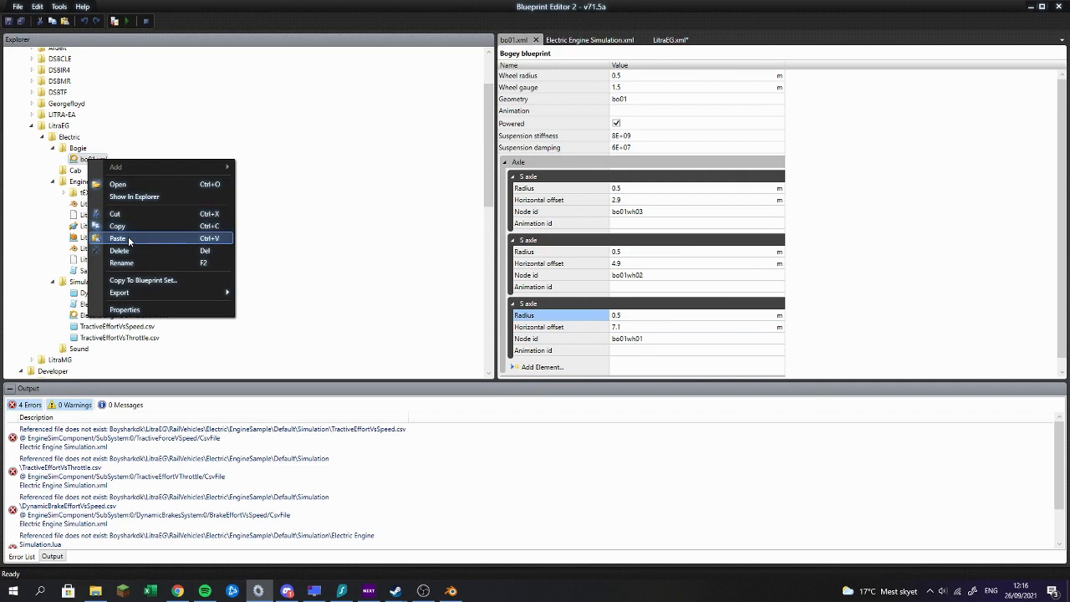
{"action": "left_click", "coordinate": [88, 160]}
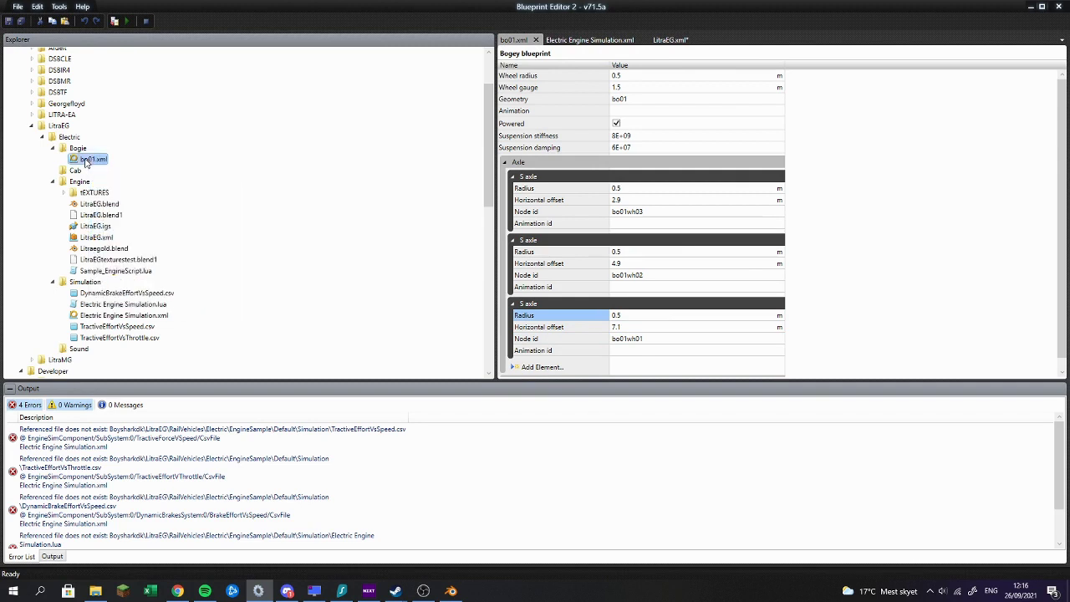
{"action": "right_click", "coordinate": [85, 160]}
{"action": "left_click", "coordinate": [68, 162]}
{"action": "right_click", "coordinate": [69, 158]}
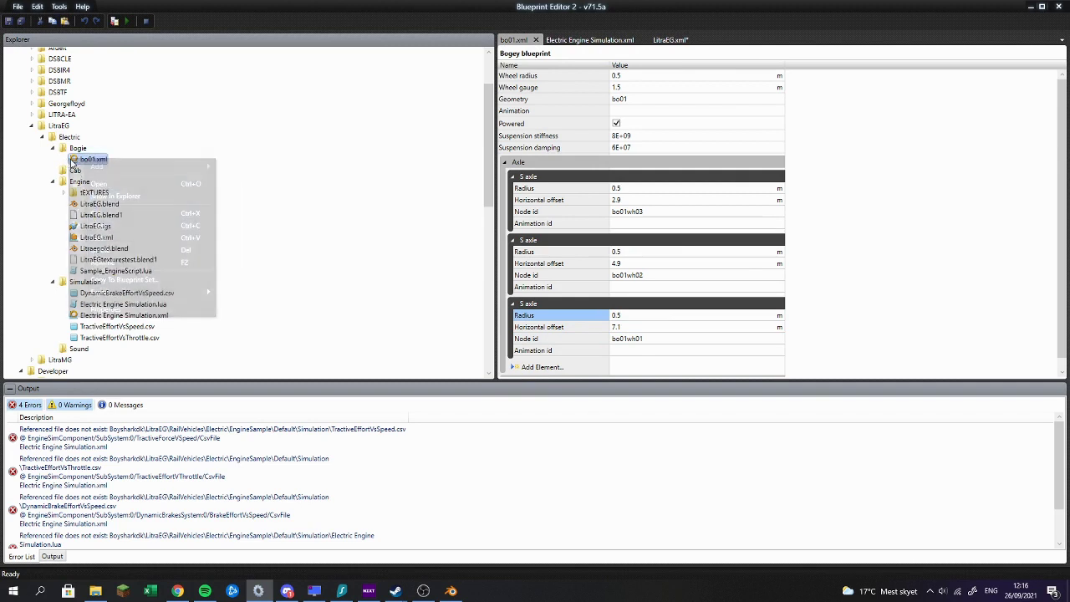
{"action": "left_click", "coordinate": [93, 226]}
{"action": "right_click", "coordinate": [77, 149]}
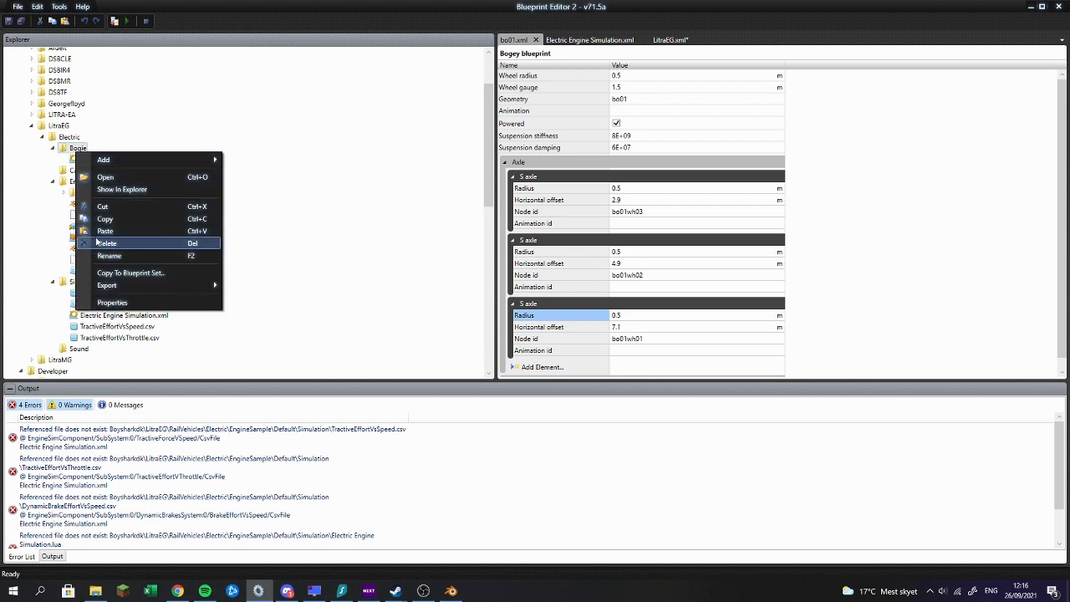
{"action": "left_click", "coordinate": [97, 232]}
Step: Rename the duplicated bogie blueprint as bo02.xml
{"action": "right_click", "coordinate": [95, 171]}
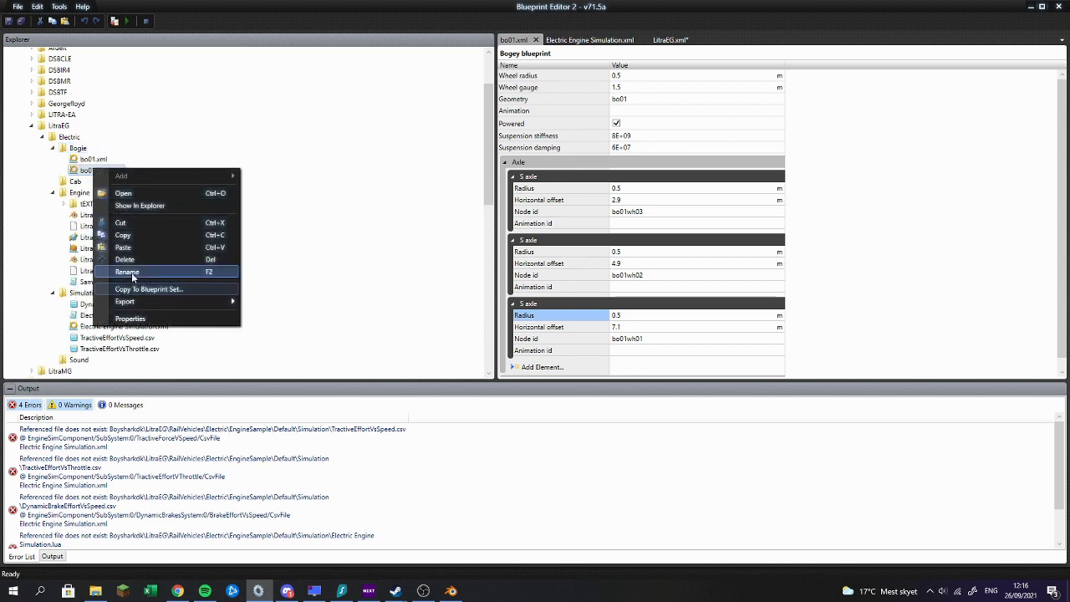
{"action": "left_click", "coordinate": [209, 270]}
{"action": "type", "text": "bo0"}
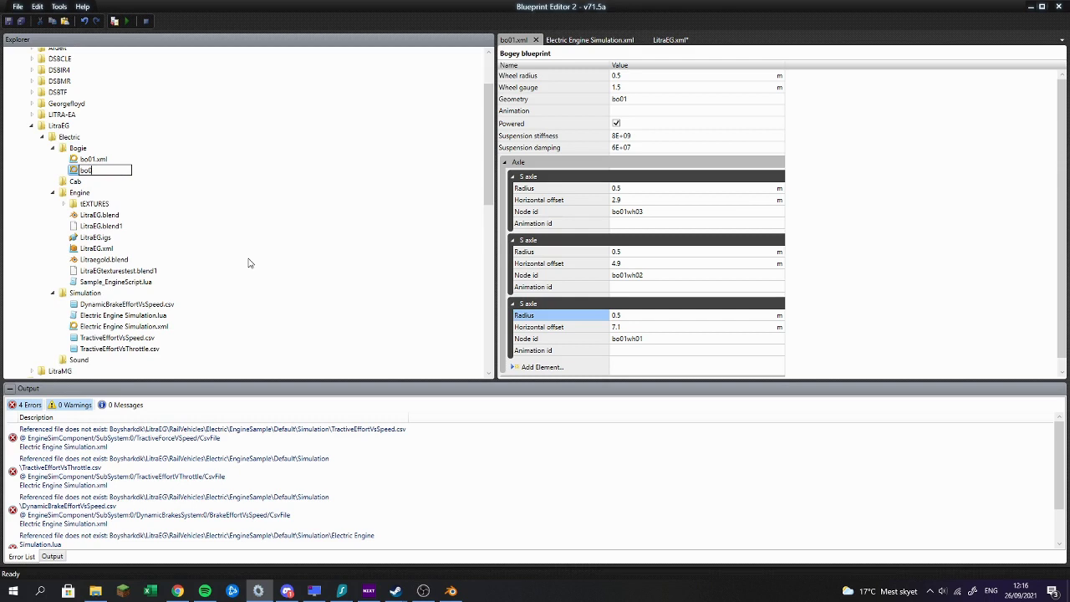
{"action": "type", "text": "2.xml"}
{"action": "key", "text": "Return"}
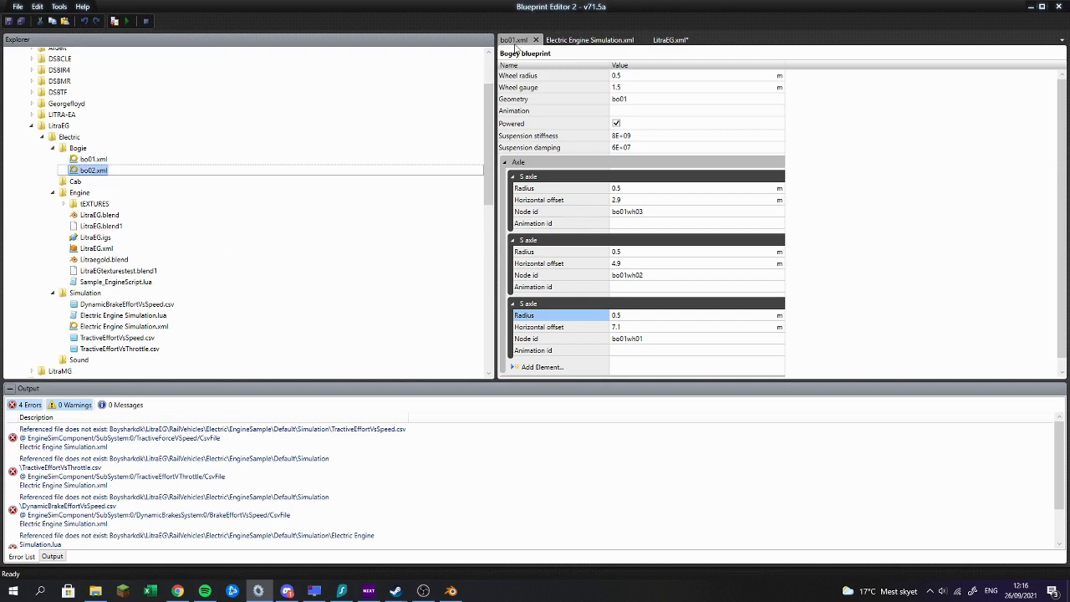
Step: Change the first axle's node id in the open bo01.xml to bo02wh03, save the blueprint and close it
{"action": "double_click", "coordinate": [638, 213]}
{"action": "left_click", "coordinate": [628, 212]}
{"action": "key", "text": "BackSpace"}
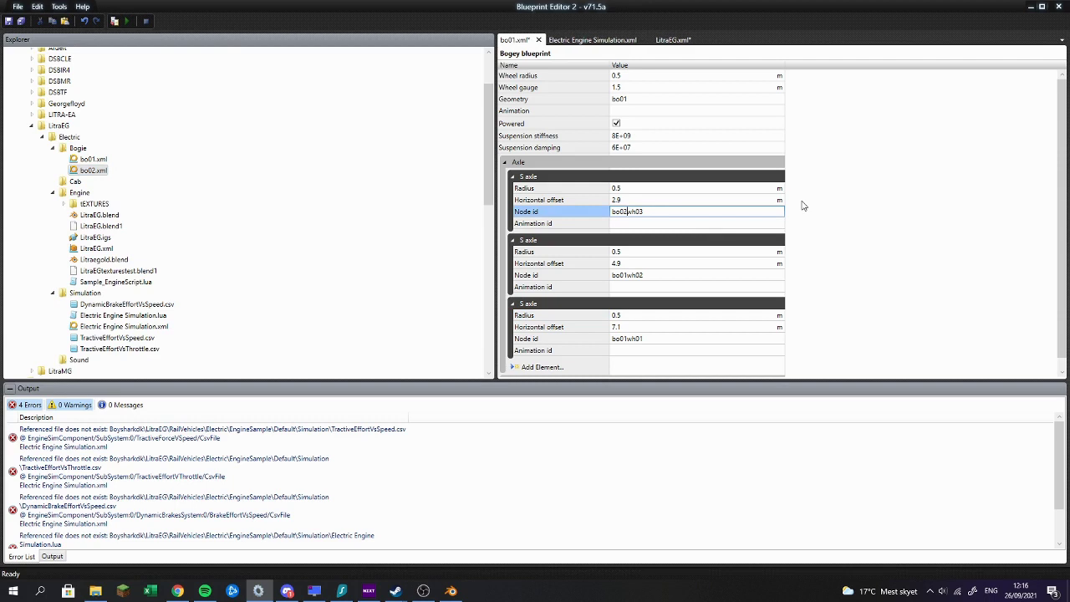
{"action": "key", "text": "Tab"}
{"action": "key", "text": "Tab"}
{"action": "key", "text": "Tab"}
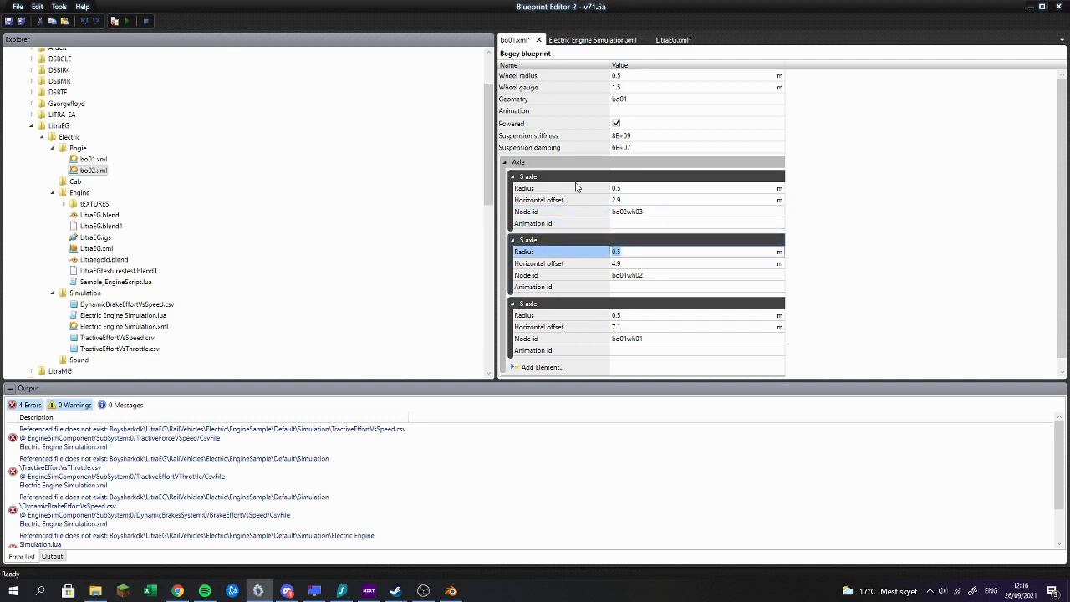
{"action": "left_click", "coordinate": [626, 212]}
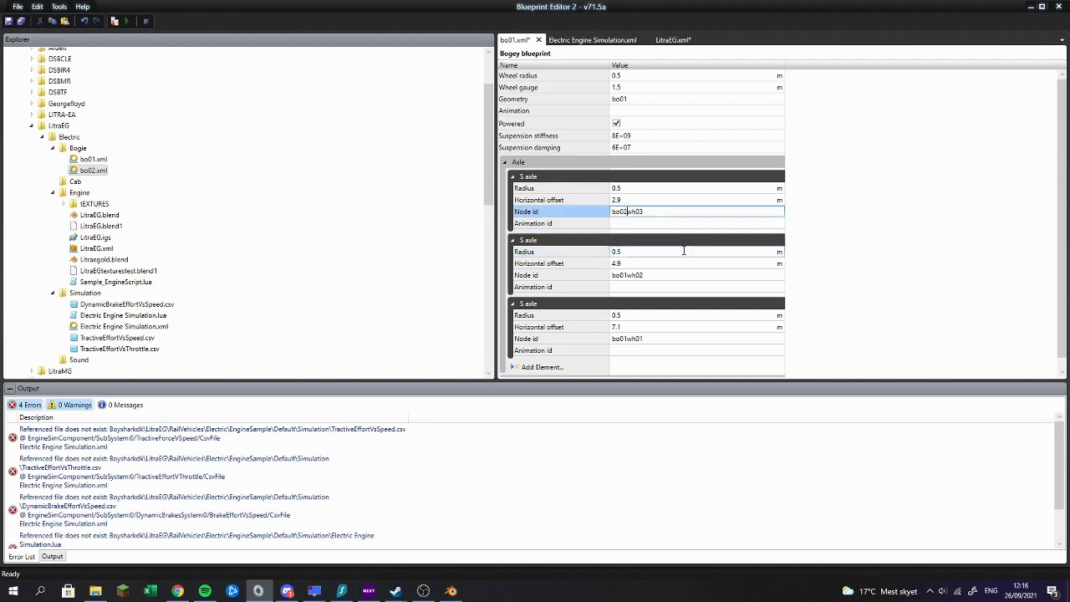
{"action": "key", "text": "ctrl+s"}
{"action": "left_click", "coordinate": [536, 39]}
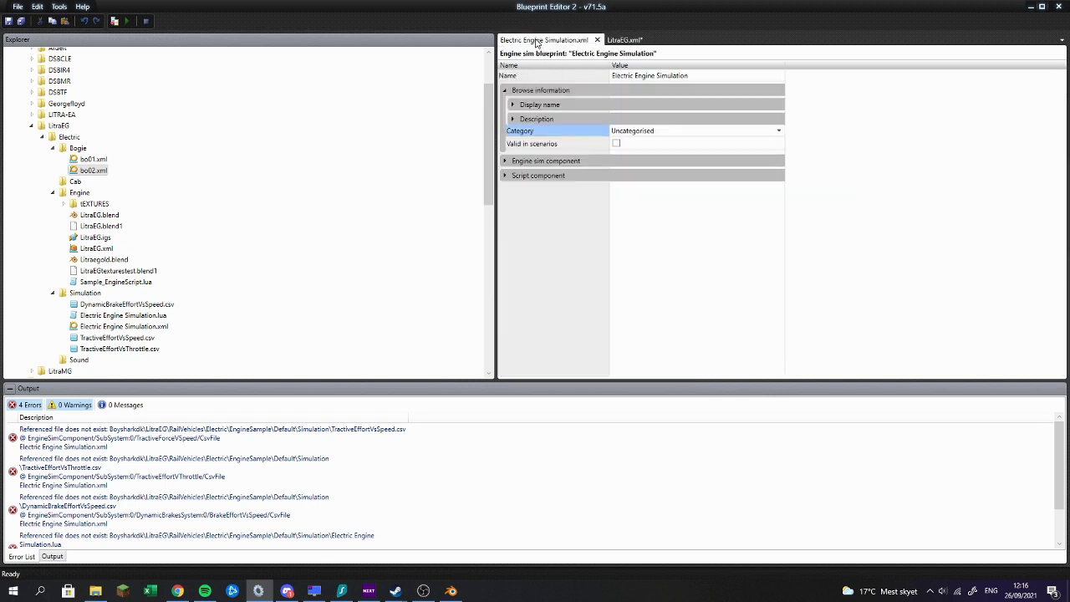
Step: Open bo02.xml and set its geometry to bo02
{"action": "double_click", "coordinate": [72, 167]}
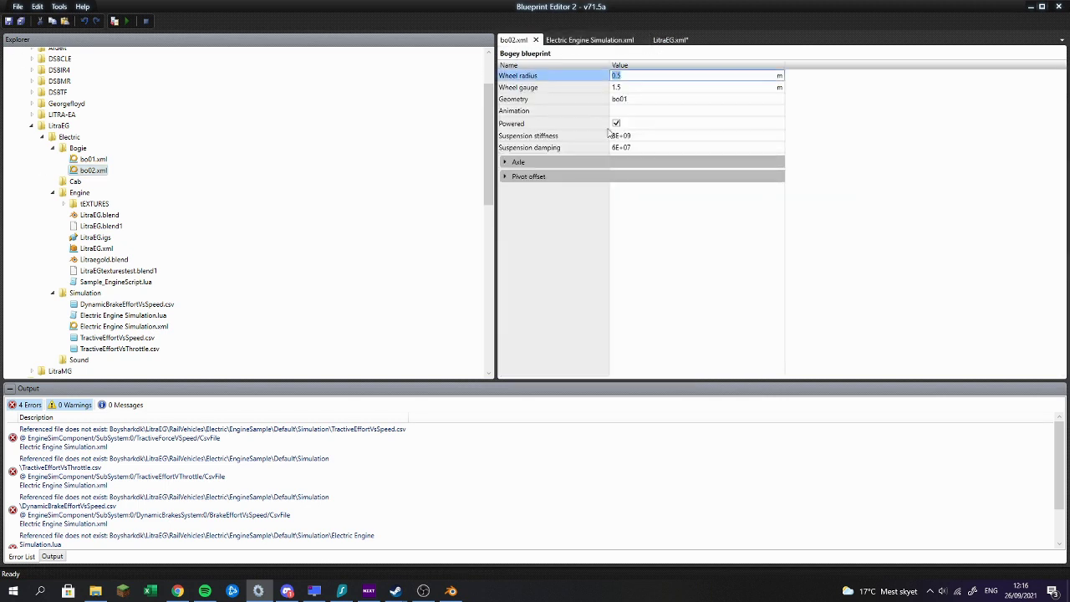
{"action": "left_click", "coordinate": [633, 100]}
{"action": "key", "text": "BackSpace"}
{"action": "type", "text": "2"}
Step: Check the second bogie's wheelsets in Blender, expand bo02.xml's first axle and set its horizontal offset to -2.9 m
{"action": "key", "text": "alt+Tab"}
{"action": "scroll", "coordinate": [228, 310], "scroll_direction": "down", "scroll_amount": 4}
{"action": "scroll", "coordinate": [228, 310], "scroll_direction": "down", "scroll_amount": 3}
{"action": "left_click", "coordinate": [232, 333]}
{"action": "left_click_drag", "start_coordinate": [238, 334], "coordinate": [548, 348]}
{"action": "scroll", "coordinate": [556, 352], "scroll_direction": "up", "scroll_amount": 3}
{"action": "left_click", "coordinate": [494, 369]}
{"action": "left_click", "coordinate": [386, 373]}
{"action": "key", "text": "alt+Tab"}
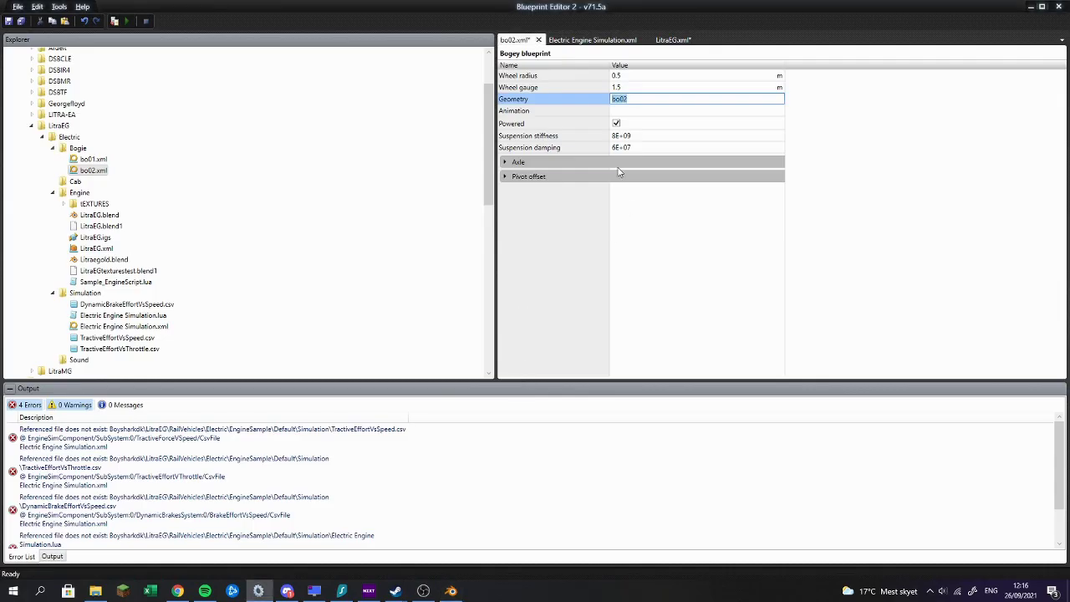
{"action": "left_click", "coordinate": [616, 165]}
{"action": "left_click", "coordinate": [605, 177]}
{"action": "left_click", "coordinate": [617, 200]}
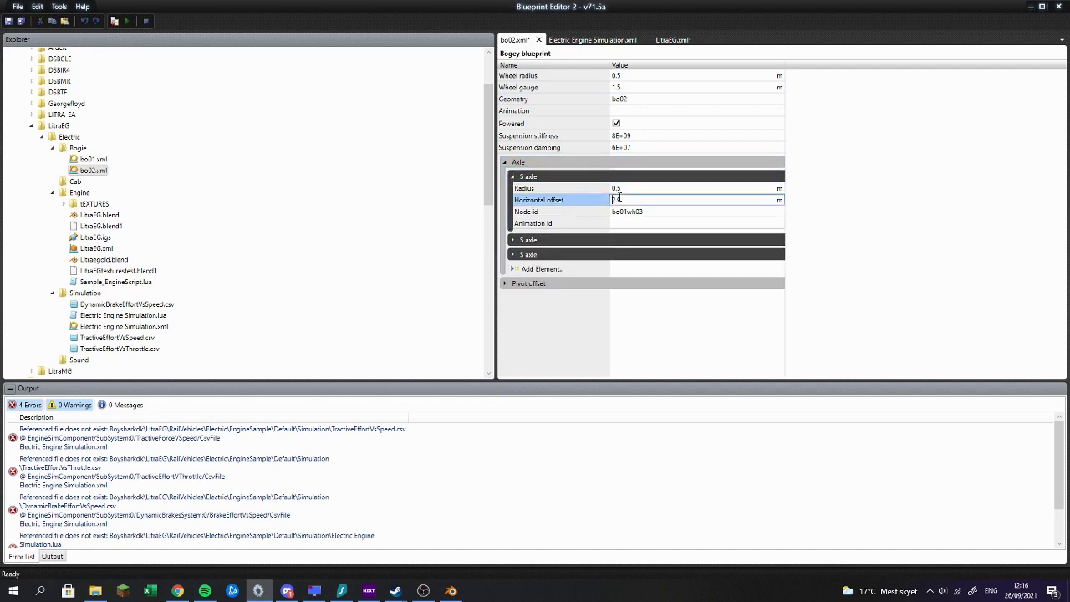
Step: Expand the other two axles and set their horizontal offsets to -4.9 m for the second and -7.1 m for the third
{"action": "left_click", "coordinate": [595, 240]}
{"action": "left_click", "coordinate": [615, 264]}
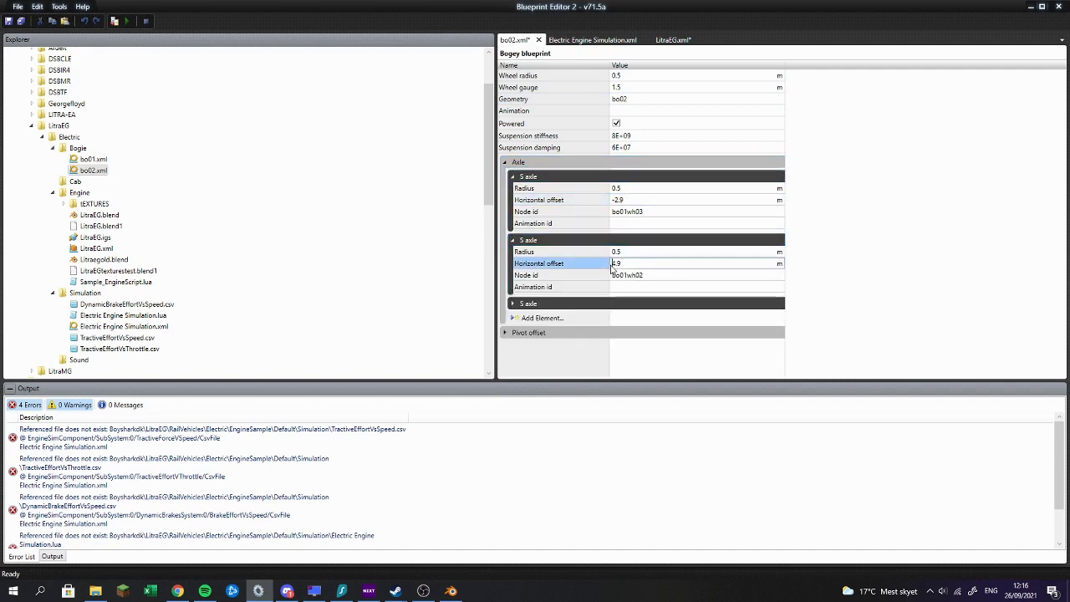
{"action": "left_click", "coordinate": [612, 304]}
{"action": "left_click", "coordinate": [612, 327]}
{"action": "type", "text": "-7.1"}
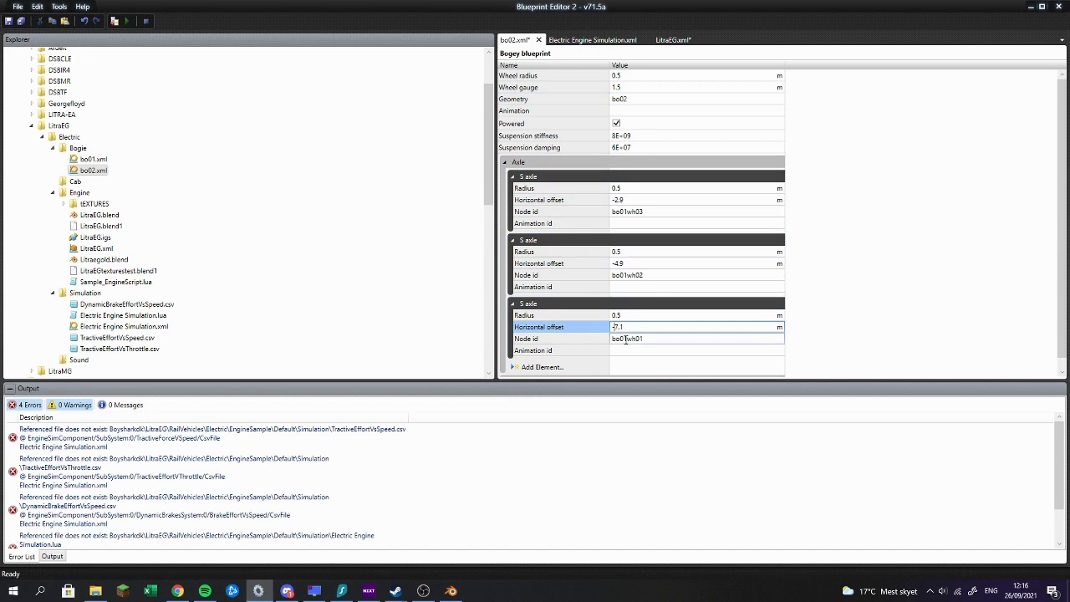
Step: Set the node ids to bo02wh01 for the third axle, bo02wh02 for the second and bo02wh03 for the first
{"action": "left_click", "coordinate": [627, 338]}
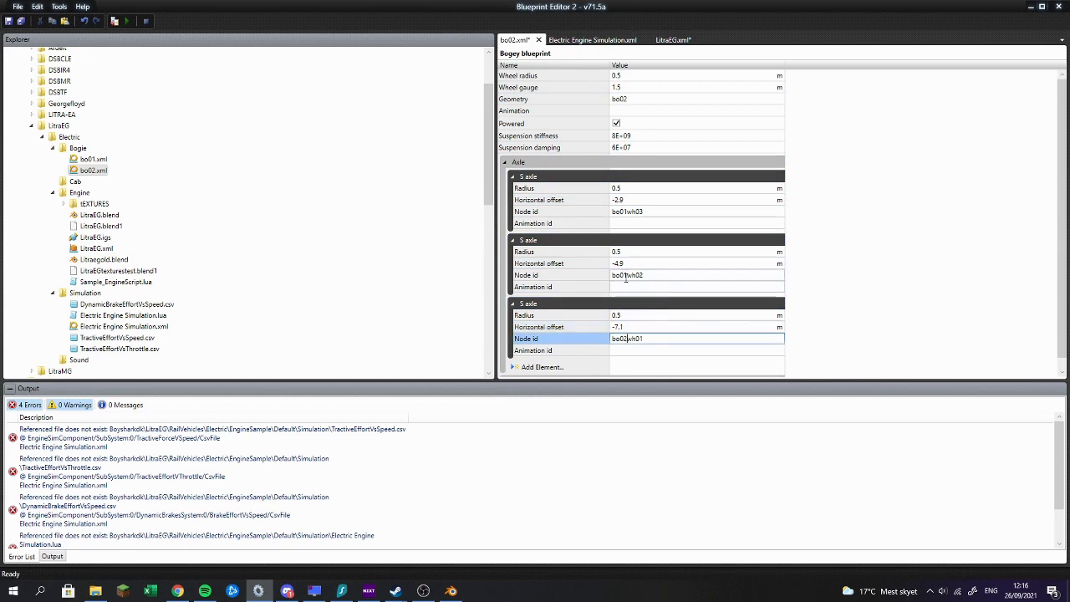
{"action": "left_click", "coordinate": [660, 274]}
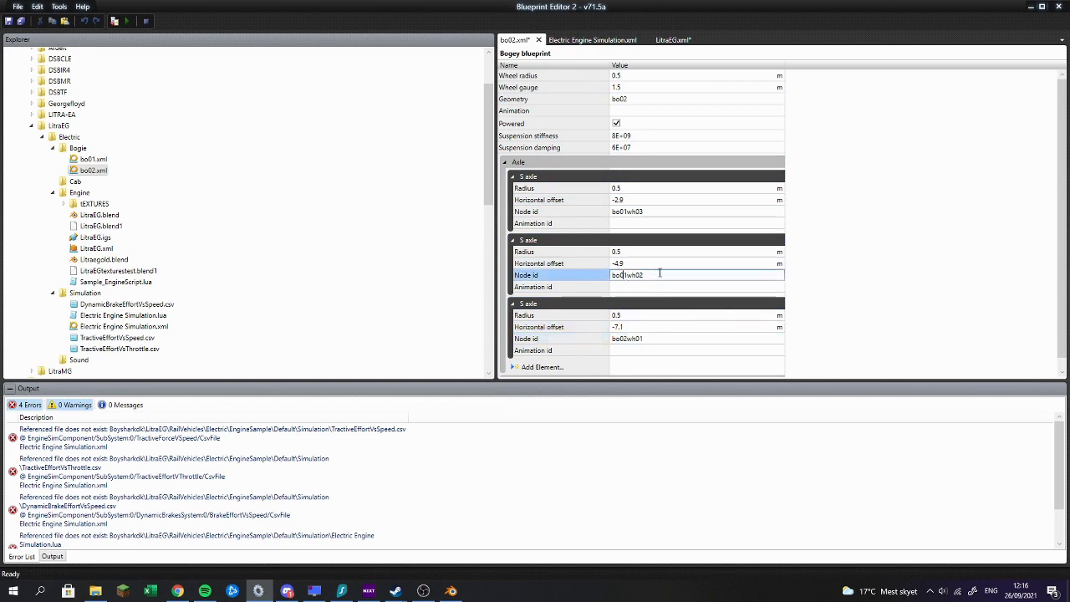
{"action": "left_click", "coordinate": [626, 213]}
{"action": "key", "text": "BackSpace"}
{"action": "type", "text": "2"}
Step: Correct the third axle's node id to bo02wh03, comparing it with the outermost wheelset's name in Blender
{"action": "key", "text": "alt+Tab"}
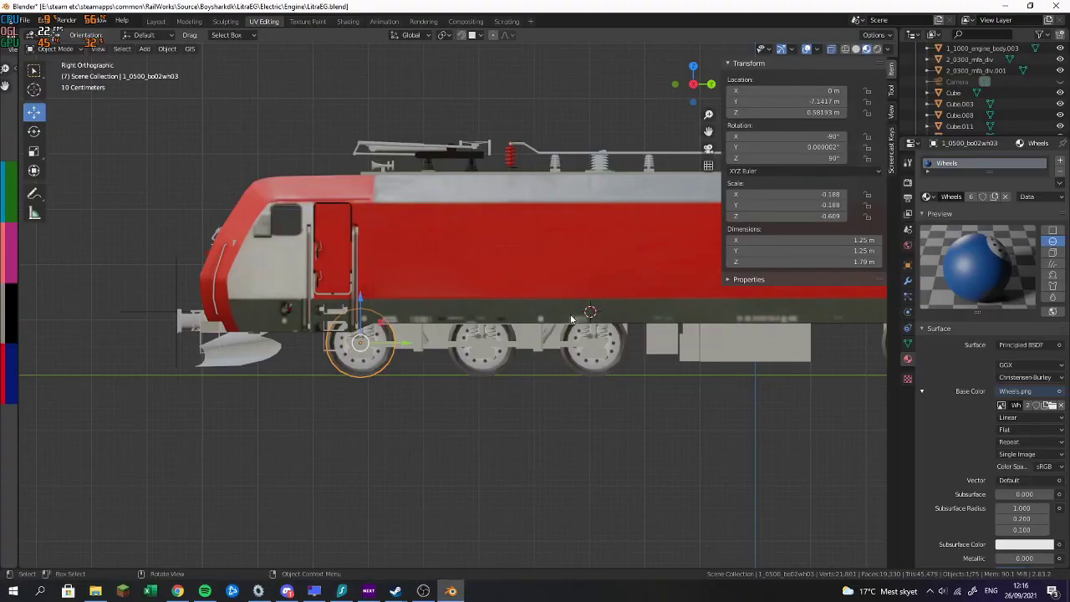
{"action": "key", "text": "alt+Tab"}
{"action": "left_click", "coordinate": [643, 338]}
{"action": "key", "text": "alt+Tab"}
{"action": "key", "text": "alt+Tab"}
{"action": "left_click", "coordinate": [675, 334]}
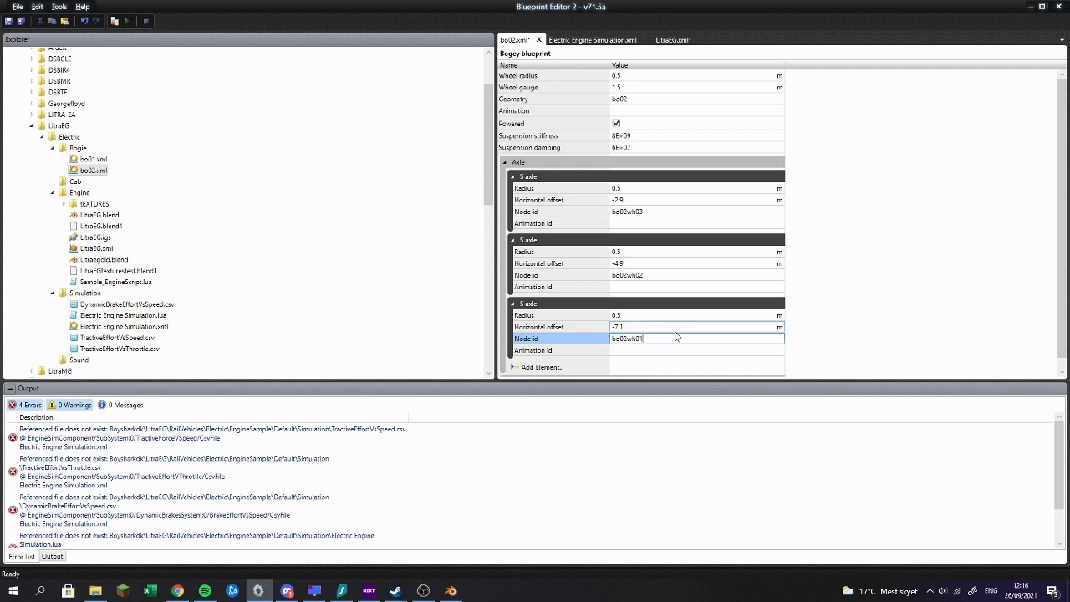
{"action": "left_click", "coordinate": [660, 222]}
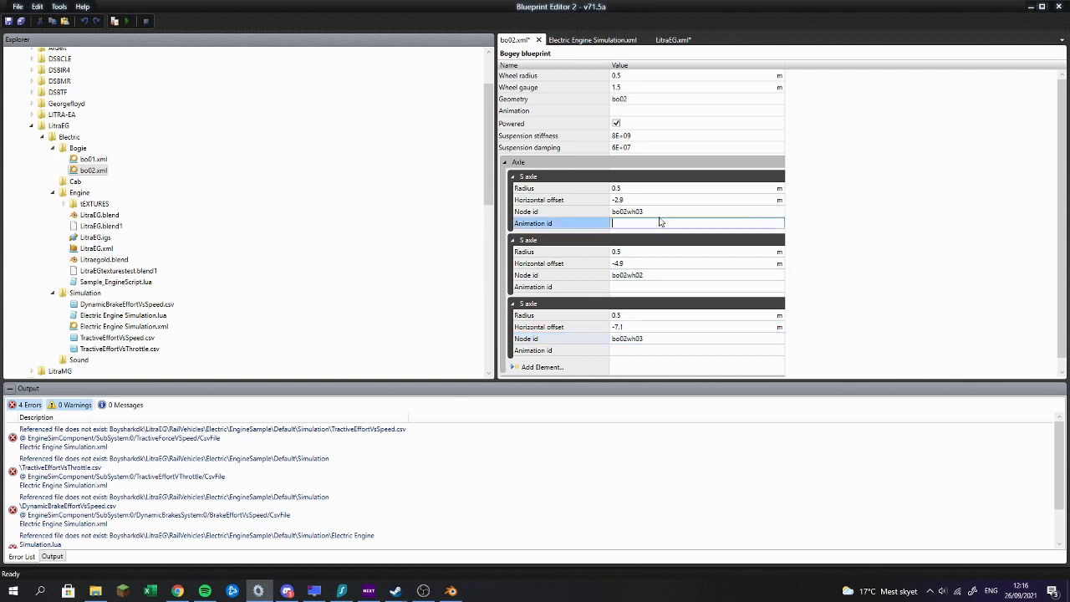
Step: Correct the first axle's node id to bo02wh01, checking the innermost wheelset in Blender, and save the blueprint
{"action": "left_click", "coordinate": [659, 215]}
{"action": "key", "text": "alt+Tab"}
{"action": "left_click", "coordinate": [590, 372]}
{"action": "key", "text": "alt+Tab"}
{"action": "key", "text": "ctrl+s"}
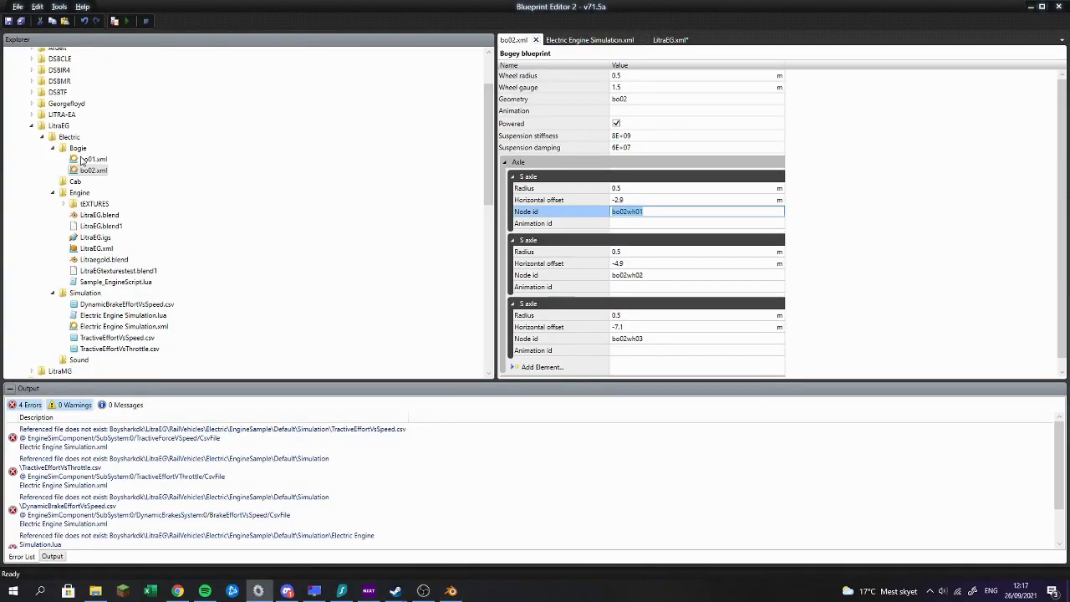
{"action": "scroll", "coordinate": [554, 168], "scroll_direction": "down", "scroll_amount": 1}
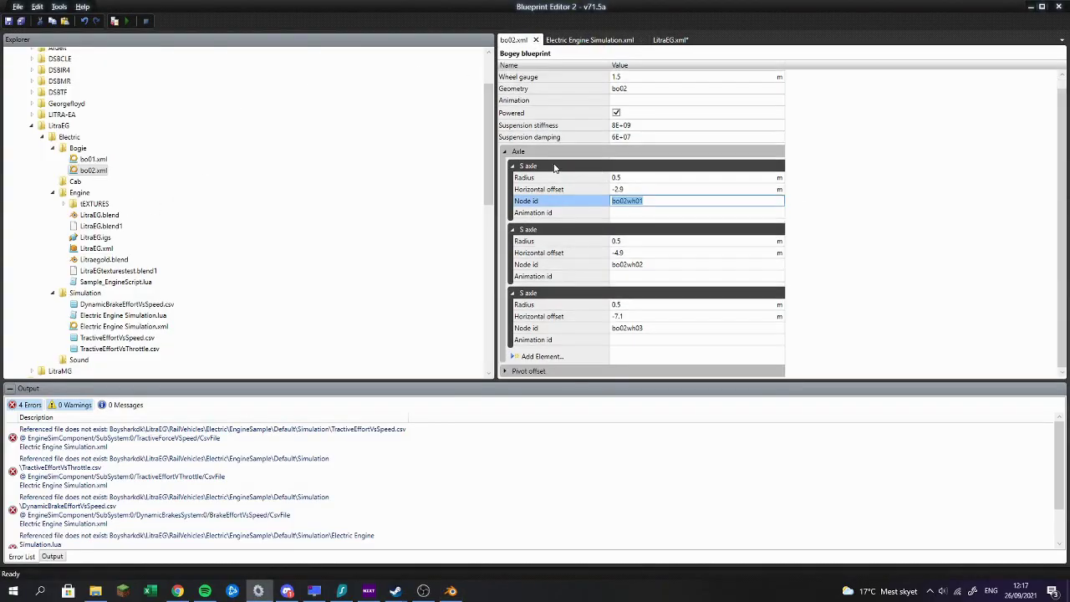
Step: Return to the LitraEG.xml engine blueprint and collapse its control container and render components
{"action": "double_click", "coordinate": [96, 249]}
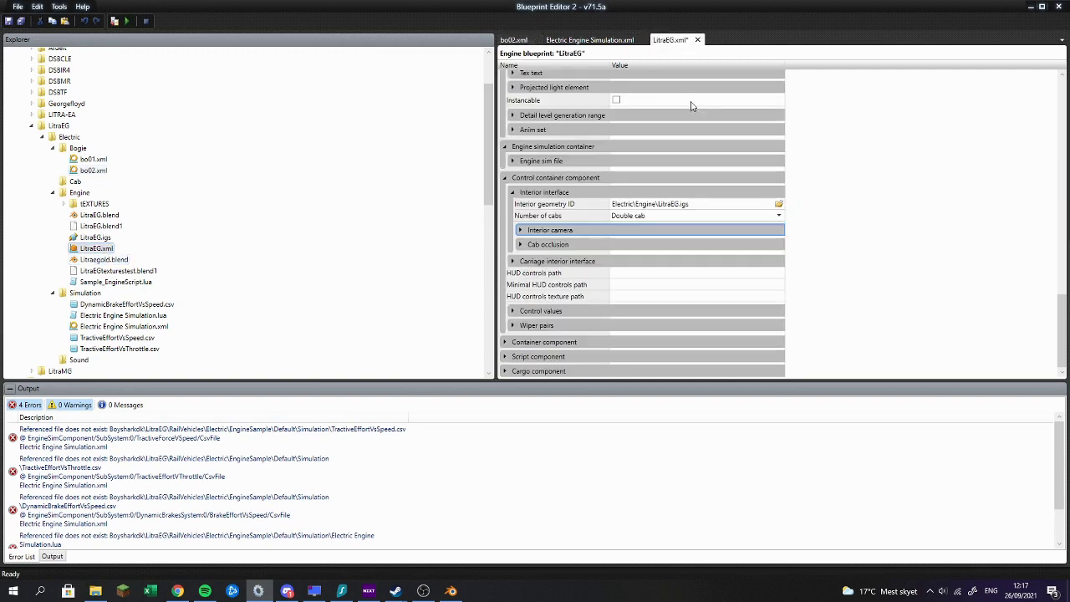
{"action": "left_click", "coordinate": [560, 191]}
{"action": "double_click", "coordinate": [559, 179]}
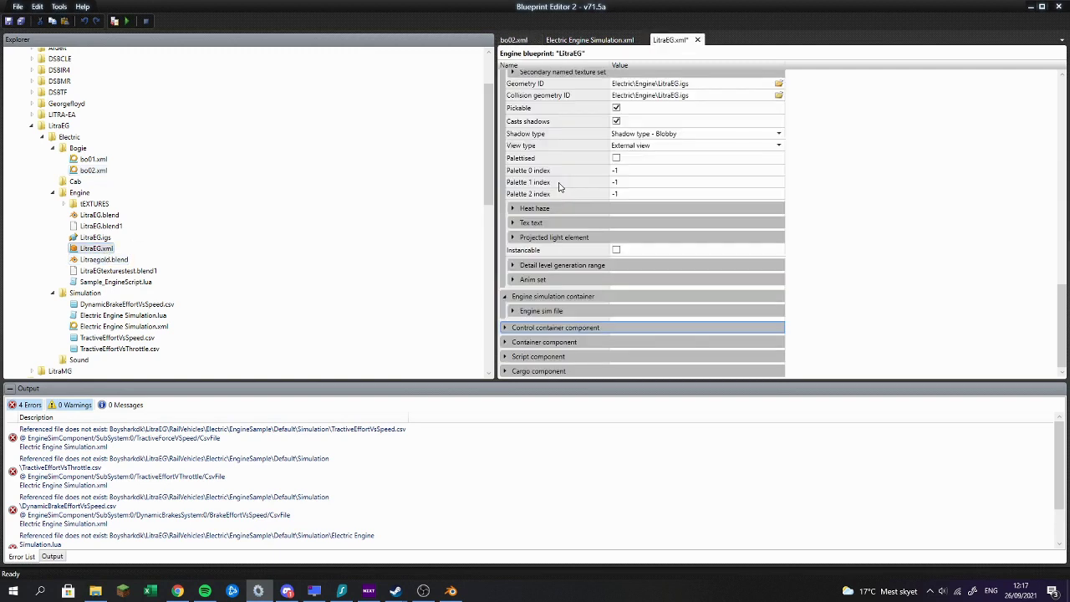
{"action": "scroll", "coordinate": [548, 277], "scroll_direction": "up", "scroll_amount": 2}
{"action": "double_click", "coordinate": [548, 153]}
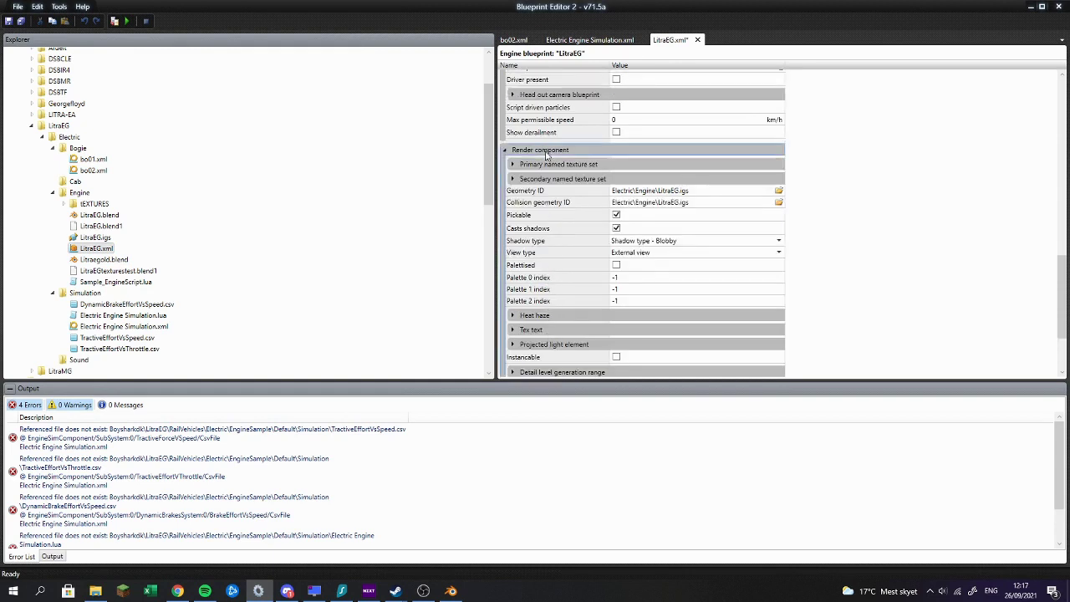
{"action": "scroll", "coordinate": [547, 172], "scroll_direction": "up", "scroll_amount": 1}
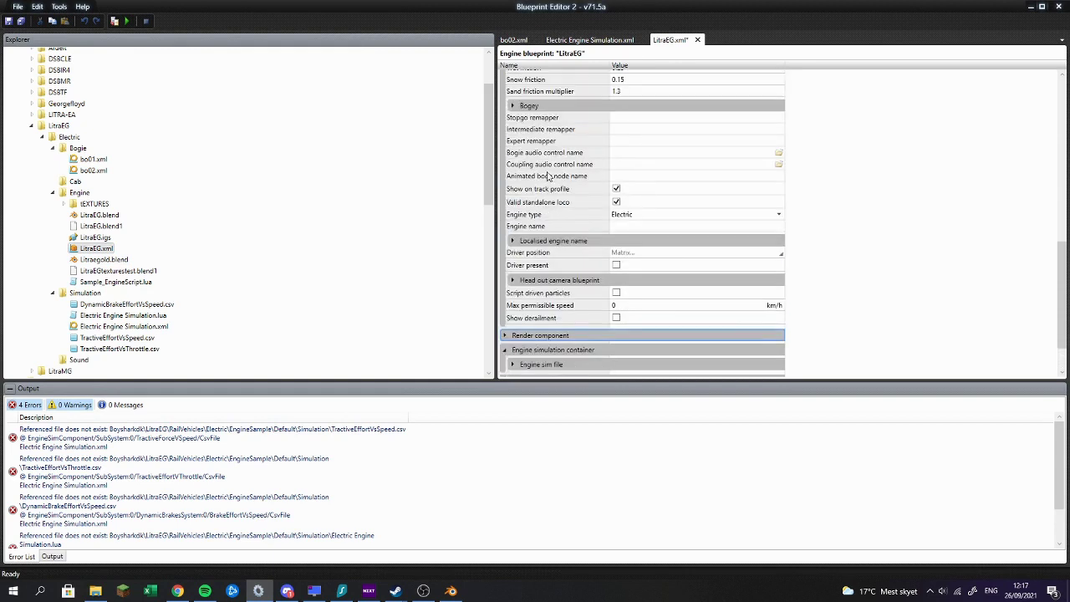
Step: Expand the engine blueprint's Bogey section and access its two S bogey elements
{"action": "double_click", "coordinate": [528, 108]}
{"action": "left_click", "coordinate": [537, 120]}
{"action": "left_click", "coordinate": [539, 134]}
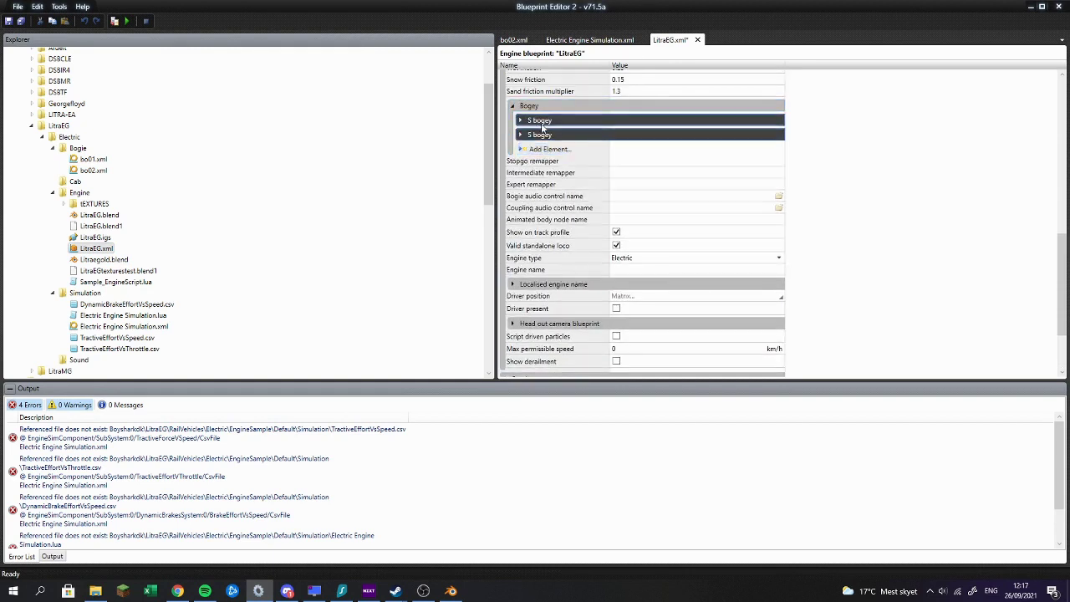
Step: Expand the first bogey entry, switch to Blender and set the 1_0500_bo01 bogie's origin to its geometry
{"action": "double_click", "coordinate": [542, 124]}
{"action": "left_click", "coordinate": [631, 134]}
{"action": "key", "text": "alt+Tab"}
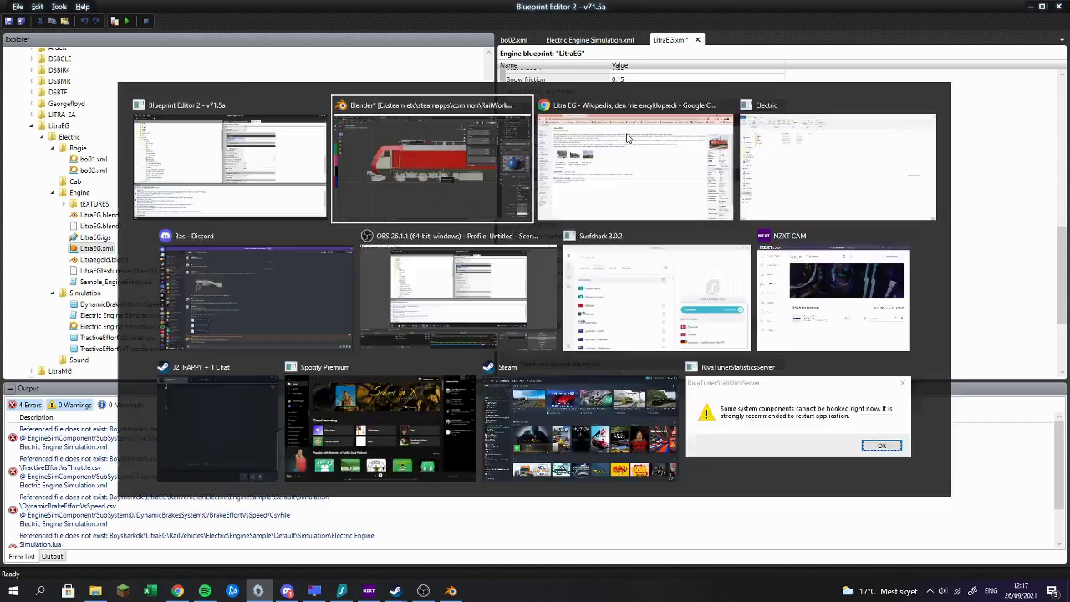
{"action": "left_click", "coordinate": [536, 335]}
{"action": "left_click_drag", "start_coordinate": [736, 334], "coordinate": [305, 285]}
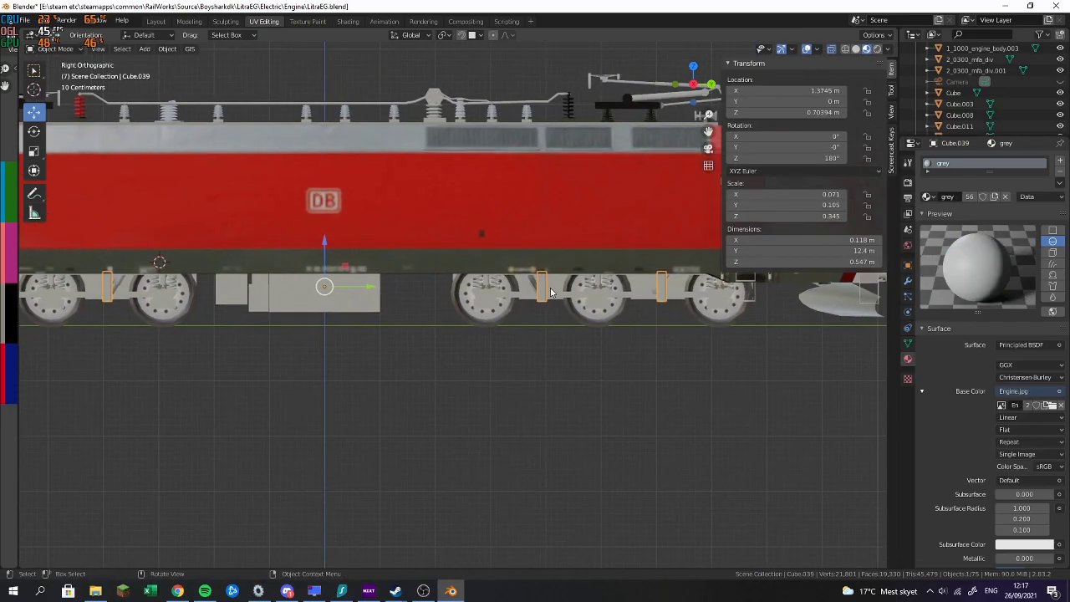
{"action": "left_click", "coordinate": [550, 288]}
{"action": "left_click_drag", "start_coordinate": [653, 275], "coordinate": [594, 276]}
{"action": "right_click", "coordinate": [583, 274]}
{"action": "mouse_move", "coordinate": [580, 274]}
{"action": "left_click", "coordinate": [632, 286]}
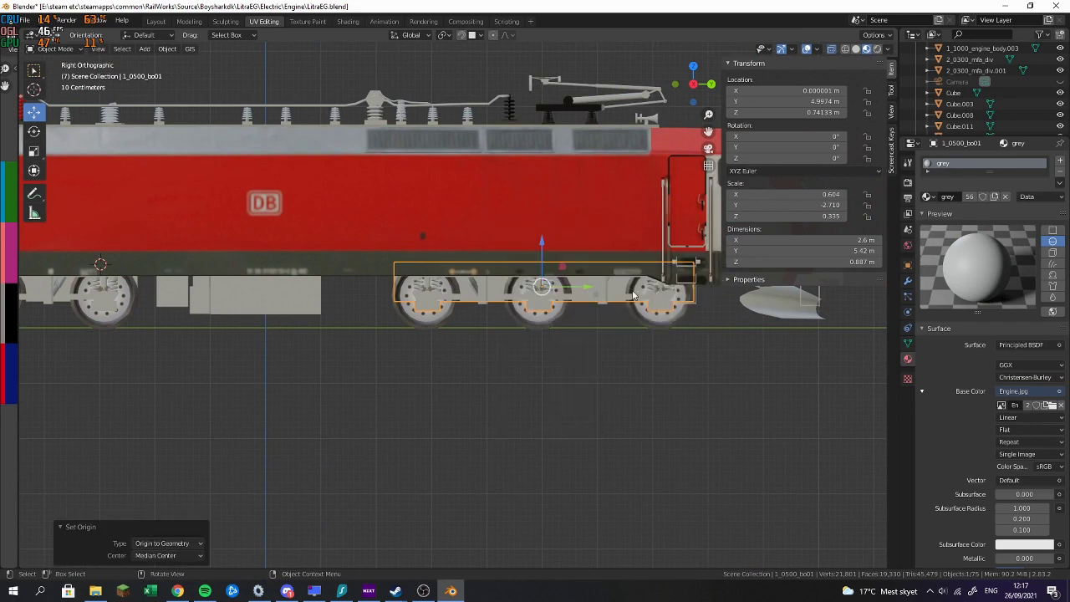
Step: In Blueprint Editor, fill the first bogey's pivot X with 4.99743 m and pivot Y with 0.741333 m from the Blender location
{"action": "key", "text": "alt+Tab"}
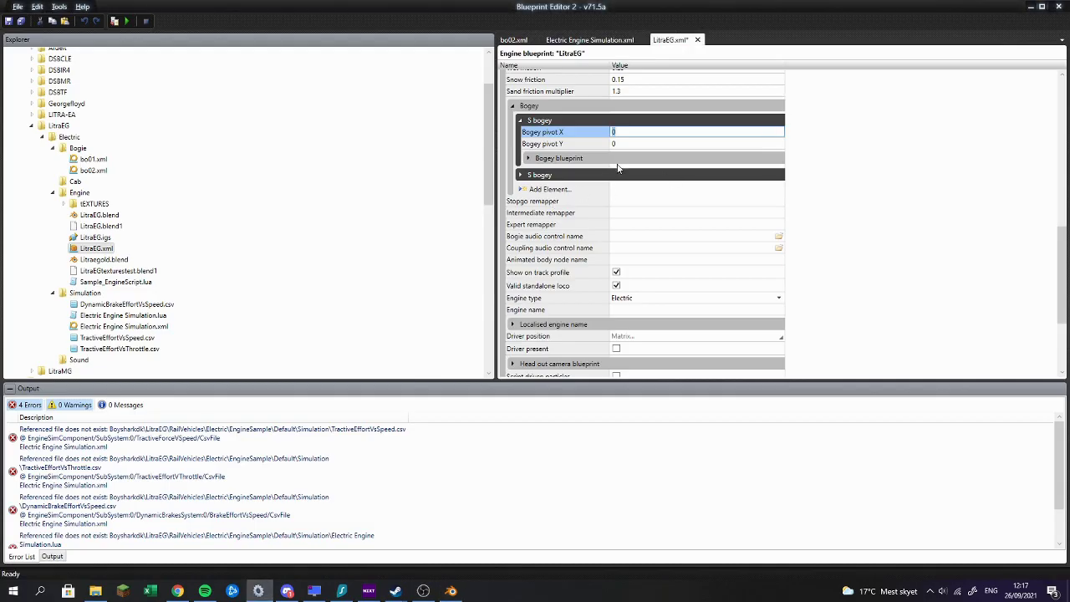
{"action": "type", "text": "4.99743 m"}
{"action": "key", "text": "alt+Tab"}
{"action": "double_click", "coordinate": [777, 114]}
{"action": "key", "text": "ctrl+c"}
{"action": "key", "text": "alt+Tab"}
{"action": "left_click", "coordinate": [638, 145]}
Step: Set the first bogey's blueprint set ID to provider Boysharkdk and product LitraEG
{"action": "left_click", "coordinate": [645, 159]}
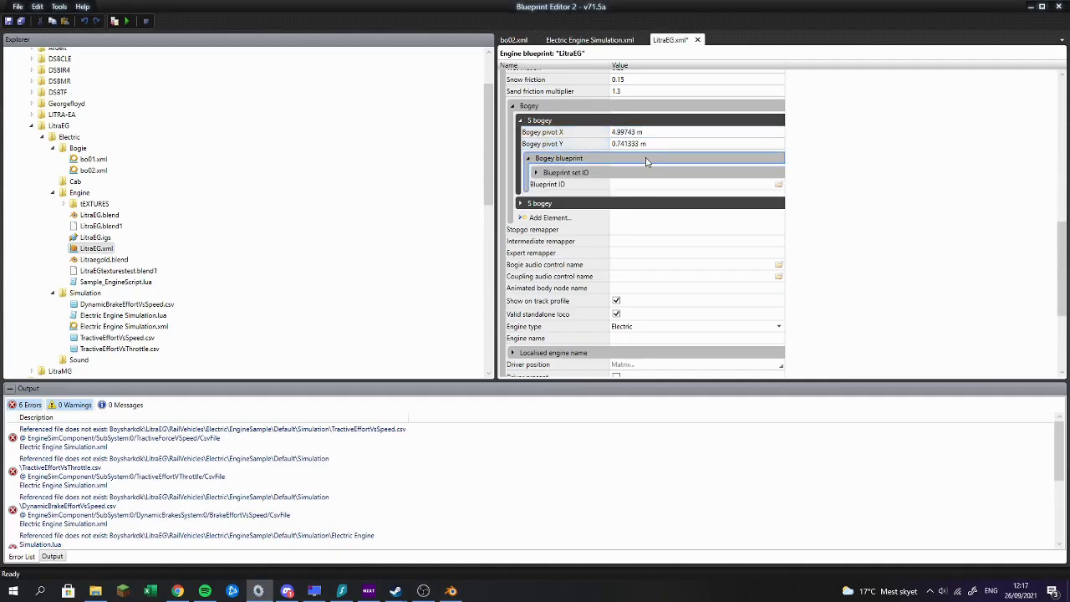
{"action": "left_click", "coordinate": [644, 171]}
{"action": "left_click", "coordinate": [638, 184]}
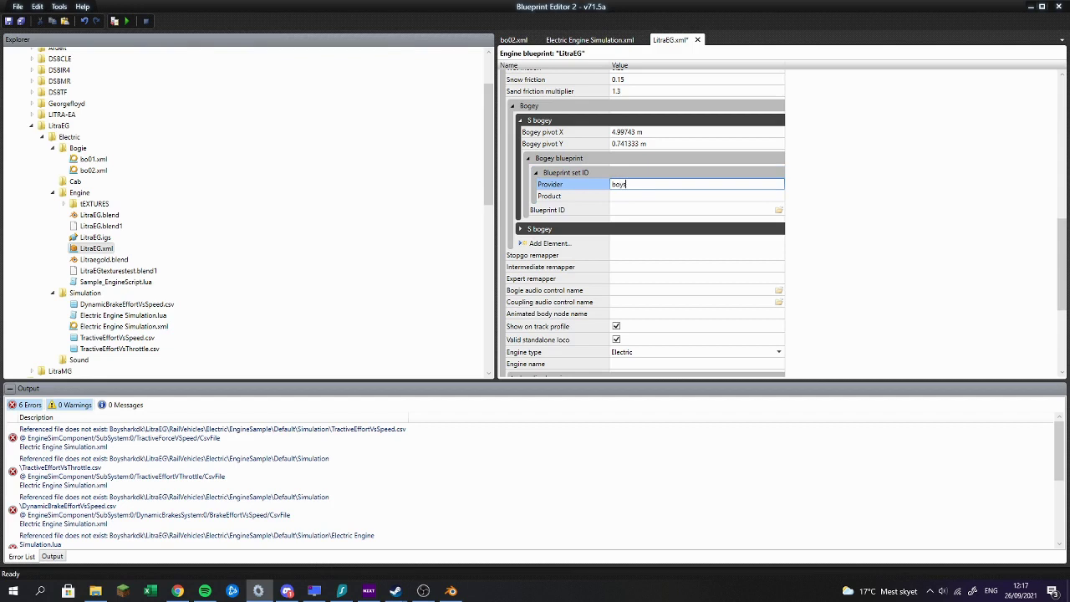
{"action": "type", "text": "Boysharkdk"}
{"action": "key", "text": "Tab"}
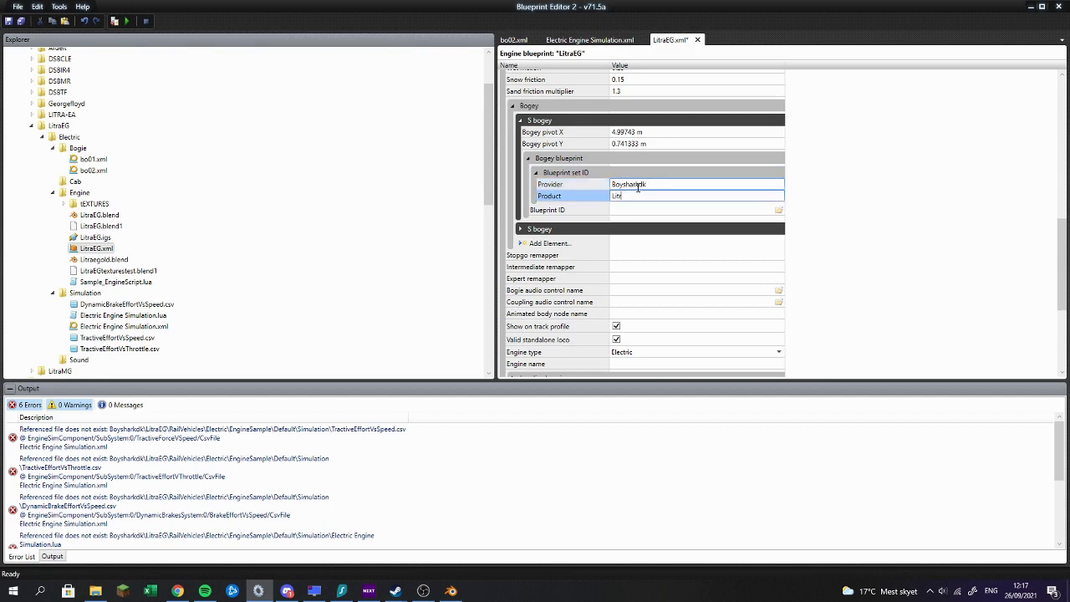
Step: Set the first bogey's blueprint ID to Electric\Bogie\bo01.xml by copying the file reference from the explorer
{"action": "left_click", "coordinate": [683, 208]}
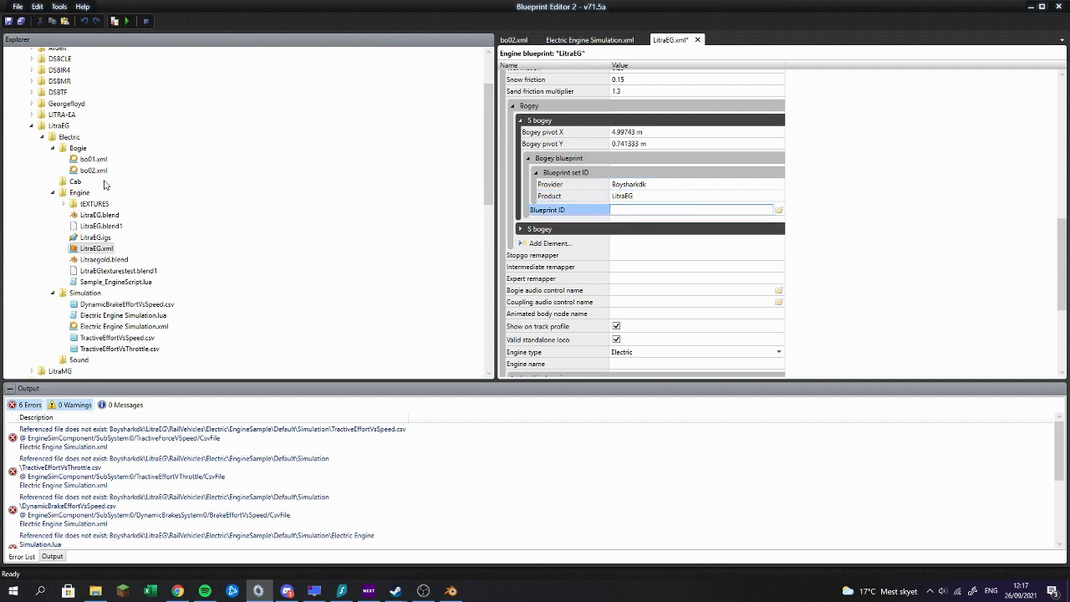
{"action": "right_click", "coordinate": [95, 161]}
{"action": "left_click", "coordinate": [124, 230]}
{"action": "left_click", "coordinate": [661, 210]}
{"action": "key", "text": "ctrl+v"}
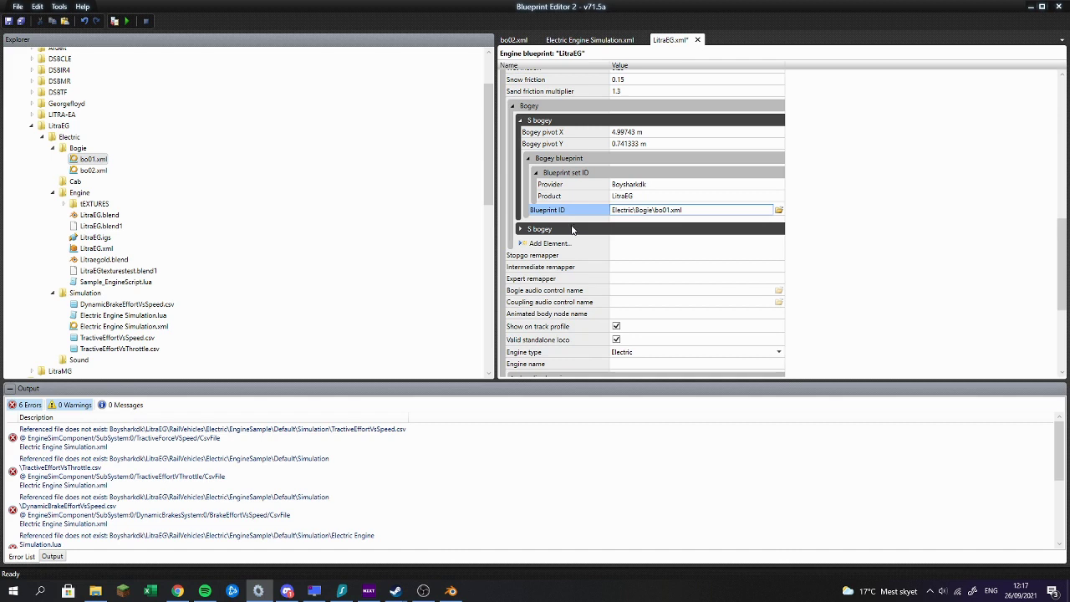
Step: Expand the second bogey entry and remove the unit from the first bogey's pivots, leaving X 4.99743 and Y 0.741333
{"action": "double_click", "coordinate": [573, 230]}
{"action": "left_click", "coordinate": [655, 131]}
{"action": "key", "text": "ctrl+a"}
{"action": "left_click", "coordinate": [642, 241]}
{"action": "left_click", "coordinate": [652, 132]}
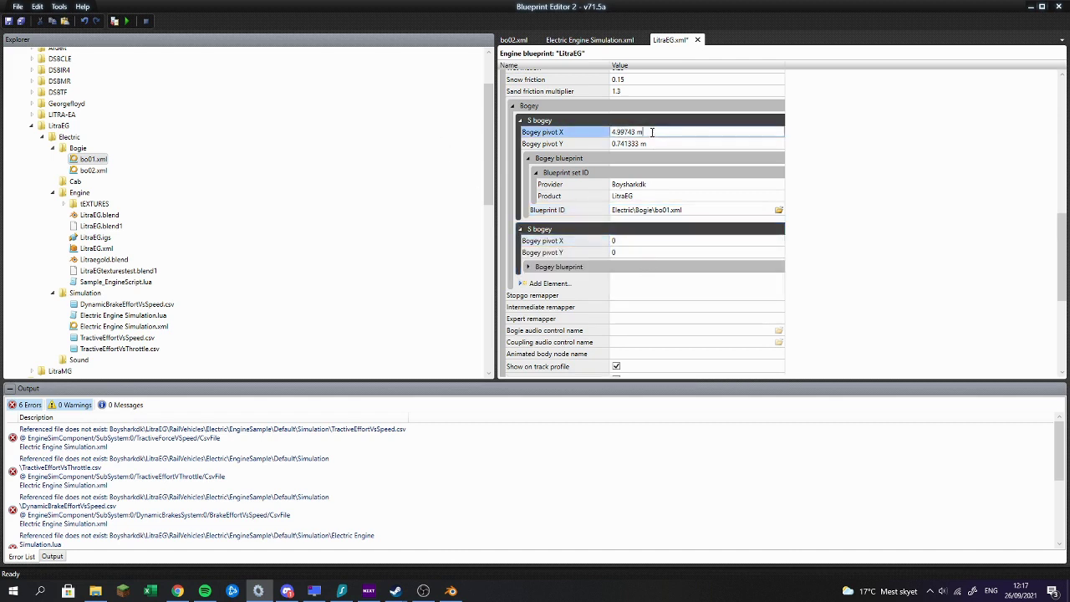
{"action": "left_click", "coordinate": [667, 143]}
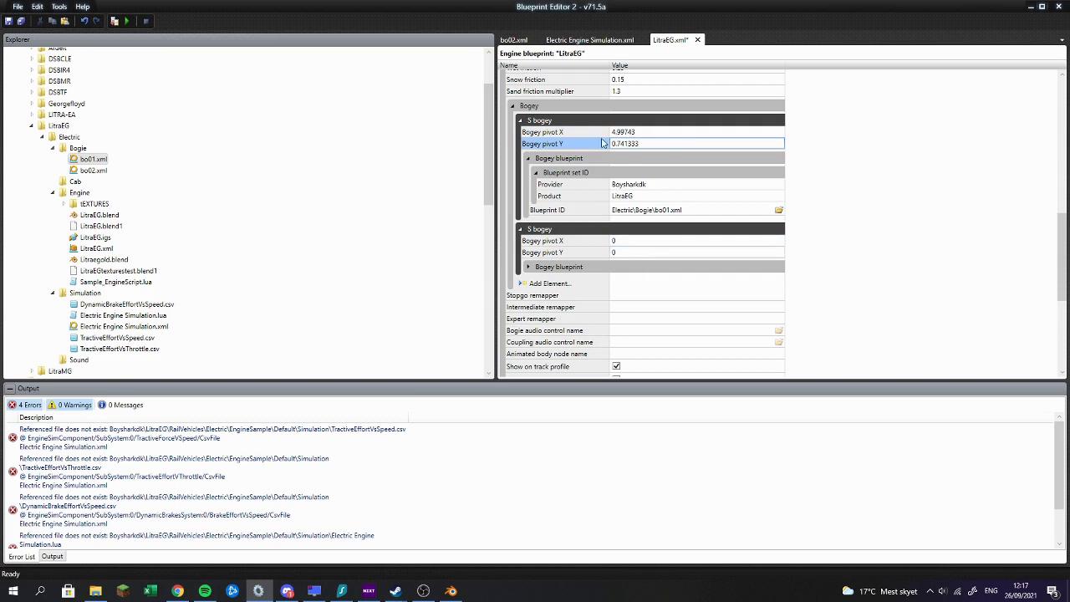
Step: Check the bo02 blueprint and the reported tractive effort file error, close Electric Engine Simulation.xml and return to the LitraEG blueprint
{"action": "left_click", "coordinate": [516, 42]}
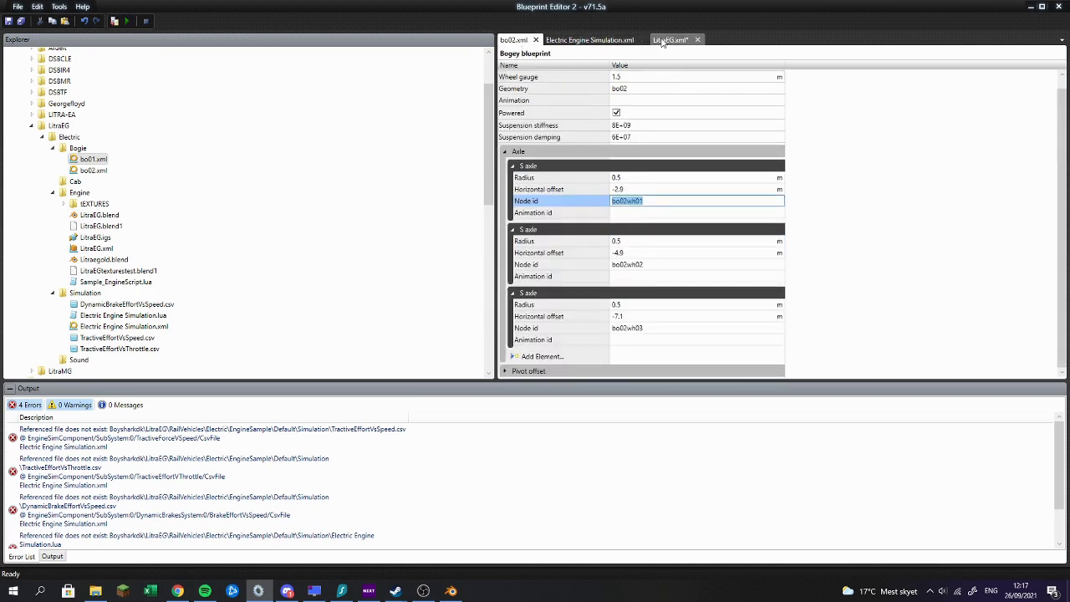
{"action": "left_click", "coordinate": [670, 40]}
{"action": "double_click", "coordinate": [391, 478]}
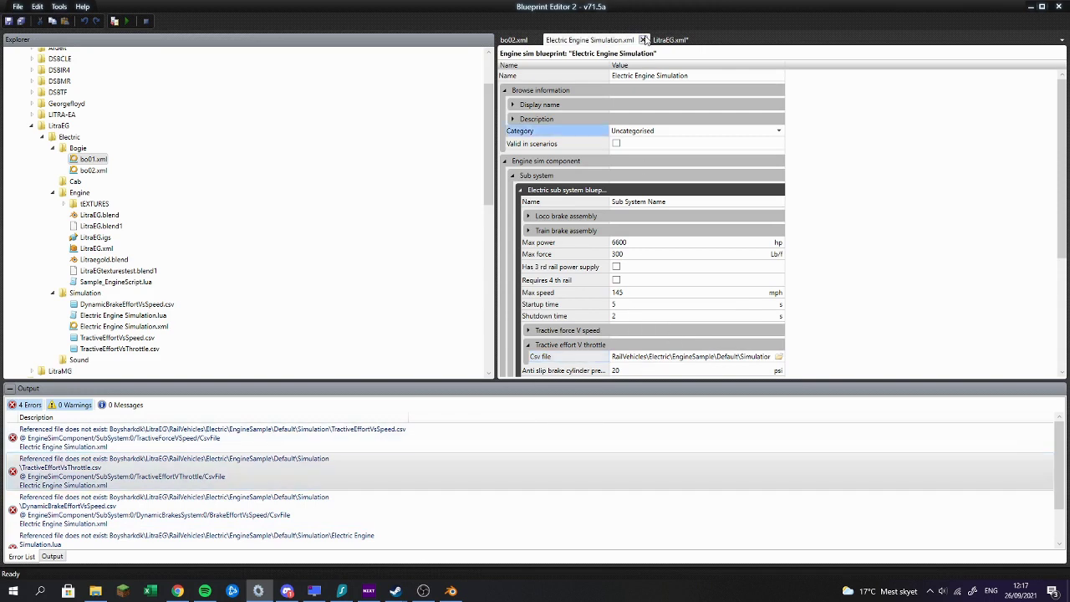
{"action": "left_click", "coordinate": [643, 40]}
{"action": "left_click", "coordinate": [565, 41]}
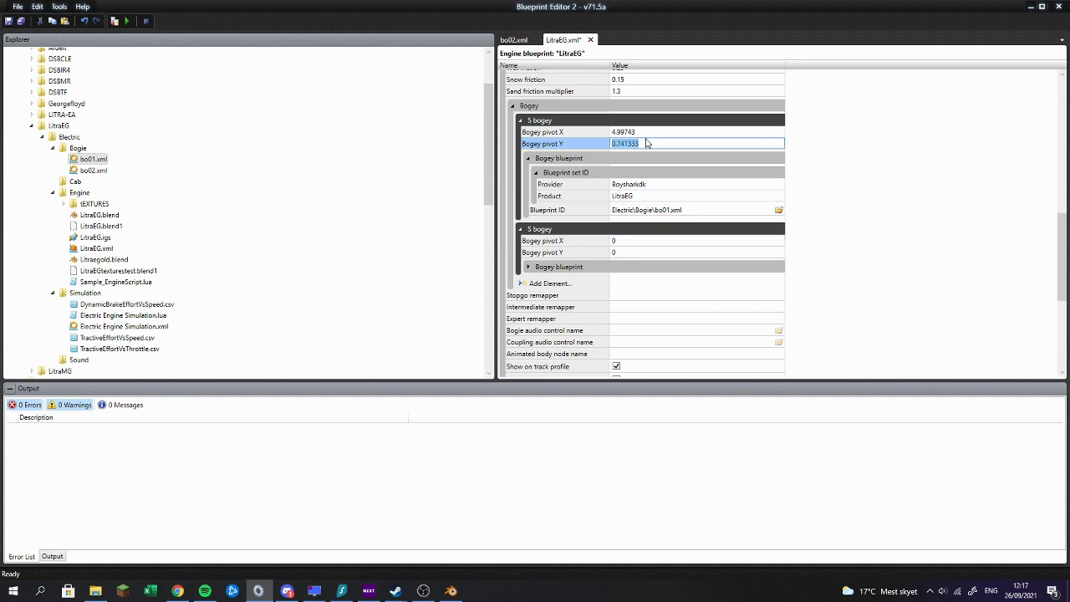
Step: Set the second bogey's pivot X to -4.99743 and pivot Y to 0.741333, reusing the first bogey's values
{"action": "left_click_drag", "start_coordinate": [643, 133], "coordinate": [559, 206]}
{"action": "left_click", "coordinate": [630, 252]}
{"action": "key", "text": "BackSpace"}
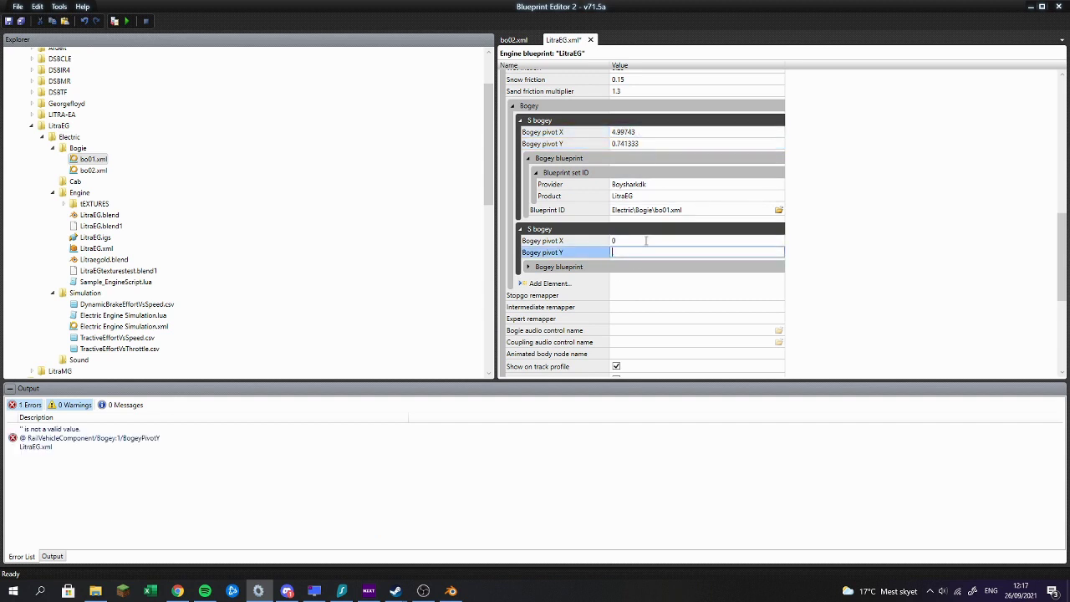
{"action": "key", "text": "shift+Tab"}
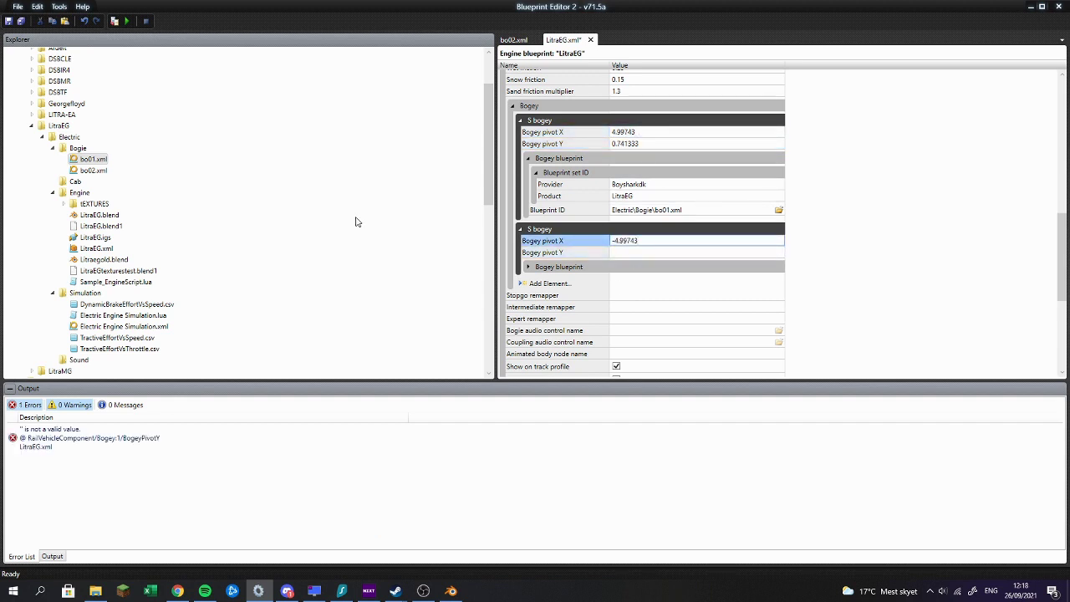
{"action": "left_click_drag", "start_coordinate": [714, 144], "coordinate": [614, 294]}
{"action": "key", "text": "ctrl+c"}
{"action": "left_click", "coordinate": [621, 251]}
{"action": "key", "text": "ctrl+v"}
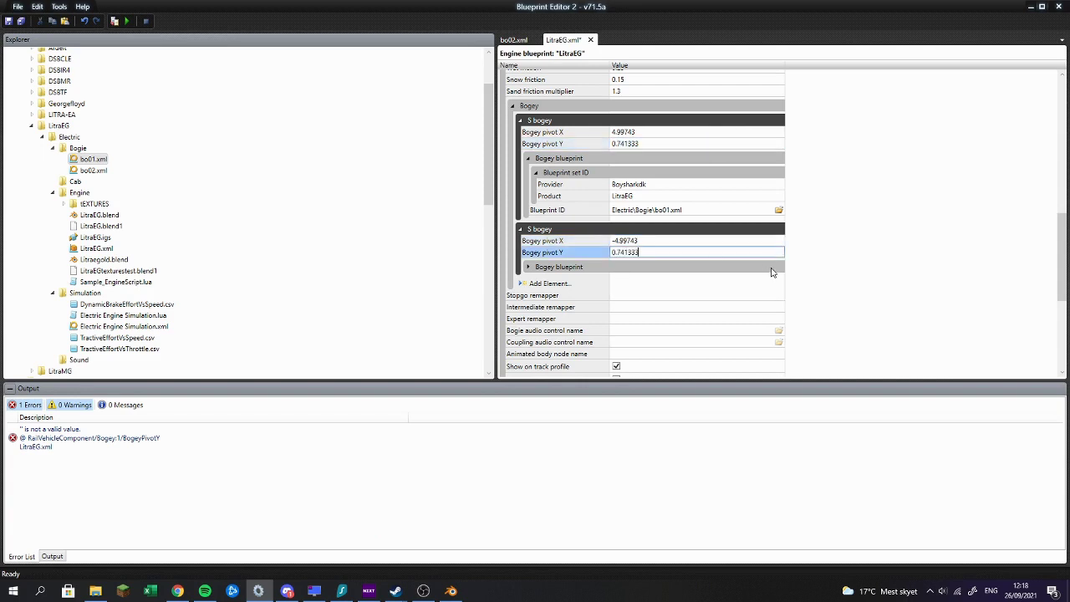
Step: Expand the second bogey's blueprint section and set its blueprint ID to Electric\Bogie\bo02.xml
{"action": "double_click", "coordinate": [707, 266]}
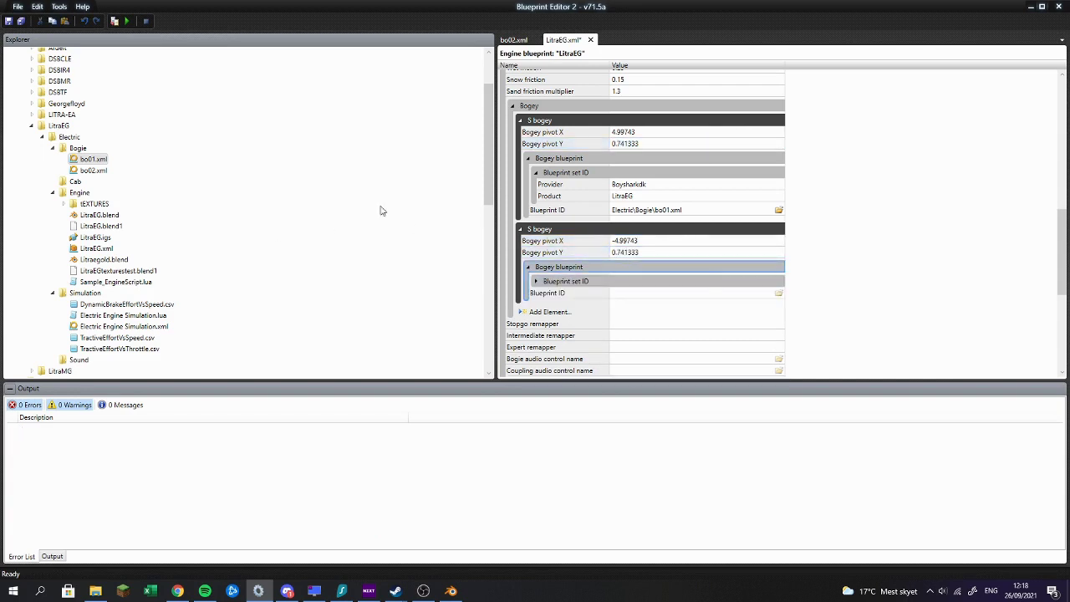
{"action": "right_click", "coordinate": [92, 170]}
{"action": "left_click", "coordinate": [114, 235]}
{"action": "left_click", "coordinate": [618, 293]}
{"action": "key", "text": "ctrl+v"}
Step: Set the second bogey's blueprint set ID to provider Boysharkdk and product LitraEG
{"action": "double_click", "coordinate": [627, 283]}
{"action": "left_click", "coordinate": [628, 294]}
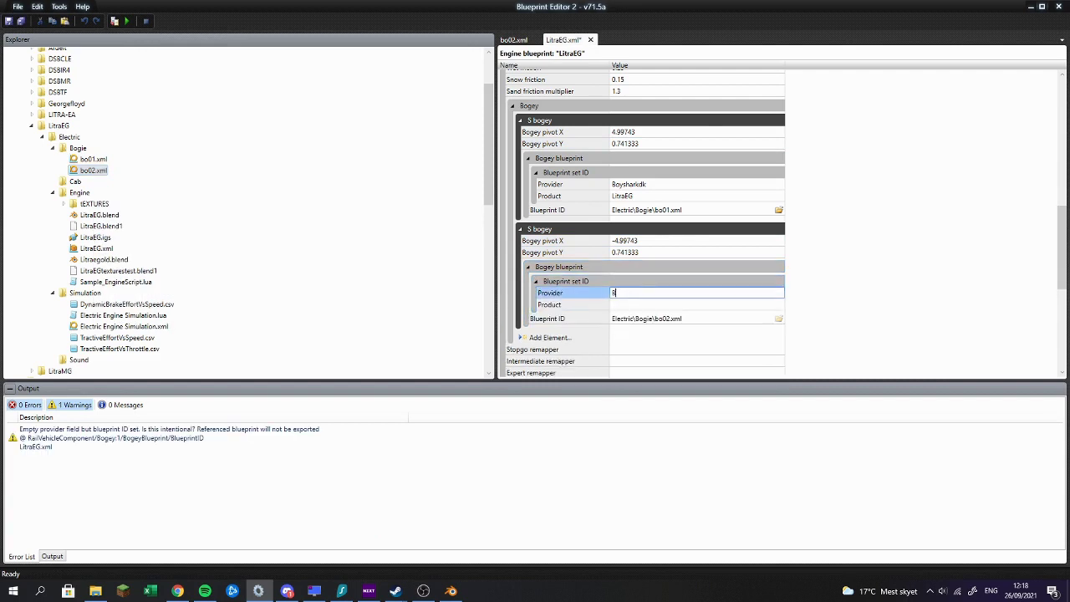
{"action": "type", "text": "LitraEG"}
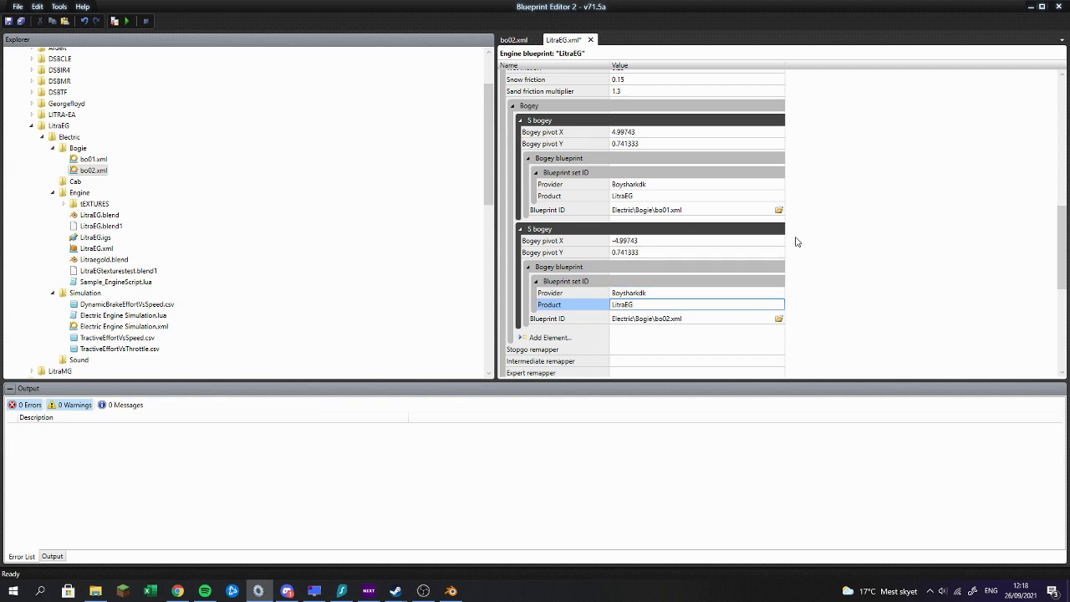
Step: Close the bo02 and LitraEG blueprints
{"action": "left_click", "coordinate": [513, 40]}
{"action": "left_click", "coordinate": [540, 40]}
{"action": "left_click", "coordinate": [541, 40]}
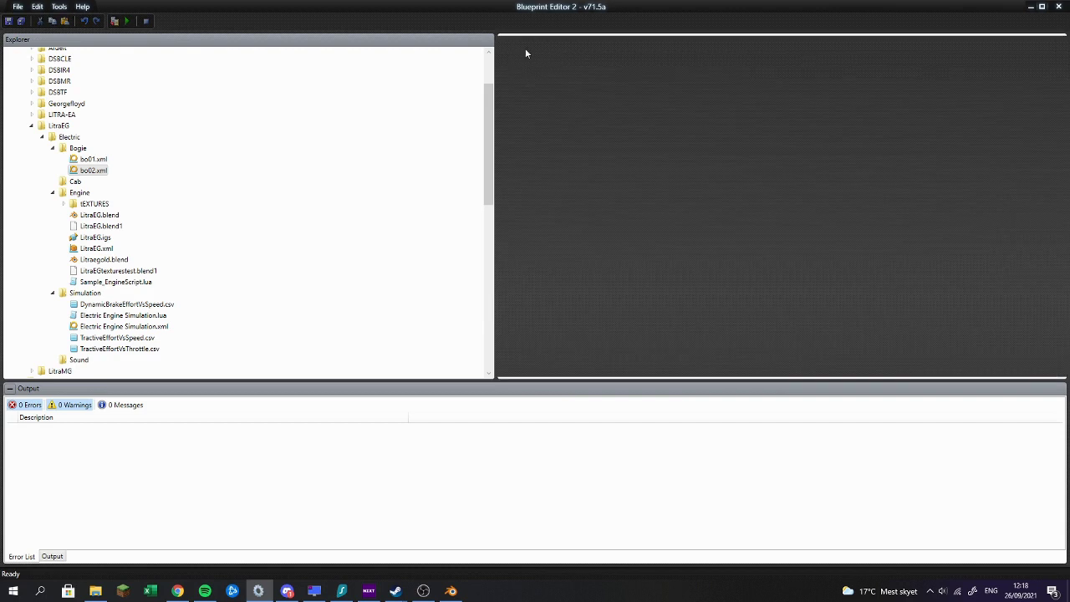
Step: Open Electric Engine Simulation.xml and set the Tractive force V speed CSV file to Electric\Simulation\TractiveEffortVsSpeed.csv
{"action": "double_click", "coordinate": [97, 326]}
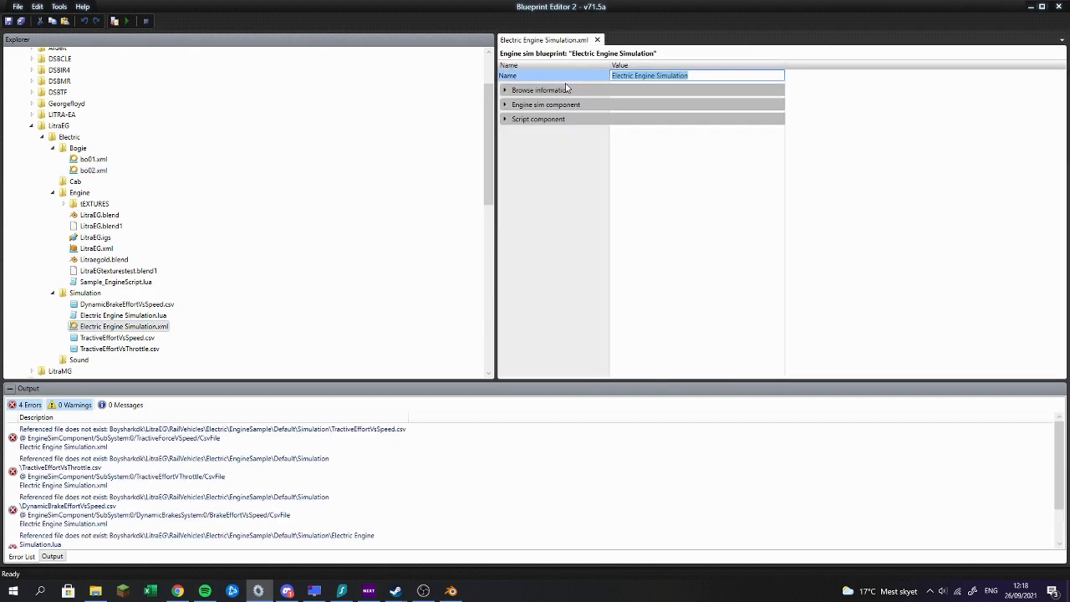
{"action": "left_click", "coordinate": [148, 429]}
{"action": "double_click", "coordinate": [294, 430]}
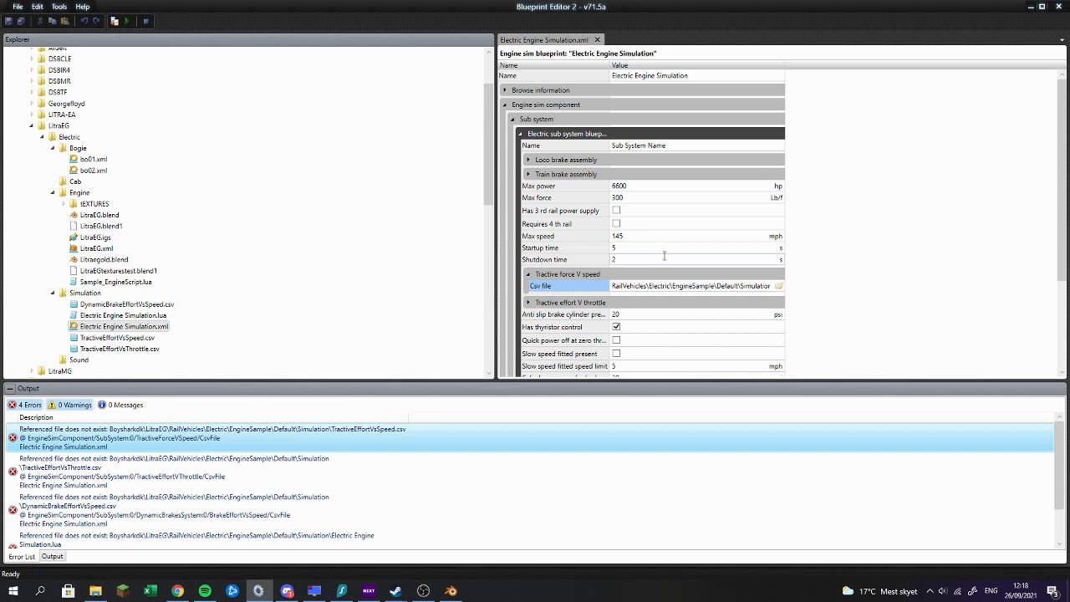
{"action": "left_click_drag", "start_coordinate": [676, 286], "coordinate": [790, 286]}
{"action": "left_click", "coordinate": [552, 277]}
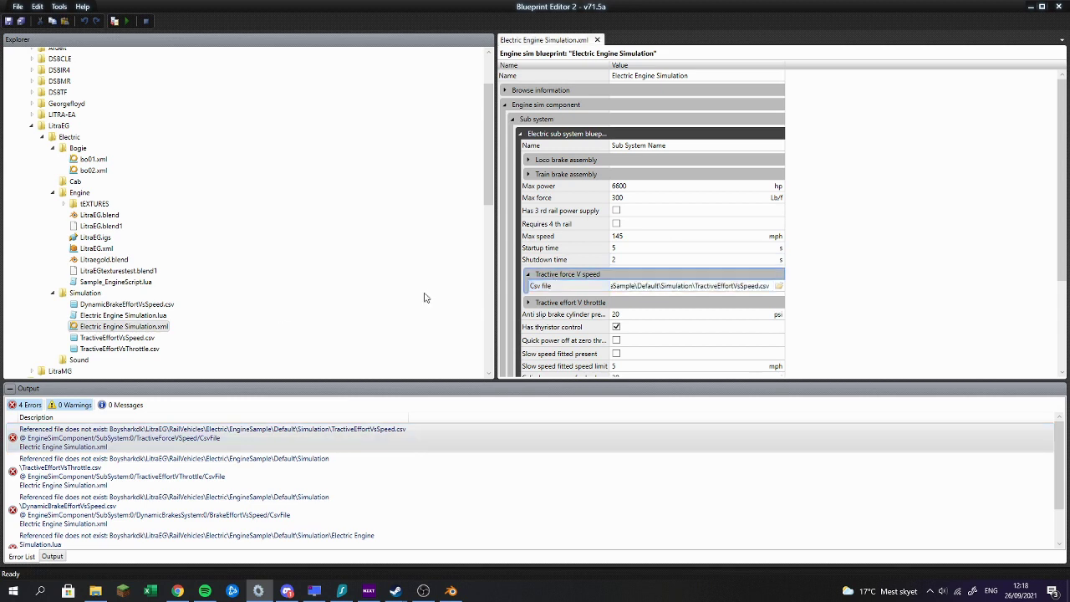
{"action": "right_click", "coordinate": [130, 348]}
{"action": "right_click", "coordinate": [140, 339]}
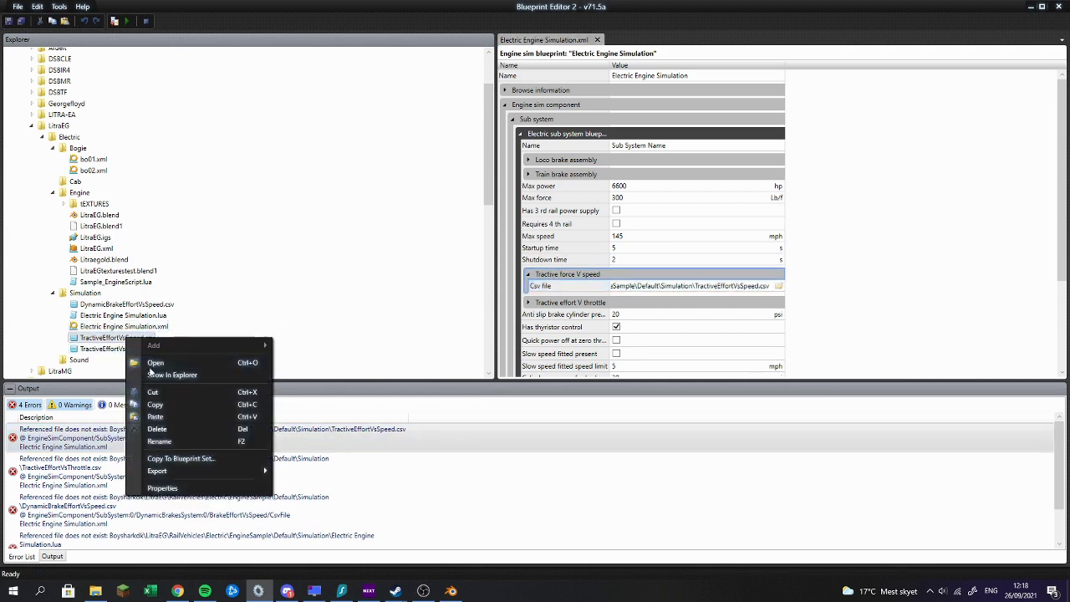
{"action": "left_click", "coordinate": [167, 406]}
{"action": "left_click", "coordinate": [654, 287]}
{"action": "key", "text": "ctrl+v"}
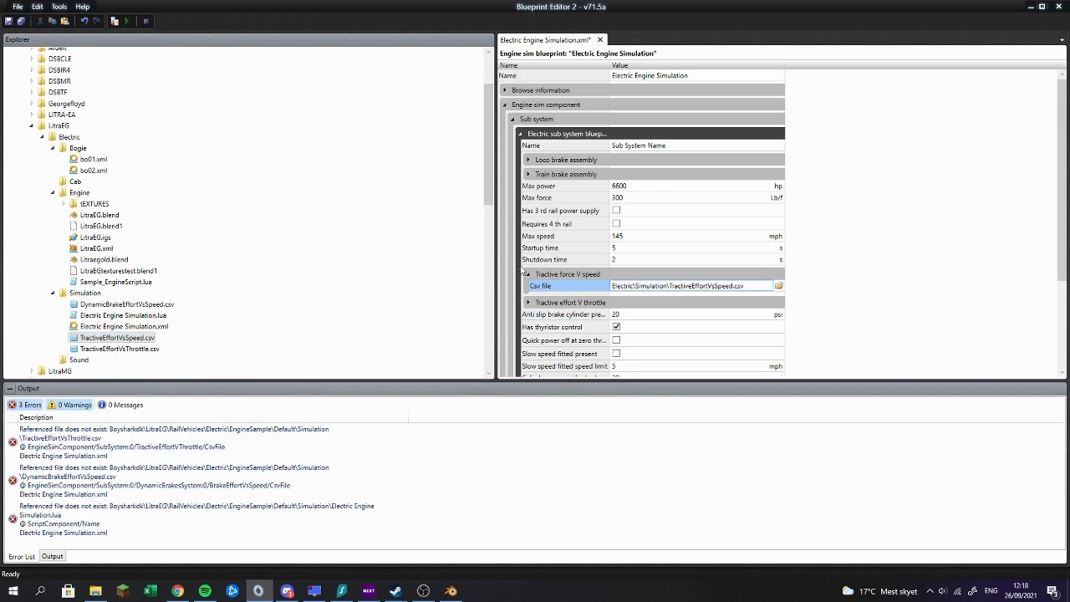
Step: Set the Tractive effort V throttle CSV file to Electric\Simulation\TractiveEffortVsThrottle.csv
{"action": "double_click", "coordinate": [265, 454]}
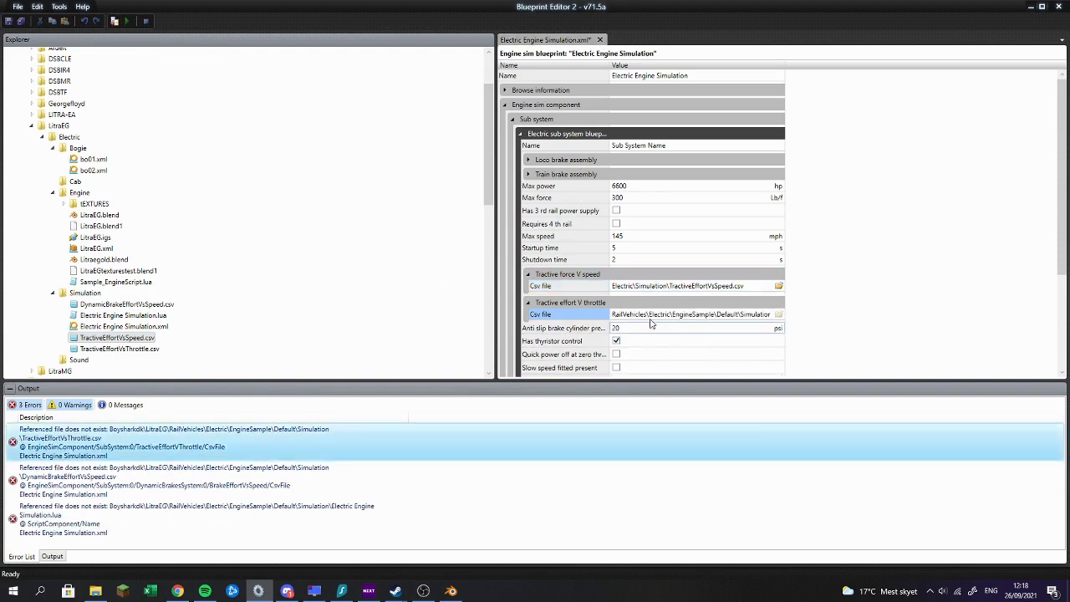
{"action": "right_click", "coordinate": [131, 349]}
{"action": "left_click", "coordinate": [161, 415]}
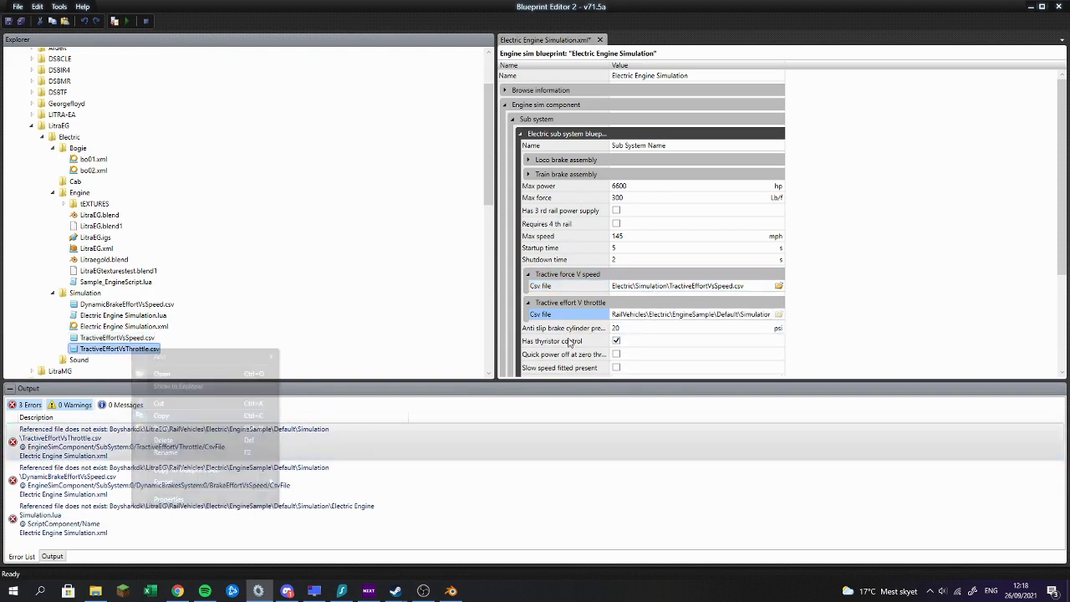
{"action": "left_click", "coordinate": [659, 313]}
{"action": "key", "text": "ctrl+v"}
Step: Set the dynamic brake's brake effort vs speed CSV file to Electric\Simulation\DynamicBrakeEffortVsSpeed.csv
{"action": "double_click", "coordinate": [239, 447]}
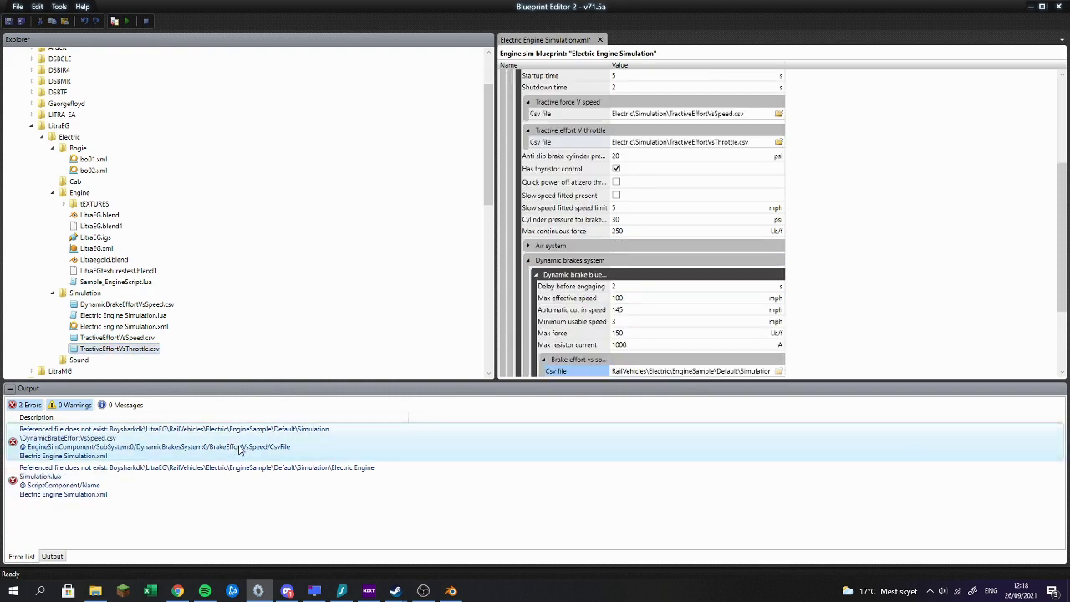
{"action": "scroll", "coordinate": [668, 351], "scroll_direction": "down", "scroll_amount": 1}
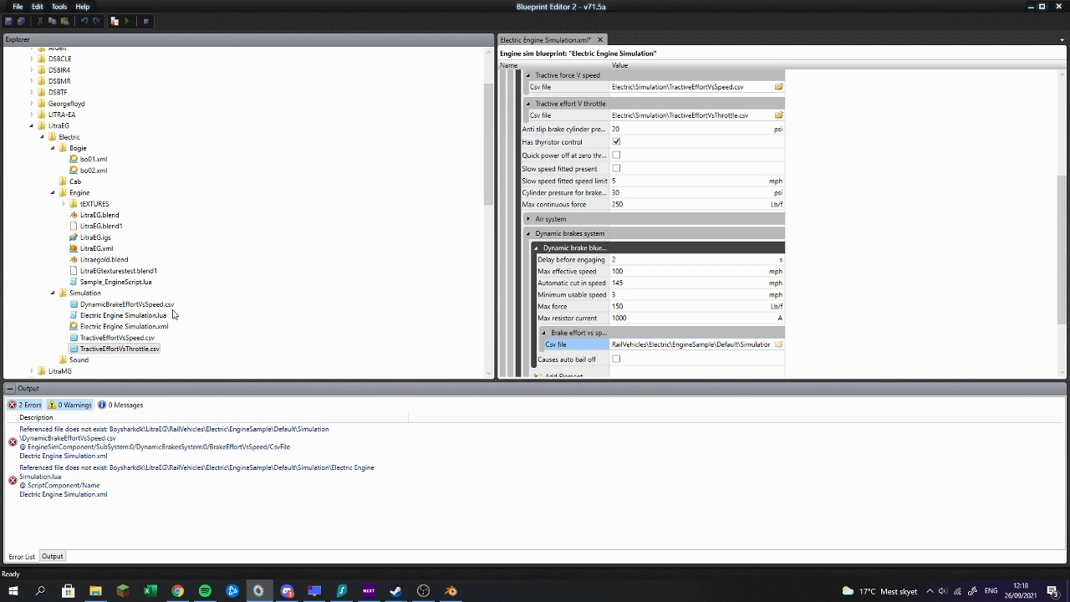
{"action": "right_click", "coordinate": [142, 308]}
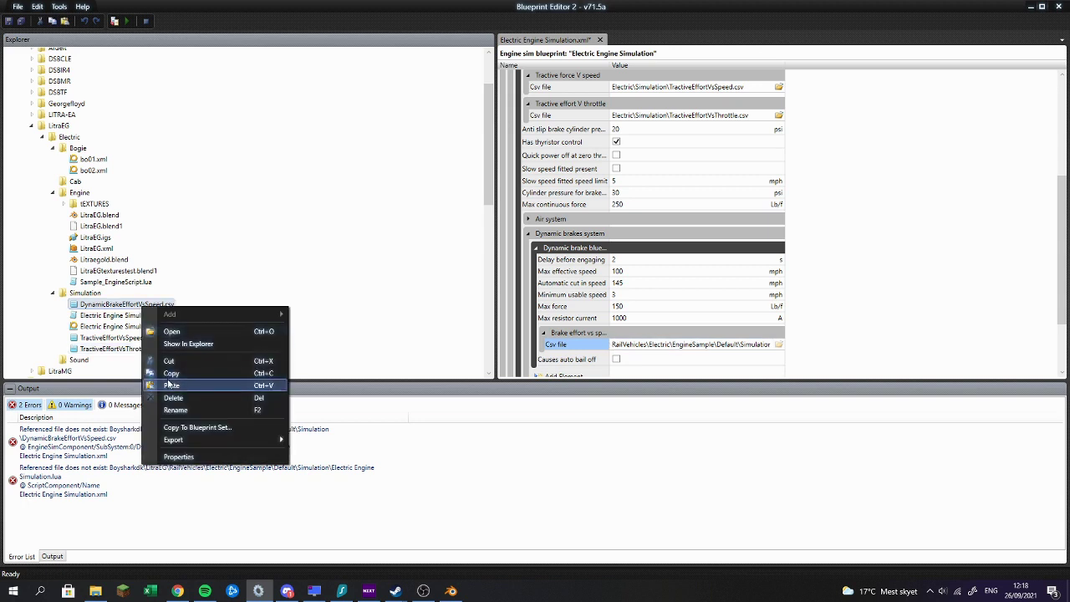
{"action": "left_click", "coordinate": [166, 376]}
{"action": "left_click", "coordinate": [719, 347]}
{"action": "key", "text": "ctrl+a"}
{"action": "key", "text": "ctrl+v"}
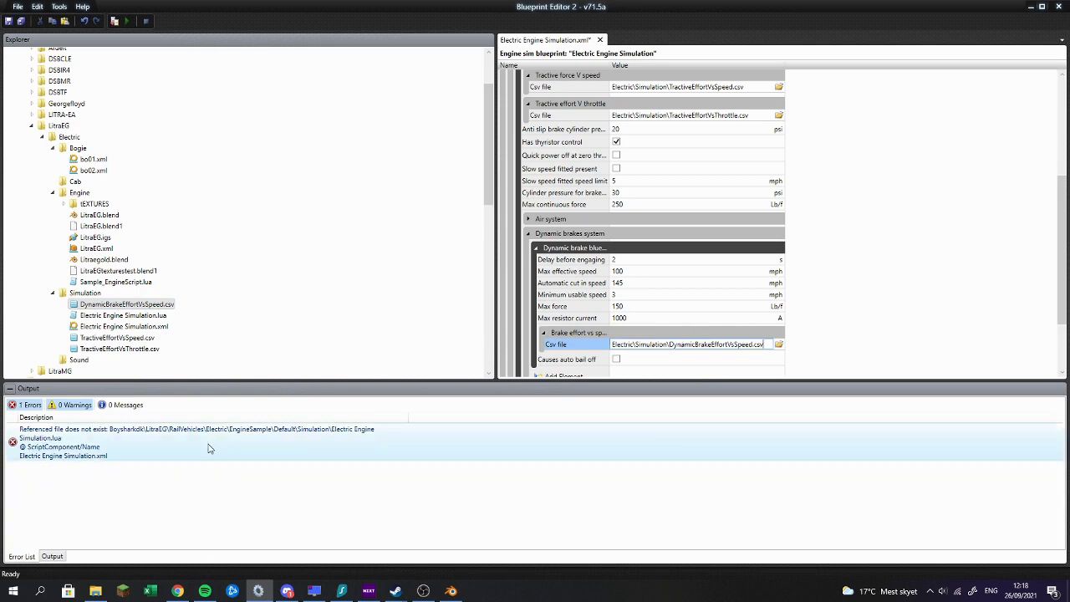
Step: Set the script component's name to Electric\Simulation\Electric Engine Simulation.lua, copied from the Simulation folder
{"action": "double_click", "coordinate": [209, 446]}
{"action": "right_click", "coordinate": [163, 316]}
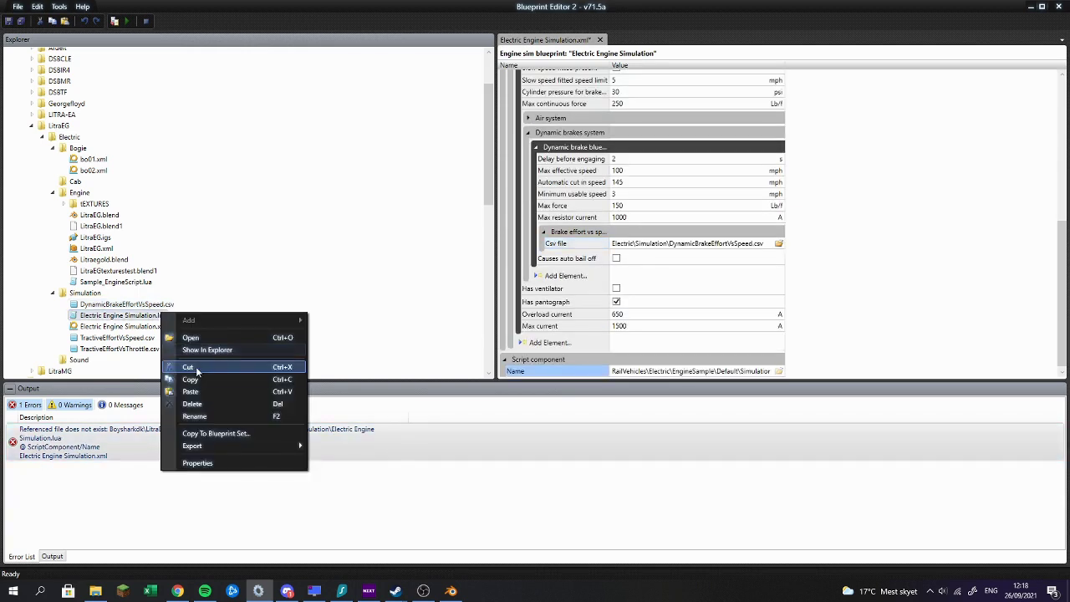
{"action": "left_click", "coordinate": [266, 385]}
{"action": "left_click", "coordinate": [669, 371]}
{"action": "key", "text": "ctrl+v"}
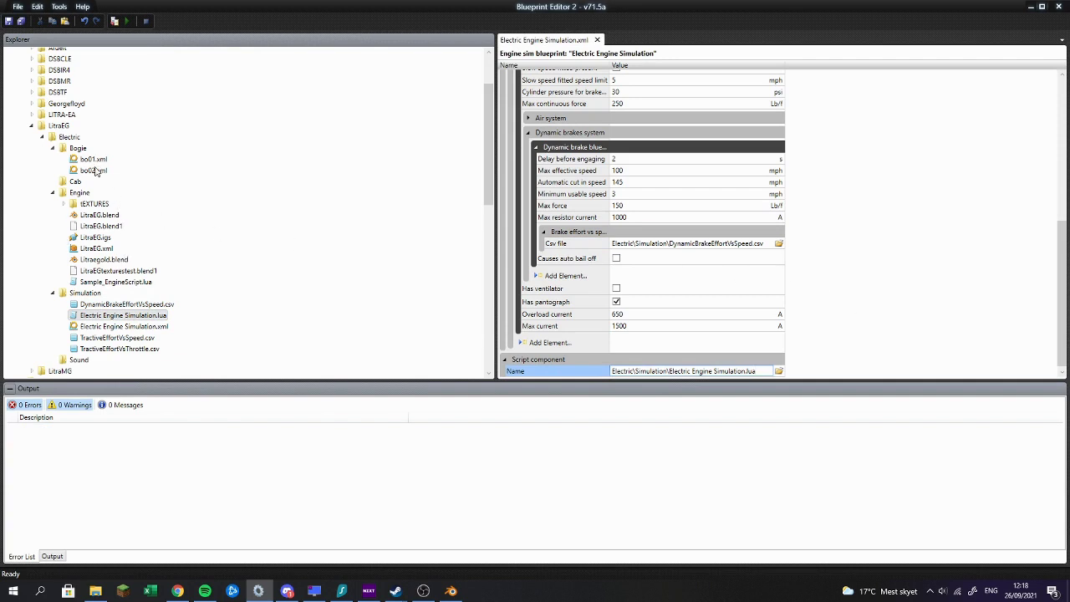
{"action": "double_click", "coordinate": [95, 248]}
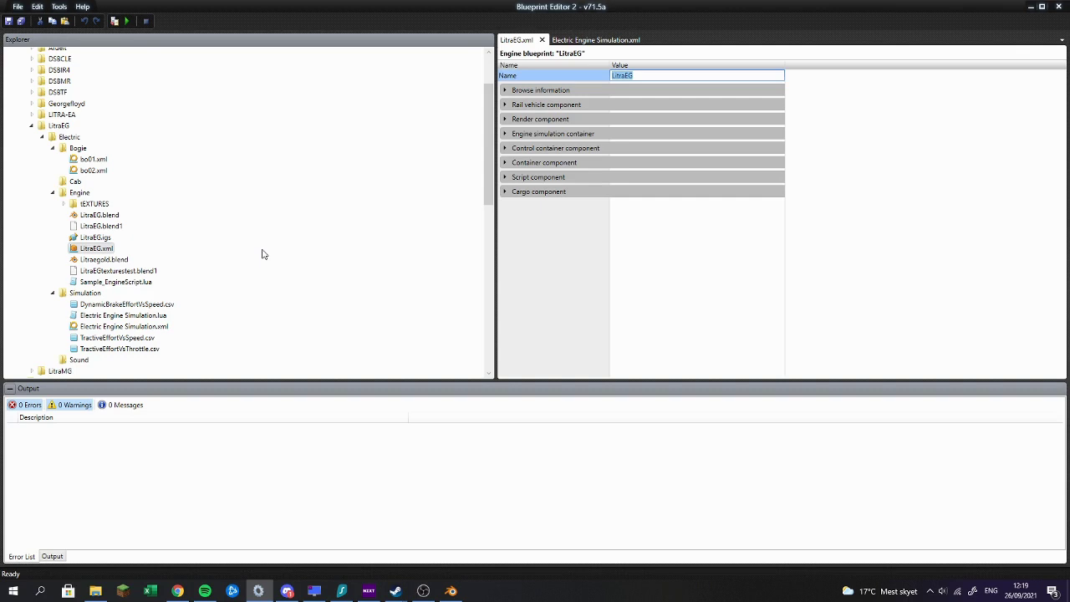
{"action": "left_click", "coordinate": [612, 134]}
{"action": "left_click", "coordinate": [610, 133]}
{"action": "left_click", "coordinate": [606, 144]}
{"action": "left_click", "coordinate": [608, 148]}
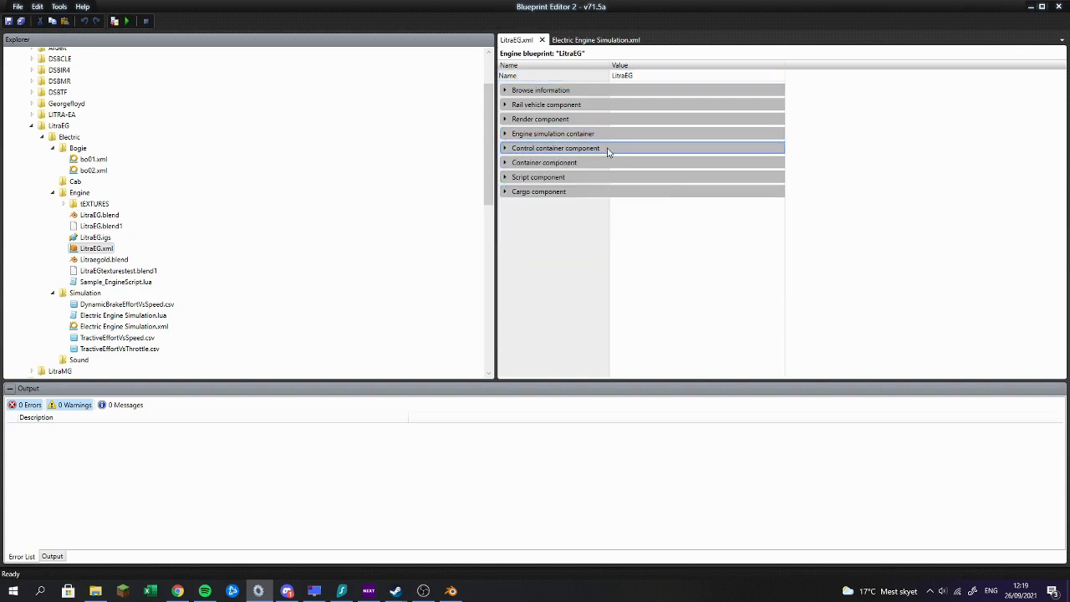
{"action": "left_click", "coordinate": [610, 163]}
{"action": "left_click", "coordinate": [609, 165]}
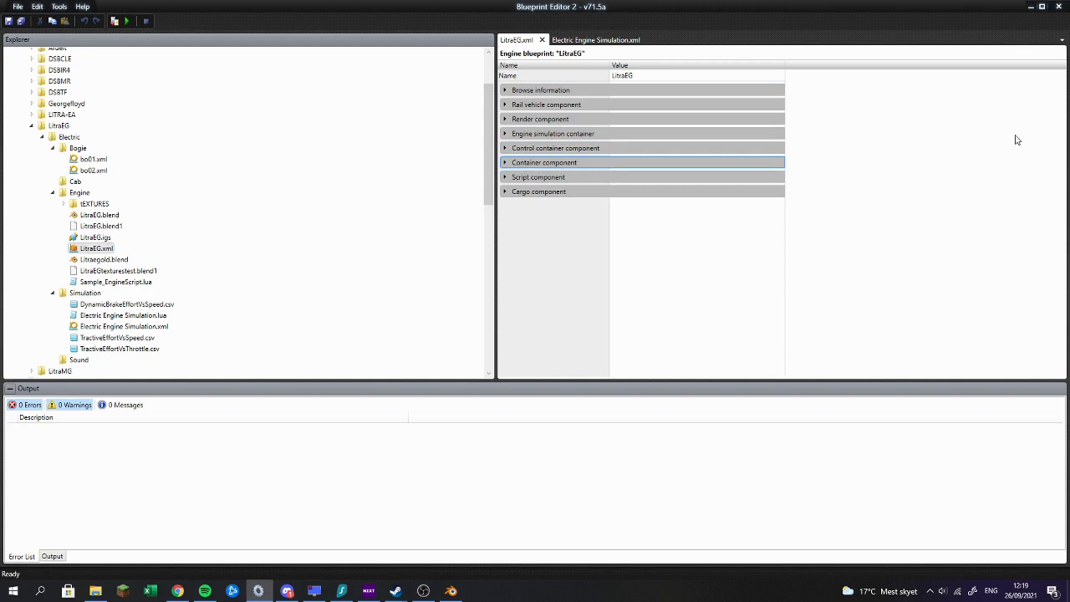
Step: Close both open blueprints, Electric Engine Simulation.xml and LitraEG.xml
{"action": "left_click", "coordinate": [640, 40]}
{"action": "left_click", "coordinate": [649, 40]}
{"action": "left_click", "coordinate": [542, 40]}
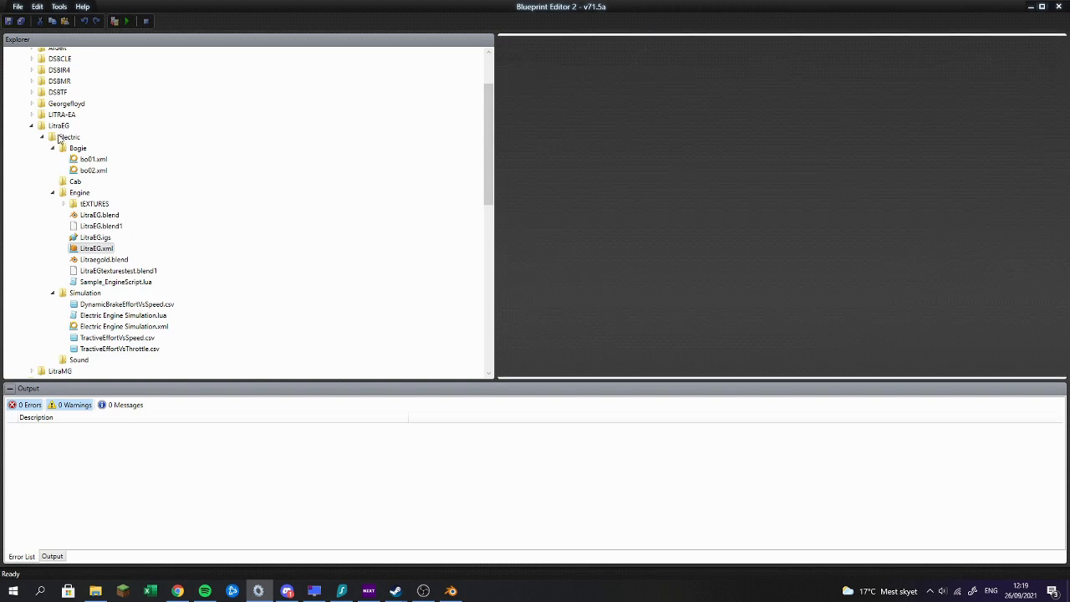
Step: Switch to File Explorer, launch RWAceTool.exe from the RailWorks folder and choose multiple image conversion
{"action": "left_click", "coordinate": [95, 591]}
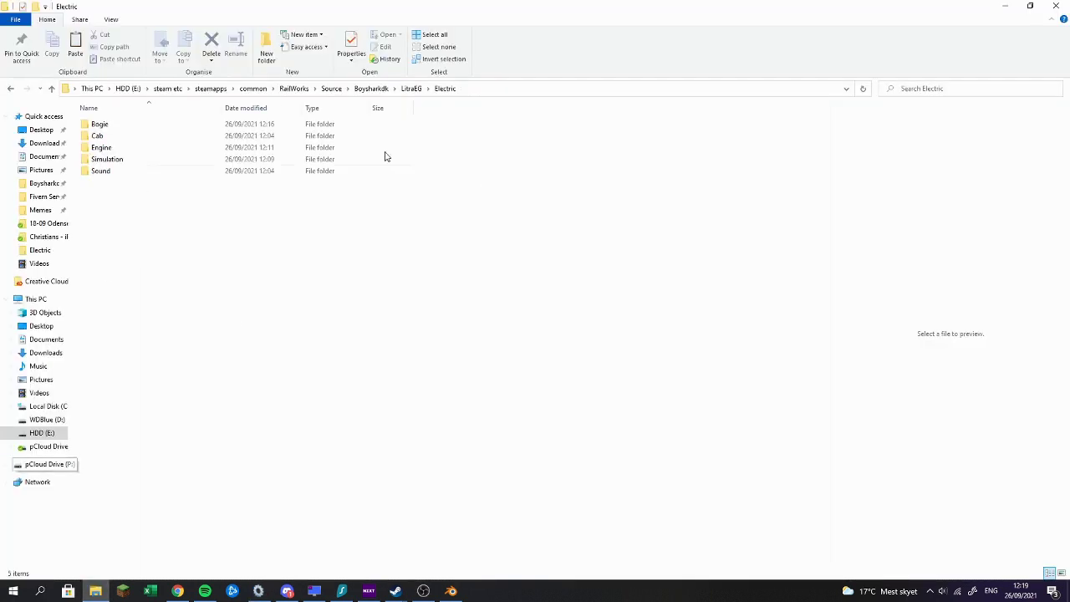
{"action": "left_click", "coordinate": [293, 88]}
{"action": "scroll", "coordinate": [192, 293], "scroll_direction": "down", "scroll_amount": 7}
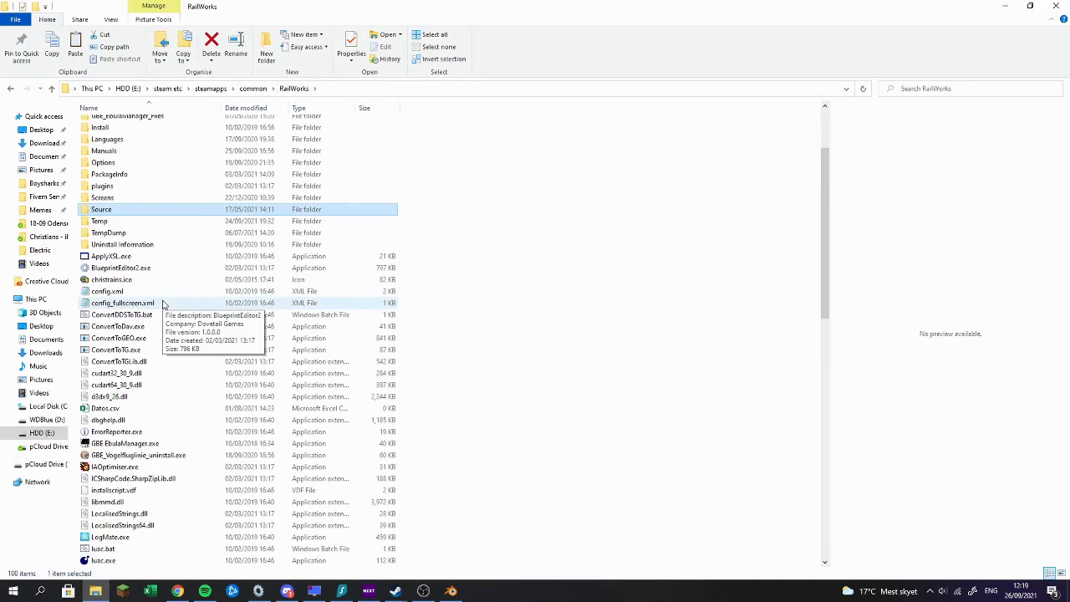
{"action": "scroll", "coordinate": [159, 326], "scroll_direction": "down", "scroll_amount": 9}
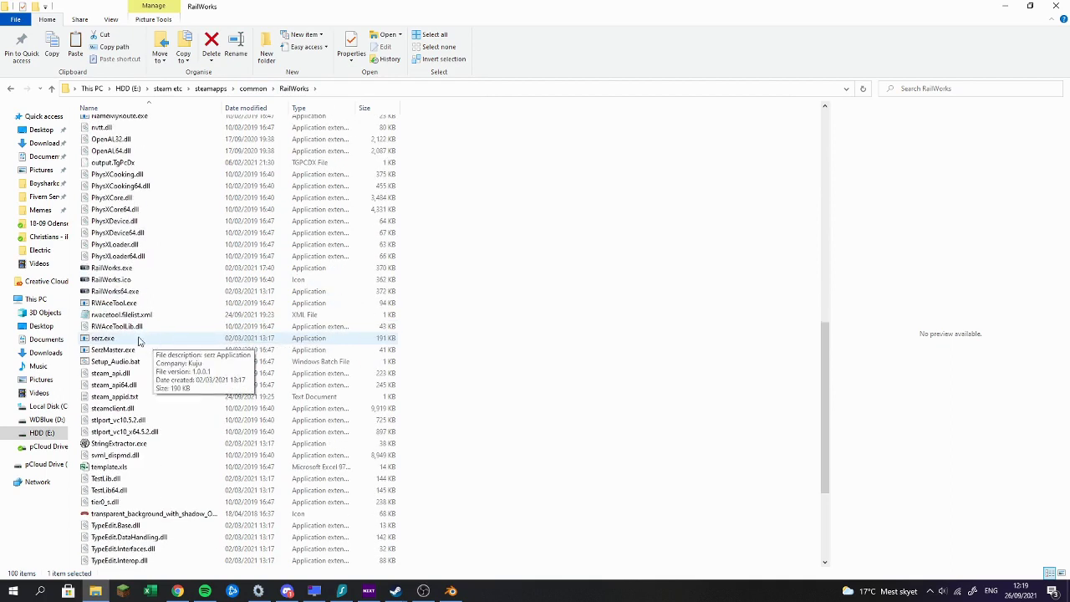
{"action": "double_click", "coordinate": [138, 303]}
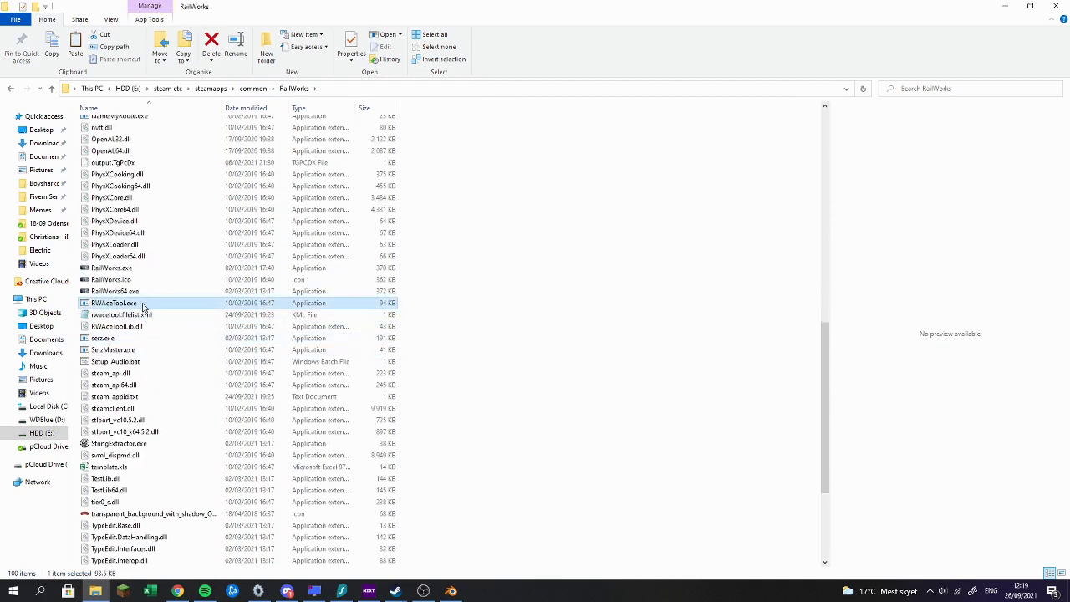
{"action": "left_click", "coordinate": [528, 314]}
Step: Start adding files for conversion and browse to the Source\Boysharkdk\LitraEG\Electric\Engine\tEXTURES folder
{"action": "left_click", "coordinate": [597, 231]}
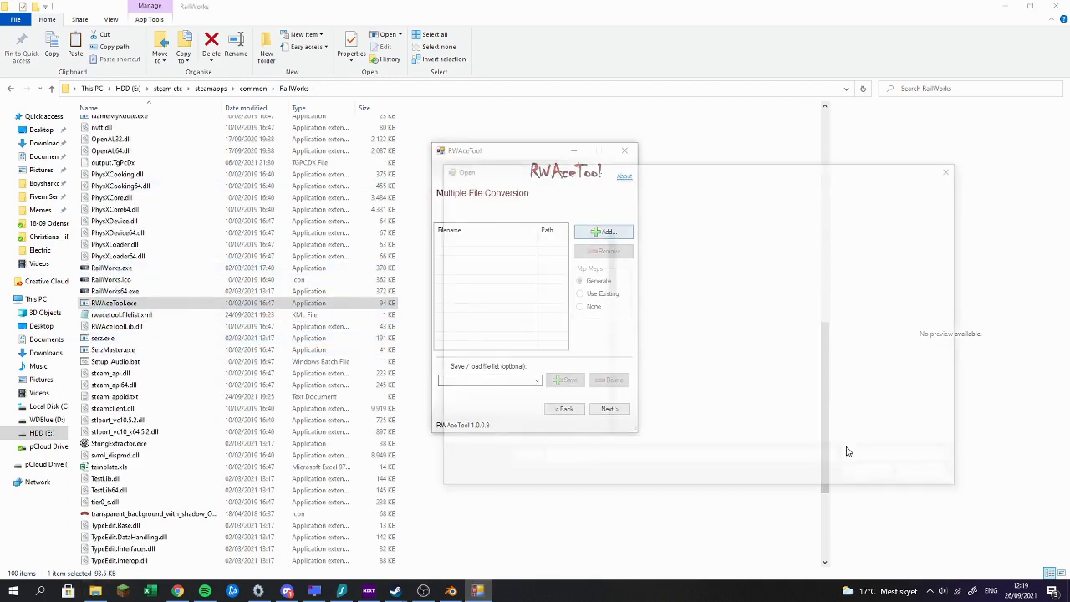
{"action": "left_click", "coordinate": [535, 187]}
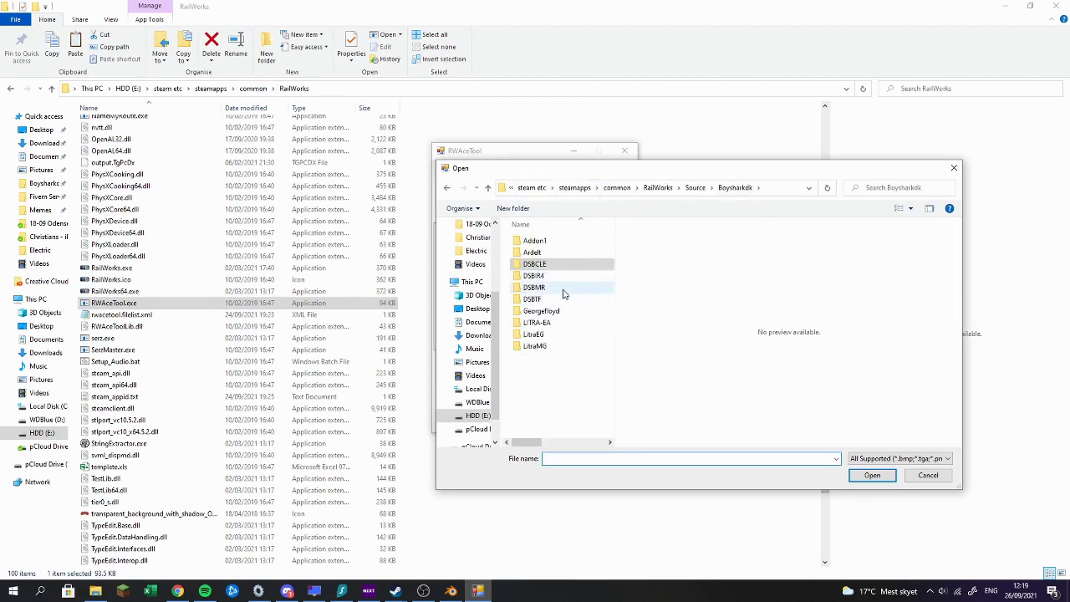
{"action": "double_click", "coordinate": [561, 342]}
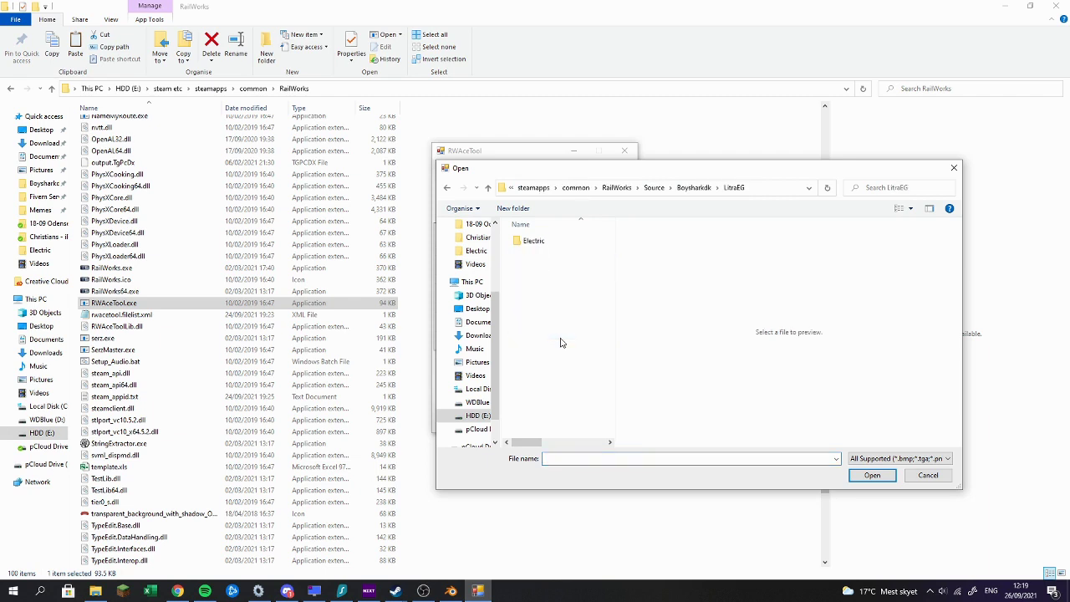
{"action": "double_click", "coordinate": [559, 244]}
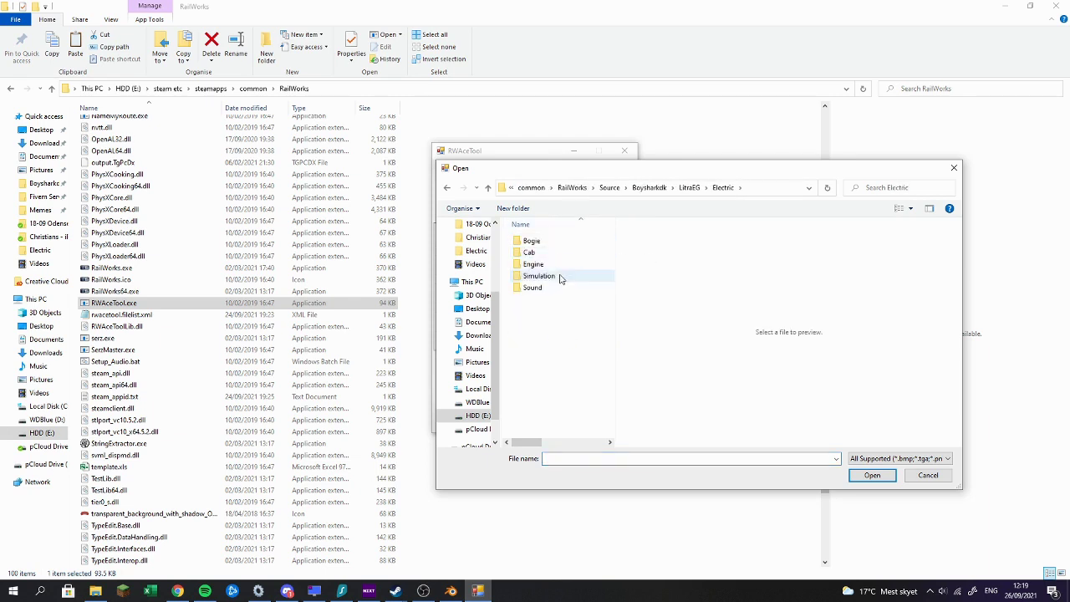
{"action": "double_click", "coordinate": [559, 266]}
{"action": "double_click", "coordinate": [555, 242]}
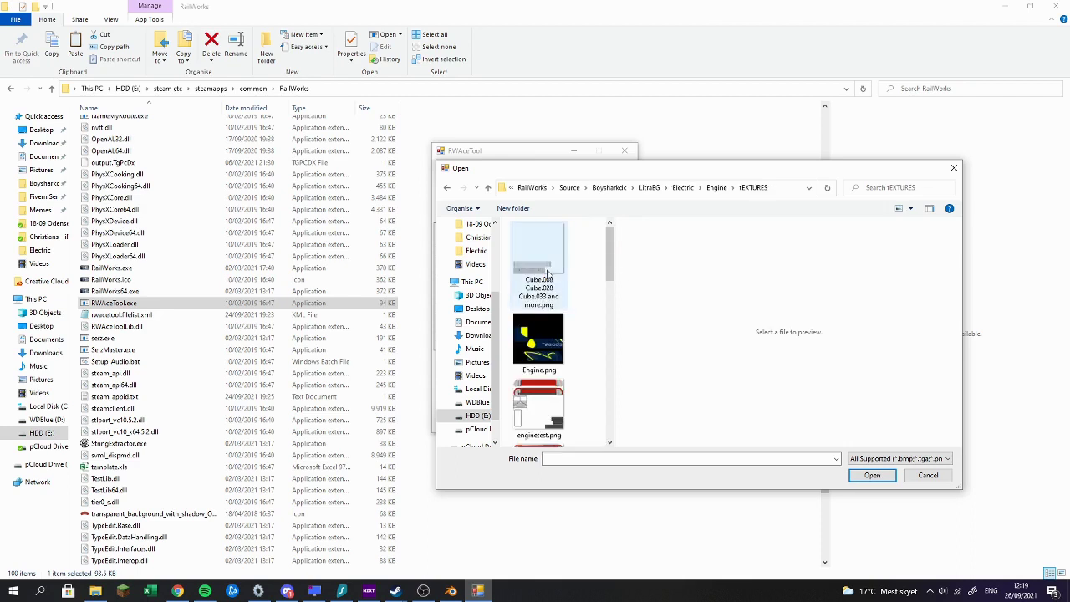
Step: Add enginetest2.png, palette Number 1_nm.png, Text.png and Wheels.png to the conversion list
{"action": "left_click", "coordinate": [560, 275]}
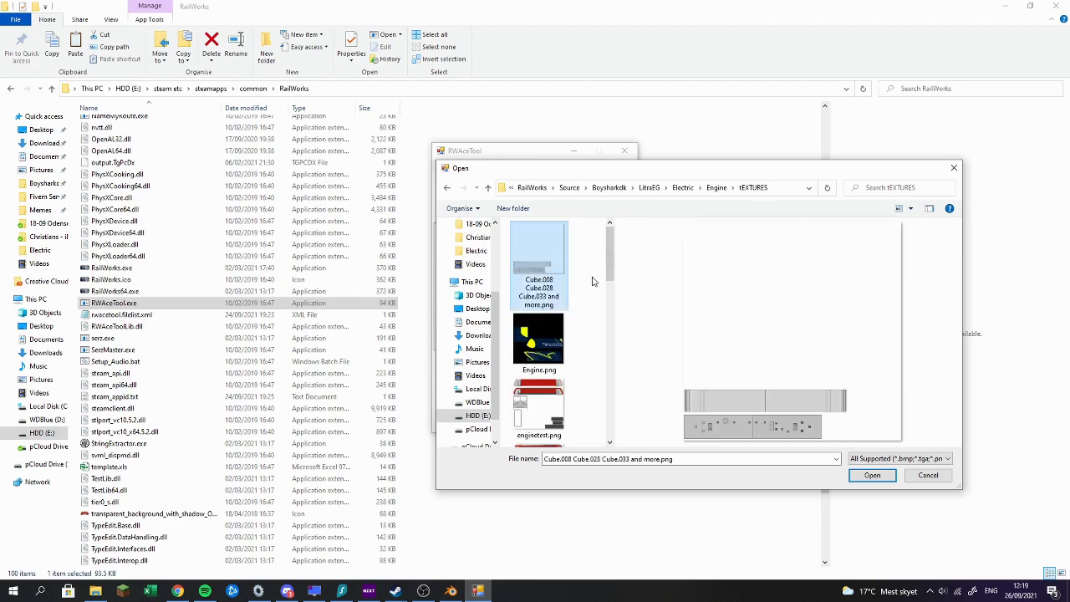
{"action": "scroll", "coordinate": [596, 285], "scroll_direction": "down", "scroll_amount": 2}
{"action": "scroll", "coordinate": [599, 289], "scroll_direction": "up", "scroll_amount": 2}
{"action": "left_click", "coordinate": [561, 415]}
{"action": "scroll", "coordinate": [561, 414], "scroll_direction": "down", "scroll_amount": 2}
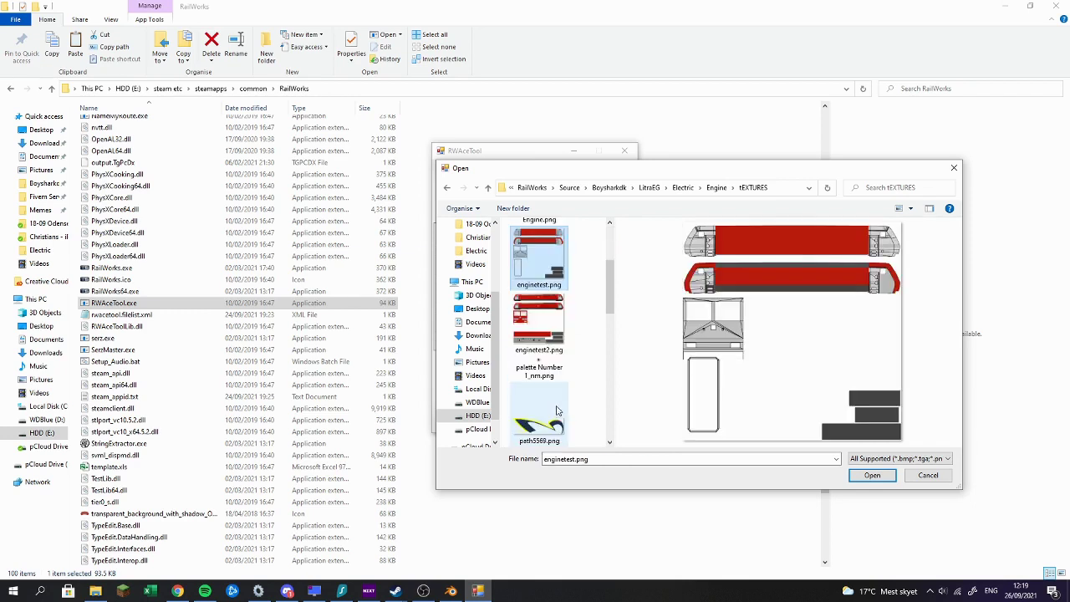
{"action": "left_click", "coordinate": [555, 335]}
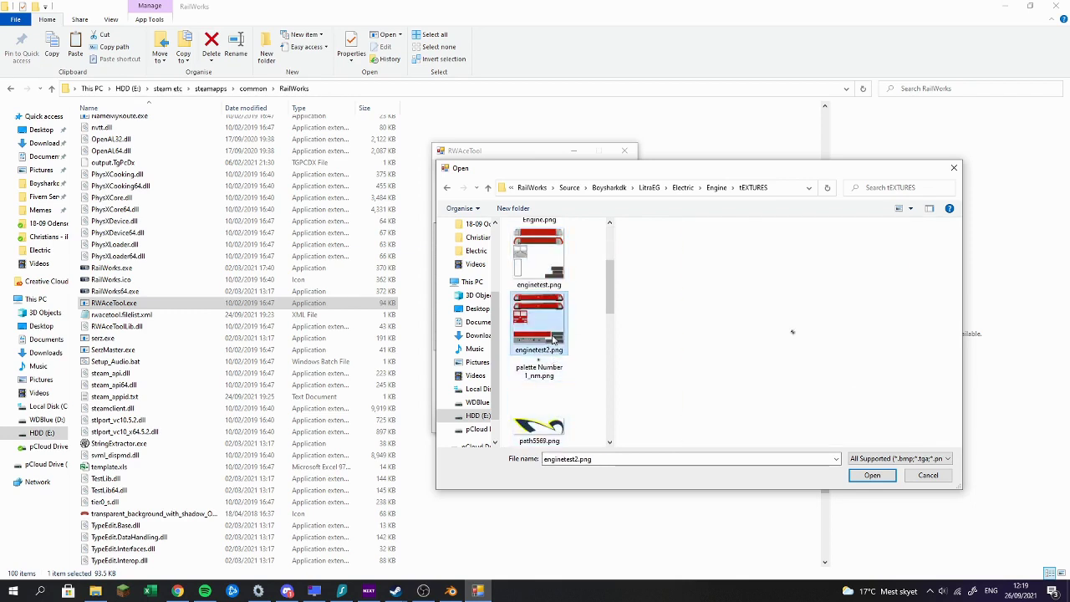
{"action": "left_click", "coordinate": [573, 376], "text": "ctrl"}
{"action": "scroll", "coordinate": [574, 382], "scroll_direction": "down", "scroll_amount": 3}
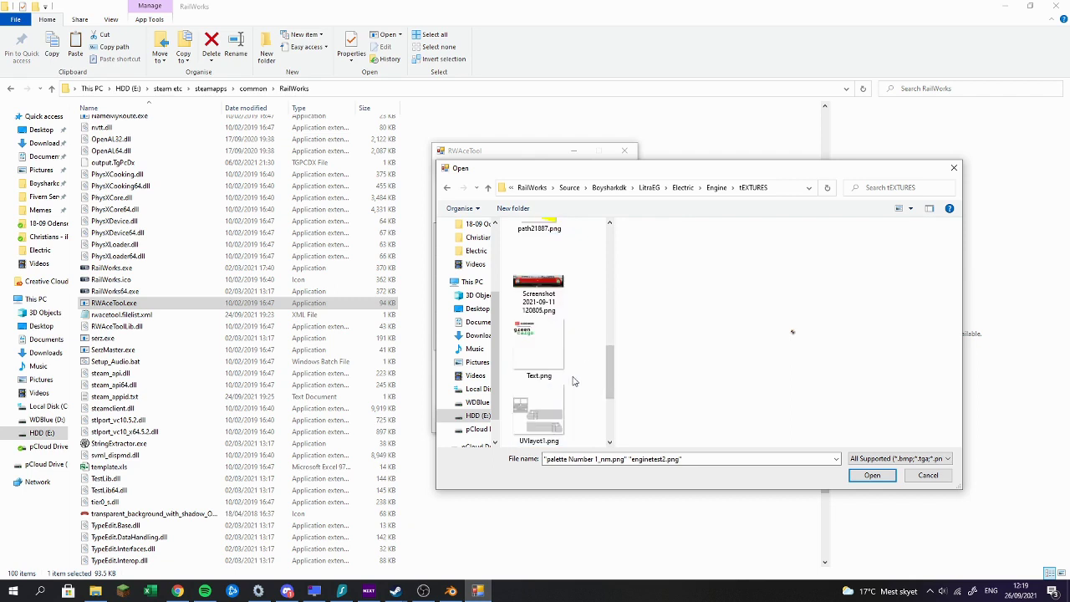
{"action": "left_click", "coordinate": [574, 378], "text": "ctrl"}
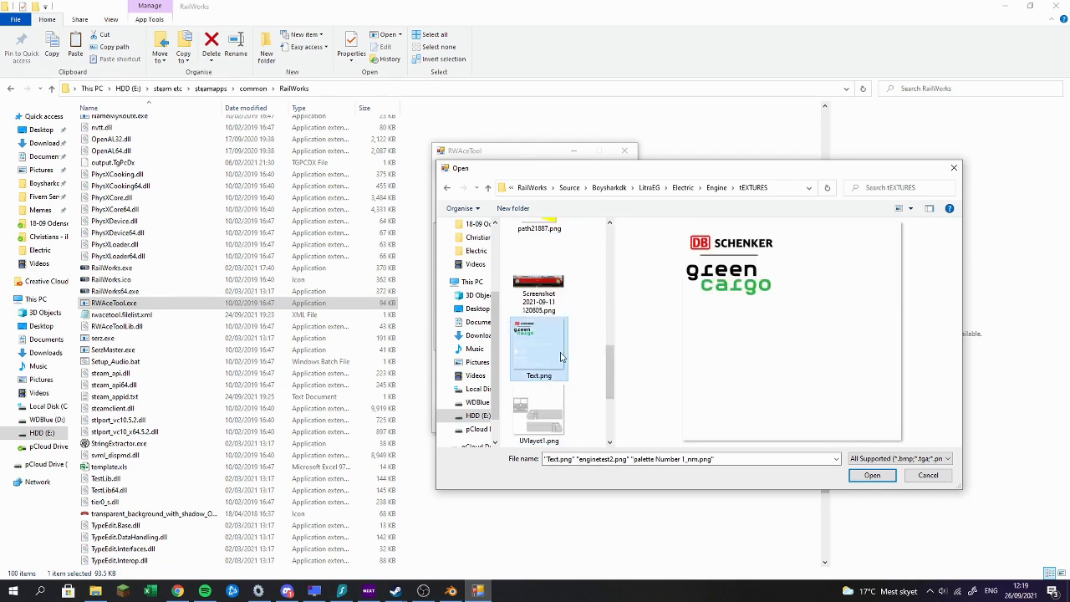
{"action": "scroll", "coordinate": [580, 357], "scroll_direction": "down", "scroll_amount": 2}
{"action": "left_click", "coordinate": [580, 396], "text": "ctrl"}
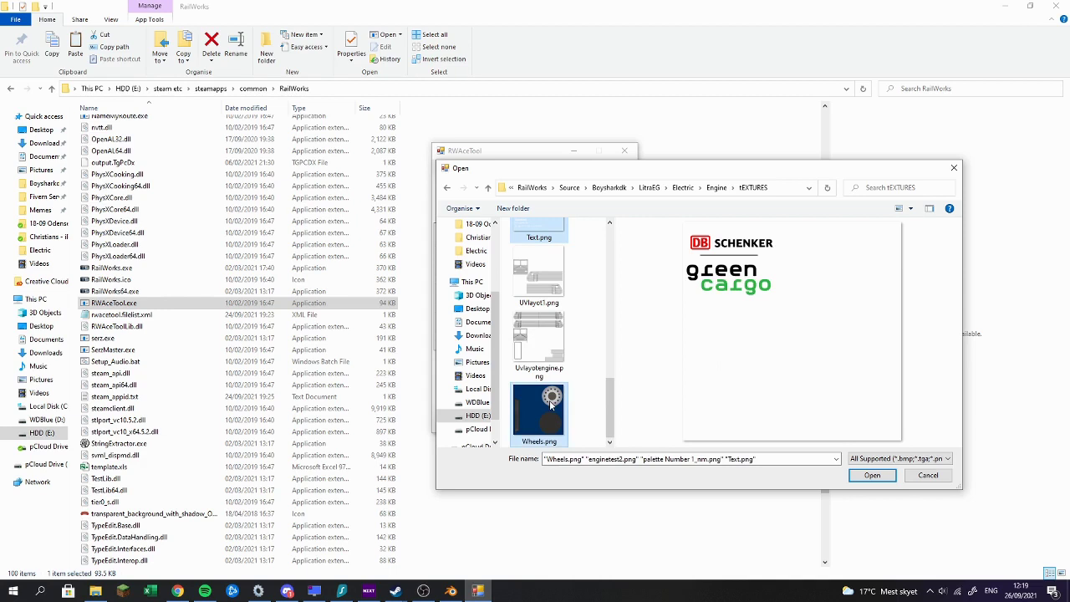
{"action": "left_click", "coordinate": [878, 474]}
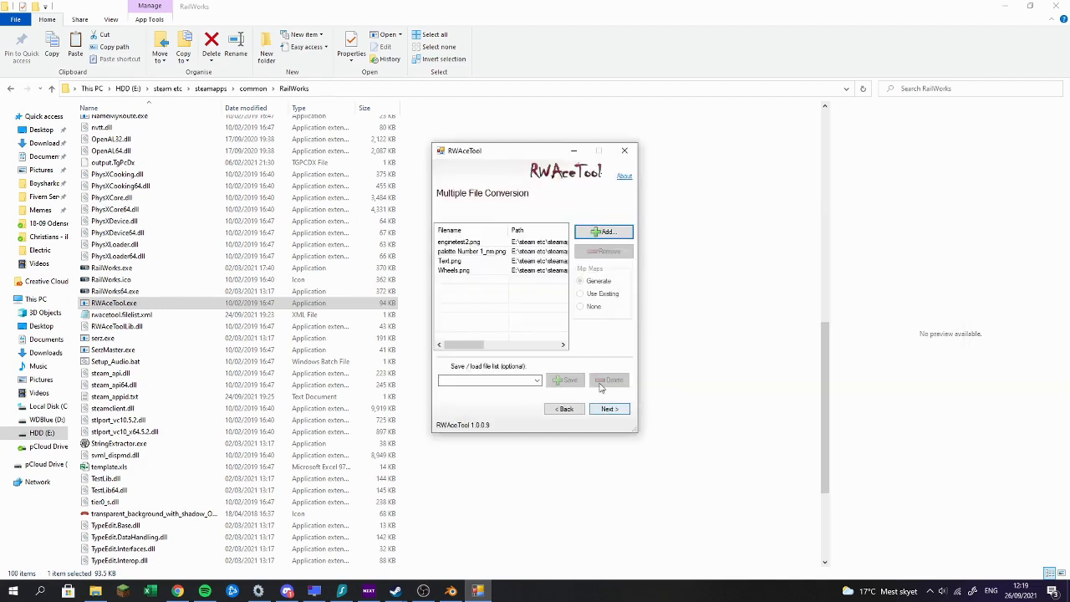
Step: Convert the listed PNG textures to ACE format and finish the conversion tool
{"action": "left_click", "coordinate": [609, 409]}
{"action": "left_click", "coordinate": [610, 255]}
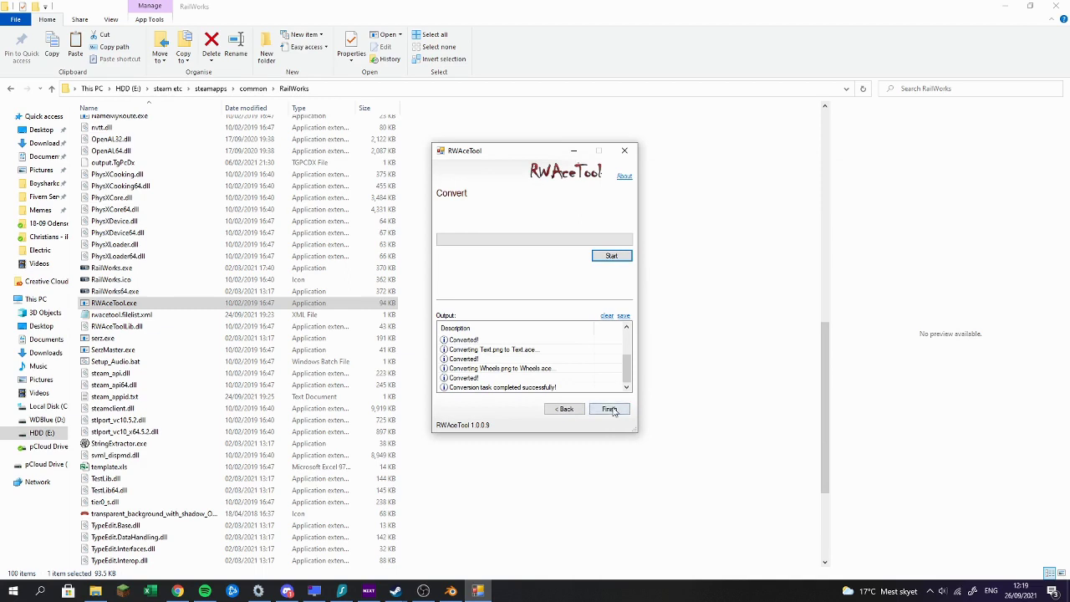
{"action": "left_click", "coordinate": [610, 409]}
Step: Switch to Blueprint Editor 2, try to export the whole LitraEG folder and check the export's error list
{"action": "left_click", "coordinate": [258, 591]}
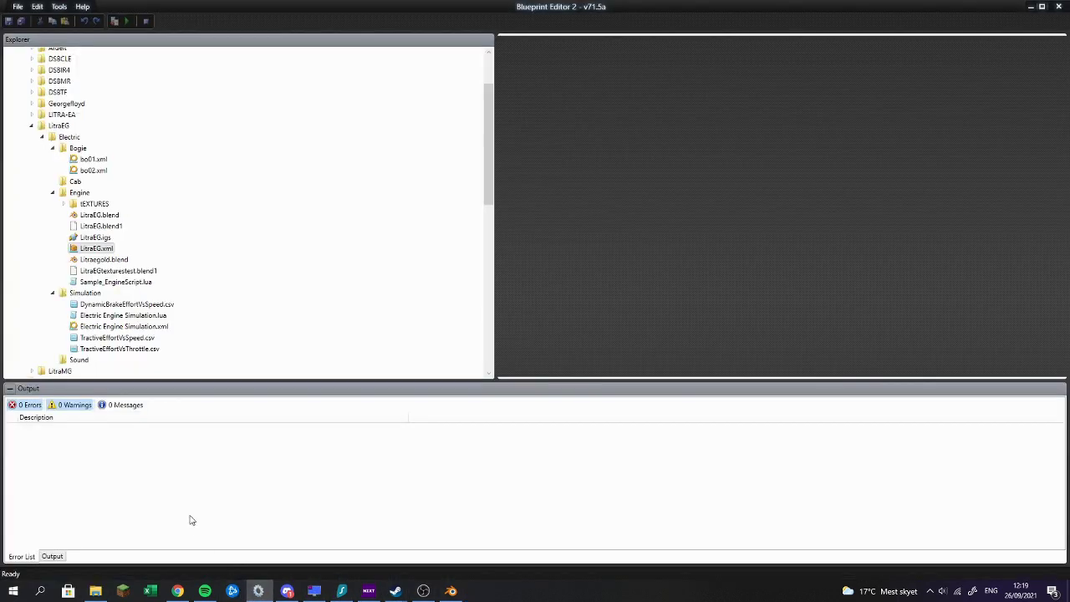
{"action": "right_click", "coordinate": [58, 128]}
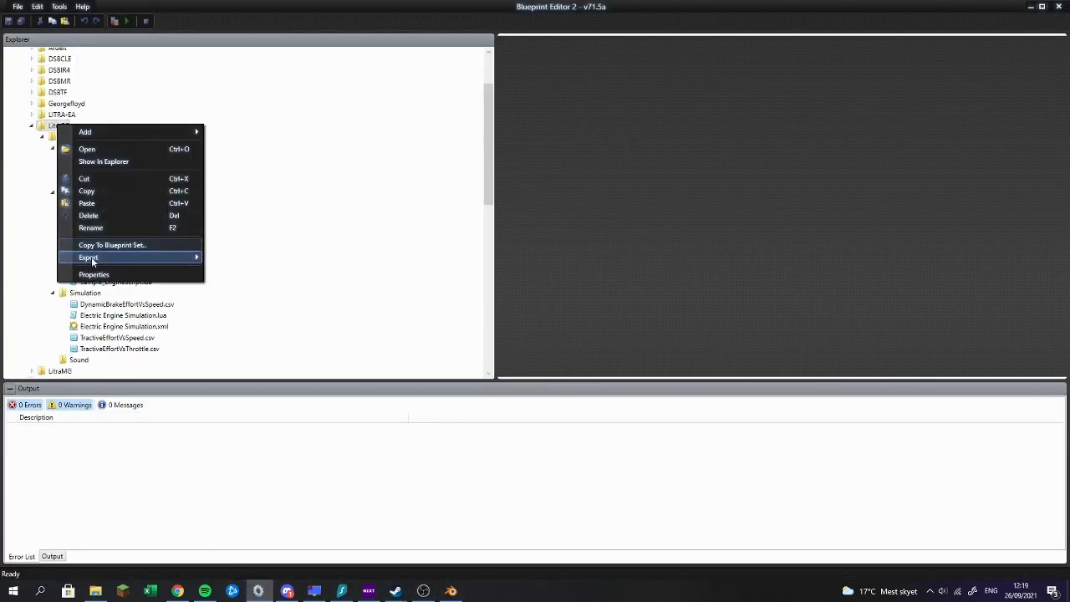
{"action": "mouse_move", "coordinate": [90, 258]}
{"action": "left_click", "coordinate": [245, 259]}
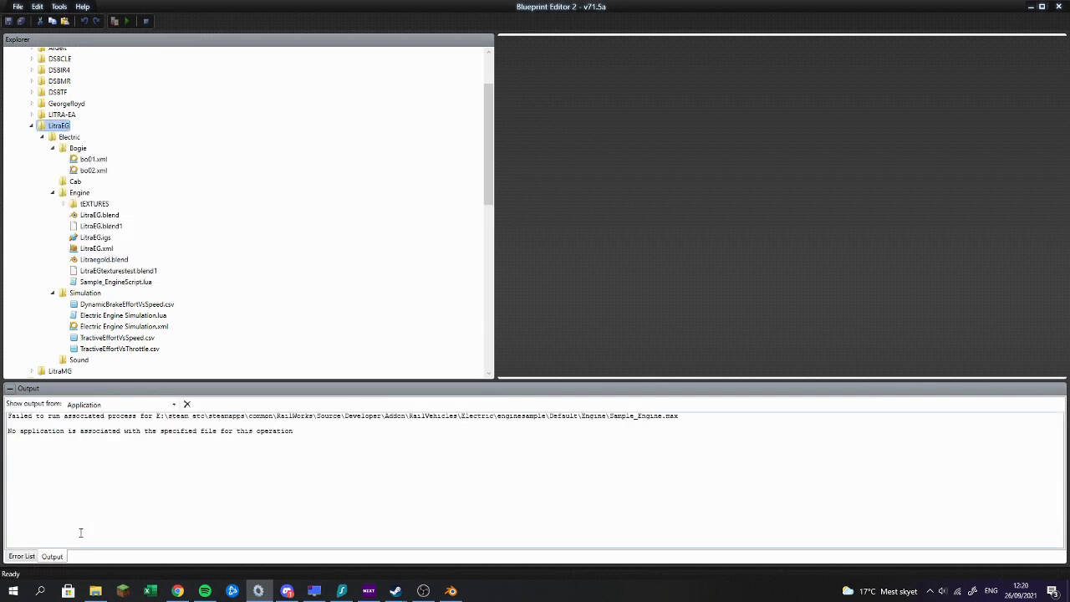
{"action": "left_click", "coordinate": [22, 561]}
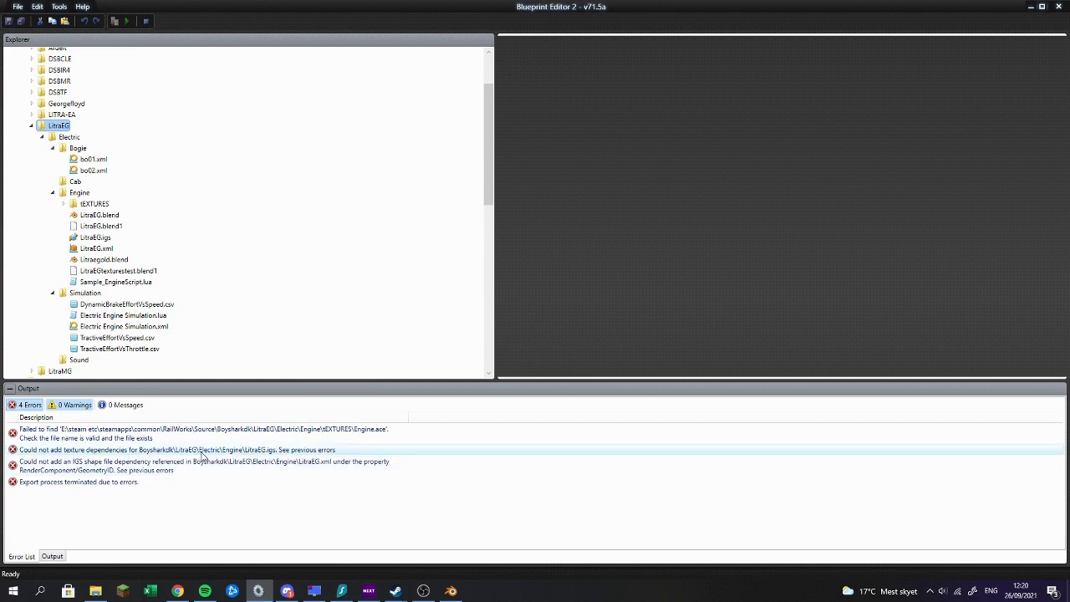
{"action": "left_click", "coordinate": [394, 444]}
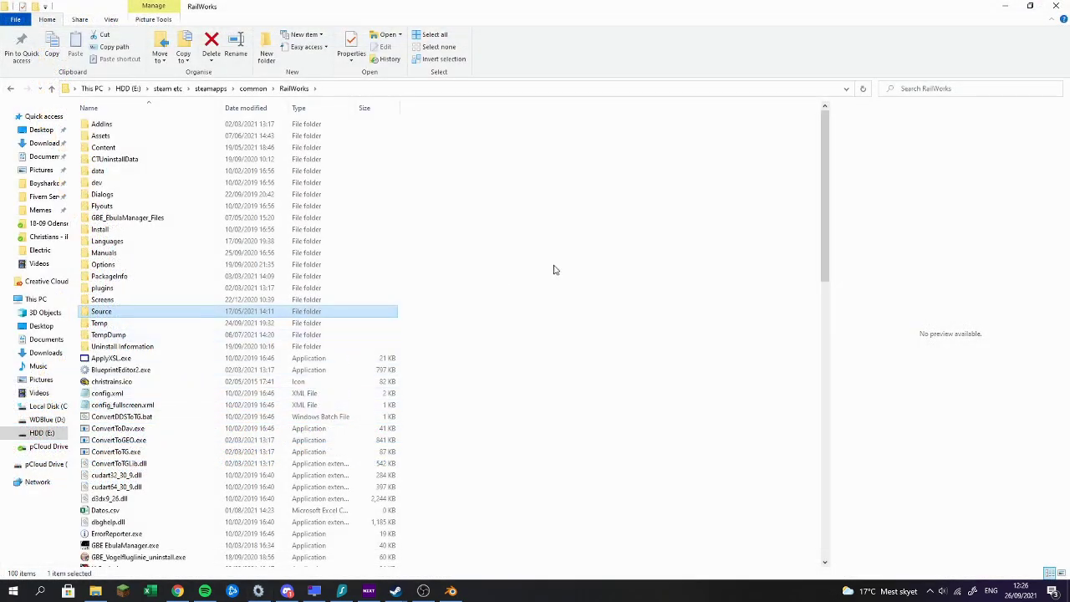
Step: Relaunch RWAceTool.exe from the RailWorks folder in File Explorer and choose multiple image conversion again
{"action": "left_click", "coordinate": [554, 269]}
{"action": "scroll", "coordinate": [210, 364], "scroll_direction": "down", "scroll_amount": 20}
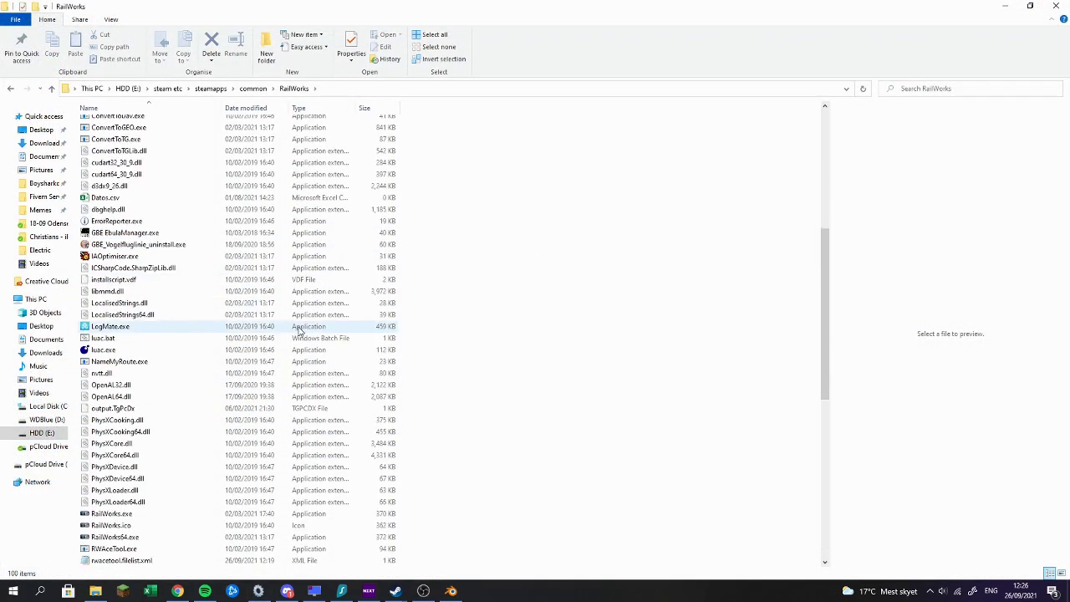
{"action": "scroll", "coordinate": [174, 412], "scroll_direction": "down", "scroll_amount": 2}
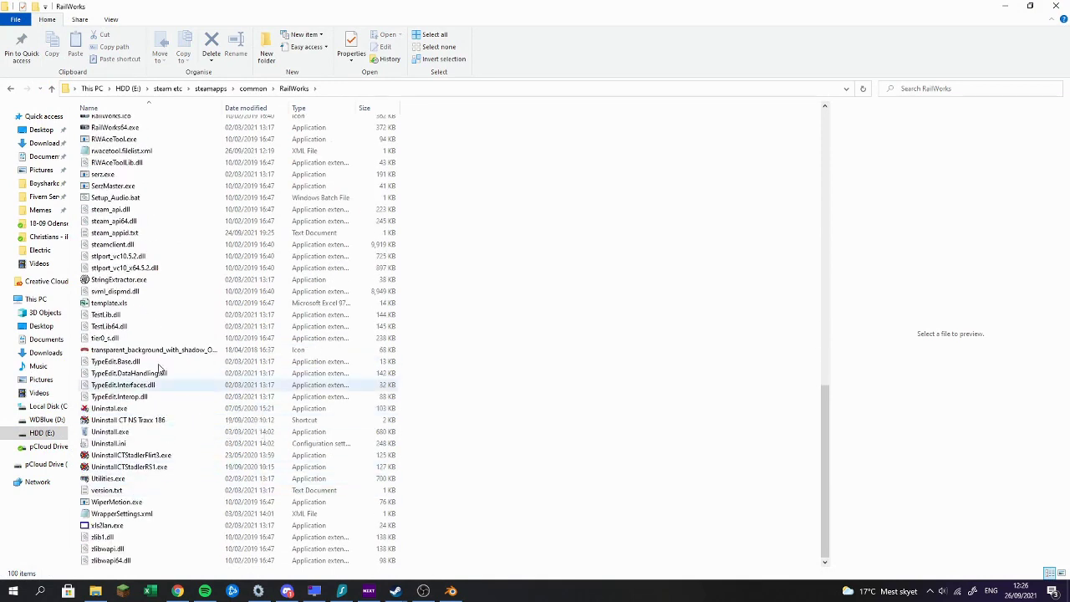
{"action": "scroll", "coordinate": [156, 261], "scroll_direction": "up", "scroll_amount": 2}
{"action": "double_click", "coordinate": [117, 202]}
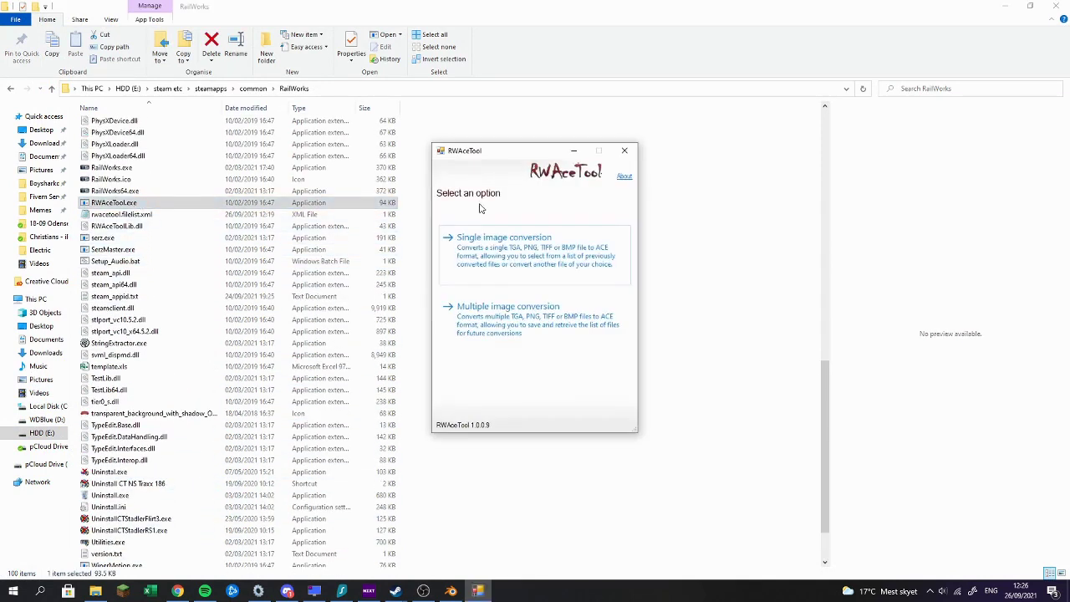
{"action": "left_click", "coordinate": [491, 309]}
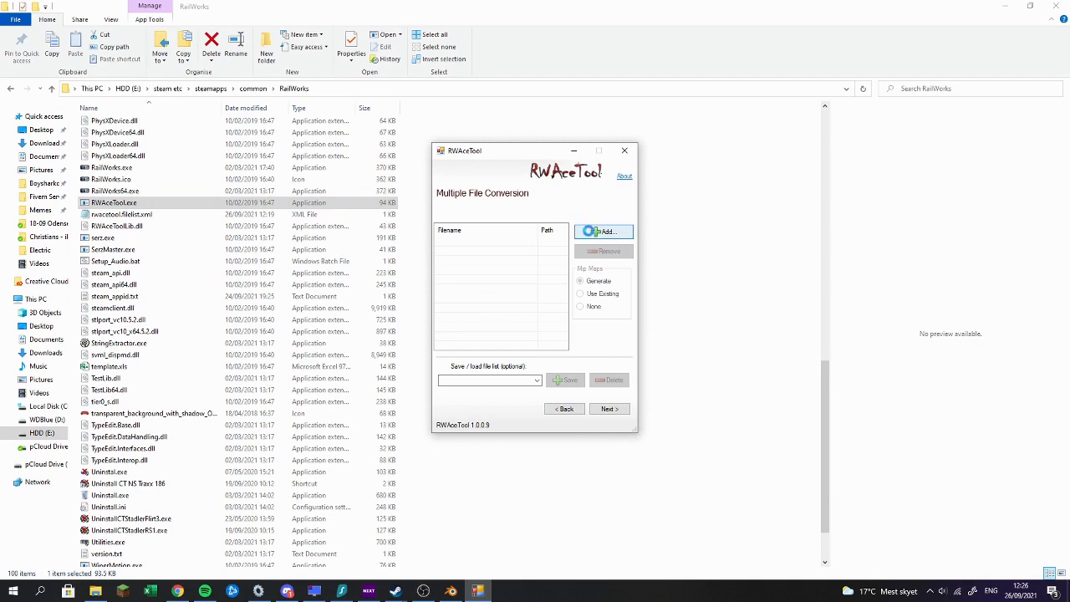
Step: Add Engine.png, enginetest2.png, palette Number 1_nm.png, Text.png and Wheels.png to the conversion list and proceed to the Convert page
{"action": "left_click", "coordinate": [592, 232]}
{"action": "left_click", "coordinate": [561, 249]}
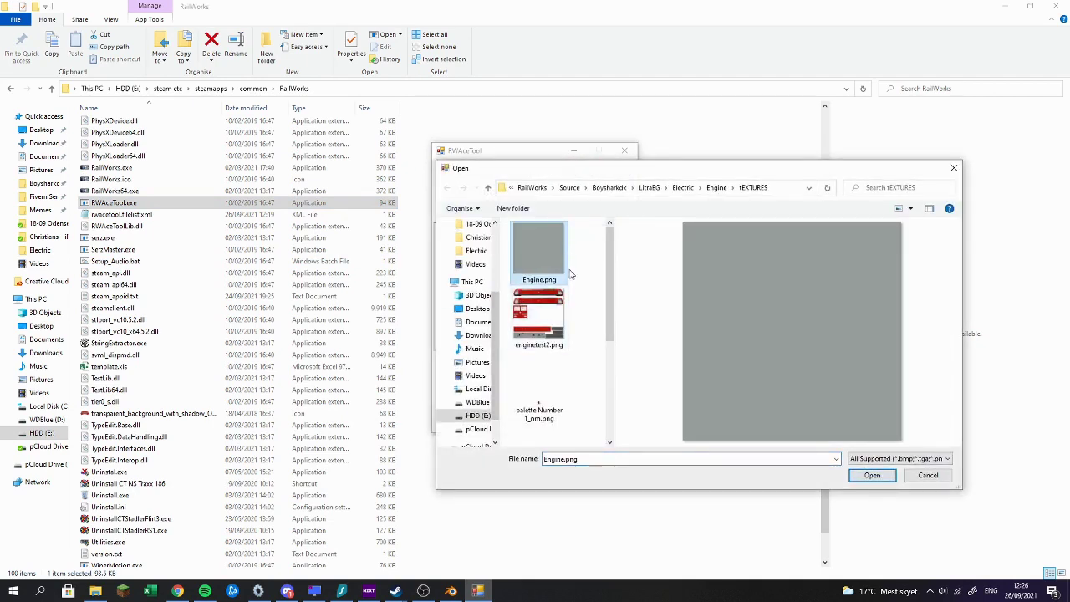
{"action": "left_click", "coordinate": [548, 289], "text": "ctrl"}
{"action": "scroll", "coordinate": [547, 289], "scroll_direction": "down", "scroll_amount": 2}
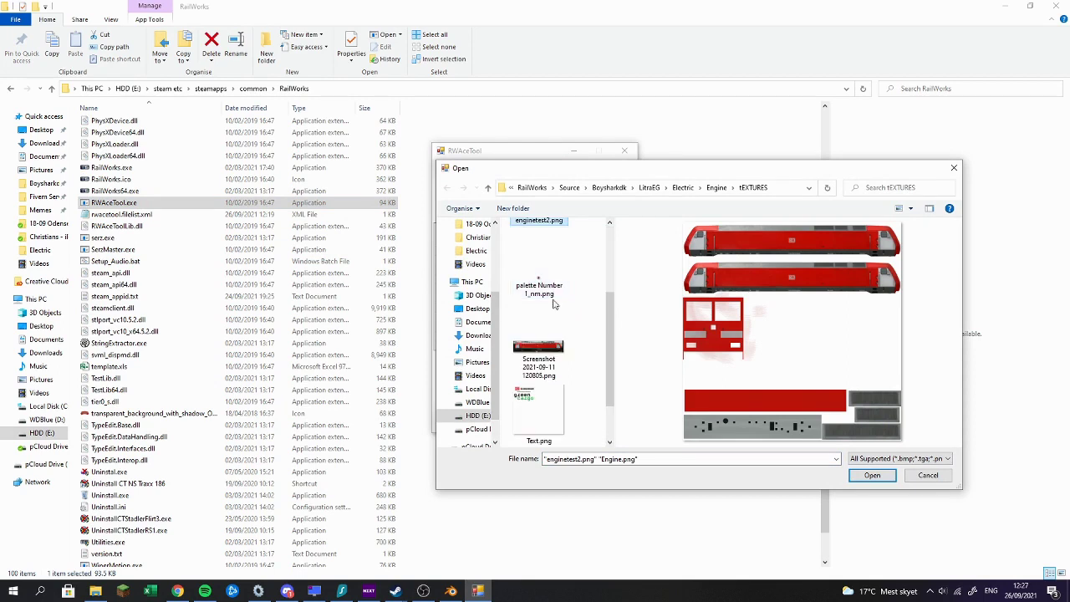
{"action": "left_click", "coordinate": [559, 282], "text": "ctrl"}
{"action": "left_click", "coordinate": [540, 408], "text": "ctrl"}
{"action": "scroll", "coordinate": [540, 407], "scroll_direction": "down", "scroll_amount": 2}
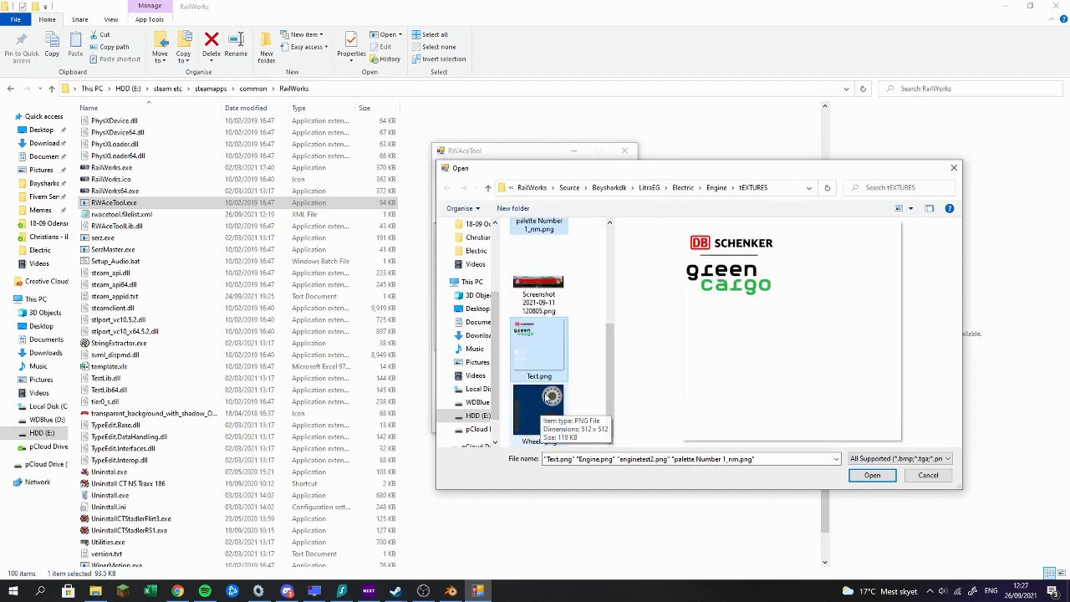
{"action": "left_click", "coordinate": [544, 408], "text": "ctrl"}
{"action": "scroll", "coordinate": [552, 400], "scroll_direction": "up", "scroll_amount": 4}
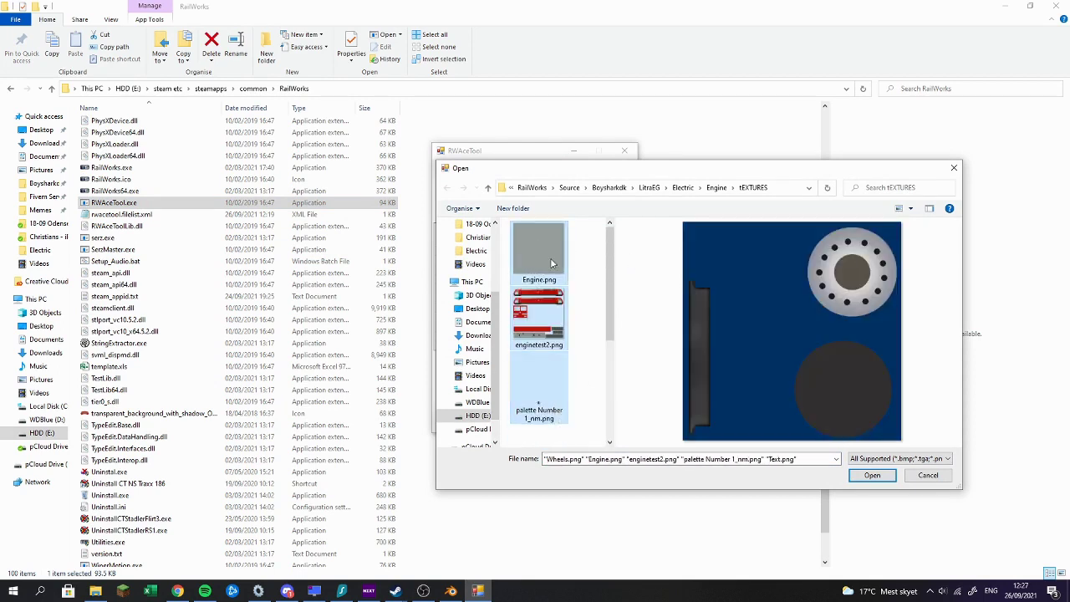
{"action": "left_click", "coordinate": [865, 476]}
{"action": "left_click", "coordinate": [607, 413]}
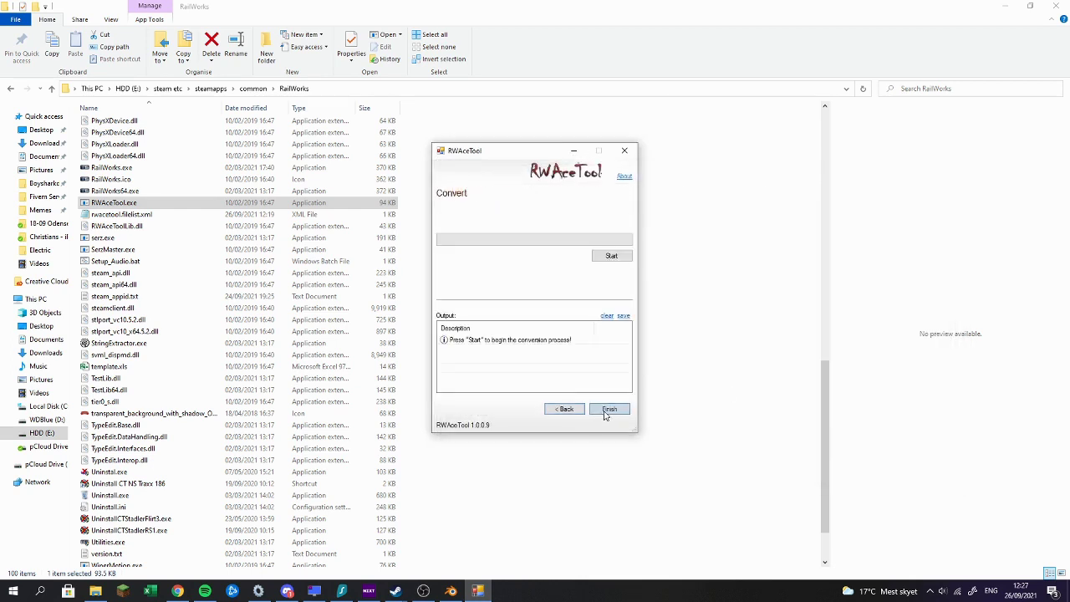
Step: Run the ACE conversion for the newly listed LitraEG textures and finish the tool
{"action": "left_click", "coordinate": [621, 257]}
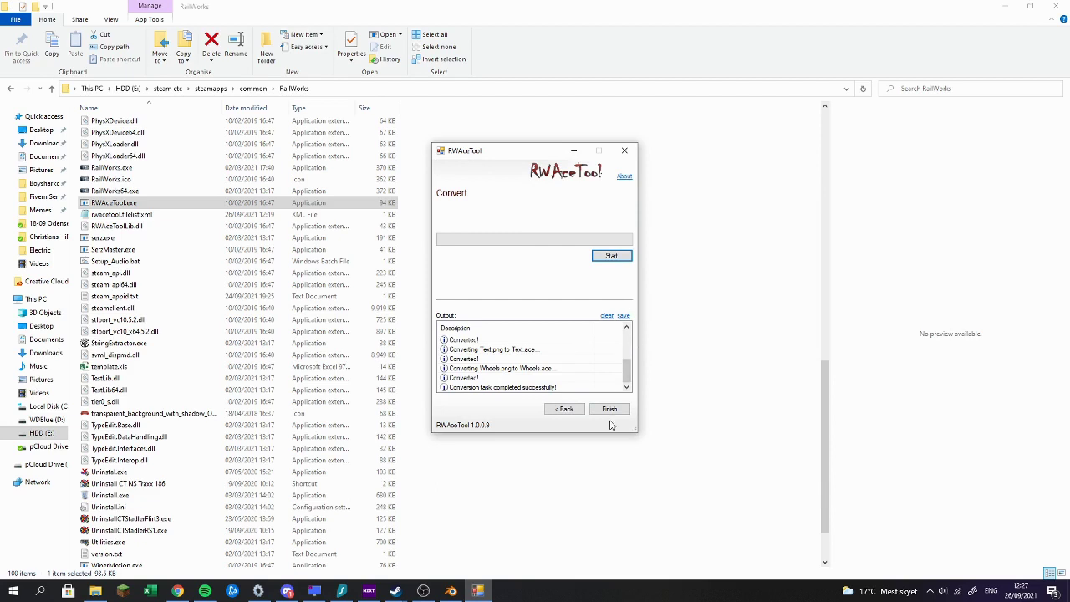
{"action": "left_click", "coordinate": [607, 407]}
Step: Switch to Blueprint Editor 2 and try a forced export with references of the whole LitraEG folder
{"action": "left_click", "coordinate": [259, 591]}
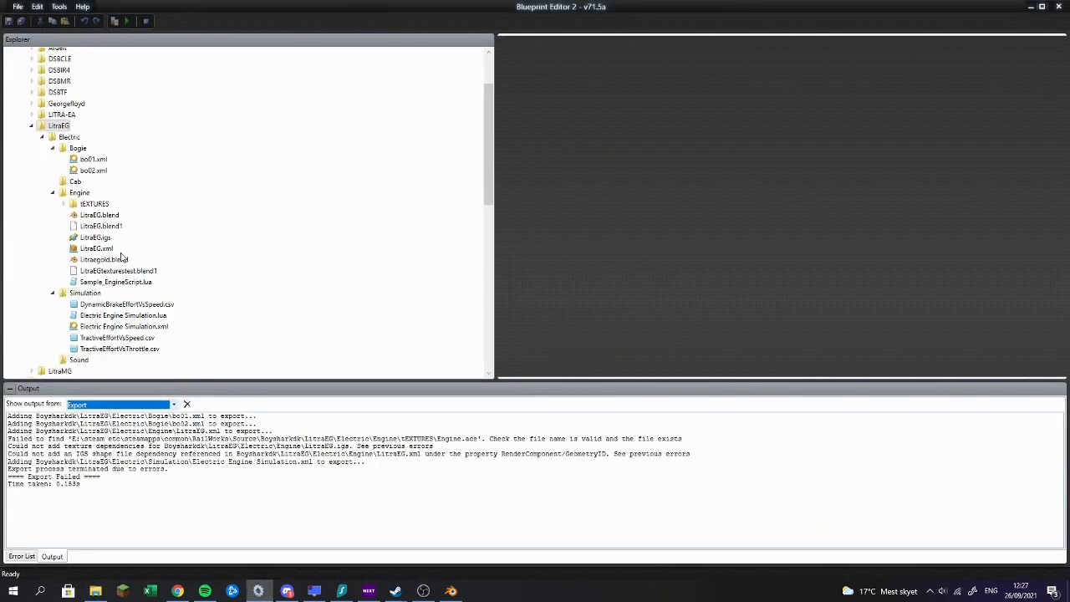
{"action": "right_click", "coordinate": [55, 126]}
{"action": "mouse_move", "coordinate": [148, 259]}
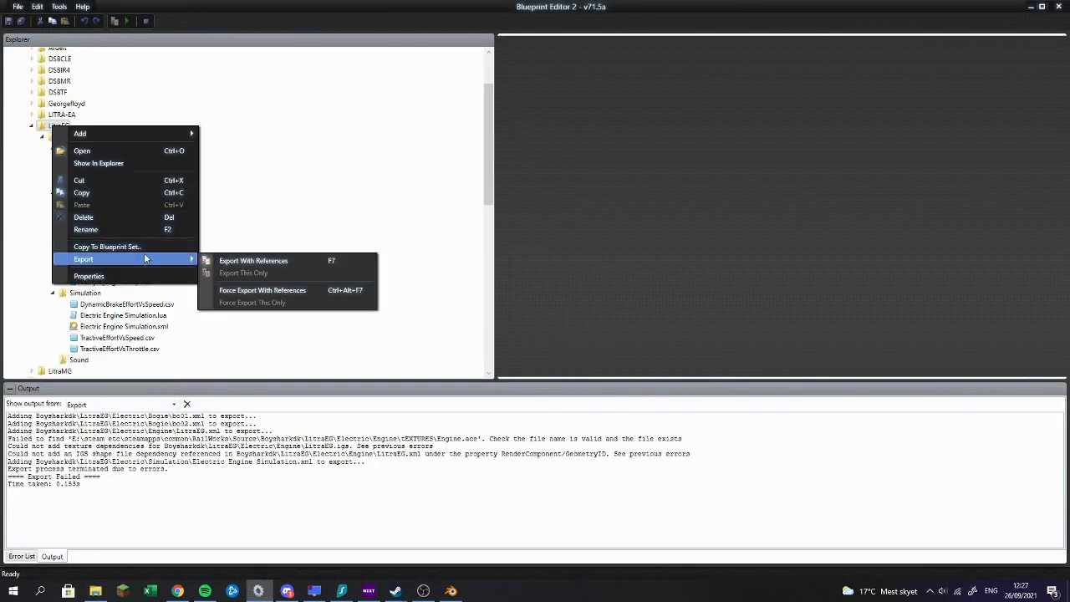
{"action": "left_click", "coordinate": [257, 285]}
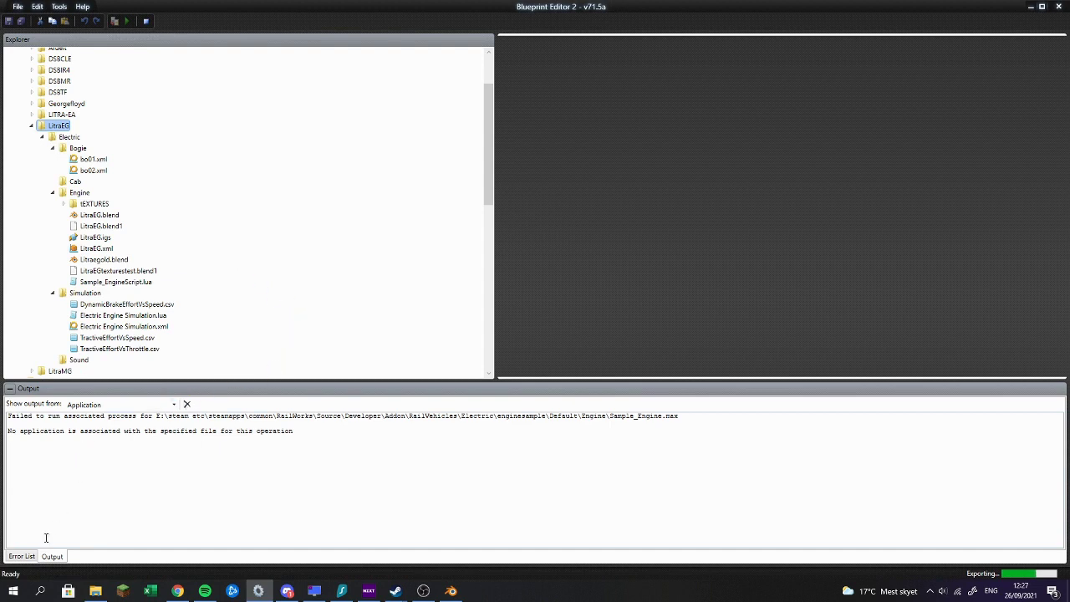
Step: Check the error list and the Export output log for the LitraEG folder's export
{"action": "left_click", "coordinate": [24, 559]}
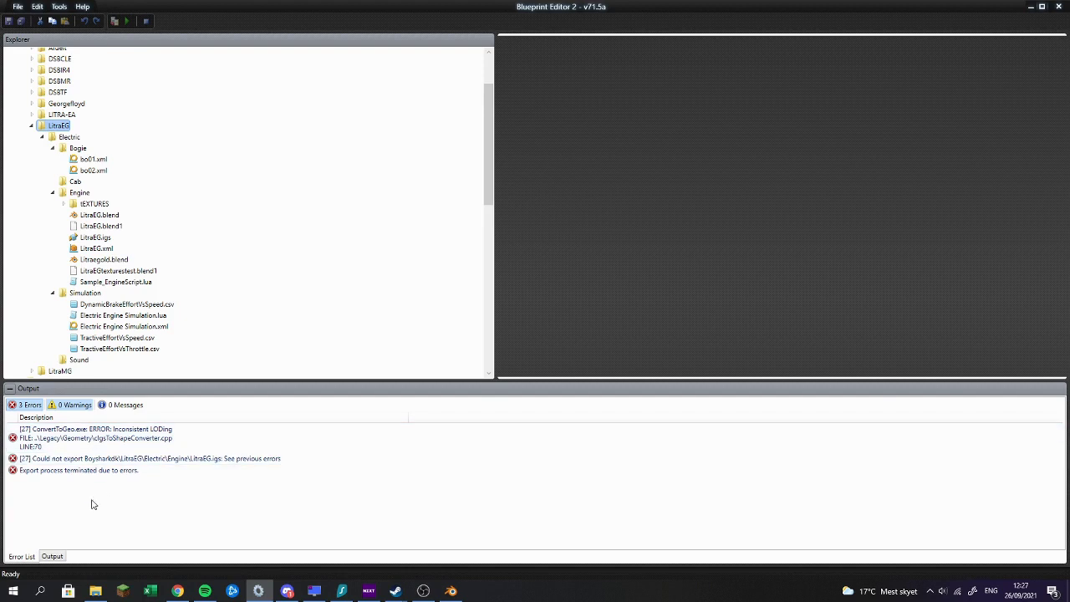
{"action": "left_click", "coordinate": [52, 556]}
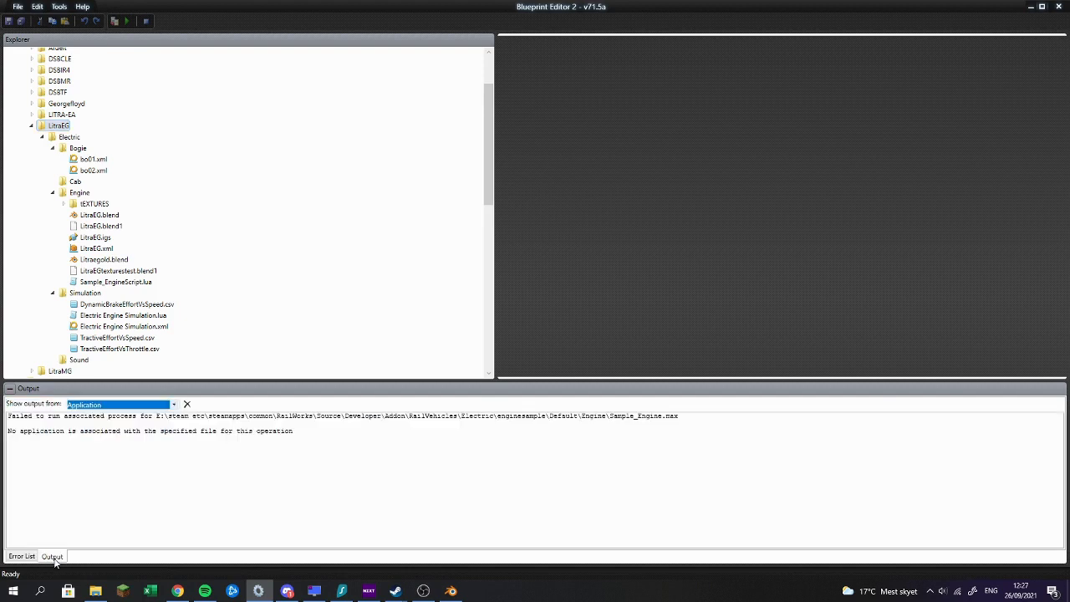
{"action": "left_click", "coordinate": [174, 405]}
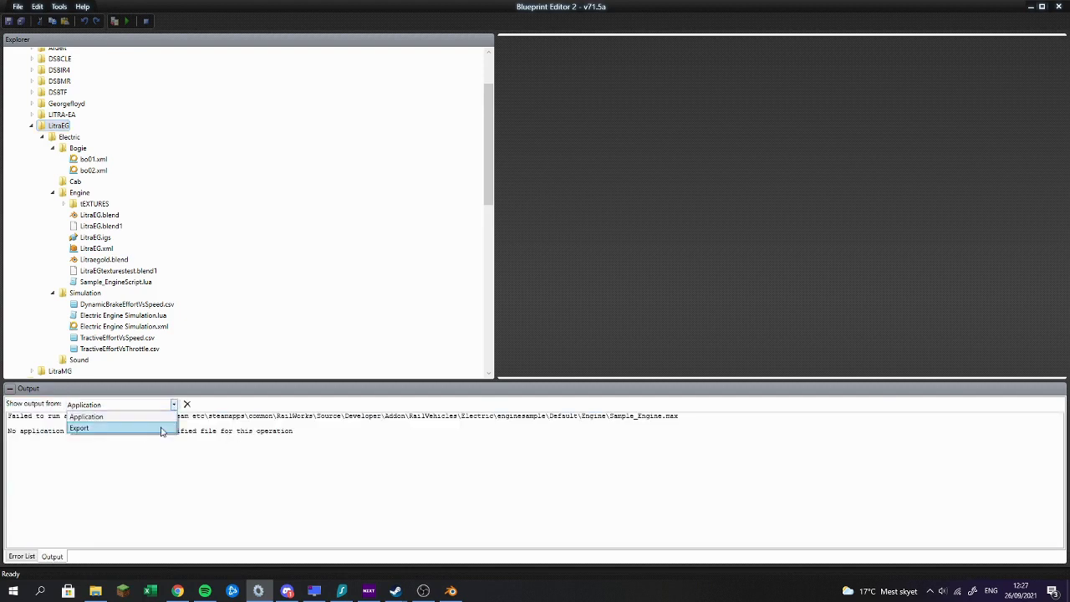
{"action": "left_click", "coordinate": [162, 430]}
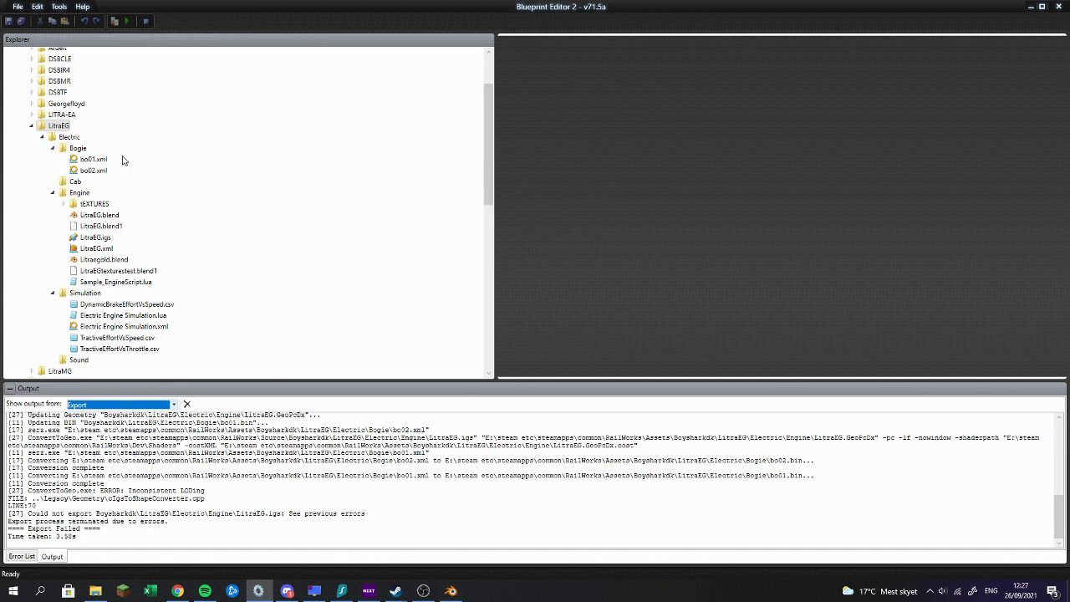
Step: Rename bo01.xml in the LitraEG Bogie folder as bogie1.xml
{"action": "right_click", "coordinate": [79, 161]}
{"action": "left_click", "coordinate": [252, 89]}
{"action": "right_click", "coordinate": [110, 162]}
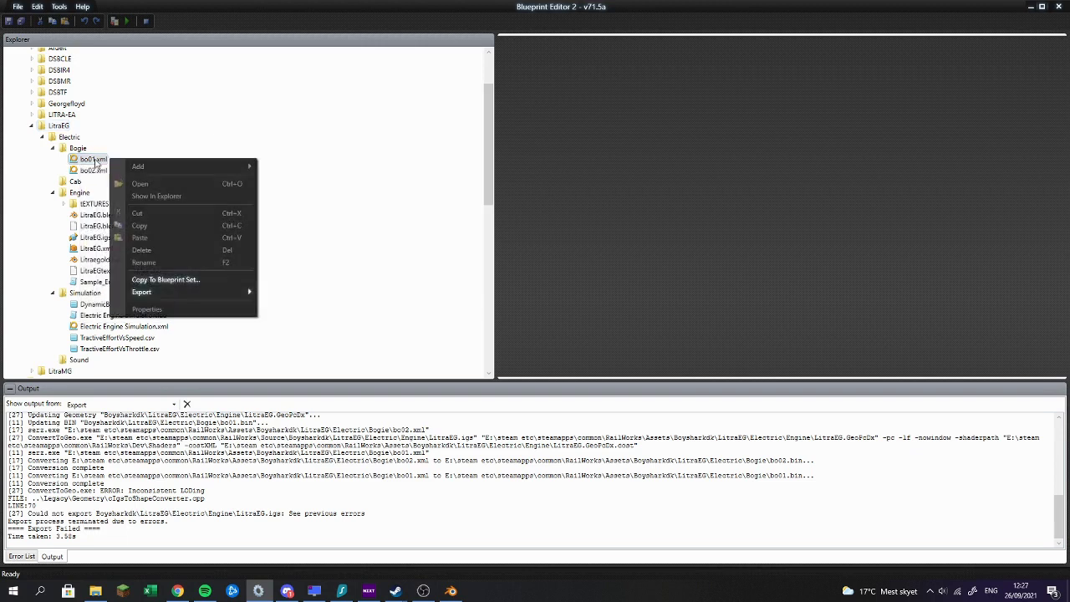
{"action": "left_click", "coordinate": [158, 260]}
{"action": "type", "text": "bogie1"}
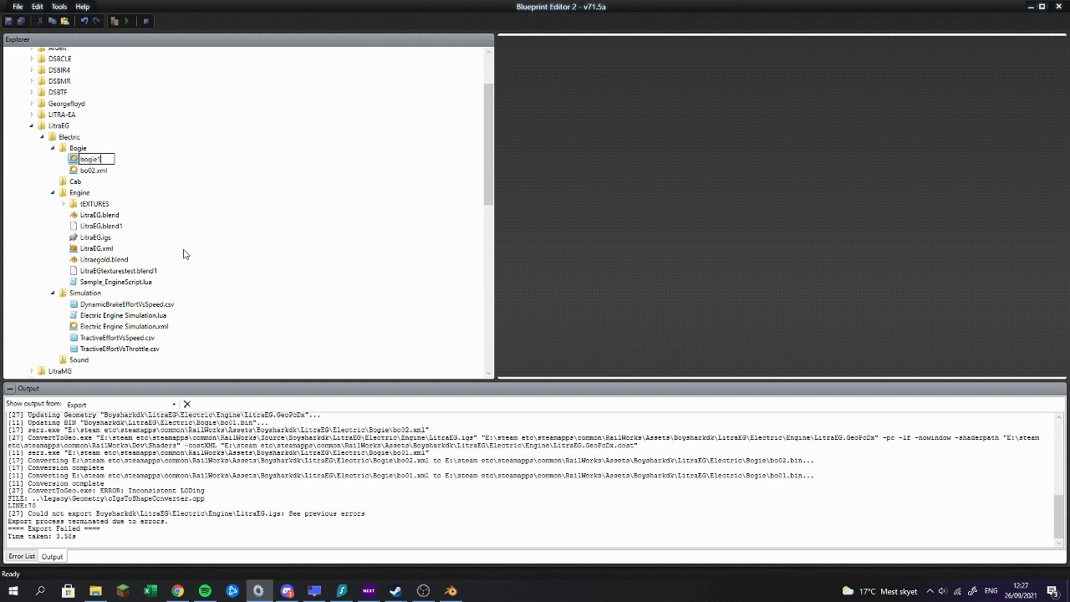
{"action": "type", "text": ".xml"}
{"action": "key", "text": "Return"}
{"action": "key", "text": "Return"}
Step: Rename bo02.xml in the LitraEG Bogie folder as bogie2.xml
{"action": "right_click", "coordinate": [73, 149]}
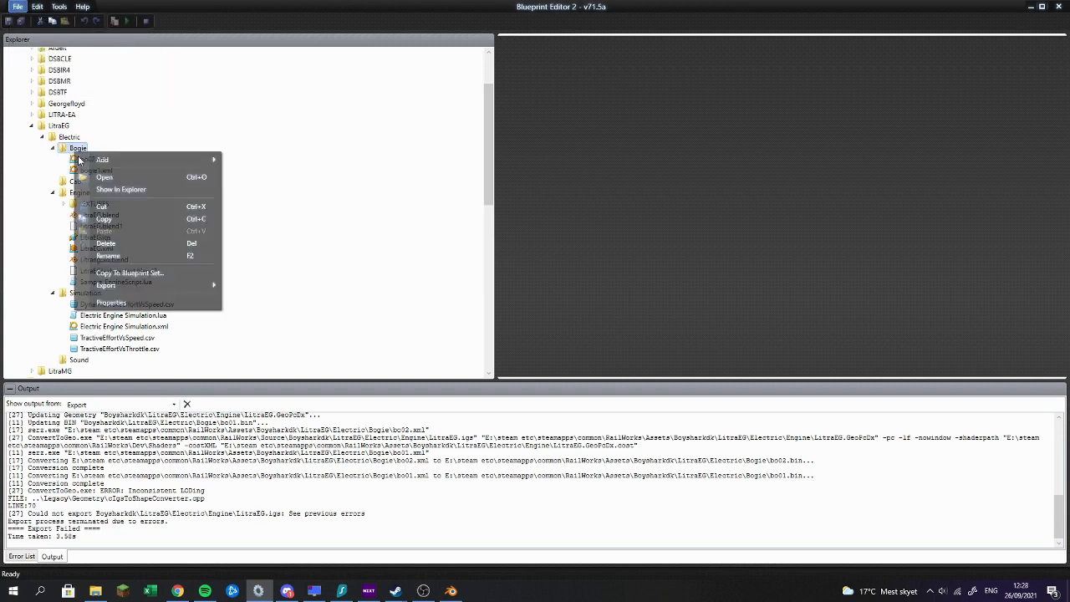
{"action": "left_click", "coordinate": [53, 161]}
{"action": "right_click", "coordinate": [82, 161]}
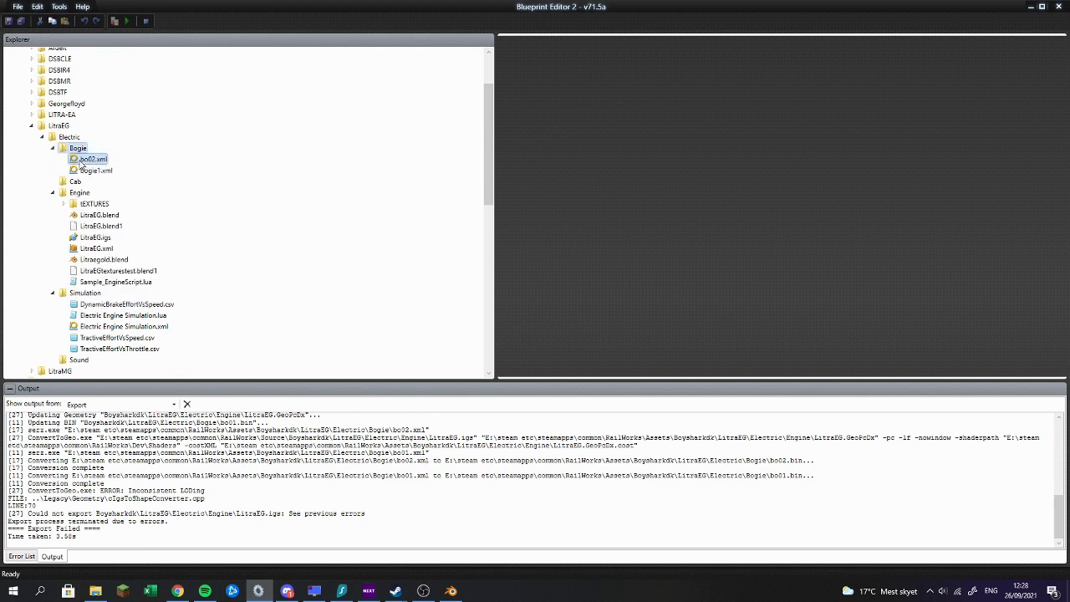
{"action": "left_click", "coordinate": [124, 265]}
{"action": "type", "text": "bogie"}
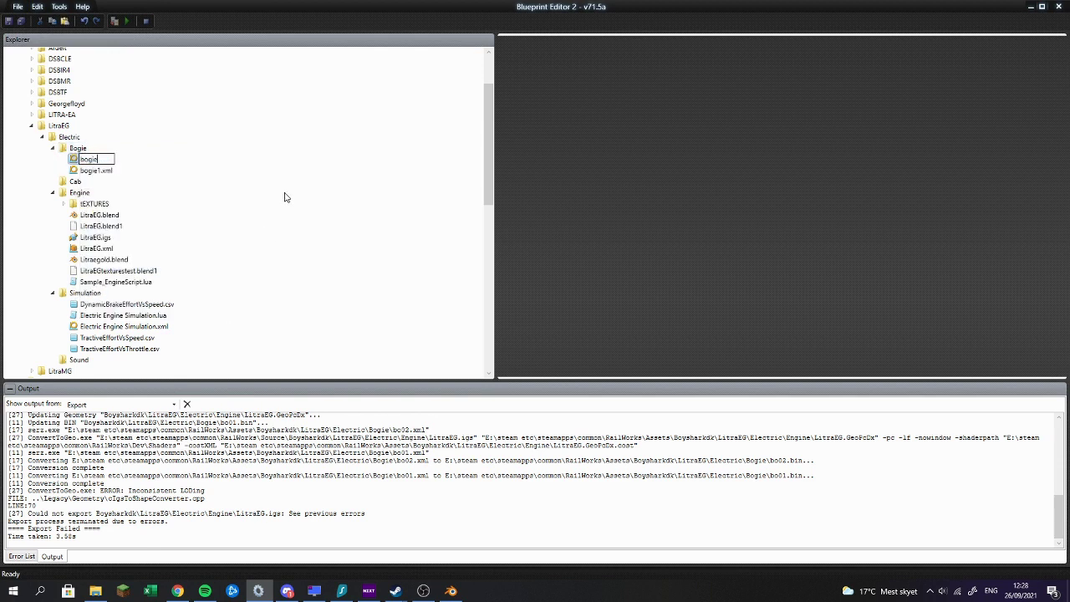
{"action": "key", "text": "Return"}
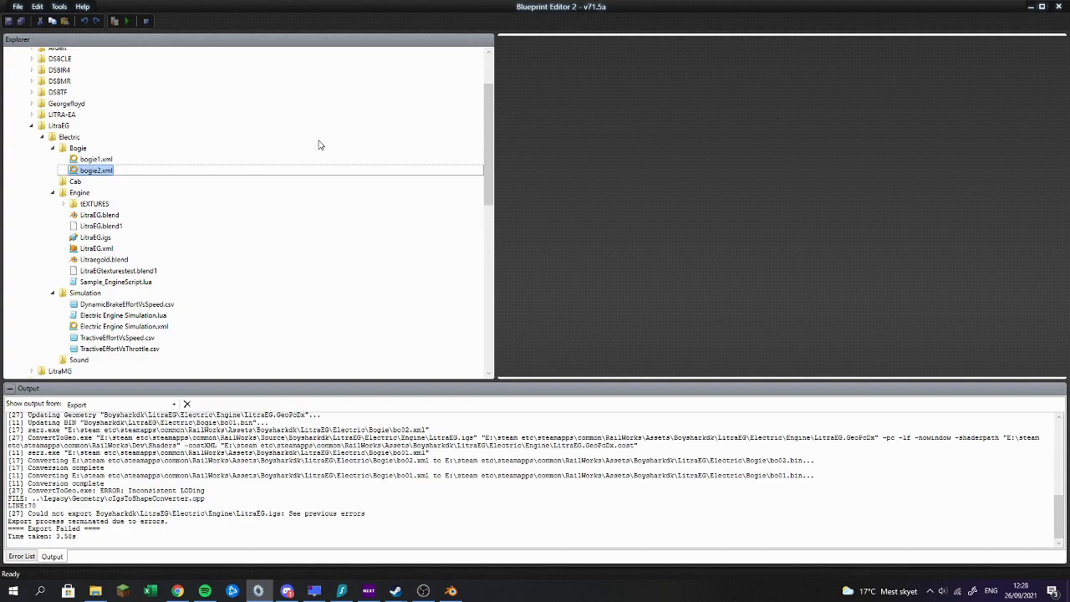
Step: Switch to Blender and join the two grey insulator and fitting objects on the locomotive roof into one
{"action": "left_click", "coordinate": [446, 591]}
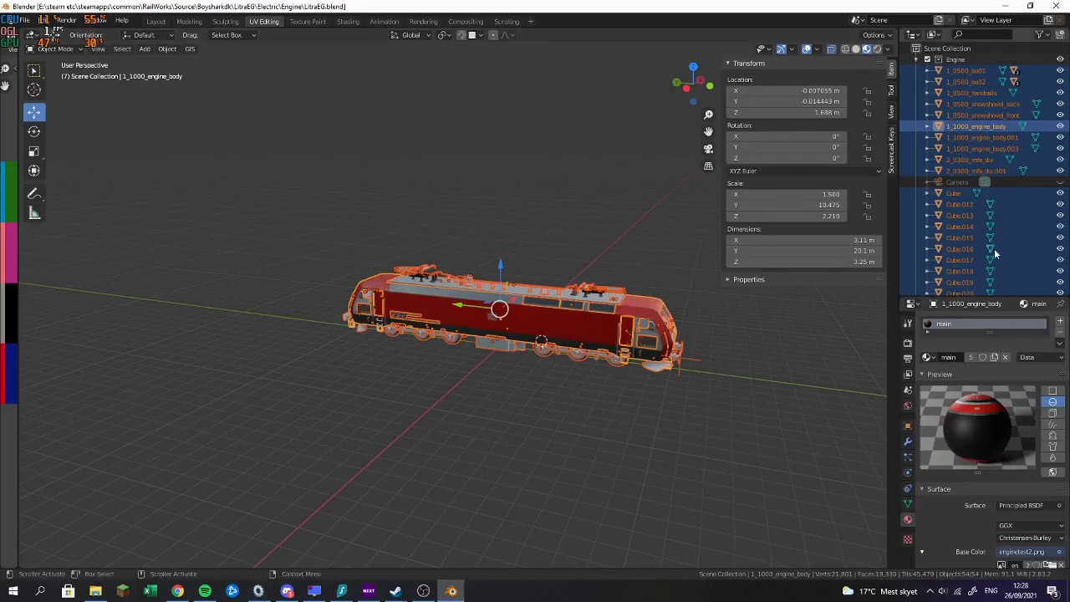
{"action": "left_click_drag", "start_coordinate": [615, 268], "coordinate": [448, 260]}
{"action": "scroll", "coordinate": [448, 261], "scroll_direction": "up", "scroll_amount": 4}
{"action": "left_click", "coordinate": [473, 273]}
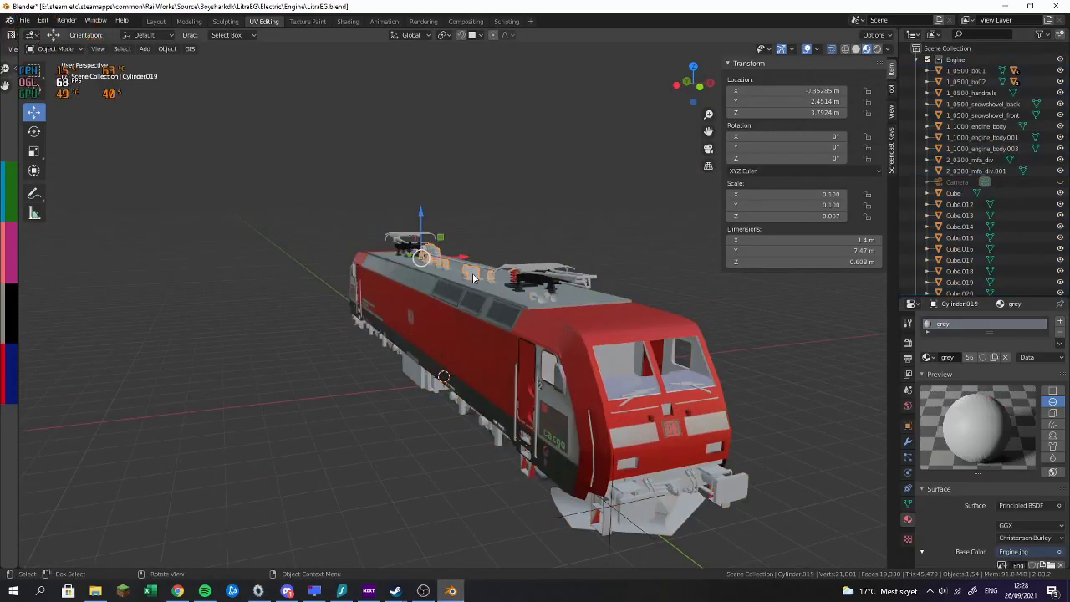
{"action": "left_click", "coordinate": [474, 274]}
{"action": "scroll", "coordinate": [484, 251], "scroll_direction": "up", "scroll_amount": 4}
{"action": "left_click", "coordinate": [488, 249]}
{"action": "left_click", "coordinate": [489, 268], "text": "shift"}
{"action": "left_click", "coordinate": [484, 254]}
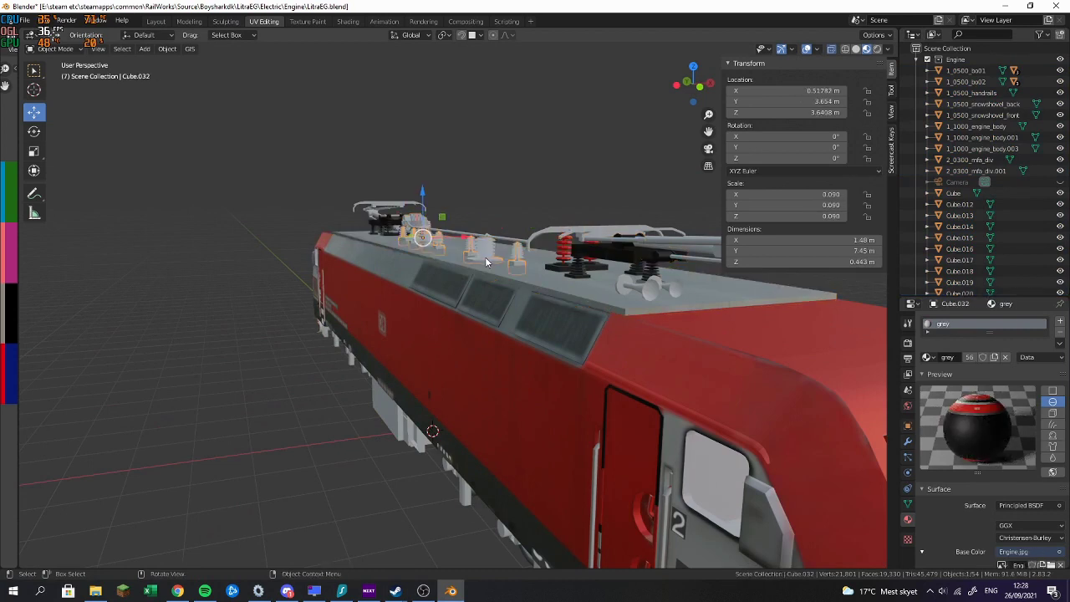
{"action": "left_click", "coordinate": [484, 252], "text": "shift"}
{"action": "key", "text": "ctrl+j"}
Step: Join the merged grey roof fittings with the roof panel object Cube.020
{"action": "mouse_move", "coordinate": [496, 271]}
{"action": "left_mouse_down"}
{"action": "mouse_move", "coordinate": [631, 296]}
{"action": "mouse_move", "coordinate": [498, 279]}
{"action": "left_mouse_up"}
{"action": "scroll", "coordinate": [499, 248], "scroll_direction": "up", "scroll_amount": 3}
{"action": "left_click", "coordinate": [565, 255], "text": "shift"}
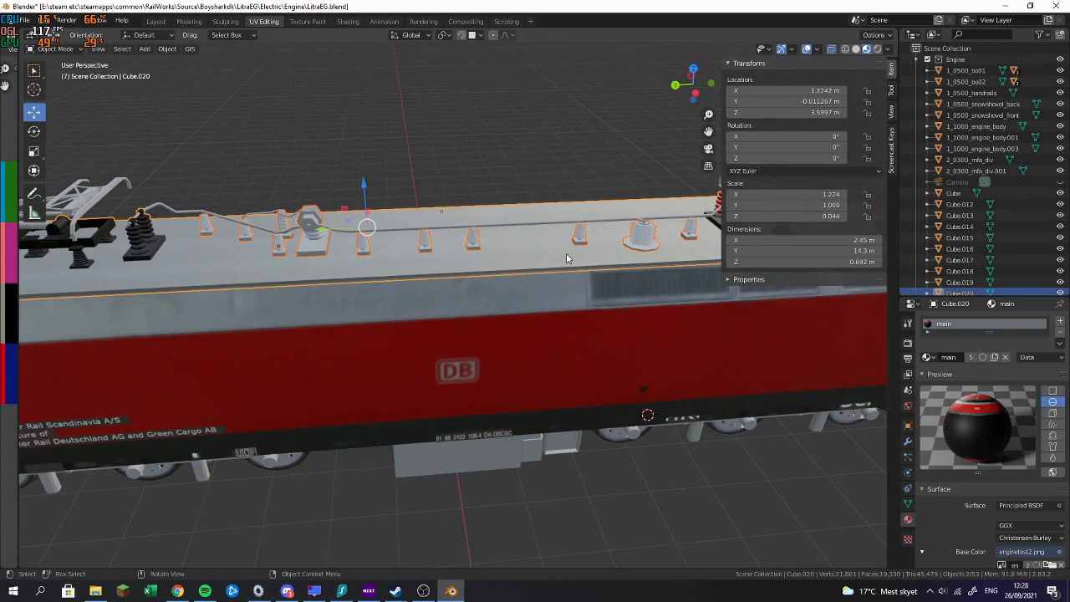
{"action": "scroll", "coordinate": [556, 250], "scroll_direction": "down", "scroll_amount": 3}
{"action": "key", "text": "ctrl+j"}
Step: Examine the joined roof's grey material slot and the insulators beside the pantograph
{"action": "left_click_drag", "start_coordinate": [507, 247], "coordinate": [486, 271]}
{"action": "scroll", "coordinate": [486, 272], "scroll_direction": "up", "scroll_amount": 3}
{"action": "scroll", "coordinate": [575, 256], "scroll_direction": "down", "scroll_amount": 1}
{"action": "left_click_drag", "start_coordinate": [634, 271], "coordinate": [378, 198]}
{"action": "scroll", "coordinate": [573, 257], "scroll_direction": "up", "scroll_amount": 5}
{"action": "scroll", "coordinate": [526, 241], "scroll_direction": "down", "scroll_amount": 4}
{"action": "left_click", "coordinate": [944, 334]}
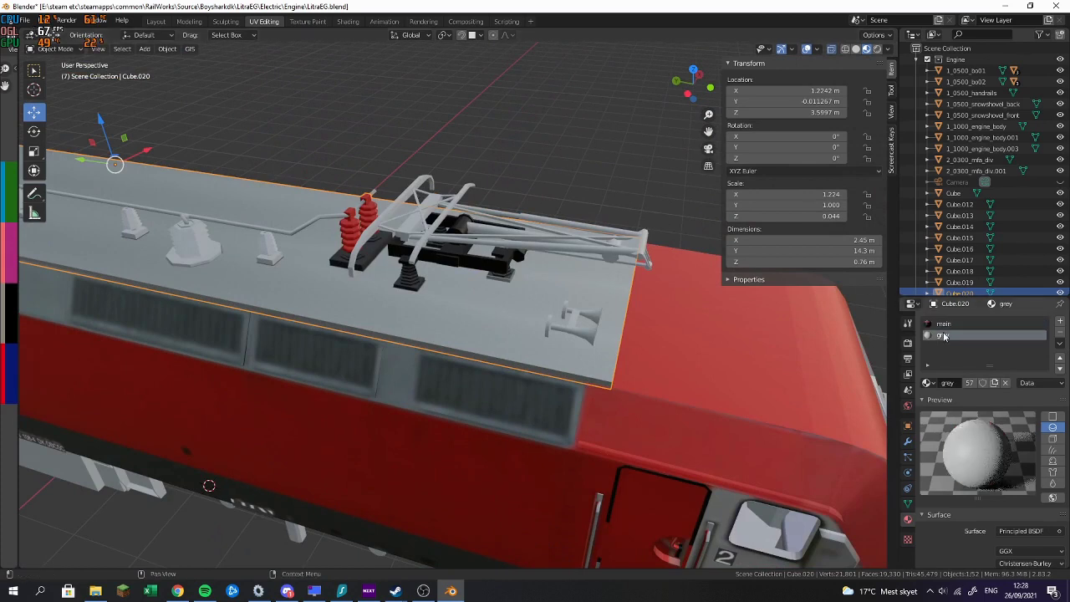
{"action": "left_click", "coordinate": [325, 224]}
{"action": "left_click", "coordinate": [350, 228]}
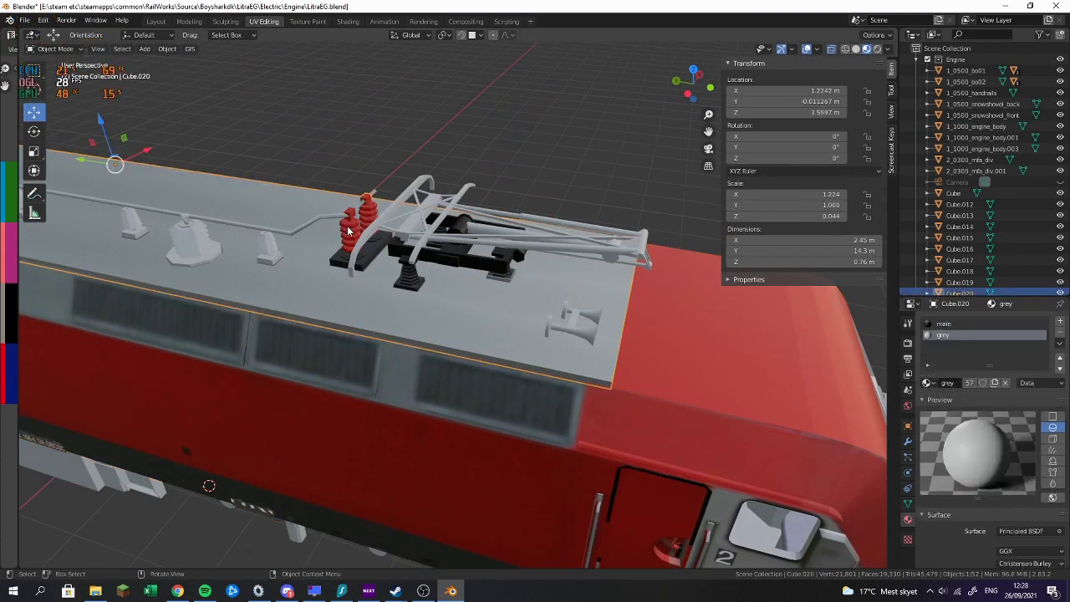
{"action": "left_click", "coordinate": [355, 231]}
{"action": "left_click", "coordinate": [368, 233]}
Step: Join the horns at both ends of the roof into the roof panel object Cube.020
{"action": "left_click_drag", "start_coordinate": [452, 241], "coordinate": [465, 192]}
{"action": "left_click", "coordinate": [635, 163]}
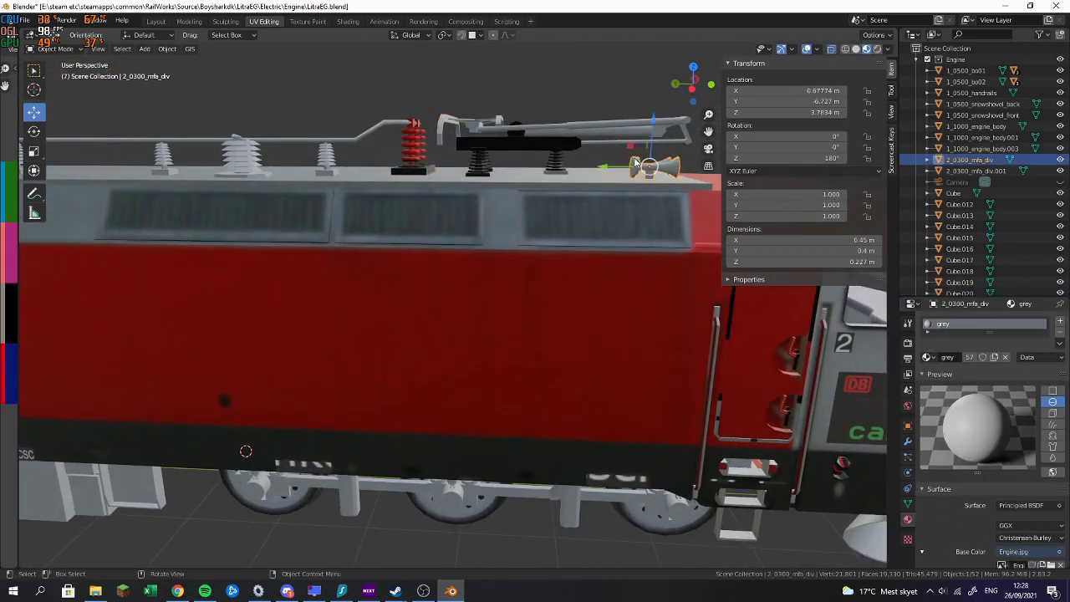
{"action": "scroll", "coordinate": [634, 158], "scroll_direction": "down", "scroll_amount": 4}
{"action": "left_click", "coordinate": [200, 240], "text": "shift"}
{"action": "left_click_drag", "start_coordinate": [200, 239], "coordinate": [650, 265]}
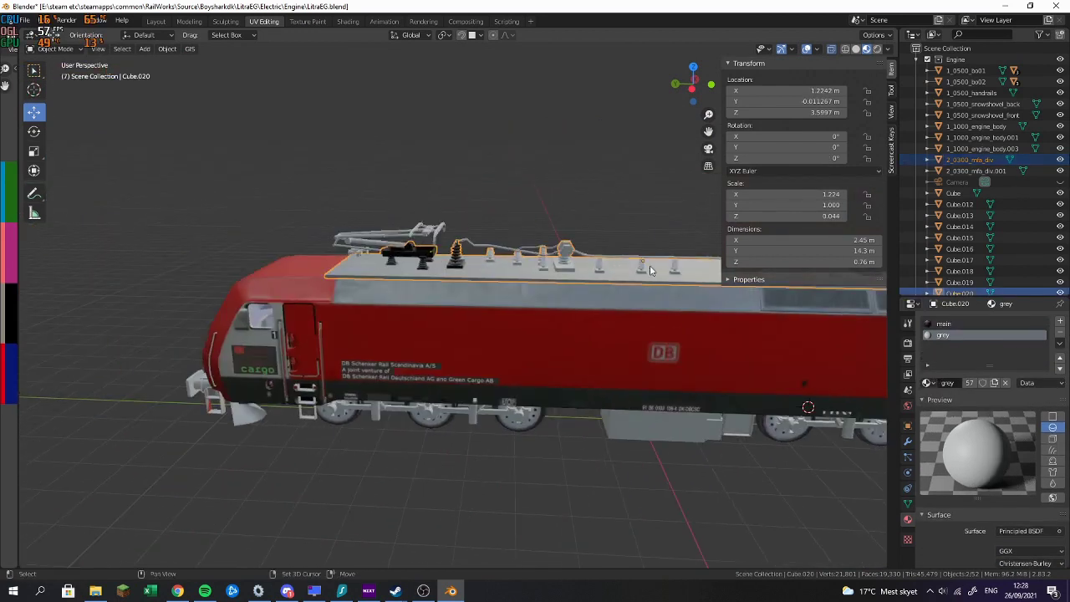
{"action": "left_click", "coordinate": [354, 253], "text": "shift"}
{"action": "left_click", "coordinate": [370, 266], "text": "shift"}
{"action": "key", "text": "ctrl+j"}
{"action": "left_click_drag", "start_coordinate": [425, 292], "coordinate": [427, 302]}
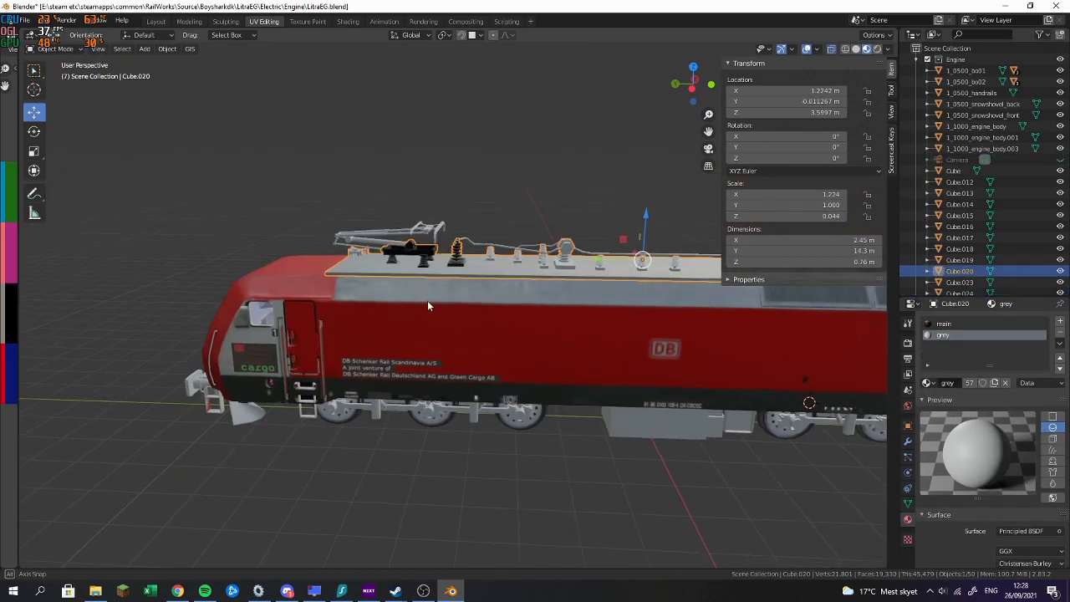
Step: Join the grey underfloor equipment parts between the bogies into one object
{"action": "left_click_drag", "start_coordinate": [690, 465], "coordinate": [551, 437]}
{"action": "left_click", "coordinate": [555, 406]}
{"action": "scroll", "coordinate": [595, 412], "scroll_direction": "up", "scroll_amount": 2}
{"action": "left_click_drag", "start_coordinate": [612, 419], "coordinate": [510, 256]}
{"action": "left_click", "coordinate": [373, 258], "text": "shift"}
{"action": "key", "text": "ctrl+j"}
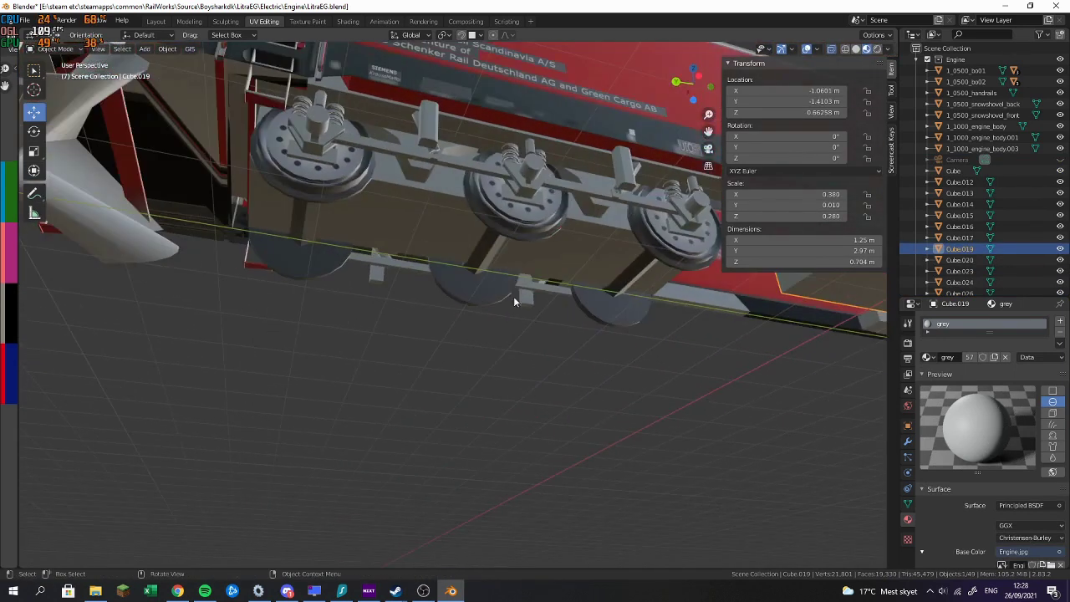
Step: Join the hanging brackets beside the wheels on both sides and merge them with the underfloor equipment box
{"action": "left_click", "coordinate": [524, 299]}
{"action": "left_click", "coordinate": [621, 163], "text": "shift"}
{"action": "key", "text": "ctrl+j"}
{"action": "scroll", "coordinate": [440, 147], "scroll_direction": "down", "scroll_amount": 4}
{"action": "left_click_drag", "start_coordinate": [440, 147], "coordinate": [390, 187]}
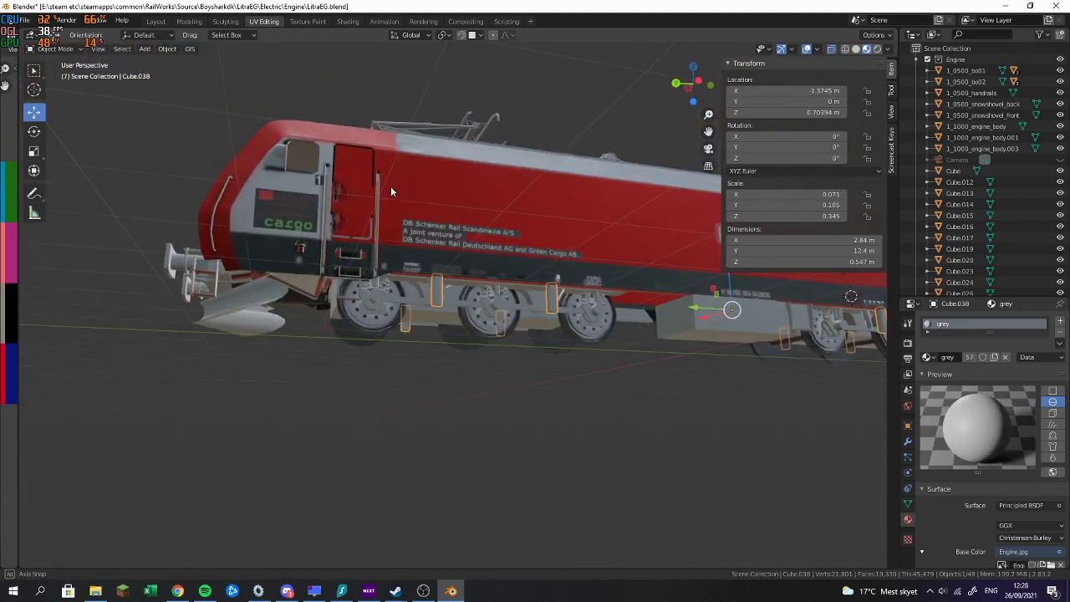
{"action": "left_click", "coordinate": [730, 308], "text": "shift"}
{"action": "left_click_drag", "start_coordinate": [731, 308], "coordinate": [433, 282]}
{"action": "key", "text": "ctrl+j"}
Step: Join the driver's desk and its raised console in the rear cab into one object
{"action": "left_click_drag", "start_coordinate": [607, 303], "coordinate": [462, 241]}
{"action": "left_click", "coordinate": [601, 316]}
{"action": "left_click", "coordinate": [456, 265]}
{"action": "left_click", "coordinate": [508, 153]}
{"action": "left_click_drag", "start_coordinate": [509, 153], "coordinate": [512, 285]}
{"action": "scroll", "coordinate": [442, 179], "scroll_direction": "up", "scroll_amount": 5}
{"action": "left_click", "coordinate": [471, 293]}
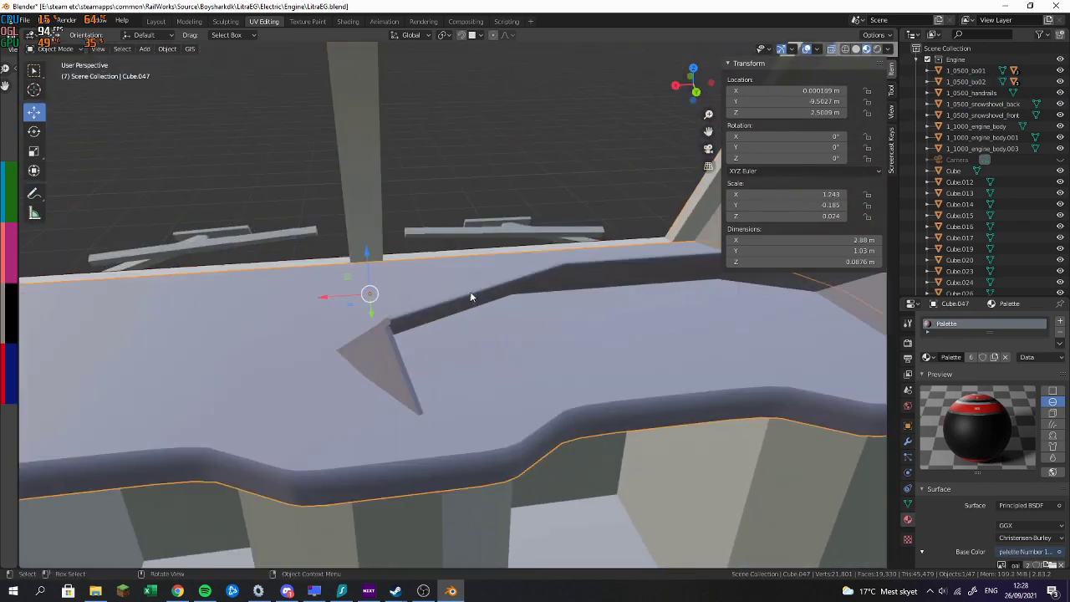
{"action": "left_click", "coordinate": [470, 293]}
{"action": "left_click", "coordinate": [508, 237]}
{"action": "left_click", "coordinate": [490, 309]}
{"action": "left_click", "coordinate": [514, 327], "text": "shift"}
{"action": "left_click_drag", "start_coordinate": [514, 326], "coordinate": [622, 278]}
{"action": "key", "text": "ctrl+j"}
{"action": "scroll", "coordinate": [595, 300], "scroll_direction": "down", "scroll_amount": 11}
Step: Join the driver's desk and its raised console in the front cab into one object
{"action": "left_click", "coordinate": [595, 272]}
{"action": "left_click_drag", "start_coordinate": [709, 266], "coordinate": [438, 267]}
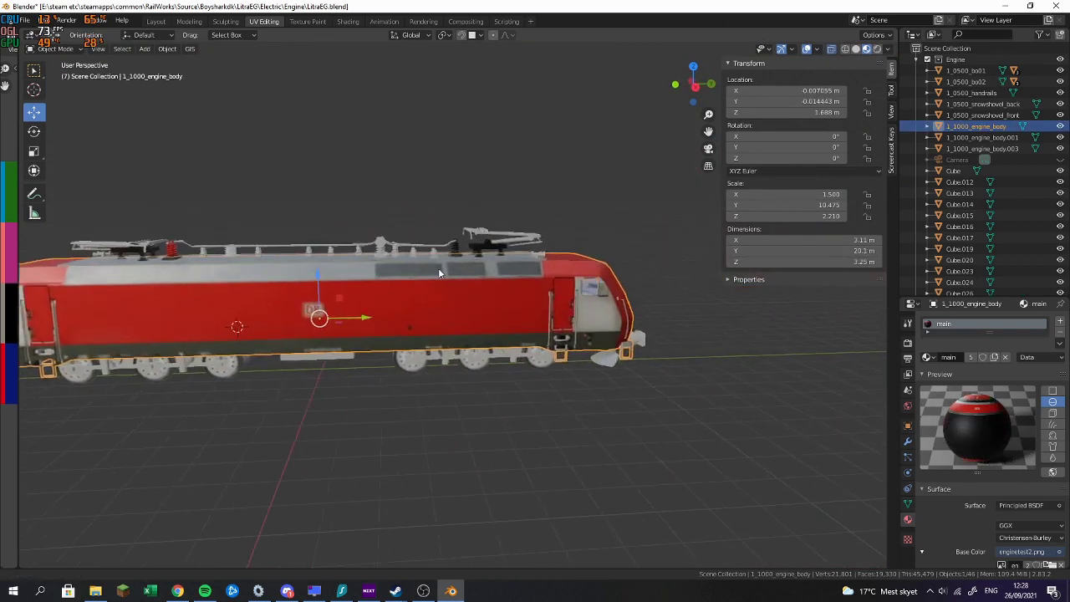
{"action": "left_click_drag", "start_coordinate": [680, 281], "coordinate": [441, 283]}
{"action": "scroll", "coordinate": [332, 277], "scroll_direction": "up", "scroll_amount": 4}
{"action": "left_click_drag", "start_coordinate": [332, 277], "coordinate": [368, 272]}
{"action": "left_click_drag", "start_coordinate": [188, 268], "coordinate": [427, 240]}
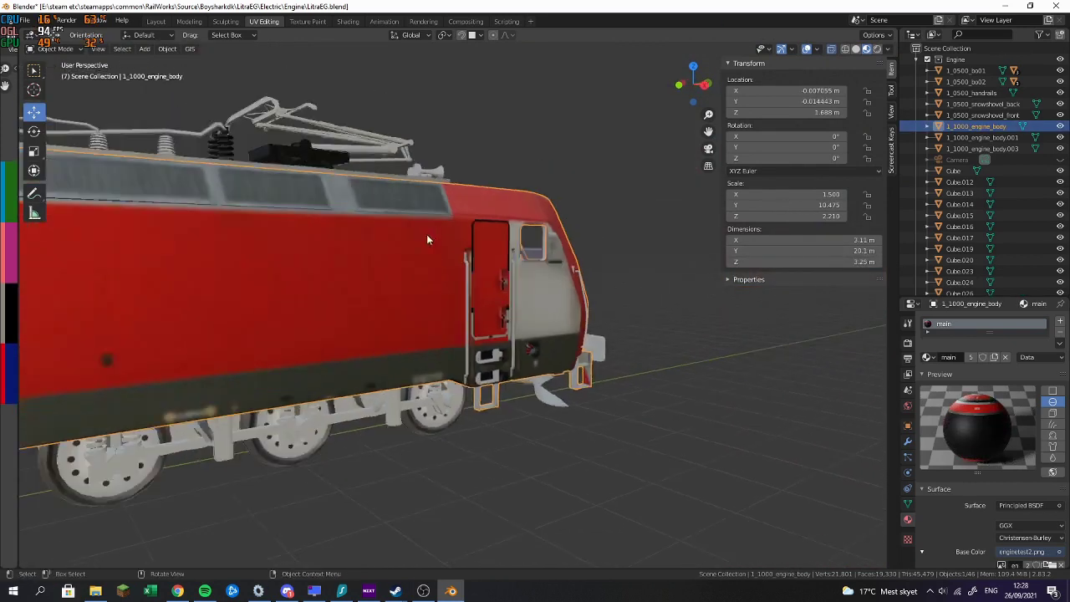
{"action": "scroll", "coordinate": [427, 240], "scroll_direction": "down", "scroll_amount": 4}
{"action": "left_click_drag", "start_coordinate": [357, 282], "coordinate": [774, 249]}
{"action": "scroll", "coordinate": [495, 262], "scroll_direction": "up", "scroll_amount": 3}
{"action": "left_click_drag", "start_coordinate": [493, 263], "coordinate": [469, 224]}
{"action": "left_click", "coordinate": [481, 241]}
{"action": "left_click", "coordinate": [499, 302], "text": "shift"}
{"action": "key", "text": "ctrl+j"}
{"action": "scroll", "coordinate": [493, 305], "scroll_direction": "down", "scroll_amount": 3}
{"action": "scroll", "coordinate": [483, 316], "scroll_direction": "up", "scroll_amount": 2}
{"action": "left_click_drag", "start_coordinate": [482, 318], "coordinate": [546, 278]}
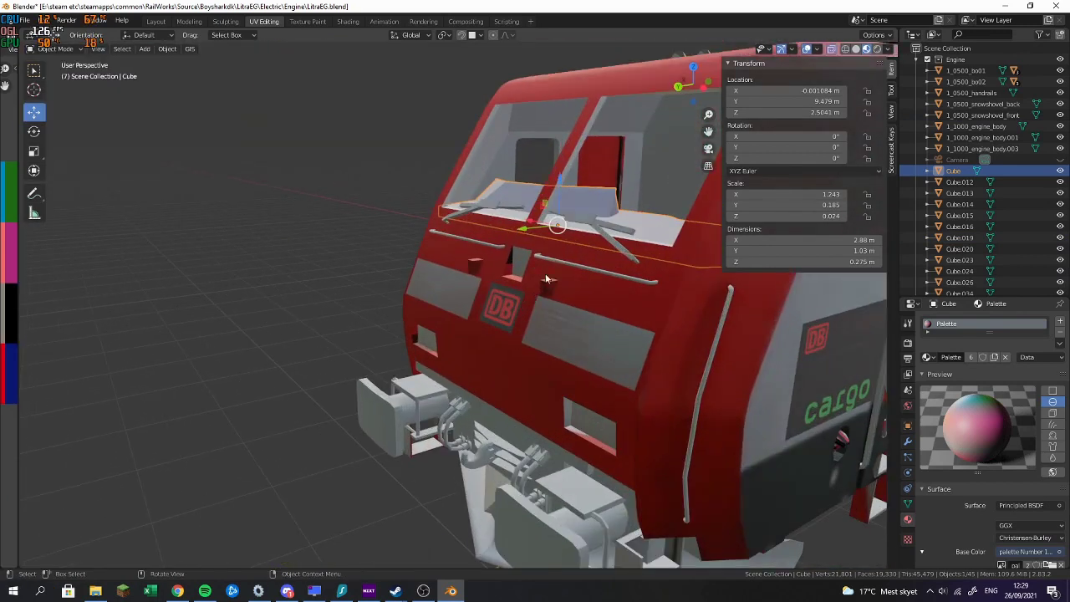
{"action": "left_click", "coordinate": [575, 267]}
{"action": "scroll", "coordinate": [582, 274], "scroll_direction": "down", "scroll_amount": 9}
{"action": "left_click_drag", "start_coordinate": [683, 281], "coordinate": [777, 271]}
{"action": "scroll", "coordinate": [699, 316], "scroll_direction": "up", "scroll_amount": 6}
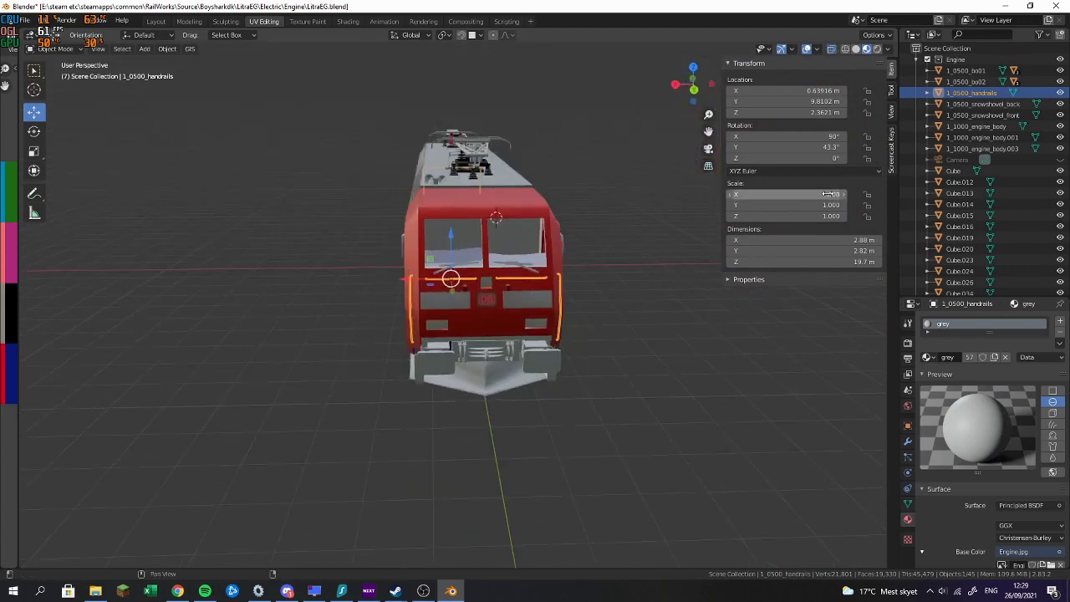
Step: Rename the object 1_1000_engine_body.003 as 1_1000_cab_back
{"action": "right_click", "coordinate": [1014, 151]}
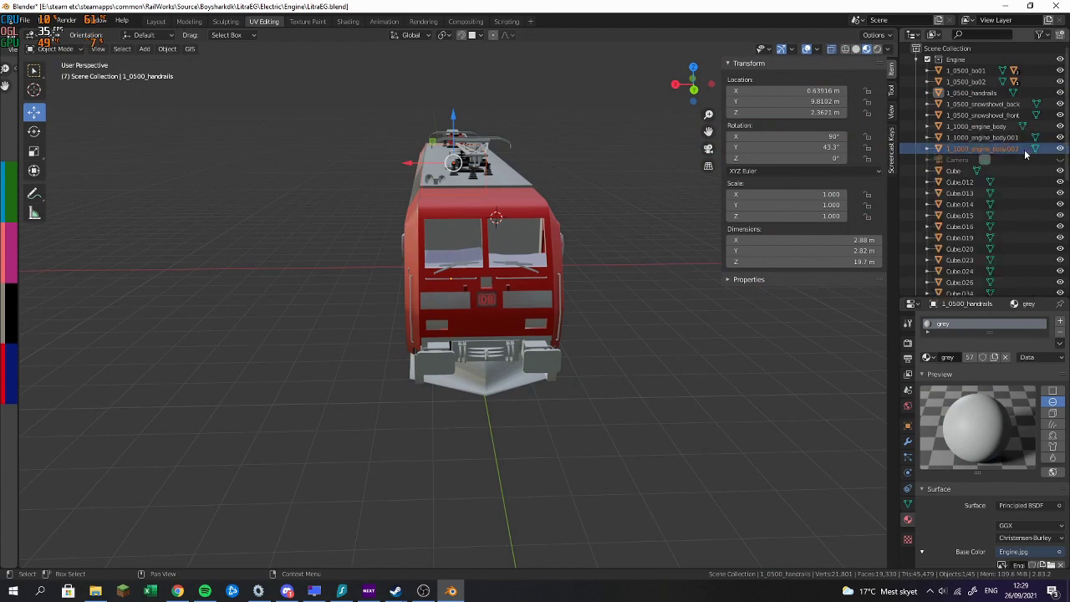
{"action": "double_click", "coordinate": [1025, 150]}
{"action": "key", "text": "BackSpace"}
{"action": "key", "text": "BackSpace"}
{"action": "key", "text": "BackSpace"}
{"action": "key", "text": "BackSpace"}
{"action": "key", "text": "BackSpace"}
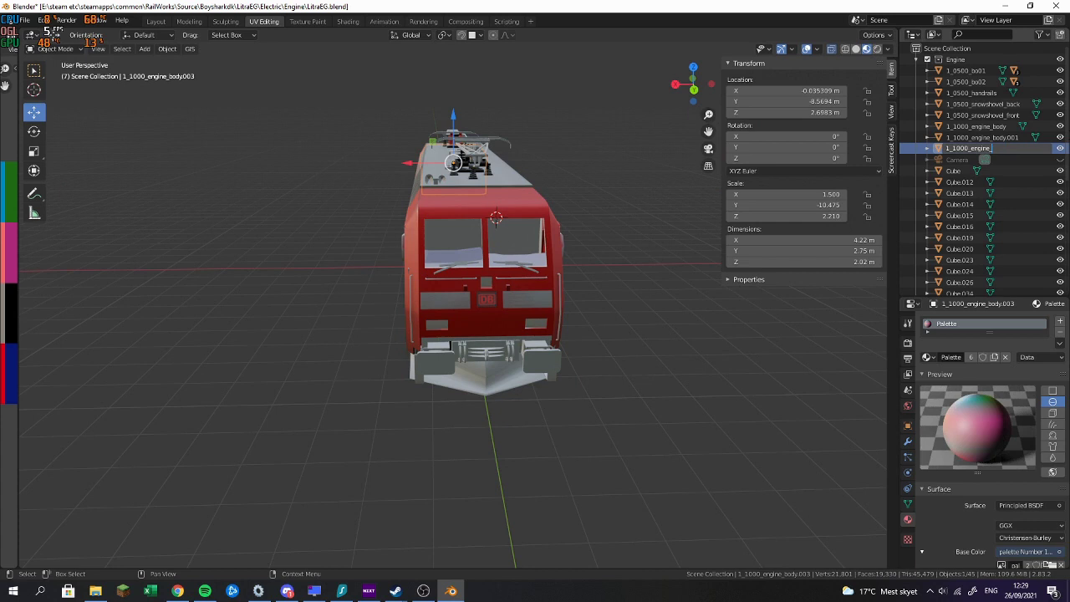
{"action": "type", "text": "cab_back"}
{"action": "key", "text": "Return"}
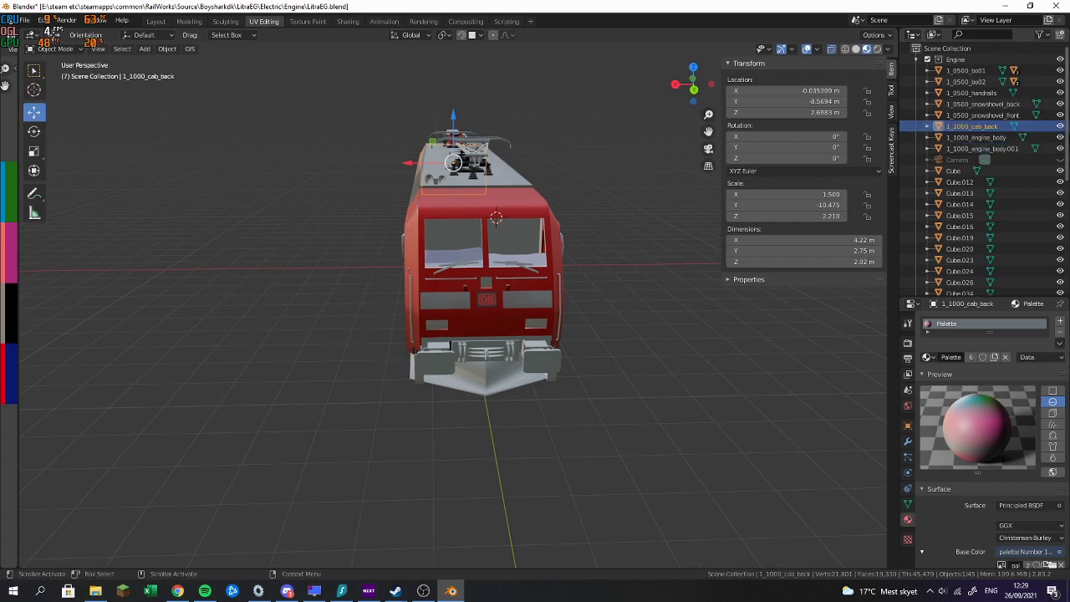
Step: Rename the object 1_1000_engine_body.001 as 1_1000_cab_front
{"action": "left_click", "coordinate": [998, 146]}
{"action": "left_click", "coordinate": [1002, 139]}
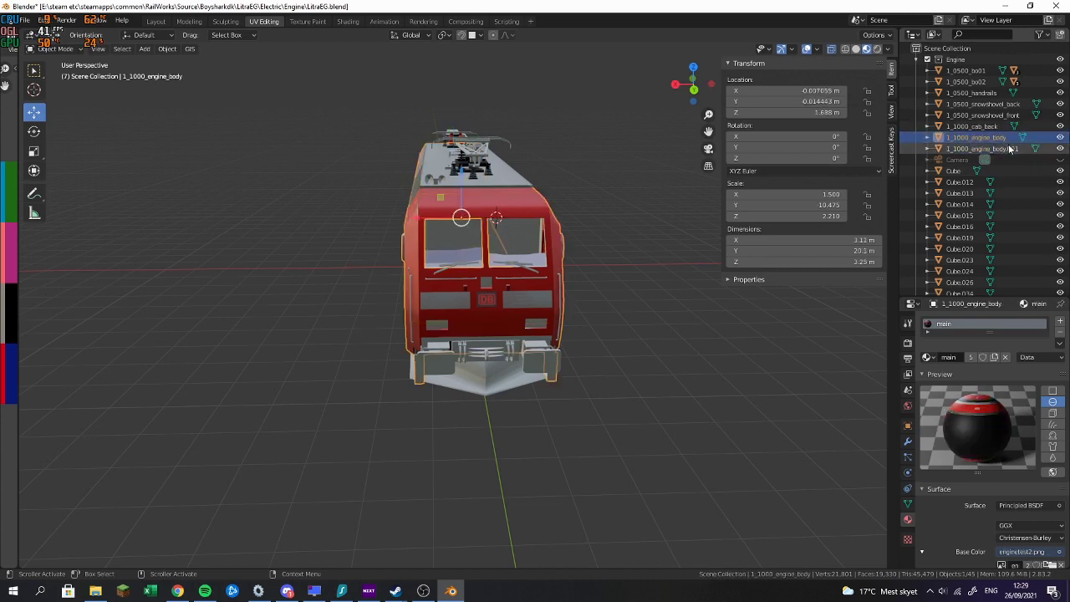
{"action": "double_click", "coordinate": [1023, 149]}
{"action": "key", "text": "BackSpace"}
{"action": "key", "text": "BackSpace"}
{"action": "key", "text": "BackSpace"}
{"action": "key", "text": "BackSpace"}
{"action": "key", "text": "BackSpace"}
{"action": "key", "text": "BackSpace"}
{"action": "key", "text": "BackSpace"}
{"action": "type", "text": "cab_front"}
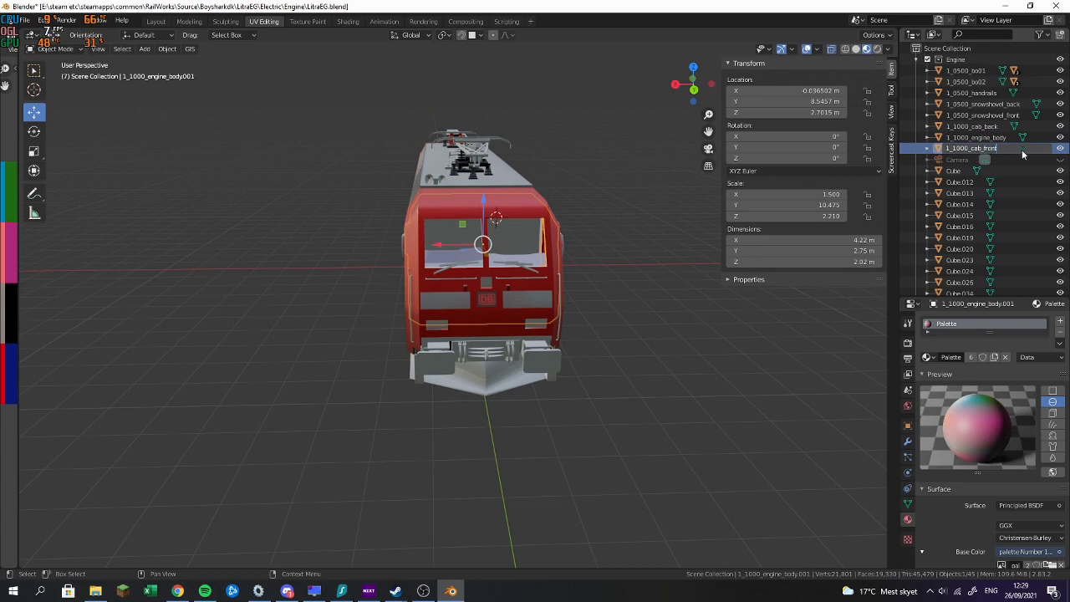
{"action": "key", "text": "Return"}
Step: Examine which locomotive parts the unrenamed objects from Cube through Cube.023 represent
{"action": "left_click_drag", "start_coordinate": [303, 231], "coordinate": [403, 234]}
{"action": "left_click", "coordinate": [957, 171]}
{"action": "left_click_drag", "start_coordinate": [490, 308], "coordinate": [456, 332]}
{"action": "left_click", "coordinate": [968, 183]}
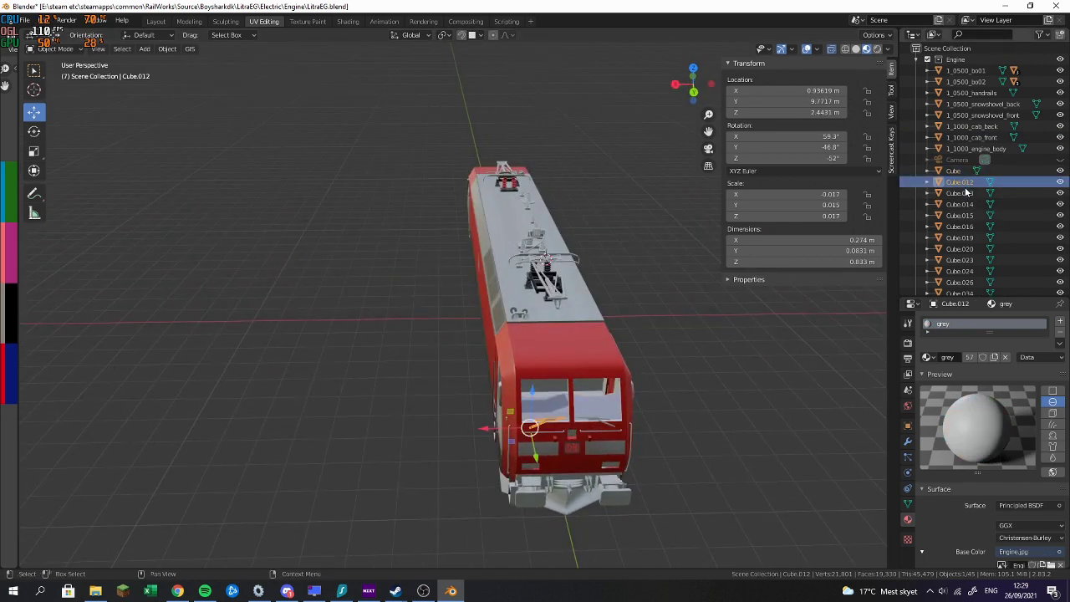
{"action": "left_click", "coordinate": [969, 197]}
{"action": "left_click", "coordinate": [969, 204]}
{"action": "left_click", "coordinate": [969, 196]}
{"action": "left_click_drag", "start_coordinate": [456, 268], "coordinate": [688, 225]}
{"action": "left_click", "coordinate": [968, 216]}
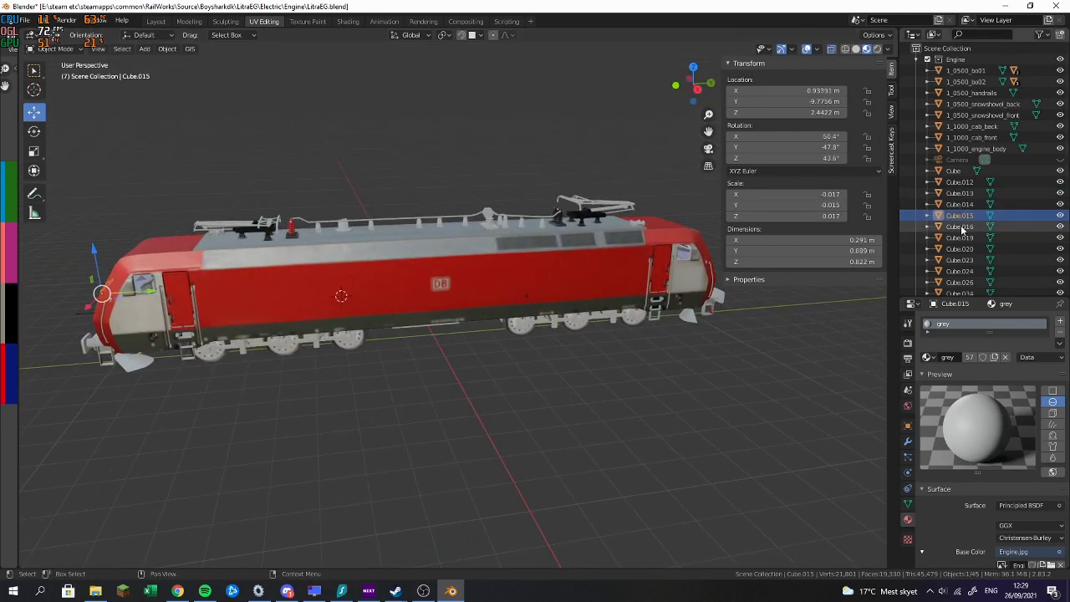
{"action": "left_click", "coordinate": [962, 227]}
{"action": "left_click", "coordinate": [960, 239]}
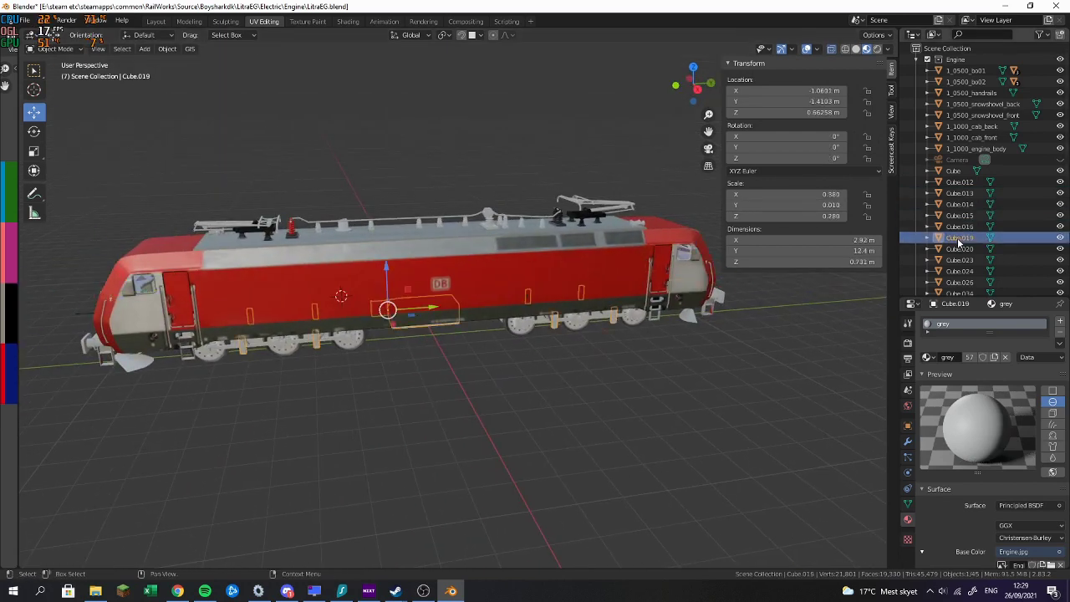
{"action": "left_click", "coordinate": [962, 249]}
{"action": "left_click", "coordinate": [963, 260]}
Step: Join the coupling hoses Cube.023 at the front end with the front buffer beam
{"action": "left_click_drag", "start_coordinate": [703, 336], "coordinate": [589, 335]}
{"action": "scroll", "coordinate": [590, 352], "scroll_direction": "up", "scroll_amount": 2}
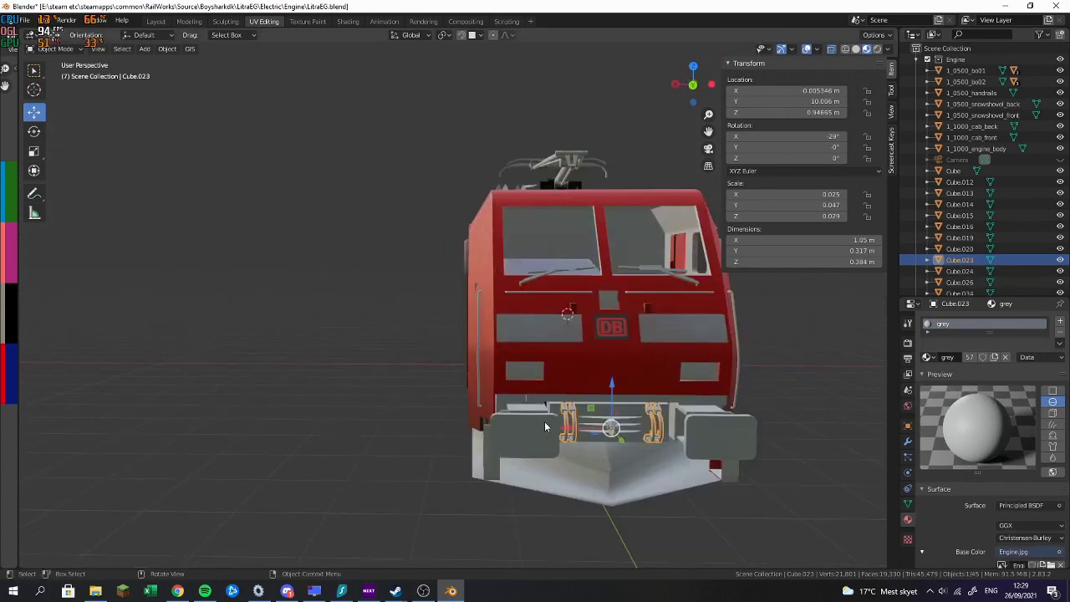
{"action": "left_click", "coordinate": [522, 425], "text": "shift"}
{"action": "key", "text": "ctrl+j"}
Step: Try to join the rear coupling hoses Cube.024 with the rear buffer beam Cylinder.001
{"action": "left_click_drag", "start_coordinate": [580, 426], "coordinate": [499, 265]}
{"action": "scroll", "coordinate": [489, 320], "scroll_direction": "up", "scroll_amount": 4}
{"action": "left_click", "coordinate": [433, 321]}
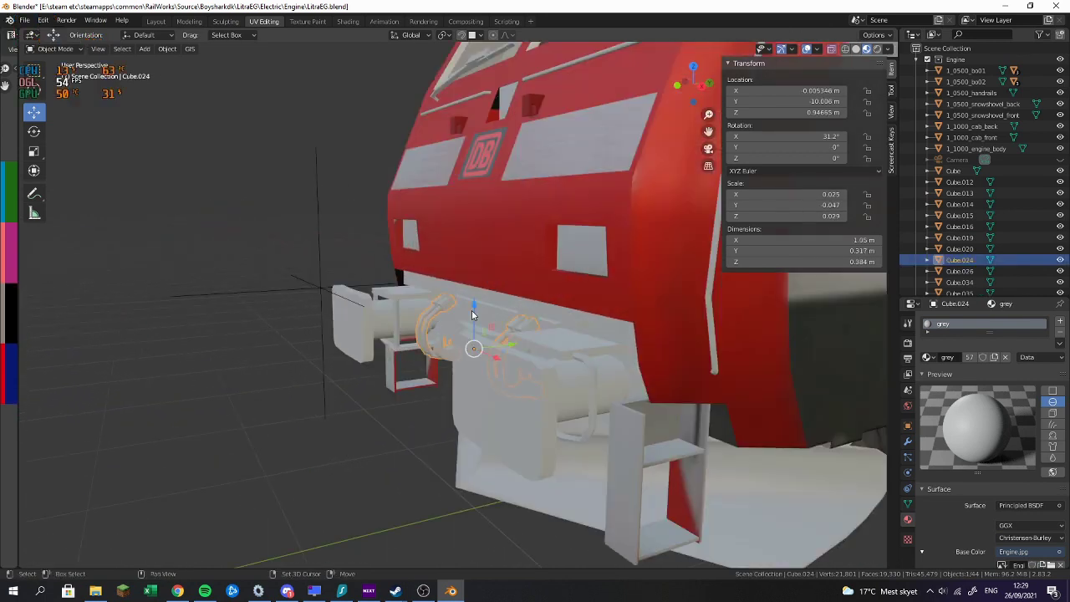
{"action": "left_click", "coordinate": [485, 325], "text": "shift"}
{"action": "left_click_drag", "start_coordinate": [485, 325], "coordinate": [509, 325]}
{"action": "scroll", "coordinate": [535, 343], "scroll_direction": "up", "scroll_amount": 2}
{"action": "left_click_drag", "start_coordinate": [660, 415], "coordinate": [531, 356]}
{"action": "scroll", "coordinate": [531, 356], "scroll_direction": "up", "scroll_amount": 2}
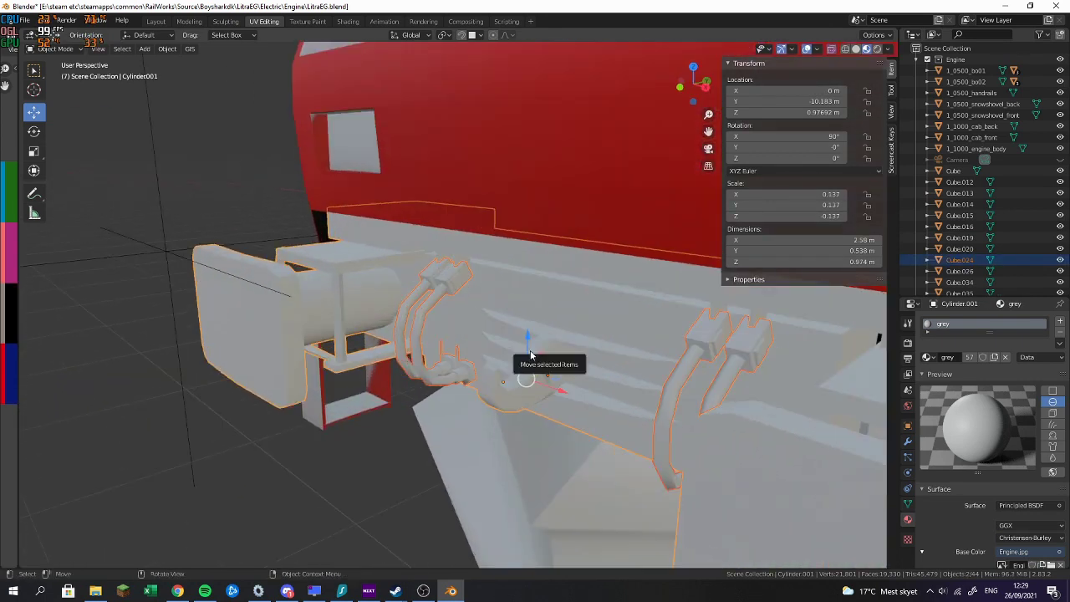
{"action": "scroll", "coordinate": [531, 356], "scroll_direction": "up", "scroll_amount": 2}
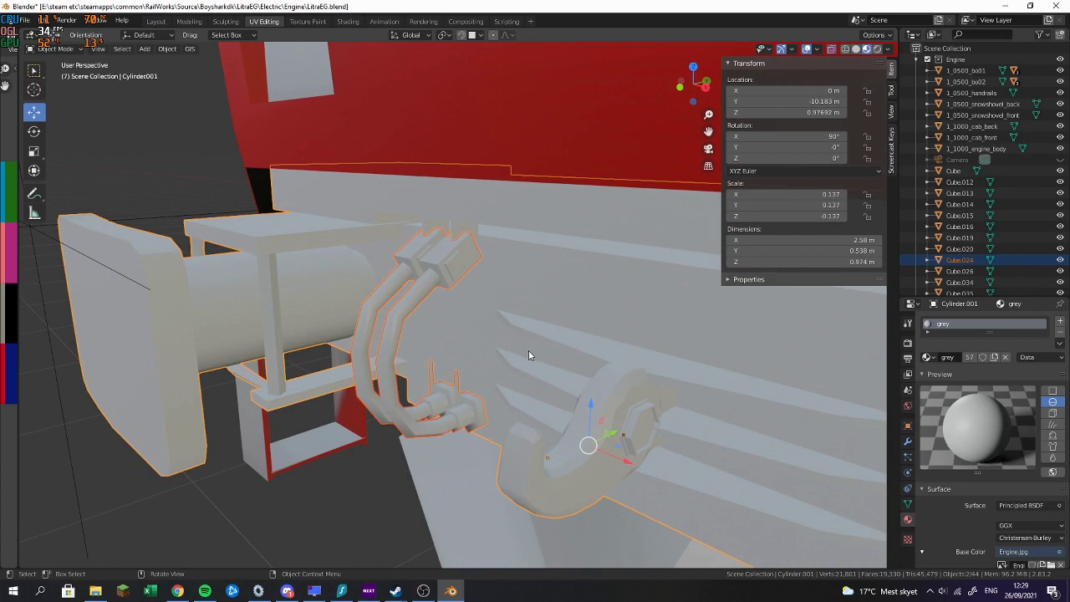
{"action": "key", "text": "ctrl+j"}
{"action": "left_click_drag", "start_coordinate": [543, 342], "coordinate": [602, 318]}
{"action": "scroll", "coordinate": [601, 318], "scroll_direction": "down", "scroll_amount": 2}
{"action": "key", "text": "ctrl+z"}
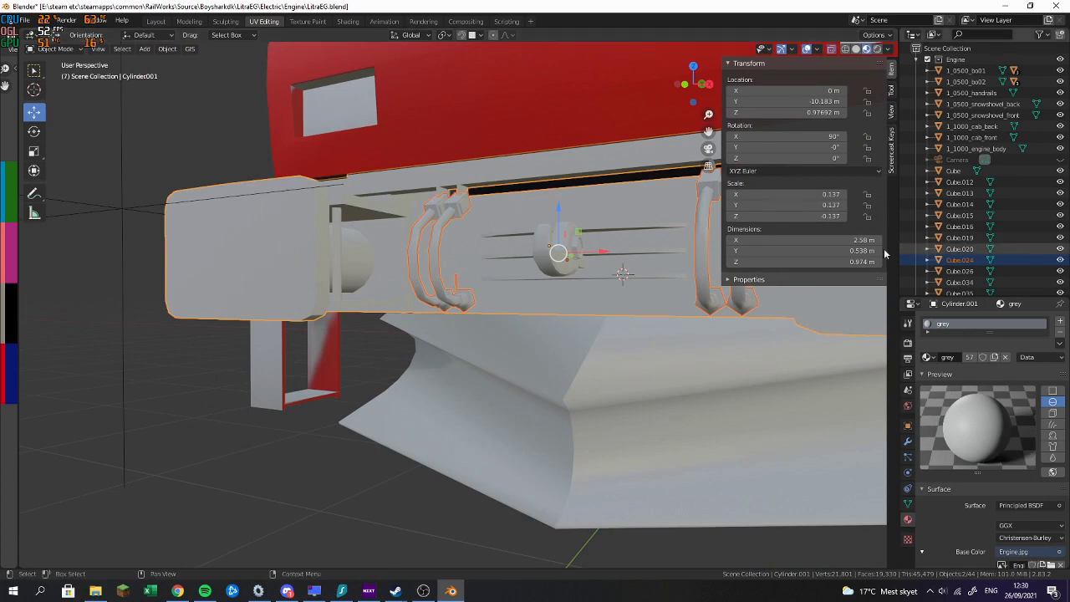
Step: Undo the joining of the front coupling hoses and the front buffer beam
{"action": "left_click", "coordinate": [958, 183]}
{"action": "scroll", "coordinate": [815, 305], "scroll_direction": "down", "scroll_amount": 5}
{"action": "left_click_drag", "start_coordinate": [823, 297], "coordinate": [638, 294]}
{"action": "left_click", "coordinate": [948, 248]}
{"action": "left_click_drag", "start_coordinate": [768, 262], "coordinate": [422, 288]}
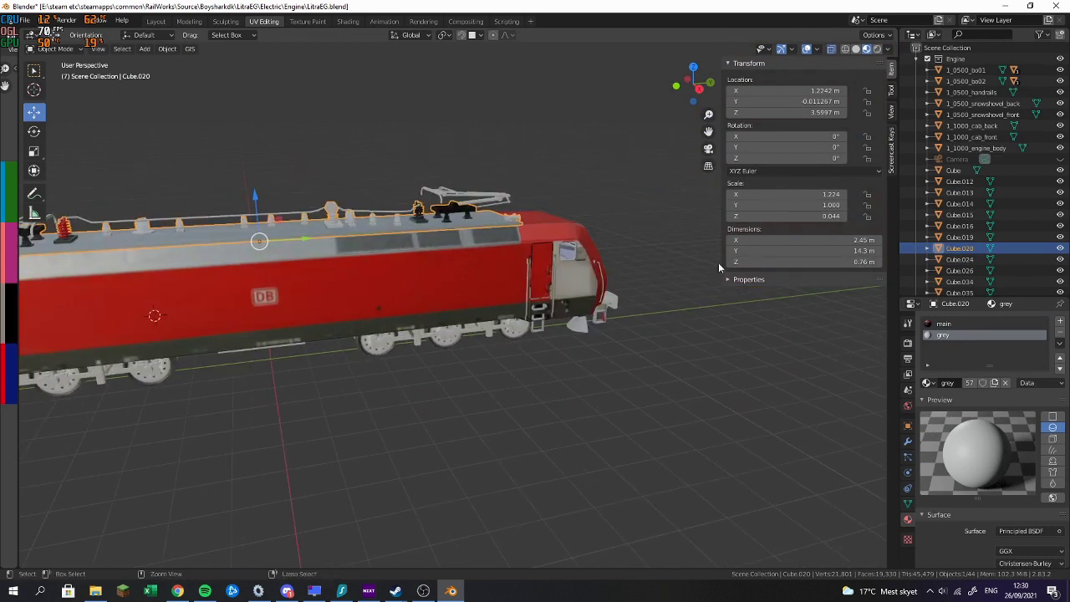
{"action": "key", "text": "ctrl+z"}
{"action": "key", "text": "ctrl+z"}
{"action": "left_click_drag", "start_coordinate": [698, 303], "coordinate": [542, 303]}
{"action": "key", "text": "ctrl+z"}
{"action": "key", "text": "ctrl+z"}
{"action": "key", "text": "ctrl+z"}
{"action": "key", "text": "ctrl+z"}
{"action": "key", "text": "ctrl+z"}
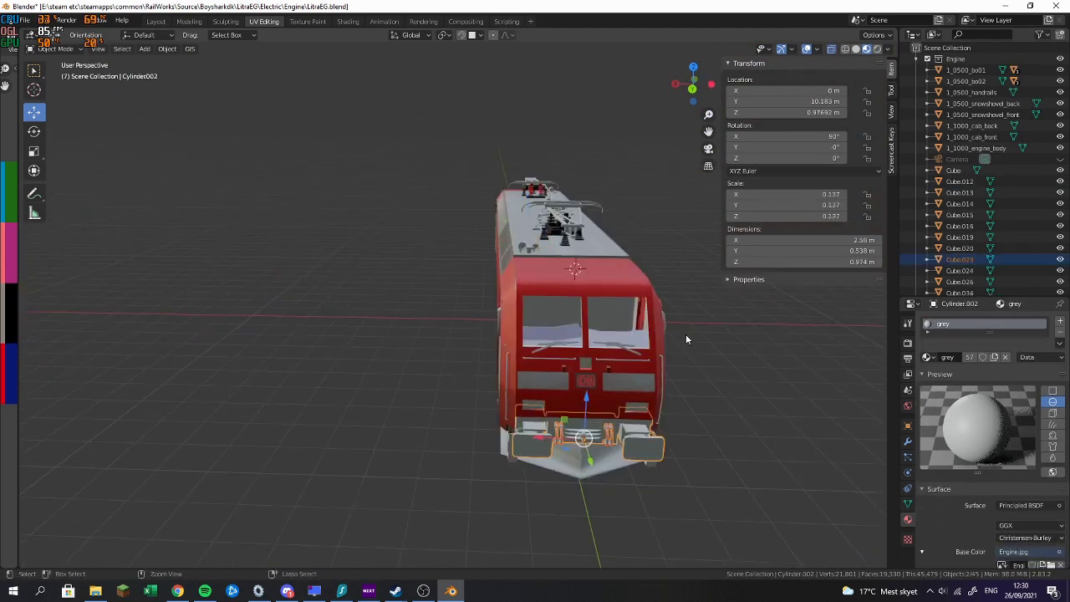
Step: Join the long roof power line Cube.034 with the equipment in the middle of the roof
{"action": "left_click", "coordinate": [961, 282]}
{"action": "left_click", "coordinate": [960, 272]}
{"action": "left_click", "coordinate": [962, 282]}
{"action": "left_click_drag", "start_coordinate": [777, 303], "coordinate": [829, 308]}
{"action": "scroll", "coordinate": [940, 263], "scroll_direction": "down", "scroll_amount": 2}
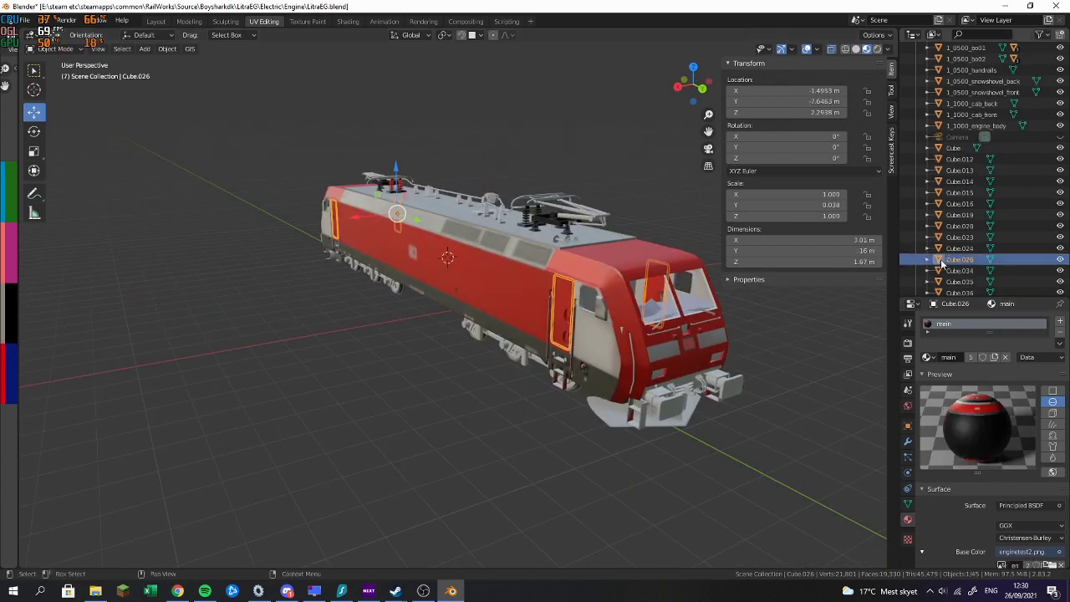
{"action": "left_click", "coordinate": [960, 250]}
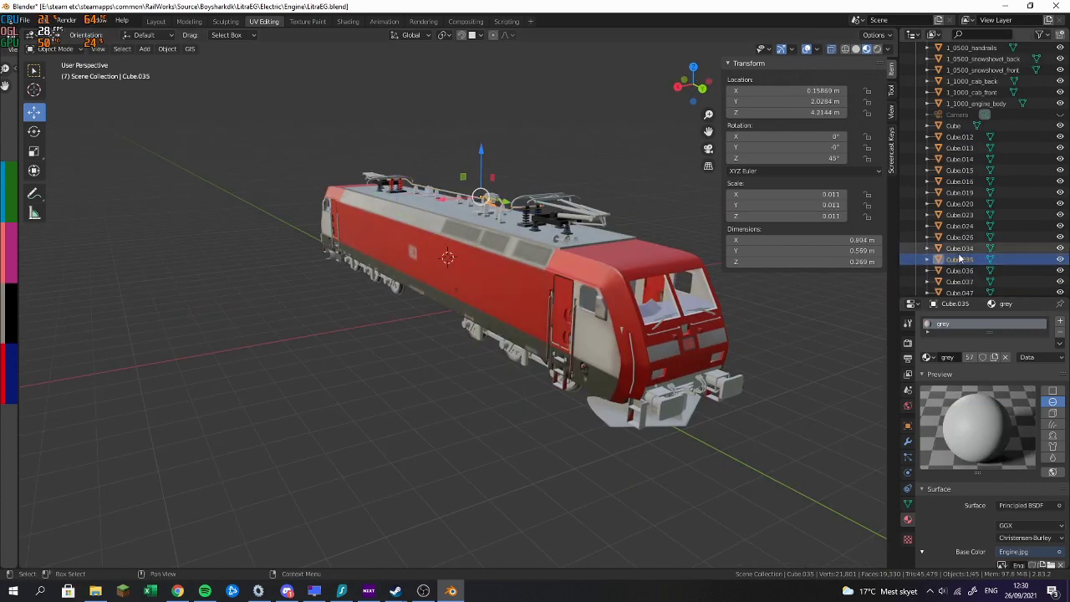
{"action": "scroll", "coordinate": [493, 153], "scroll_direction": "up", "scroll_amount": 3}
{"action": "left_click_drag", "start_coordinate": [492, 153], "coordinate": [495, 253]}
{"action": "scroll", "coordinate": [495, 253], "scroll_direction": "up", "scroll_amount": 4}
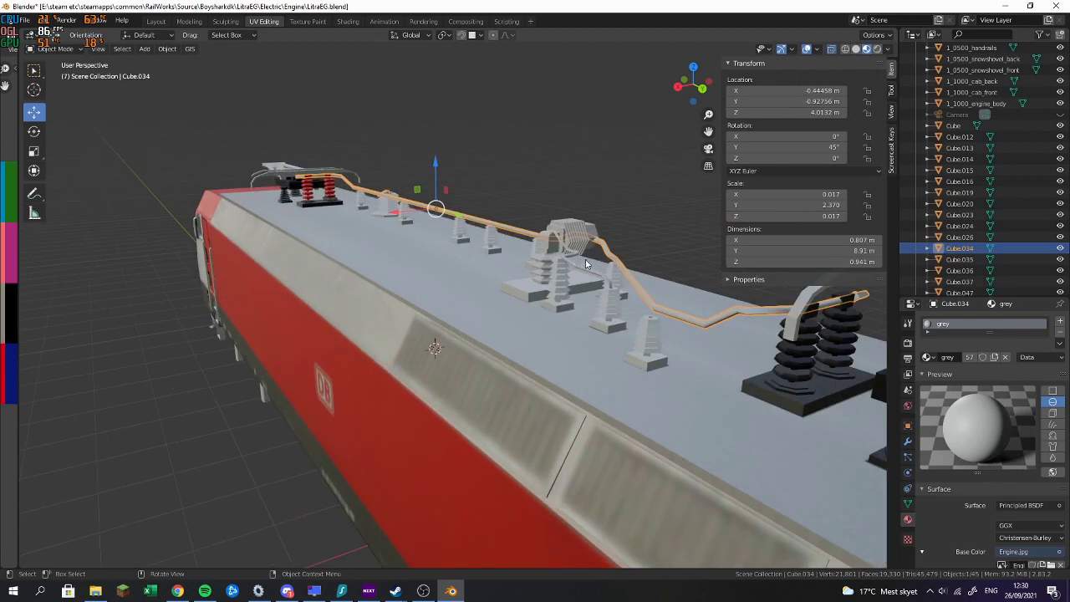
{"action": "left_click", "coordinate": [577, 267], "text": "shift"}
{"action": "key", "text": "ctrl+j"}
Step: Join the object Cube.036 with the locomotive body
{"action": "left_click", "coordinate": [968, 262]}
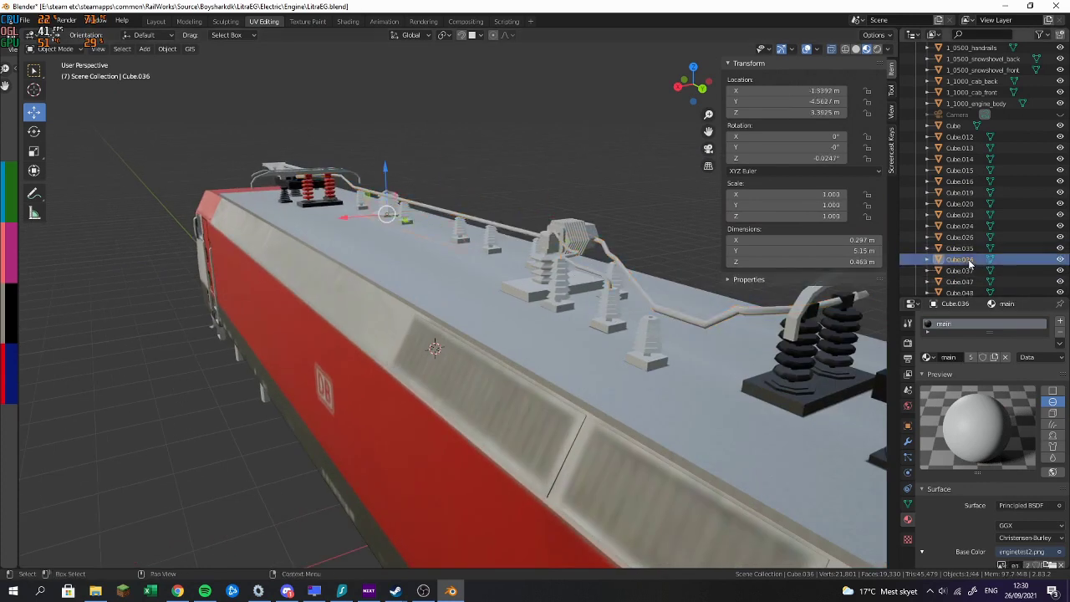
{"action": "scroll", "coordinate": [485, 298], "scroll_direction": "down", "scroll_amount": 2}
{"action": "left_click", "coordinate": [478, 354], "text": "shift"}
{"action": "key", "text": "ctrl+j"}
Step: Examine which locomotive parts the remaining objects from Cube.037 through the Cylinder objects represent
{"action": "left_click", "coordinate": [952, 272]}
{"action": "left_click", "coordinate": [955, 283]}
{"action": "scroll", "coordinate": [594, 290], "scroll_direction": "down", "scroll_amount": 3}
{"action": "scroll", "coordinate": [595, 290], "scroll_direction": "down", "scroll_amount": 2}
{"action": "left_click", "coordinate": [965, 294]}
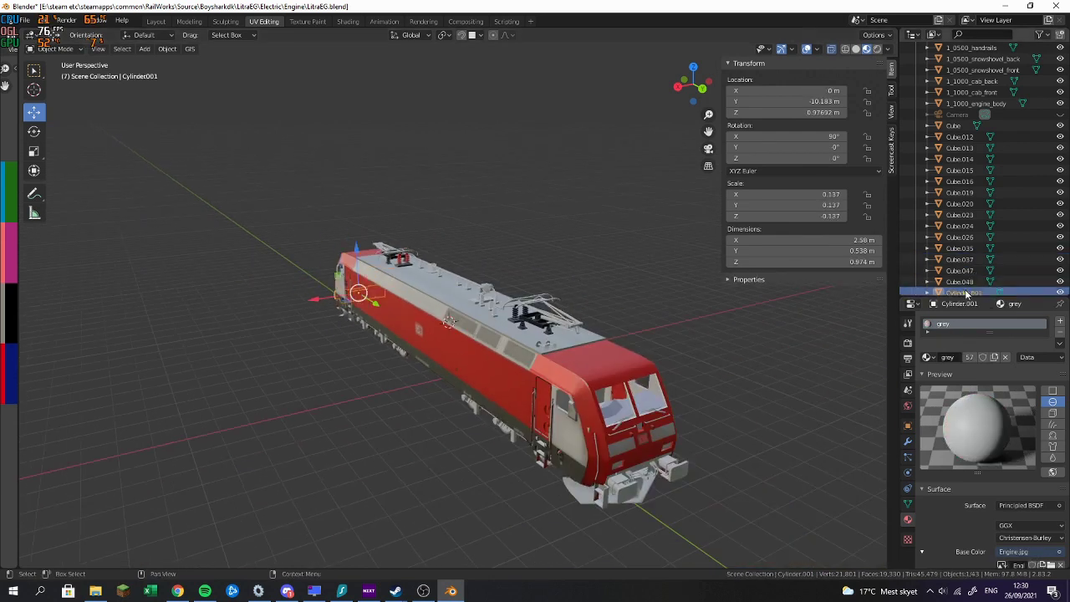
{"action": "scroll", "coordinate": [961, 286], "scroll_direction": "down", "scroll_amount": 3}
{"action": "left_click", "coordinate": [947, 240]}
{"action": "left_click", "coordinate": [952, 252]}
{"action": "left_click_drag", "start_coordinate": [527, 264], "coordinate": [779, 243]}
{"action": "scroll", "coordinate": [961, 235], "scroll_direction": "down", "scroll_amount": 3}
{"action": "left_click", "coordinate": [964, 204]}
{"action": "scroll", "coordinate": [964, 205], "scroll_direction": "down", "scroll_amount": 1}
Step: Move the Text object to the Engine collection and hide Empty.003
{"action": "left_click", "coordinate": [951, 275]}
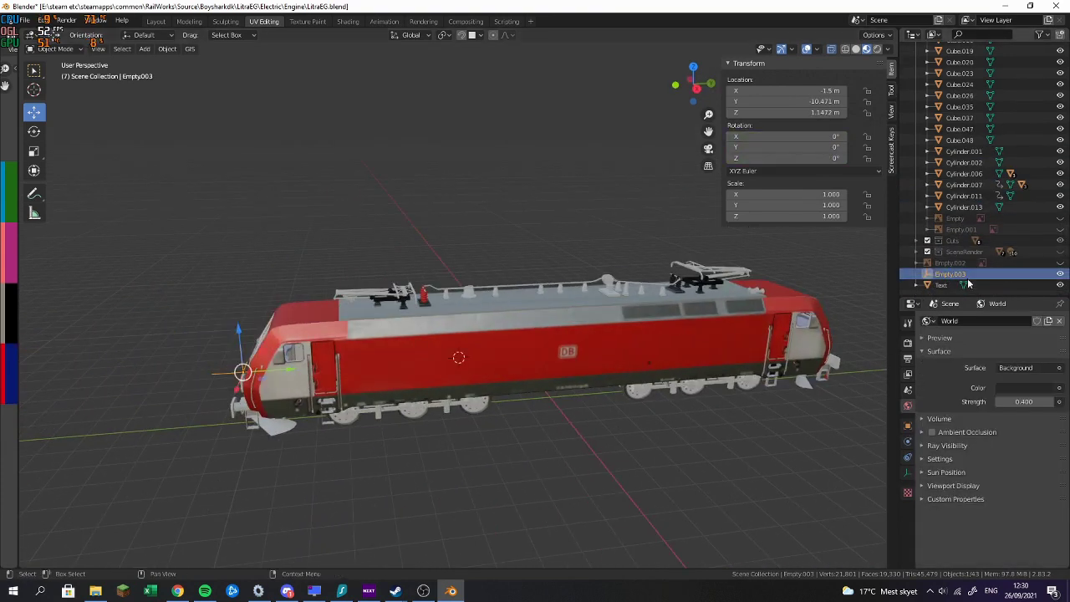
{"action": "left_click", "coordinate": [935, 285]}
{"action": "key", "text": "m"}
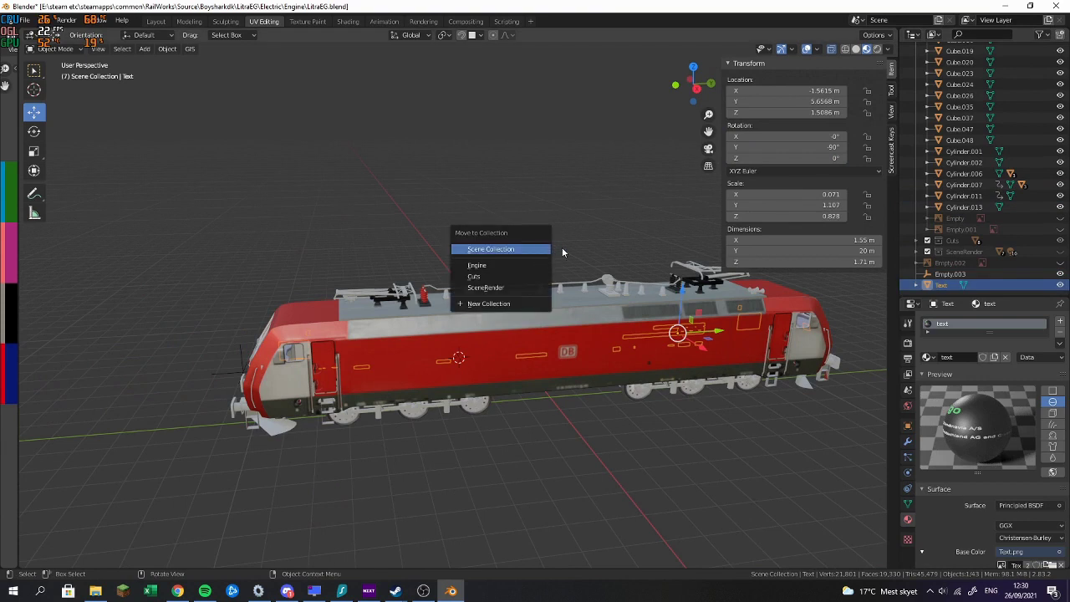
{"action": "left_click", "coordinate": [543, 265]}
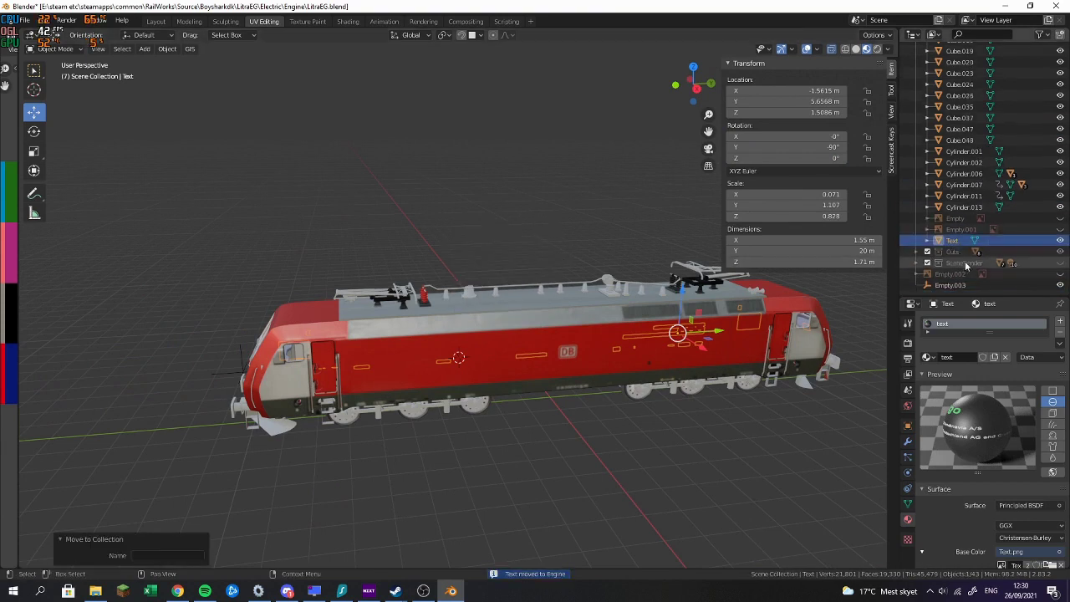
{"action": "left_click", "coordinate": [1060, 285]}
Step: Select all visible objects with 1_1000_engine_body as the active one, and save the Blender file
{"action": "key", "text": "a"}
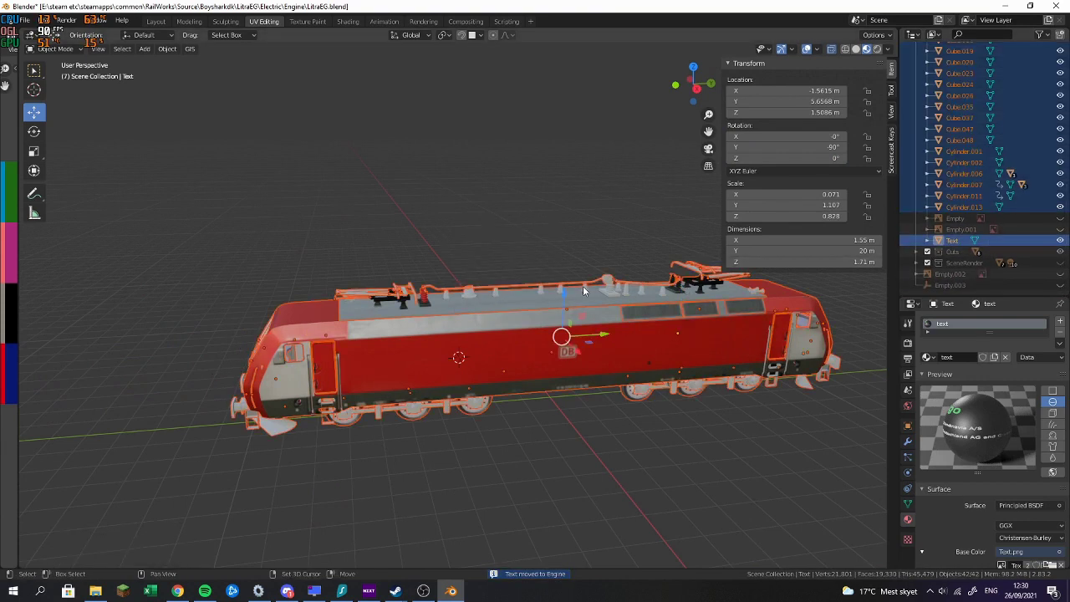
{"action": "left_click", "coordinate": [315, 311], "text": "shift"}
{"action": "key", "text": "ctrl+s"}
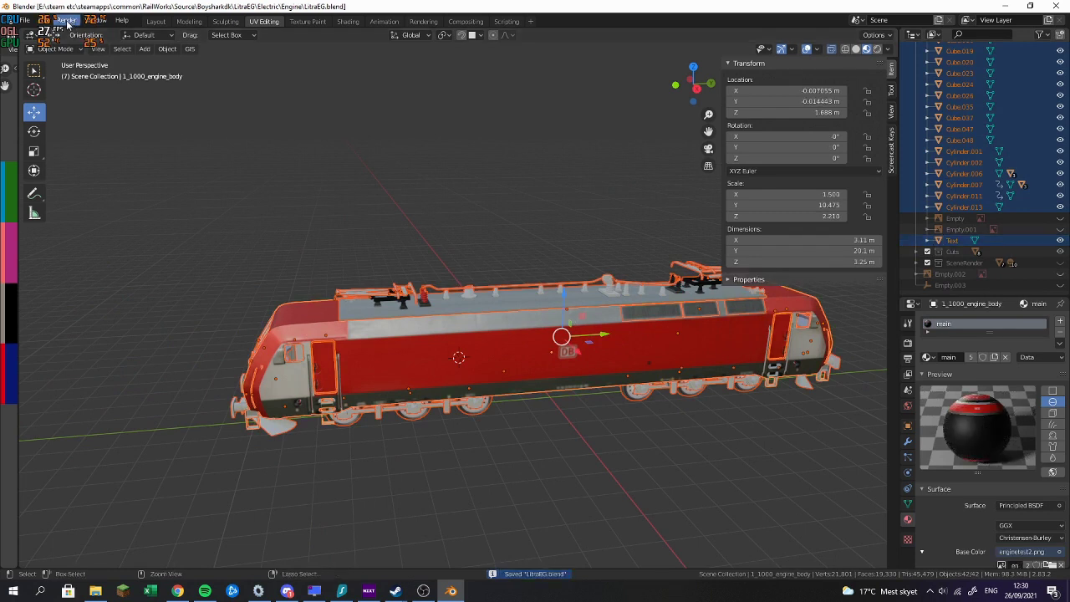
Step: Export the selected locomotive in IGS format, overwriting LitraEG.igs in the Engine folder
{"action": "left_click", "coordinate": [25, 20]}
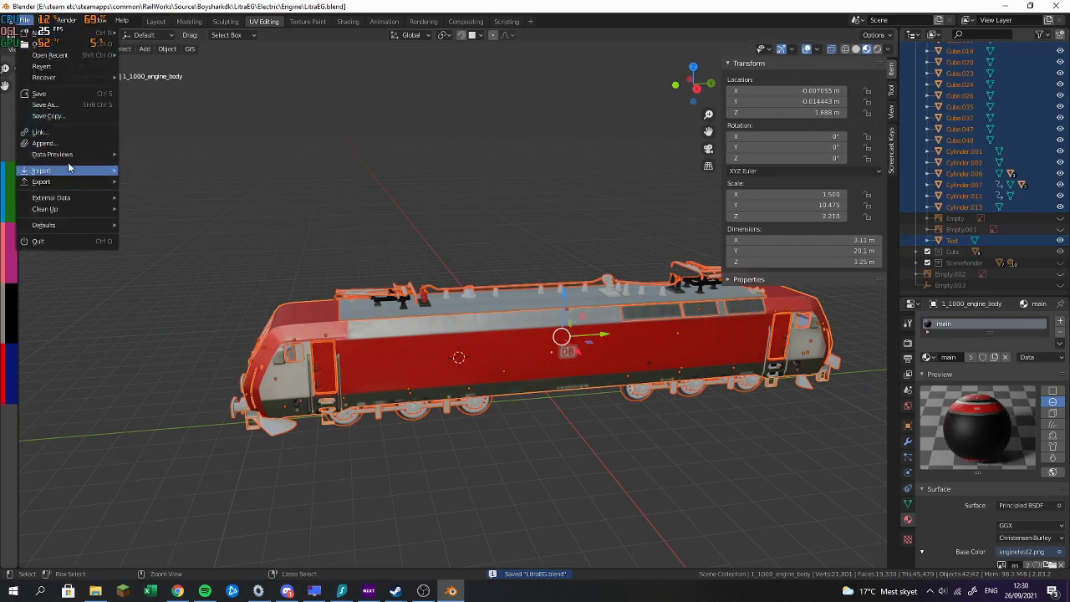
{"action": "mouse_move", "coordinate": [60, 182]}
{"action": "left_click", "coordinate": [190, 307]}
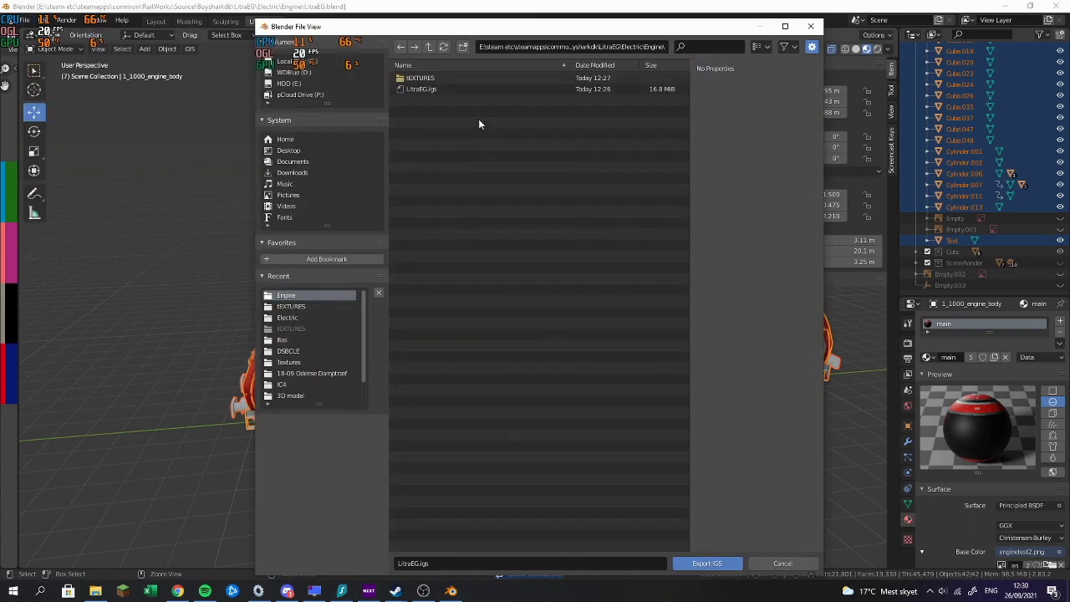
{"action": "double_click", "coordinate": [464, 88]}
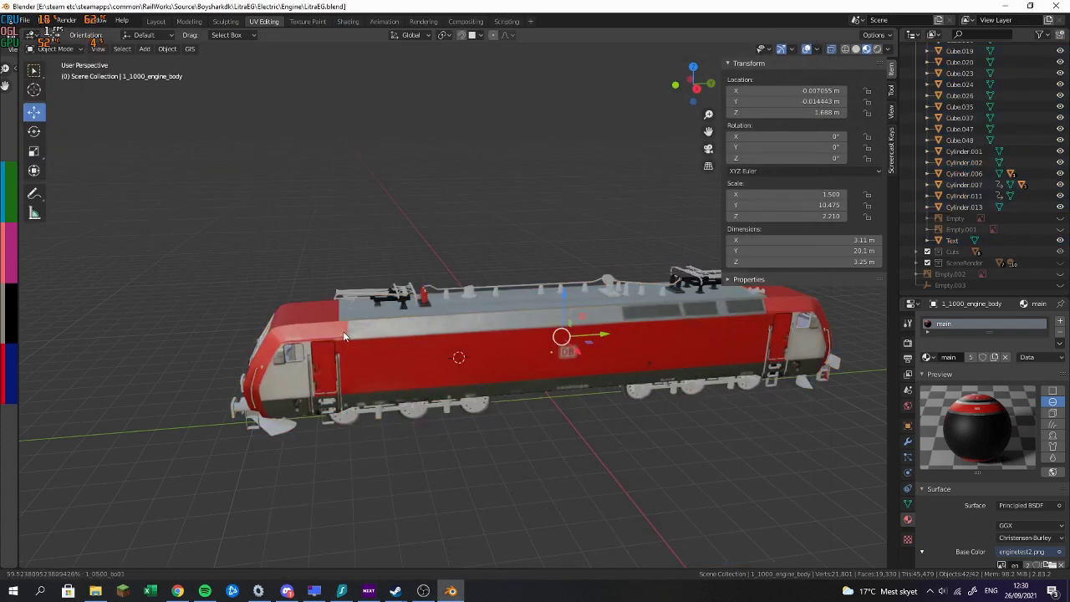
{"action": "scroll", "coordinate": [991, 433], "scroll_direction": "down", "scroll_amount": 3}
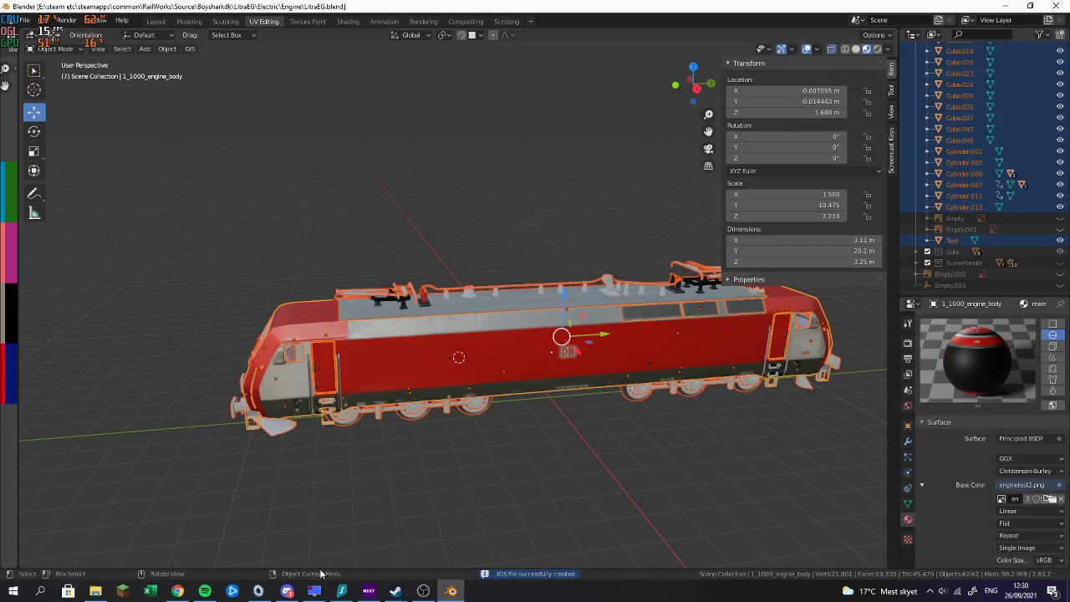
Step: Switch to Blueprint Editor 2 and open the engine blueprint LitraEG.xml
{"action": "left_click", "coordinate": [259, 591]}
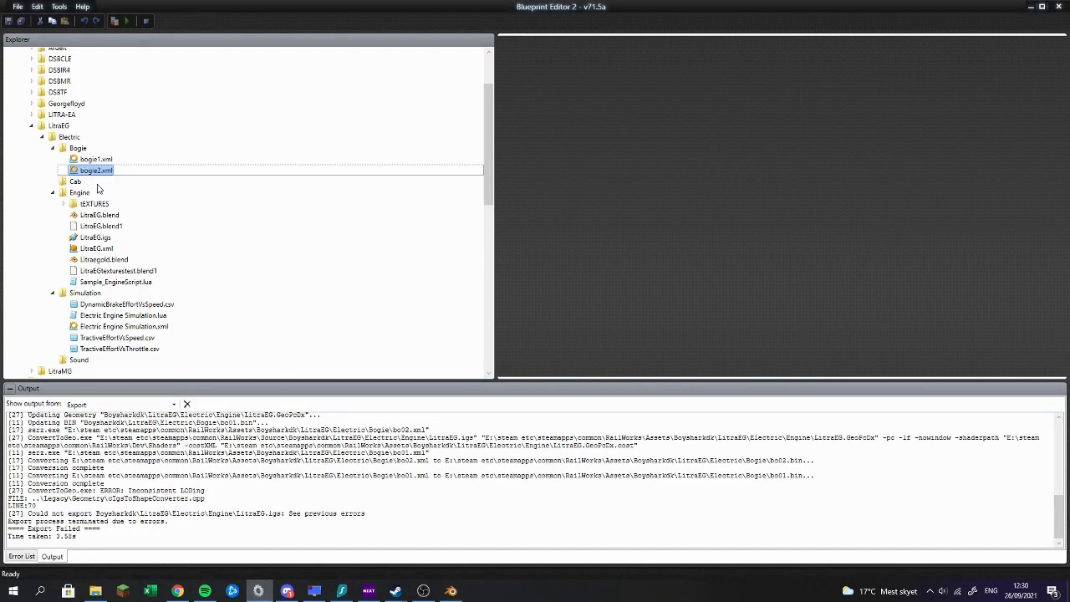
{"action": "right_click", "coordinate": [51, 127]}
{"action": "left_click", "coordinate": [306, 221]}
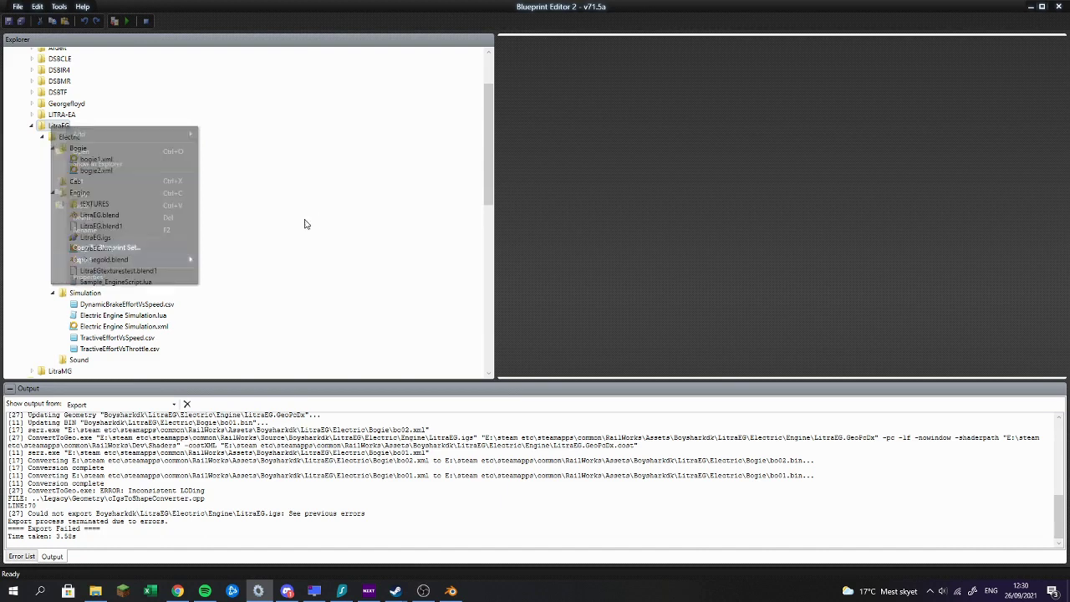
{"action": "double_click", "coordinate": [108, 249]}
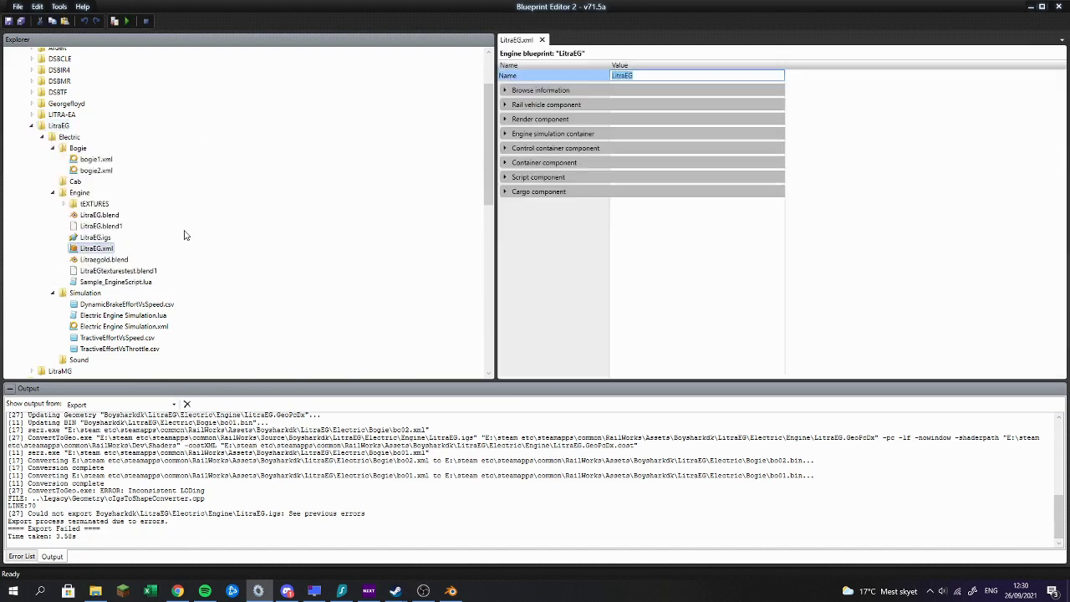
Step: Expand the Rail vehicle component down to the bogey blueprint reference of the first S bogey
{"action": "left_click", "coordinate": [551, 122]}
{"action": "left_click", "coordinate": [552, 123]}
{"action": "left_click", "coordinate": [549, 134]}
{"action": "left_click", "coordinate": [549, 135]}
{"action": "left_click", "coordinate": [544, 105]}
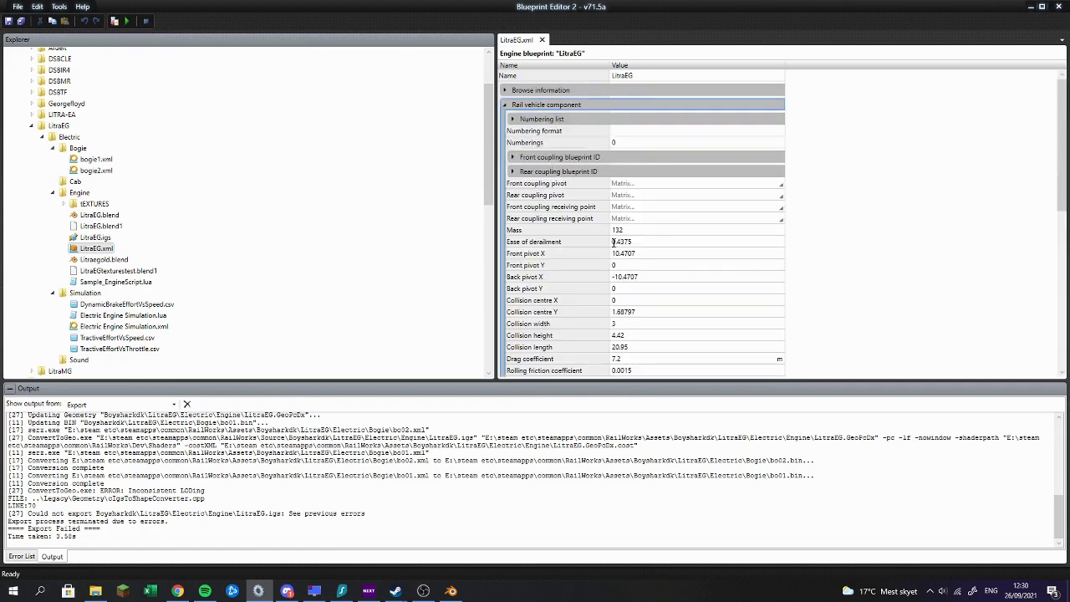
{"action": "scroll", "coordinate": [614, 247], "scroll_direction": "down", "scroll_amount": 3}
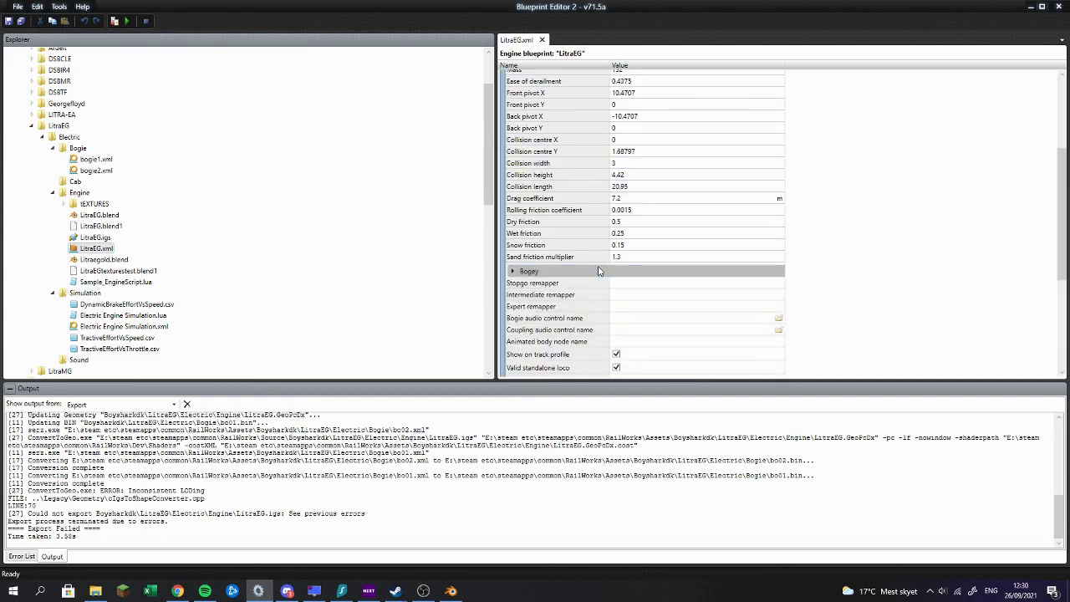
{"action": "left_click", "coordinate": [598, 271]}
{"action": "left_click", "coordinate": [593, 286]}
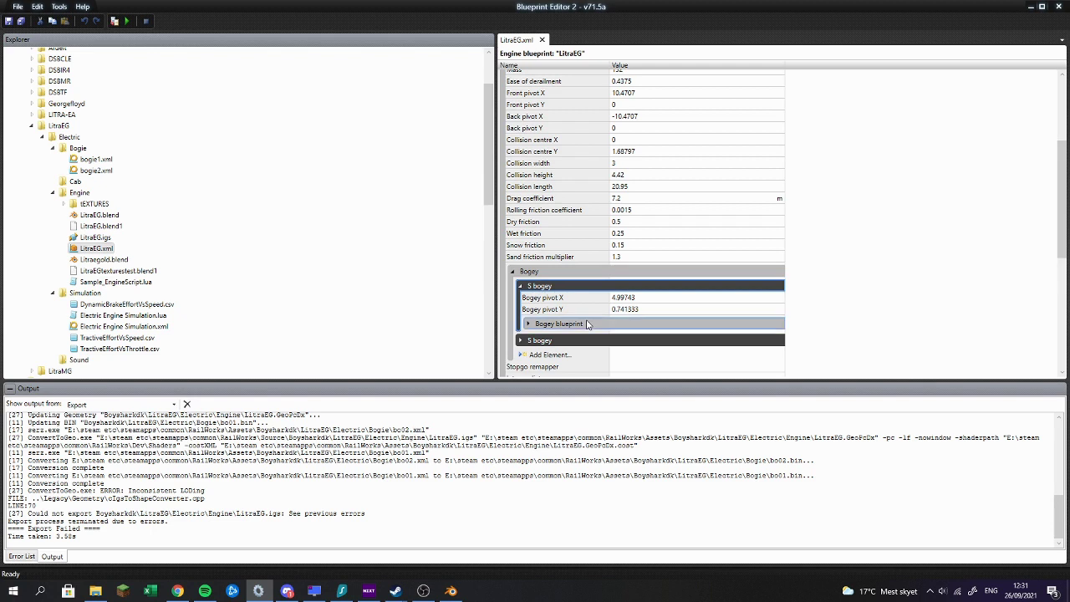
{"action": "left_click", "coordinate": [588, 324]}
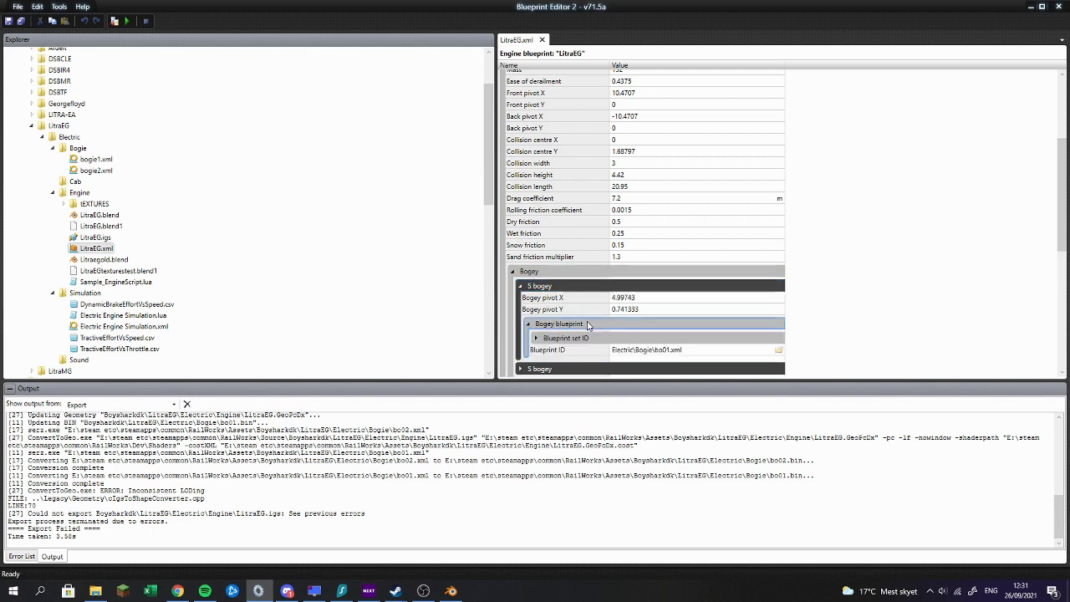
Step: Set the first bogey's blueprint ID to Electric\Bogie\bogie1.xml by copying that blueprint's reference
{"action": "right_click", "coordinate": [98, 162]}
{"action": "left_click", "coordinate": [143, 222]}
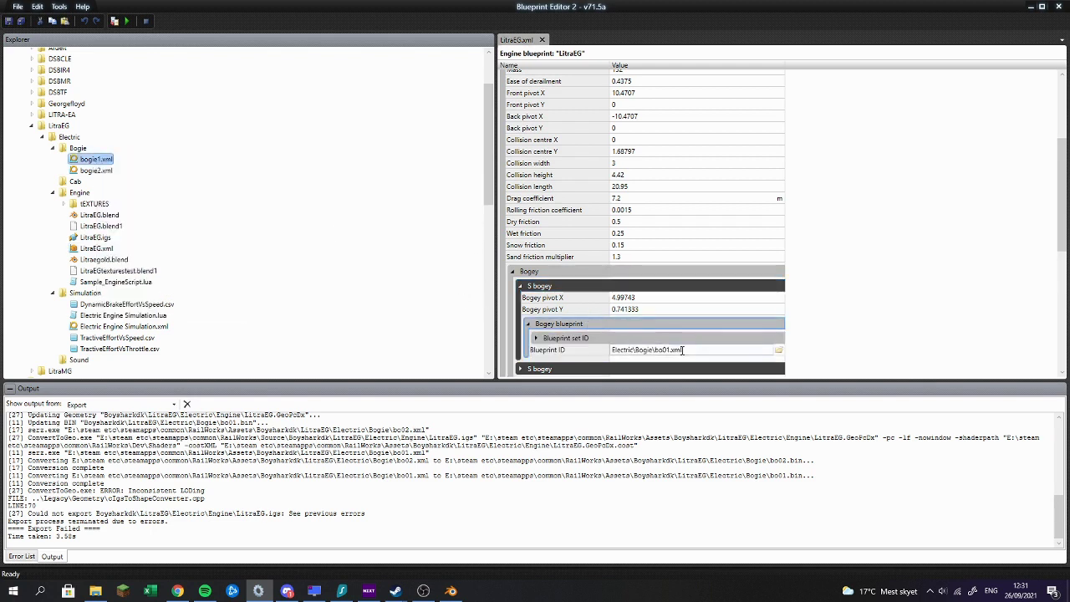
{"action": "left_click", "coordinate": [683, 350]}
{"action": "key", "text": "ctrl+v"}
Step: Set the second S bogey's blueprint ID to Electric\Bogie\bogie2.xml by copying that blueprint's reference, and save the engine blueprint
{"action": "right_click", "coordinate": [90, 171]}
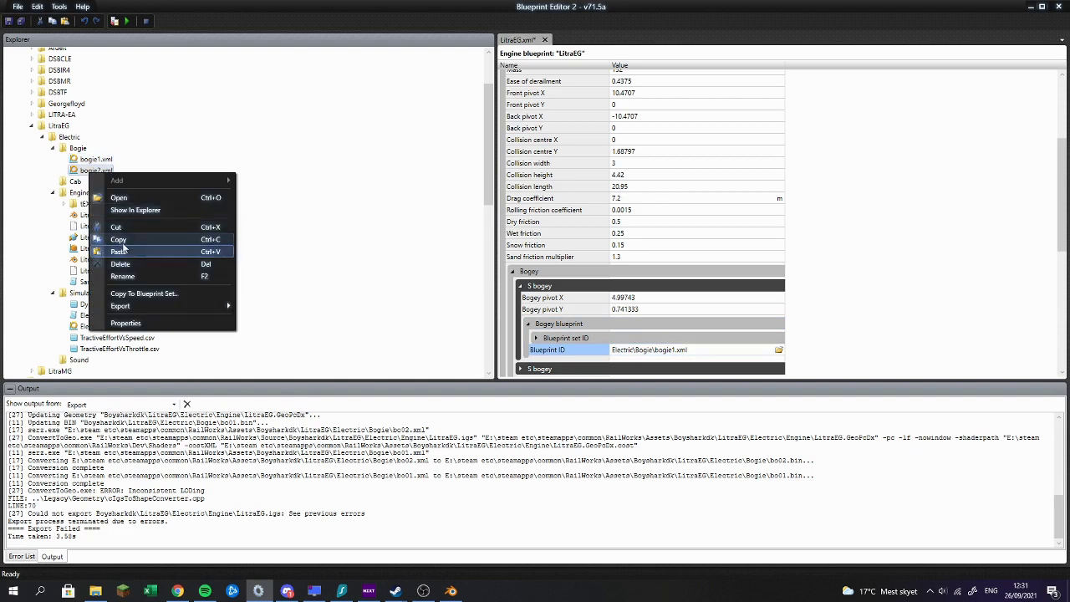
{"action": "left_click", "coordinate": [122, 242]}
{"action": "scroll", "coordinate": [562, 305], "scroll_direction": "down", "scroll_amount": 2}
{"action": "double_click", "coordinate": [578, 291]}
{"action": "double_click", "coordinate": [642, 327]}
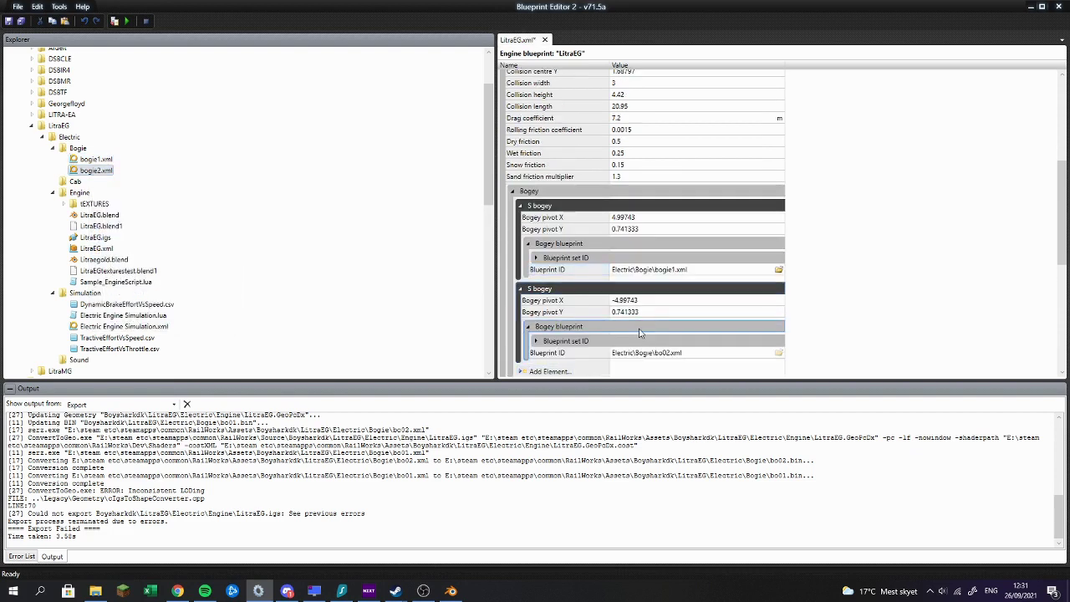
{"action": "left_click", "coordinate": [651, 355]}
{"action": "key", "text": "ctrl+v"}
{"action": "key", "text": "ctrl+s"}
Step: Export the whole LitraEG folder and show the Export log in the output
{"action": "right_click", "coordinate": [51, 128]}
{"action": "mouse_move", "coordinate": [127, 263]}
{"action": "left_click", "coordinate": [239, 263]}
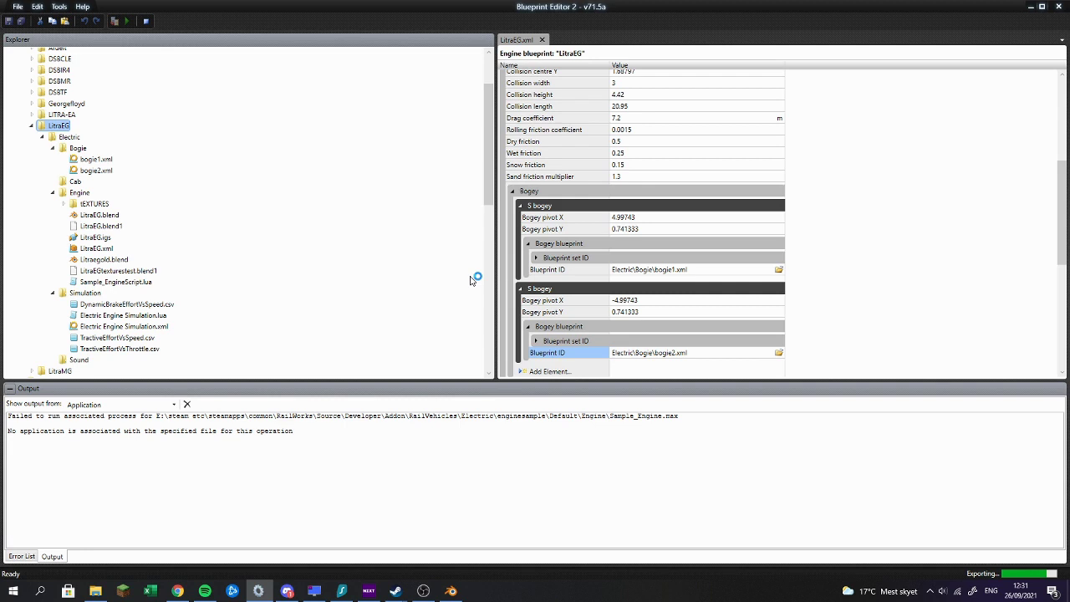
{"action": "left_click", "coordinate": [147, 405]}
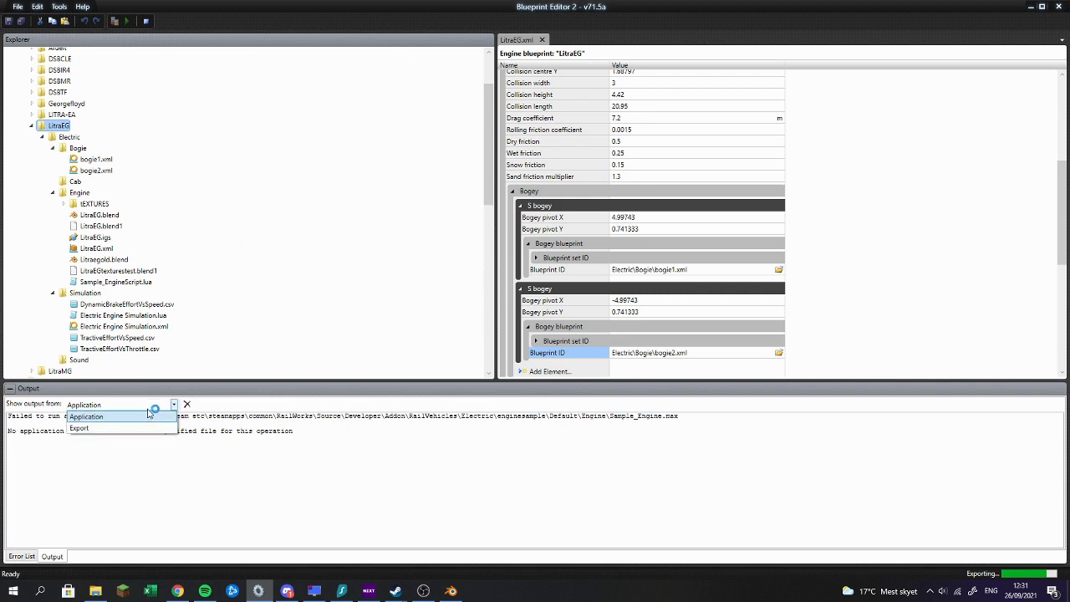
{"action": "left_click", "coordinate": [150, 416]}
{"action": "left_click", "coordinate": [148, 405]}
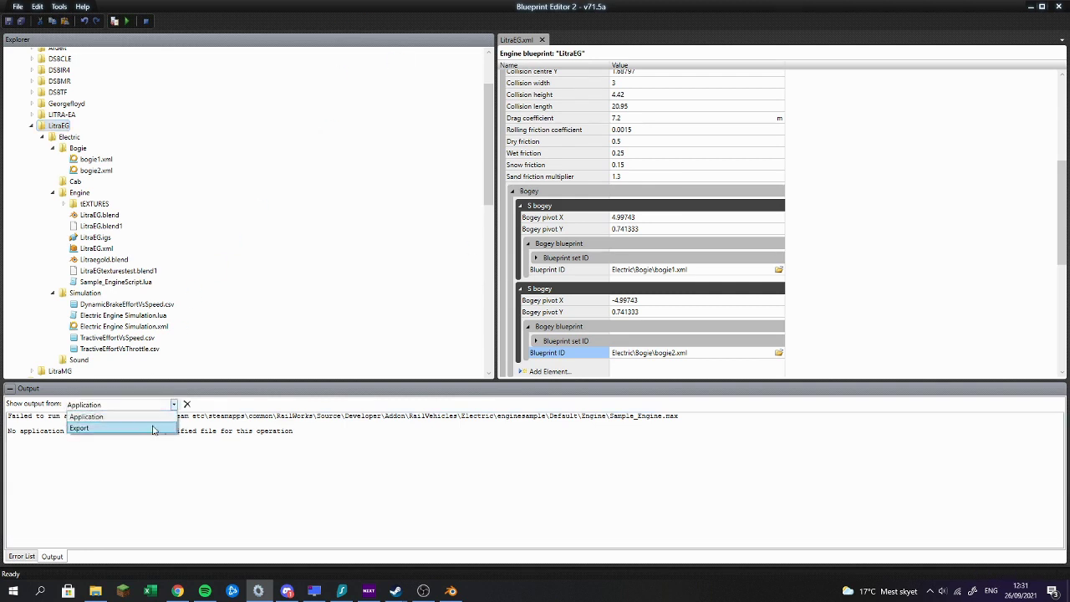
{"action": "left_click", "coordinate": [153, 428]}
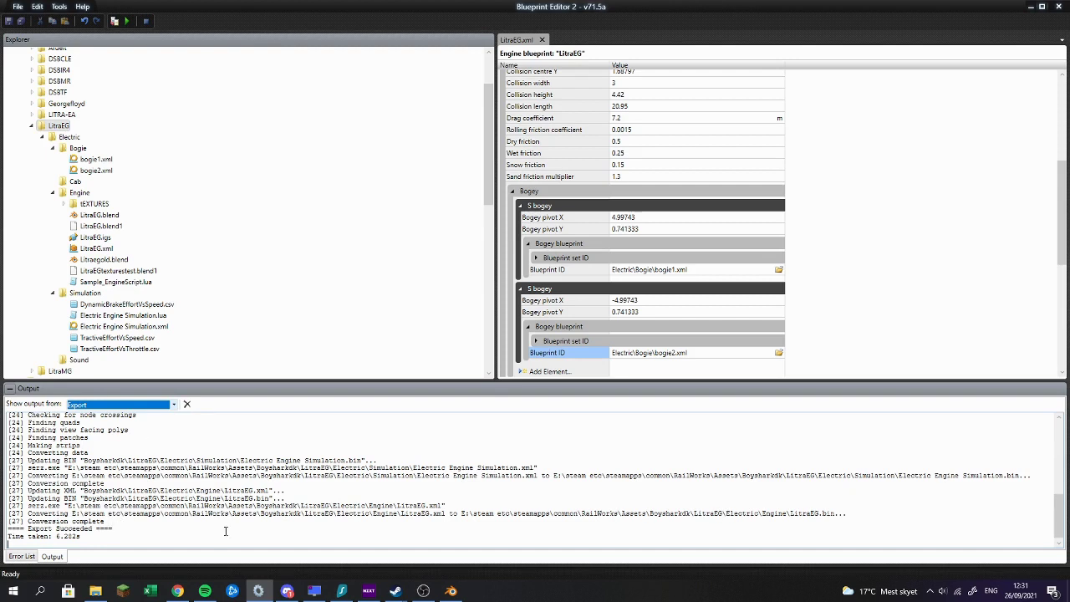
Step: Switch to Steam, launch Train Simulator as the 64-bit Edition, and dismiss the RailWorks error dialog
{"action": "left_click", "coordinate": [421, 591]}
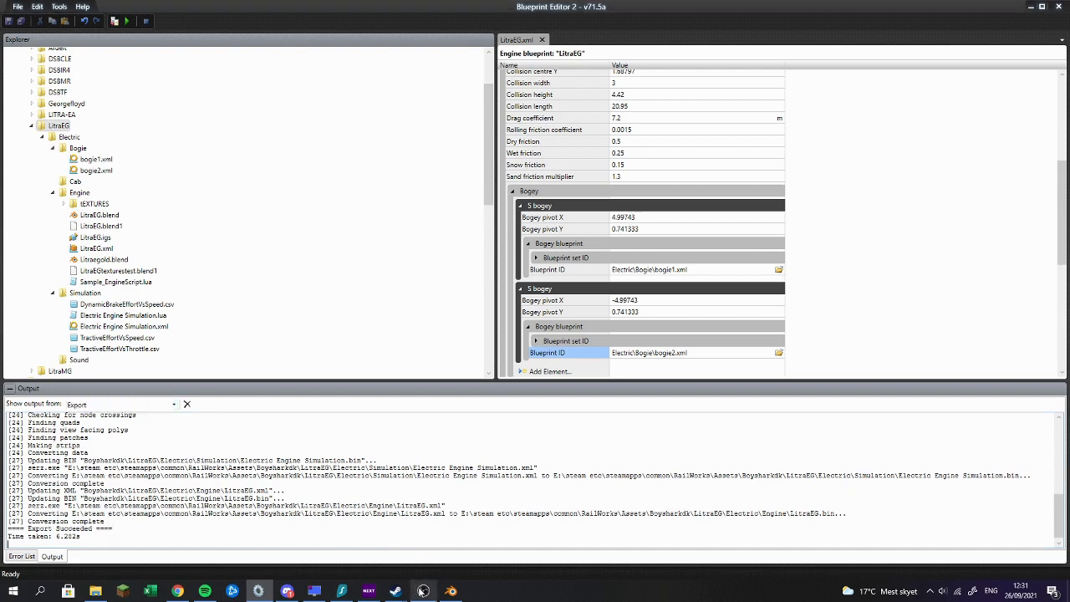
{"action": "left_click", "coordinate": [423, 591]}
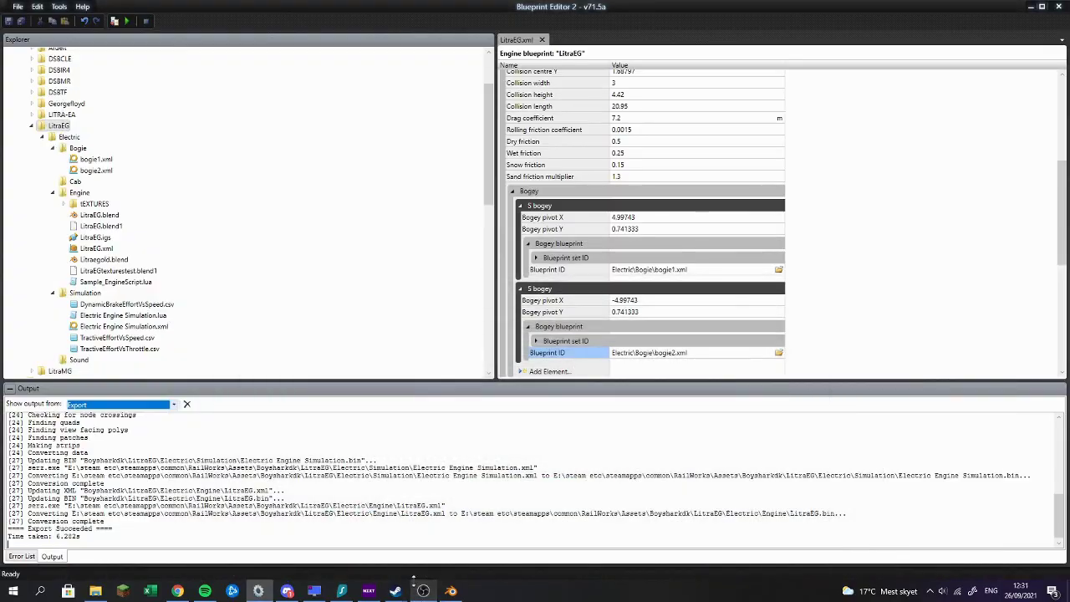
{"action": "mouse_move", "coordinate": [396, 590]}
{"action": "left_click", "coordinate": [354, 574]}
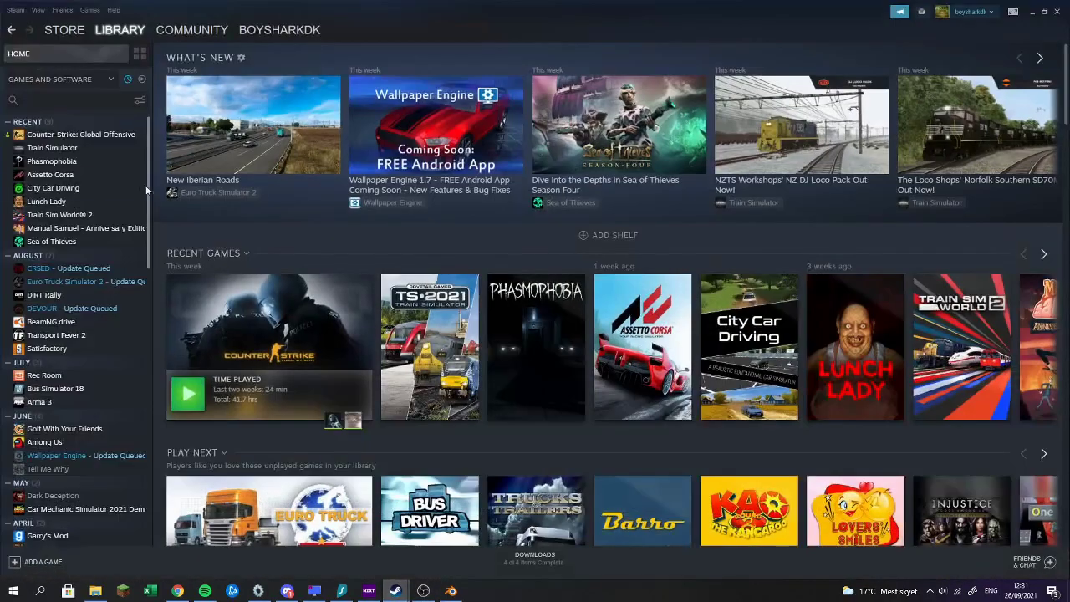
{"action": "left_click", "coordinate": [94, 148]}
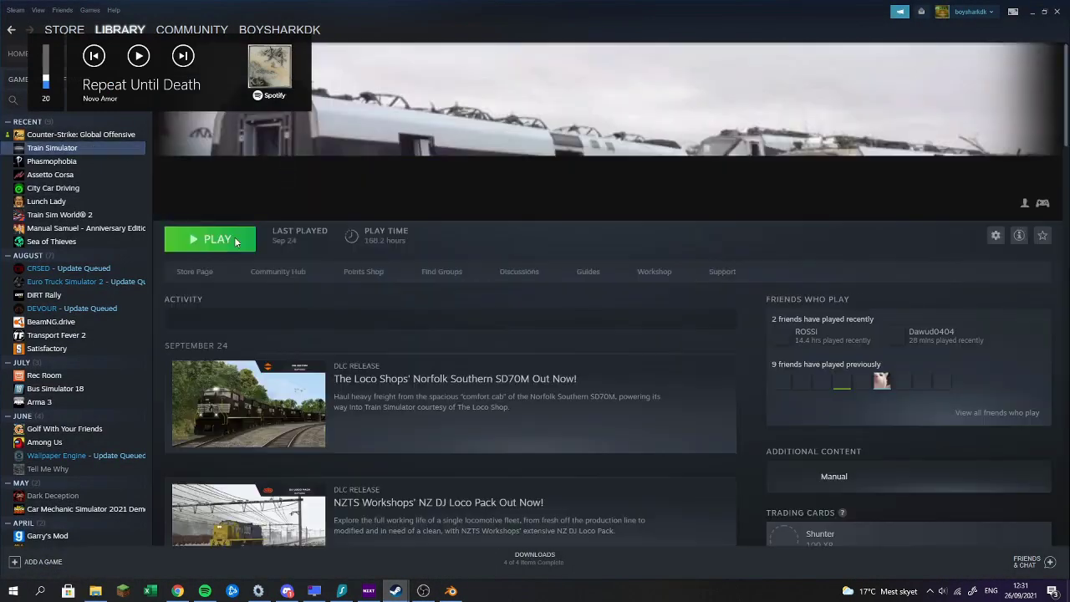
{"action": "left_click", "coordinate": [212, 249]}
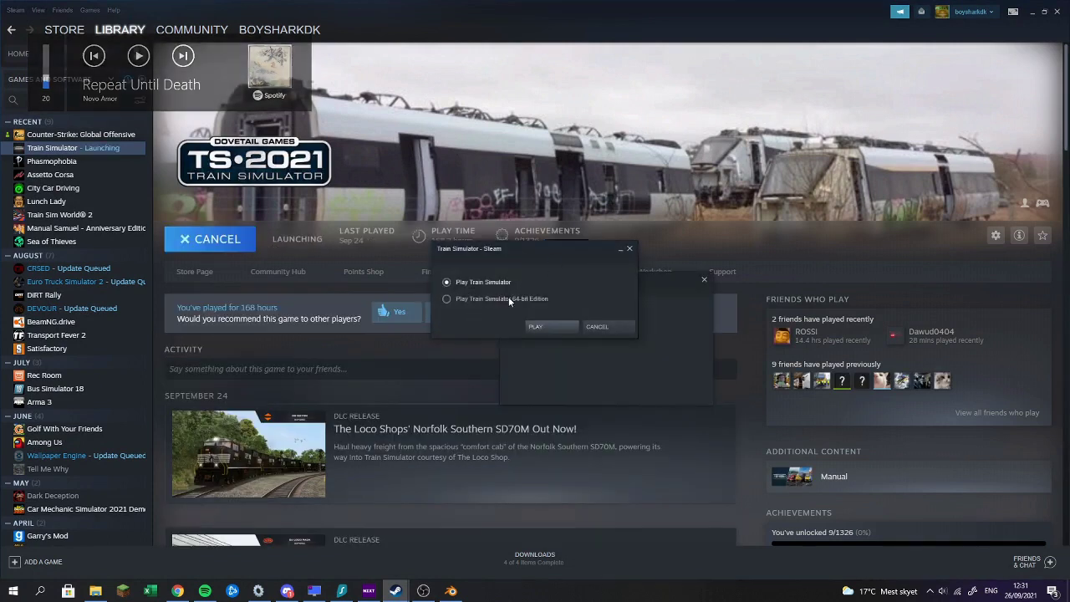
{"action": "left_click", "coordinate": [508, 297]}
{"action": "left_click", "coordinate": [558, 324]}
{"action": "left_click", "coordinate": [559, 327]}
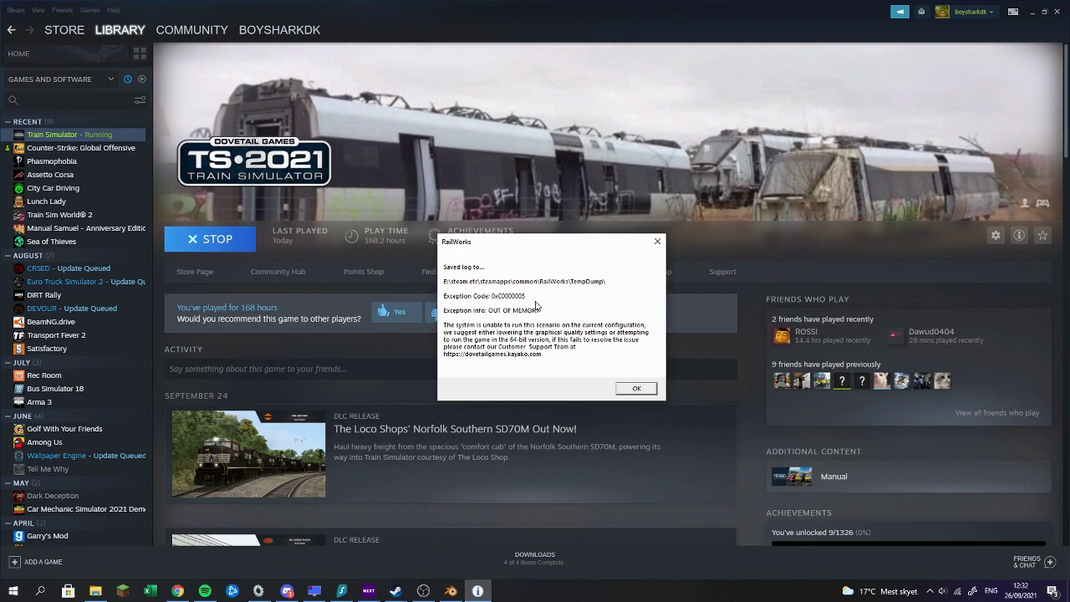
{"action": "left_click", "coordinate": [636, 390]}
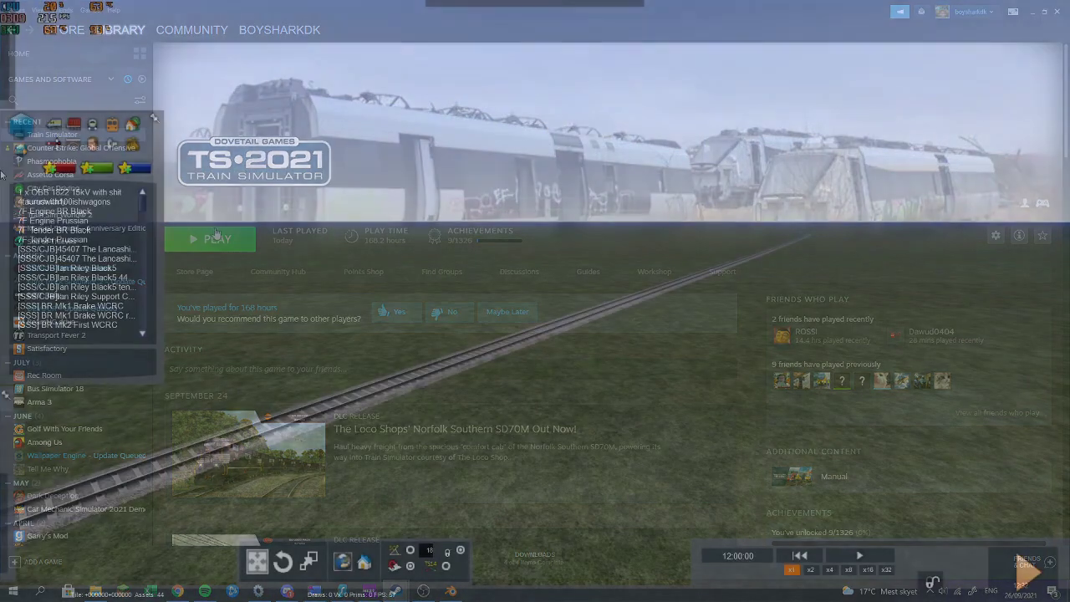
Step: Show the locomotives in the asset browser and enable the LitraEG assets under the author's own provider in the object filter
{"action": "scroll", "coordinate": [85, 228], "scroll_direction": "down", "scroll_amount": 1}
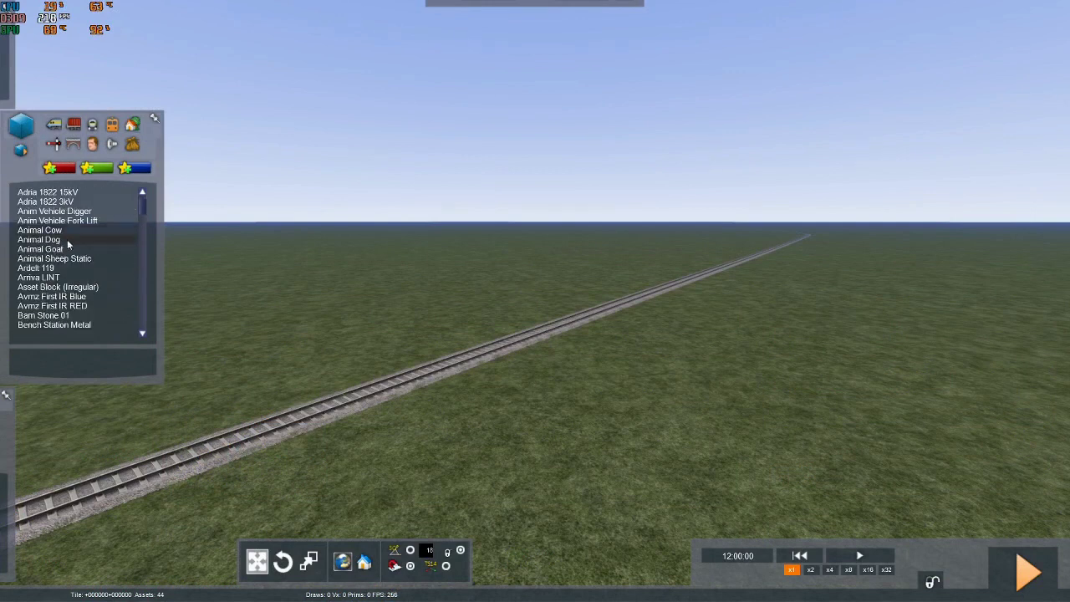
{"action": "left_click", "coordinate": [54, 125]}
{"action": "left_click", "coordinate": [21, 150]}
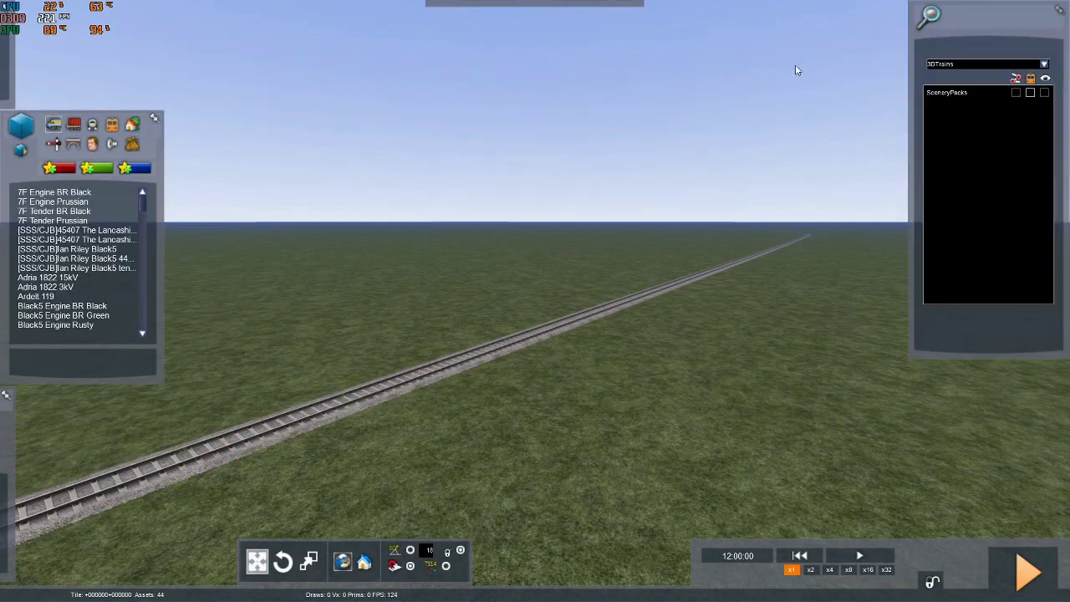
{"action": "left_click", "coordinate": [1045, 65]}
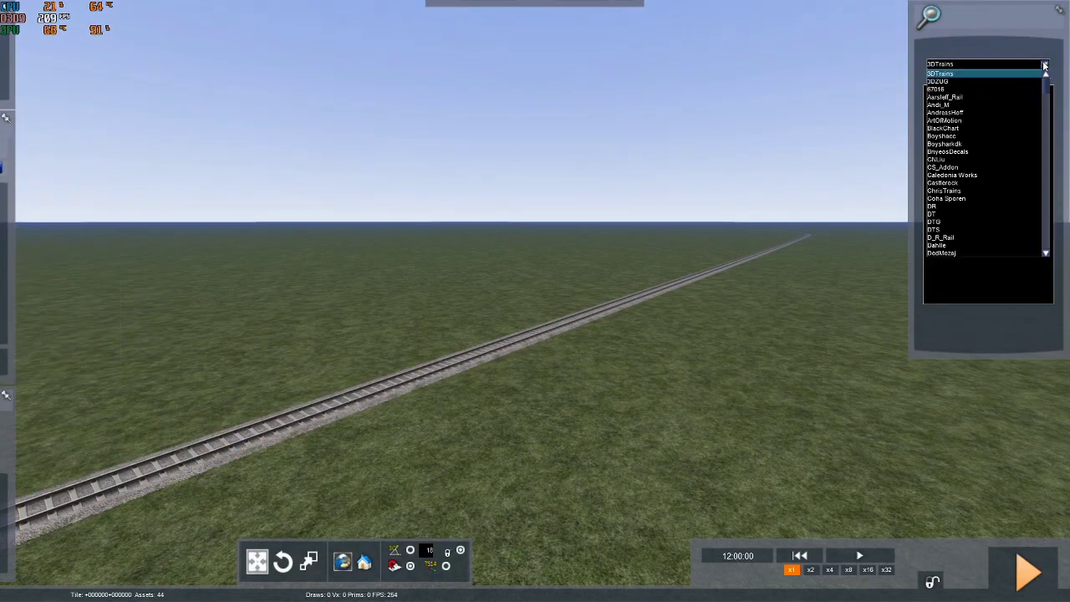
{"action": "left_click", "coordinate": [970, 144]}
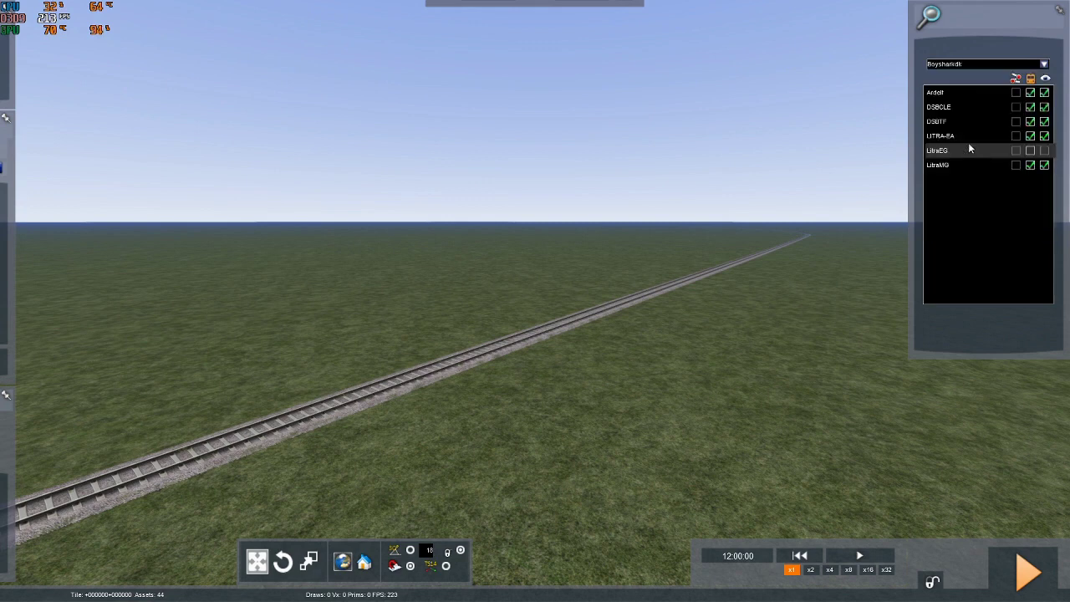
{"action": "left_click", "coordinate": [1025, 150]}
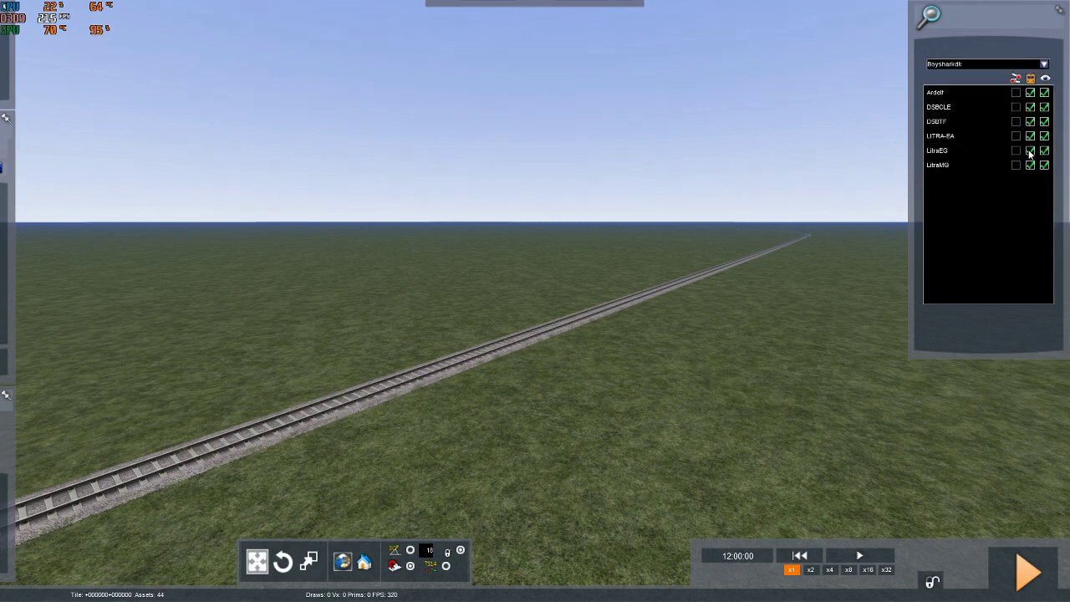
Step: Find Green Cargo Litra EG in the locomotive list and place it on the track
{"action": "mouse_move", "coordinate": [20, 248]}
{"action": "scroll", "coordinate": [58, 234], "scroll_direction": "down", "scroll_amount": 5}
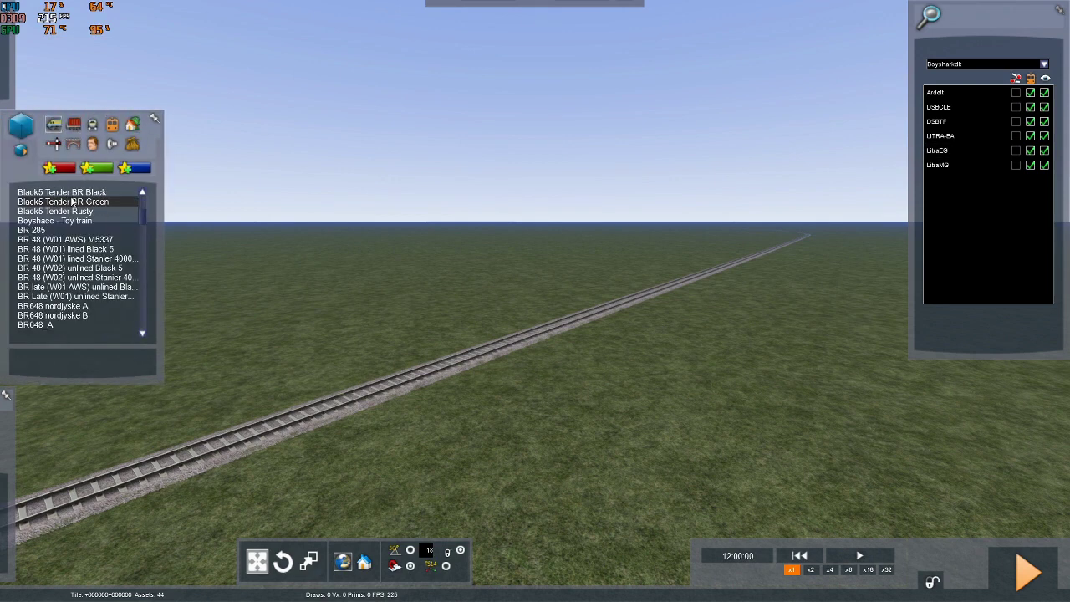
{"action": "scroll", "coordinate": [84, 217], "scroll_direction": "down", "scroll_amount": 15}
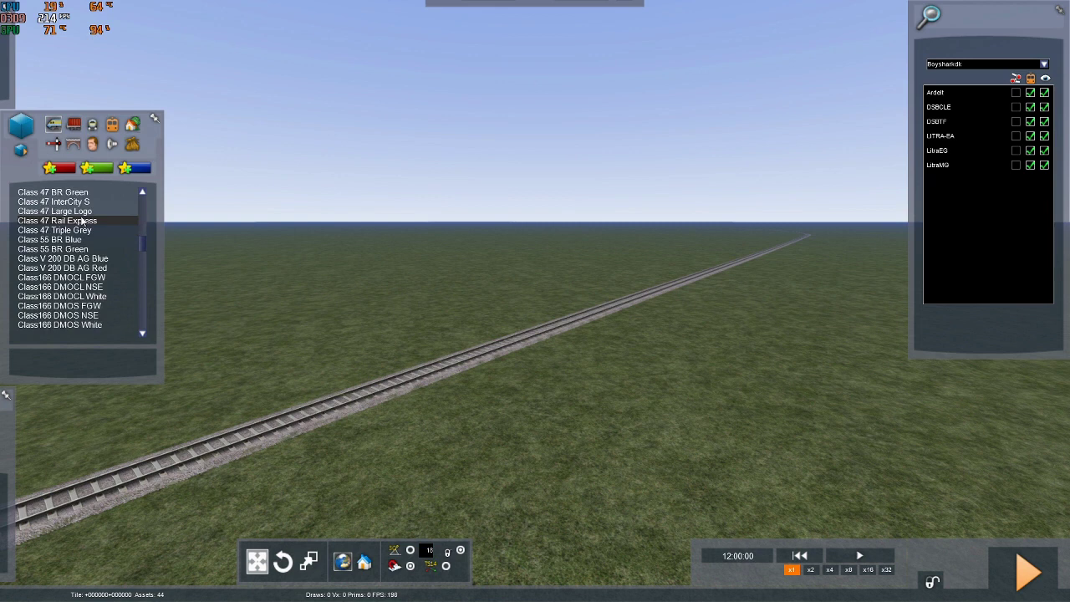
{"action": "scroll", "coordinate": [102, 223], "scroll_direction": "up", "scroll_amount": 3}
{"action": "scroll", "coordinate": [106, 207], "scroll_direction": "down", "scroll_amount": 3}
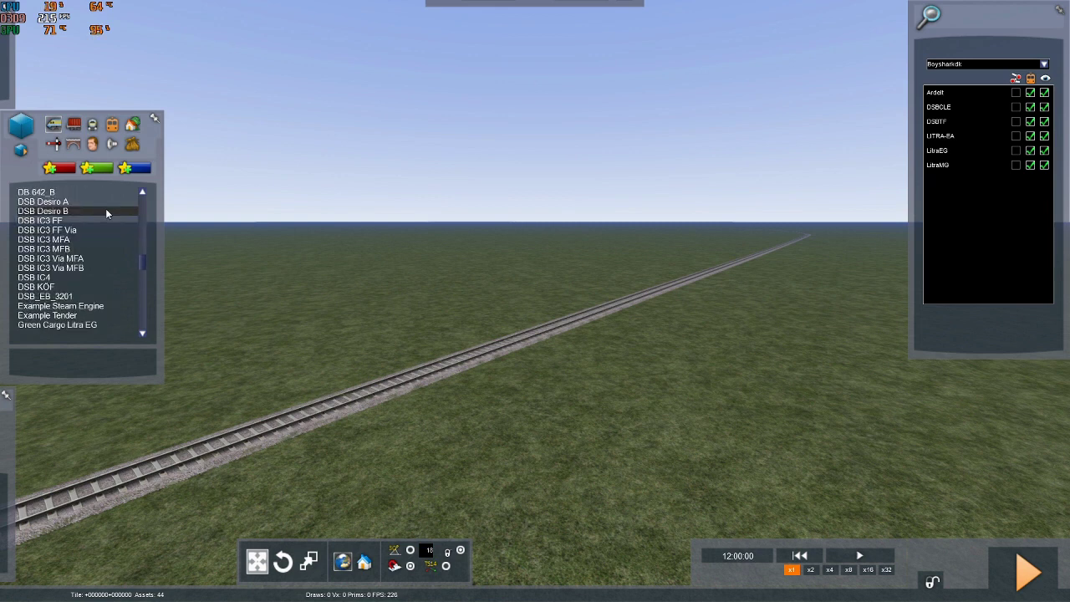
{"action": "scroll", "coordinate": [106, 210], "scroll_direction": "down", "scroll_amount": 3}
{"action": "left_click", "coordinate": [104, 211]}
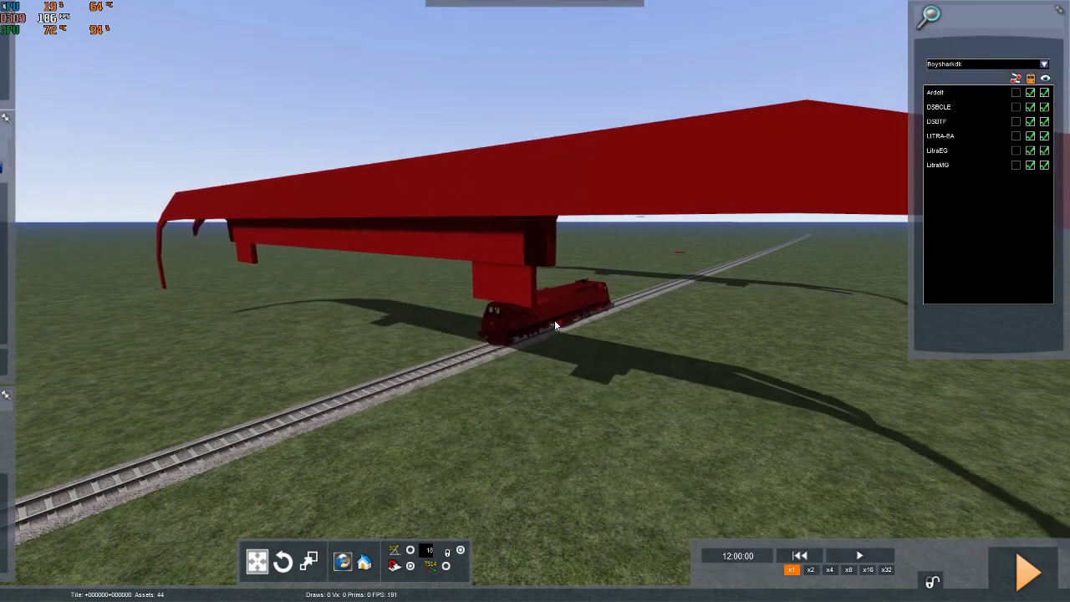
{"action": "left_click", "coordinate": [556, 325]}
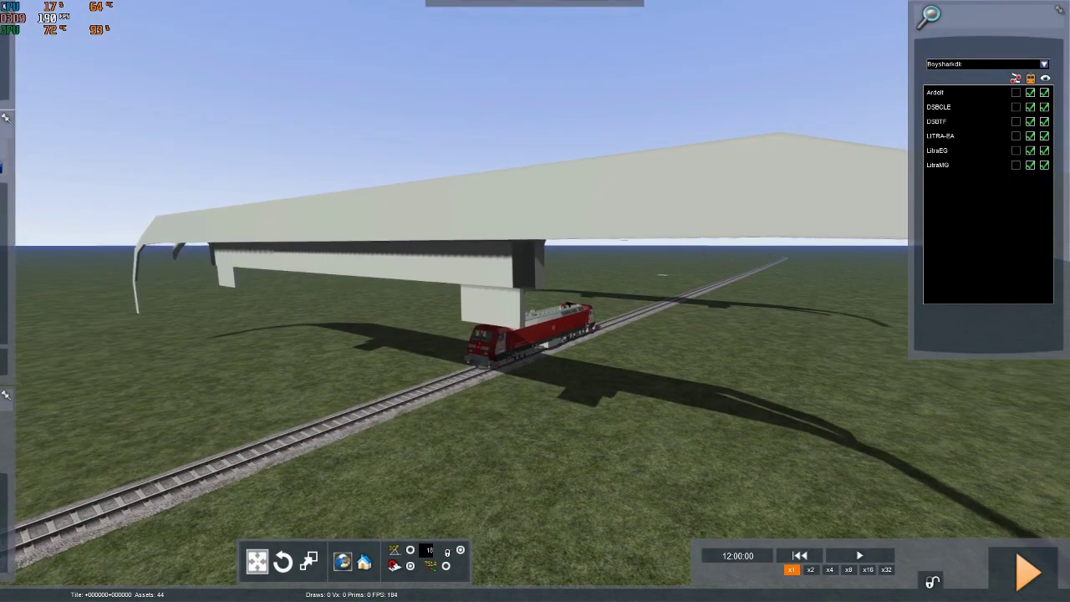
Step: Examine the placed Litra EG locomotive from the sides, underneath, the front and above, including its roof parts
{"action": "key", "text": "Up"}
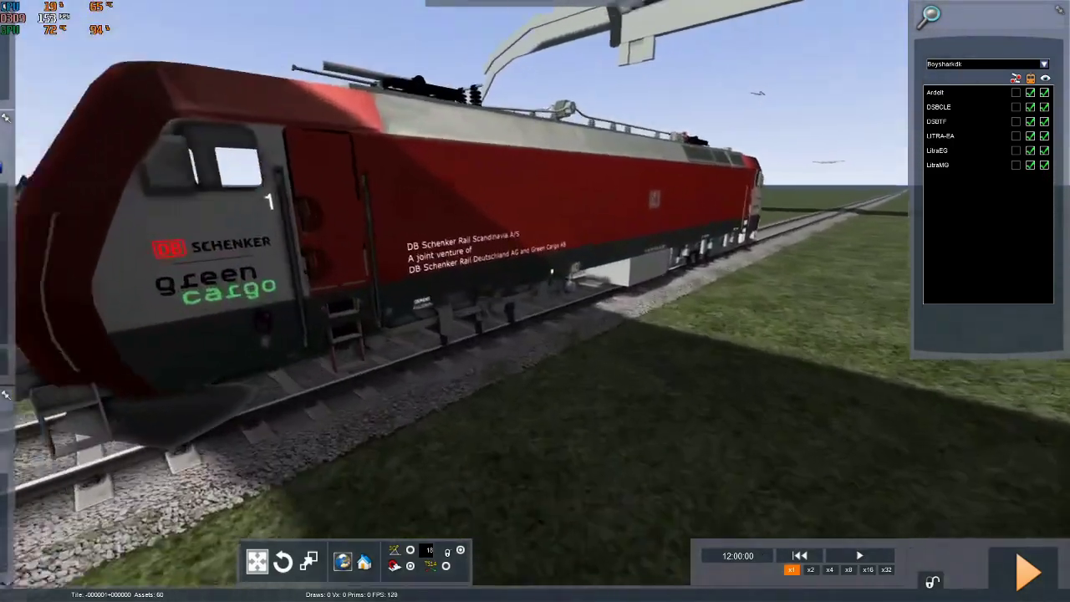
{"action": "key", "text": "Right"}
{"action": "key", "text": "Down"}
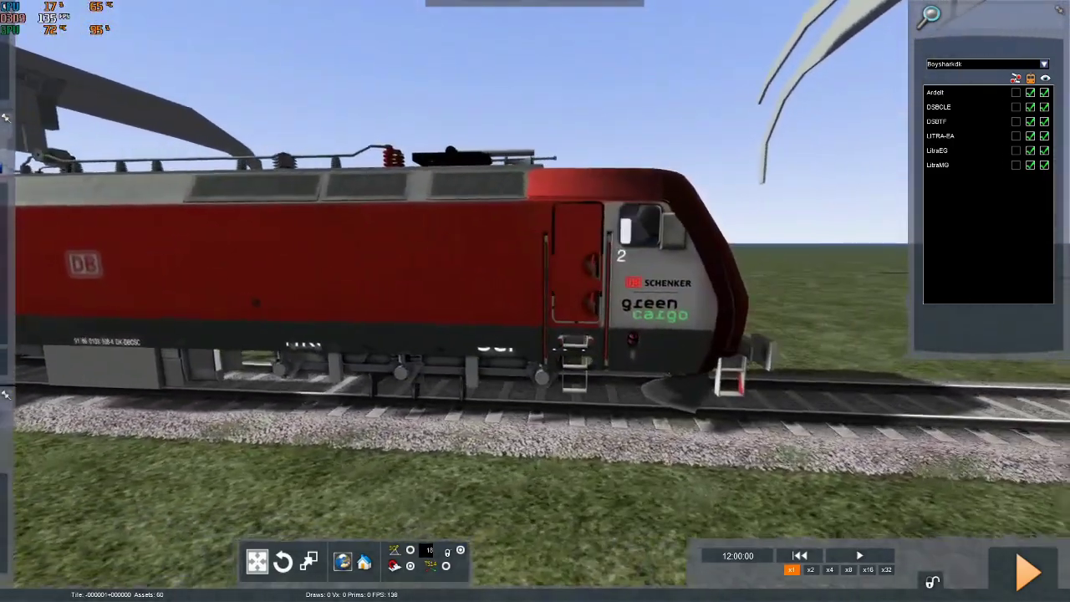
{"action": "key", "text": "Up"}
{"action": "key", "text": "Down"}
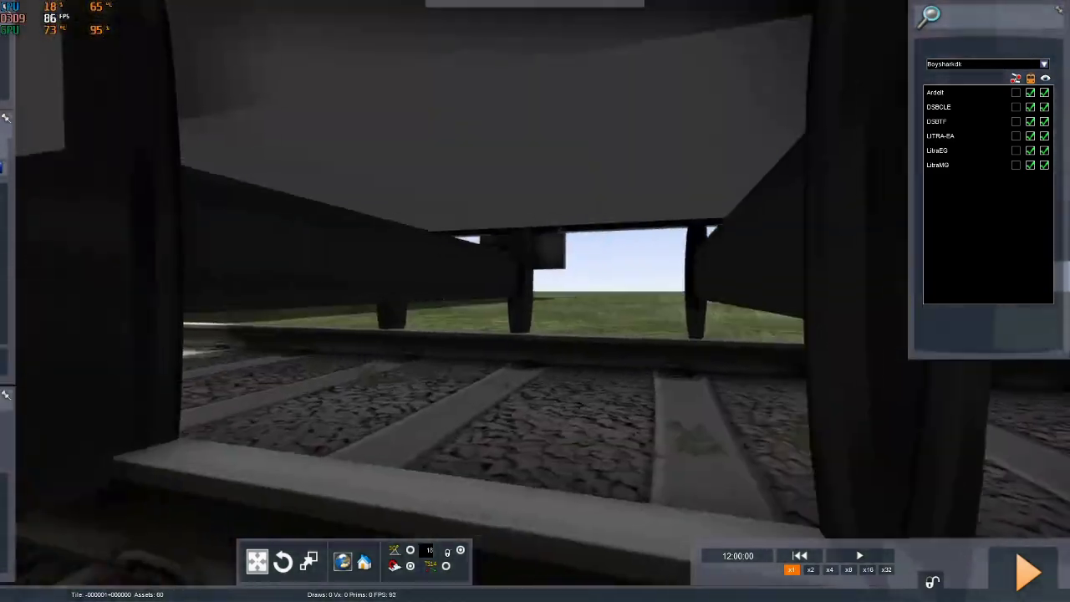
{"action": "key", "text": "Right"}
{"action": "key", "text": "Right"}
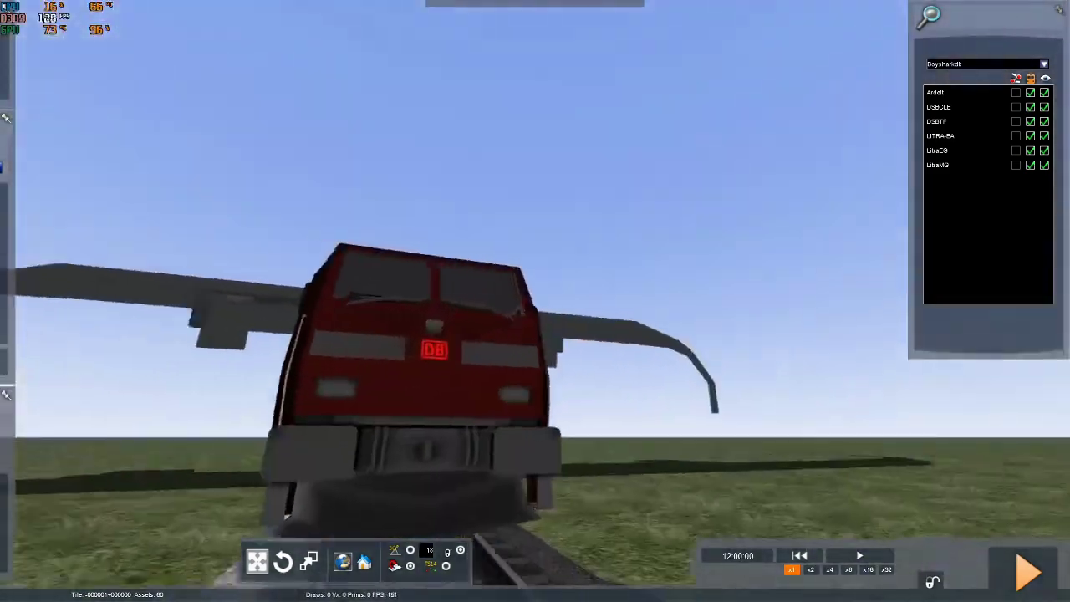
{"action": "key", "text": "Up"}
{"action": "key", "text": "Down"}
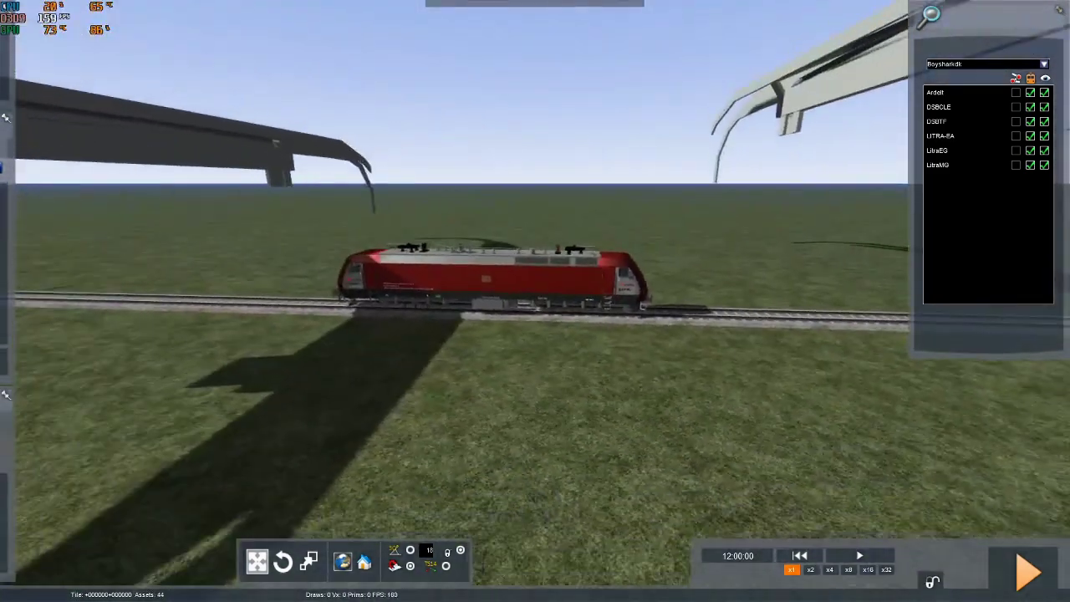
{"action": "key", "text": "Up"}
{"action": "key", "text": "Right"}
{"action": "key", "text": "Right"}
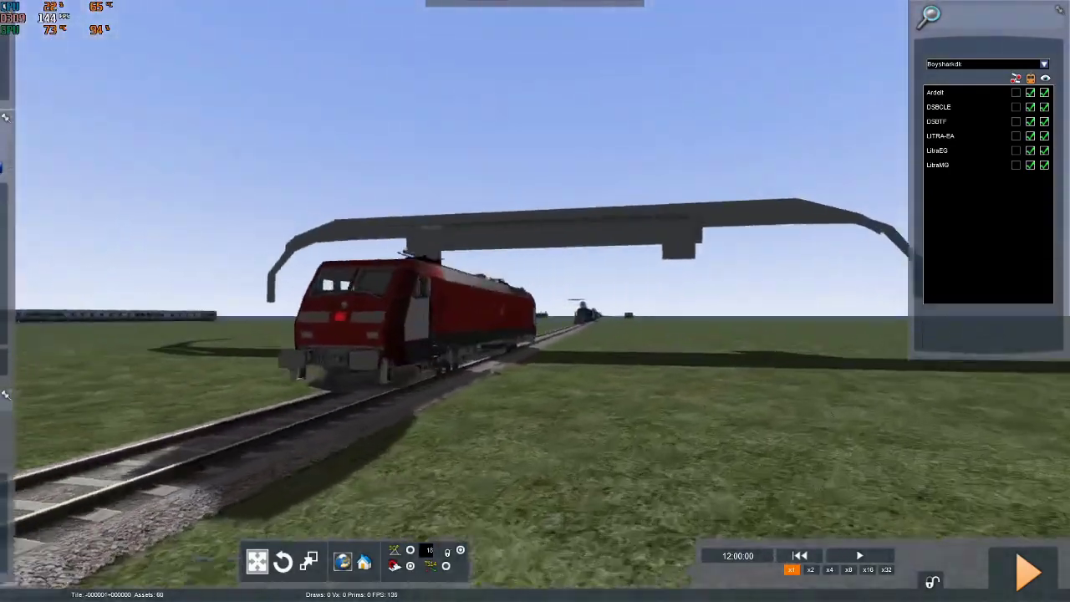
{"action": "key", "text": "Up"}
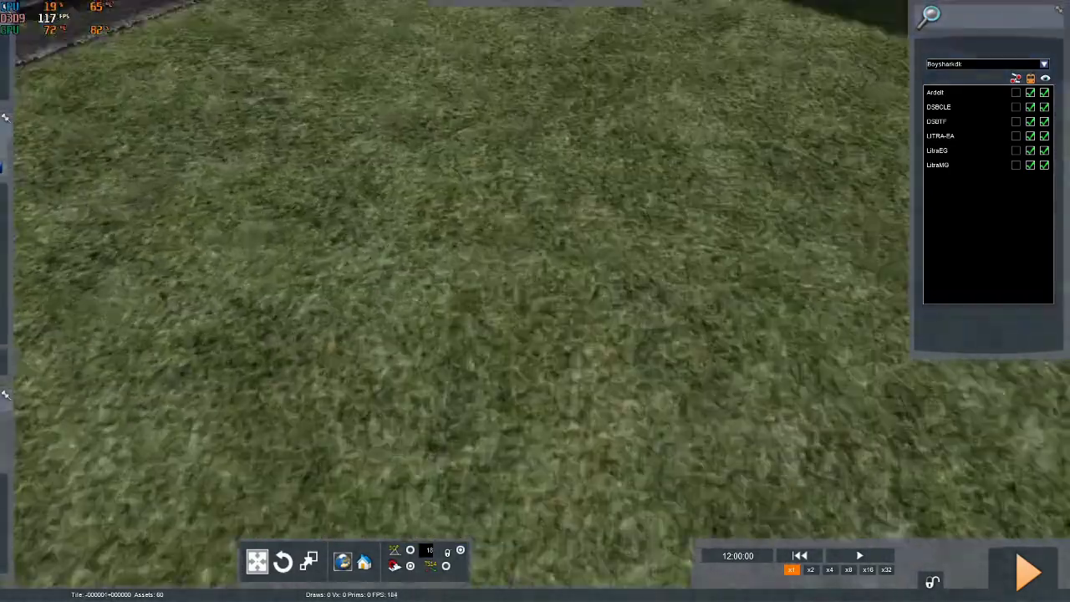
{"action": "key", "text": "Down"}
{"action": "key", "text": "Up"}
Step: Assign a driver to the placed Green Cargo Litra EG locomotive
{"action": "left_click", "coordinate": [42, 67]}
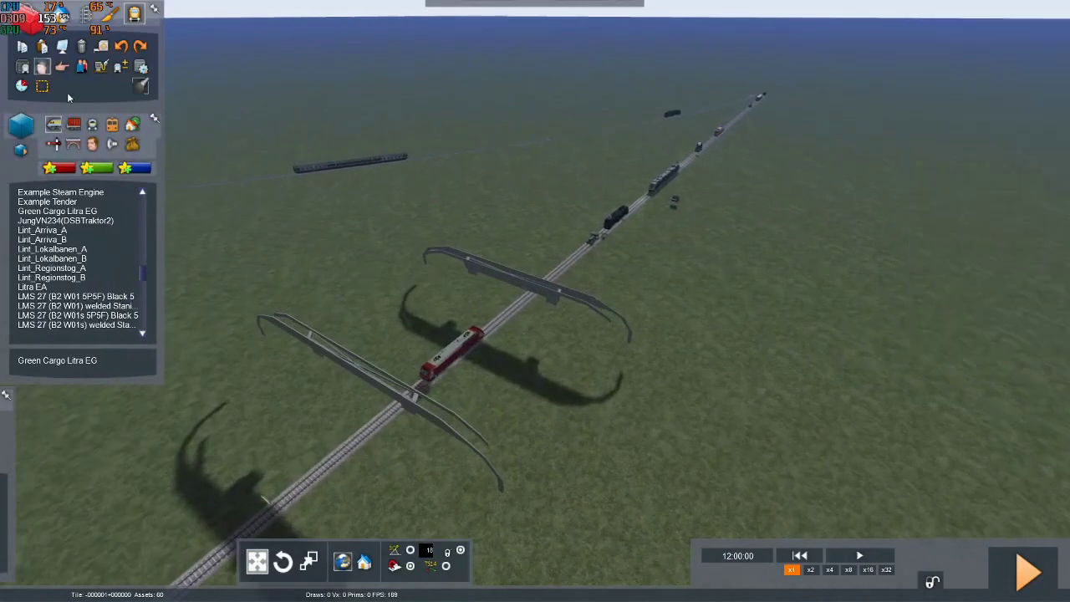
{"action": "left_click", "coordinate": [444, 357]}
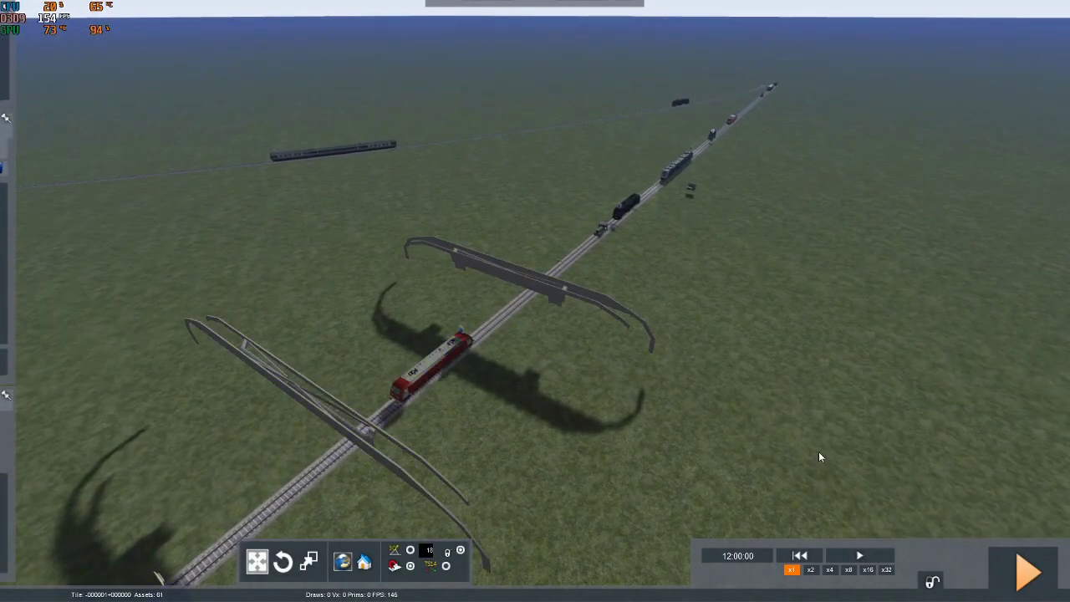
{"action": "left_click", "coordinate": [438, 360]}
{"action": "left_click", "coordinate": [443, 331]}
{"action": "left_click", "coordinate": [781, 439]}
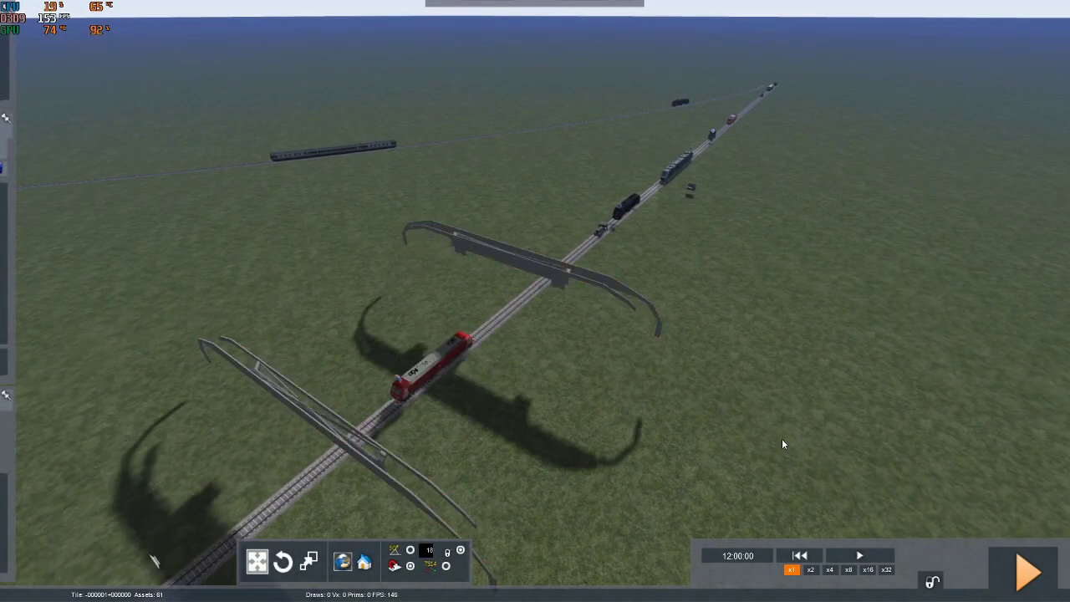
Step: Start playing the scenario and examine the Litra EG and its surrounding roof parts from the outside
{"action": "left_click", "coordinate": [1031, 571]}
{"action": "left_click", "coordinate": [402, 407]}
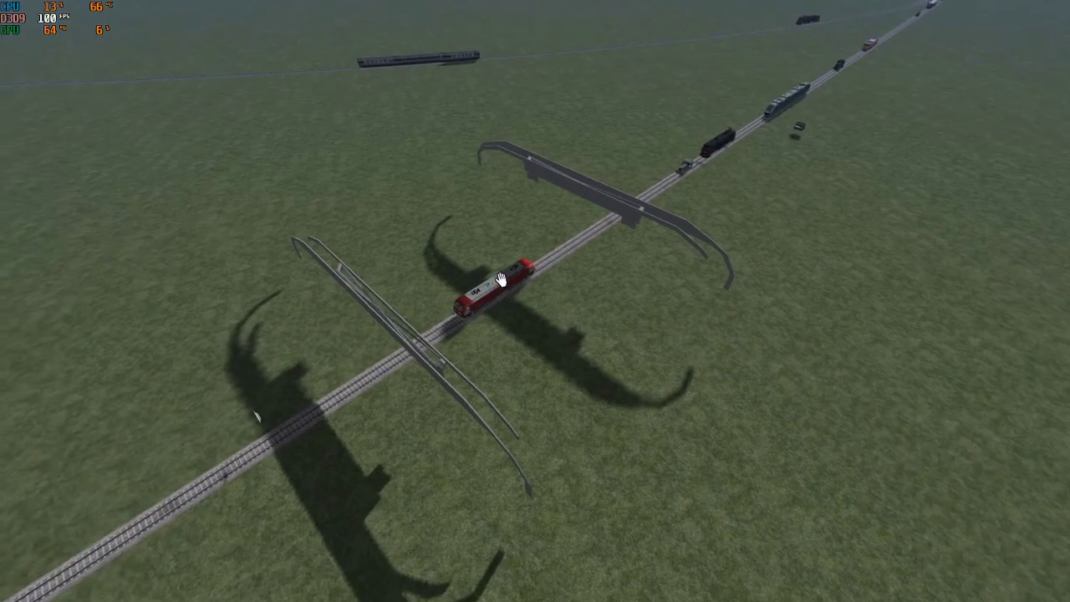
{"action": "left_click", "coordinate": [499, 278]}
{"action": "left_click_drag", "start_coordinate": [500, 278], "coordinate": [438, 264]}
{"action": "scroll", "coordinate": [497, 268], "scroll_direction": "down", "scroll_amount": 10}
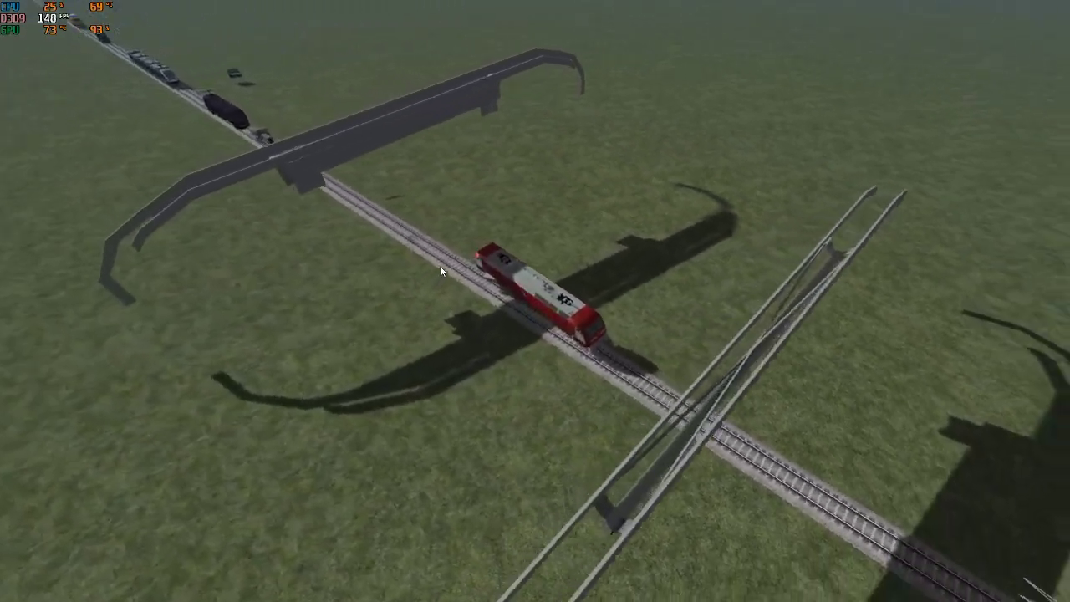
Step: Bring up the prompt to quit the scenario, and switch to Blender with the LitraEG model
{"action": "key", "text": "Escape"}
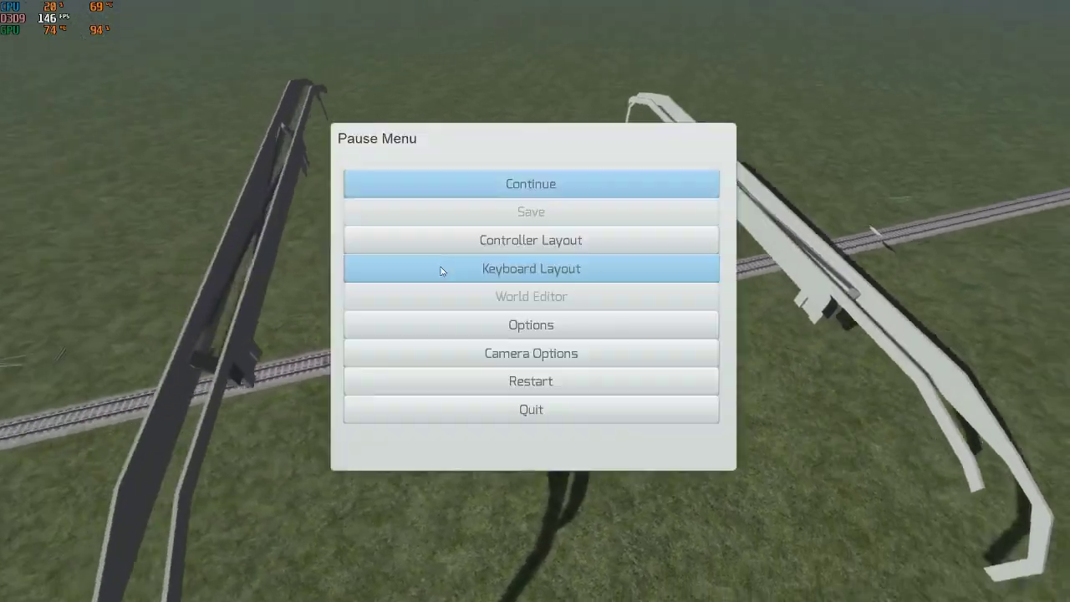
{"action": "left_click", "coordinate": [633, 417]}
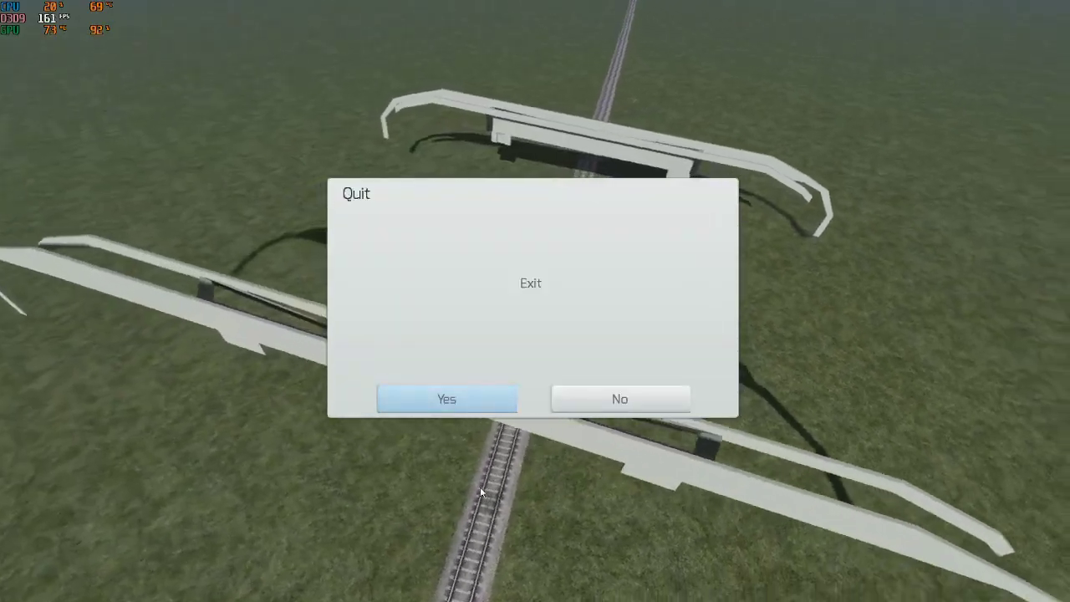
{"action": "key", "text": "super"}
{"action": "left_click", "coordinate": [450, 590]}
{"action": "left_click", "coordinate": [594, 418]}
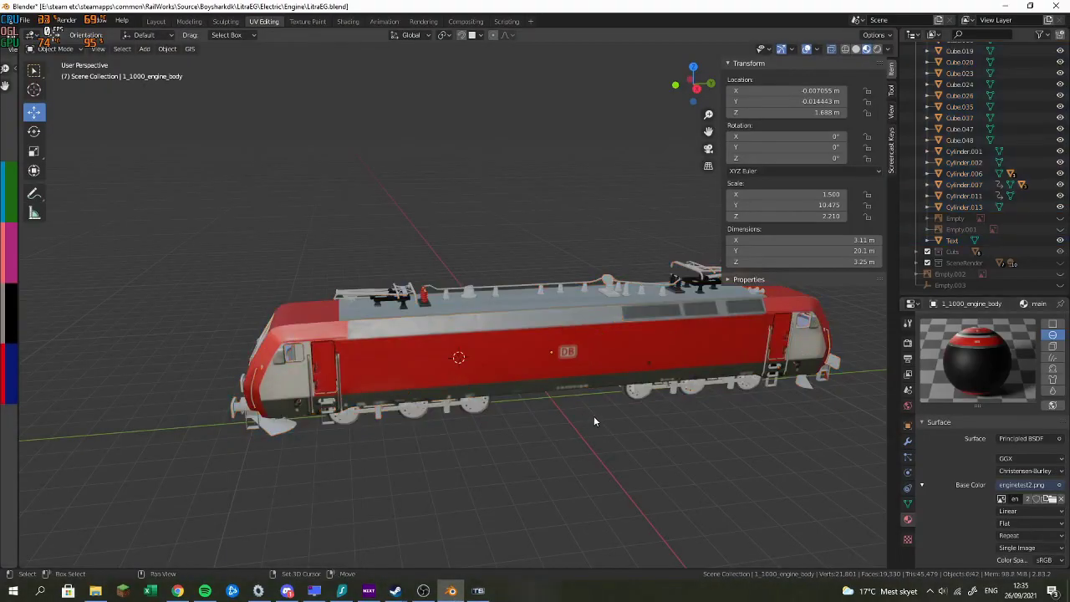
Step: Examine the locomotive's roof equipment, selecting the front pantograph head and the roof panel
{"action": "left_click_drag", "start_coordinate": [595, 418], "coordinate": [562, 278]}
{"action": "scroll", "coordinate": [561, 278], "scroll_direction": "up", "scroll_amount": 1}
{"action": "left_click", "coordinate": [328, 184]}
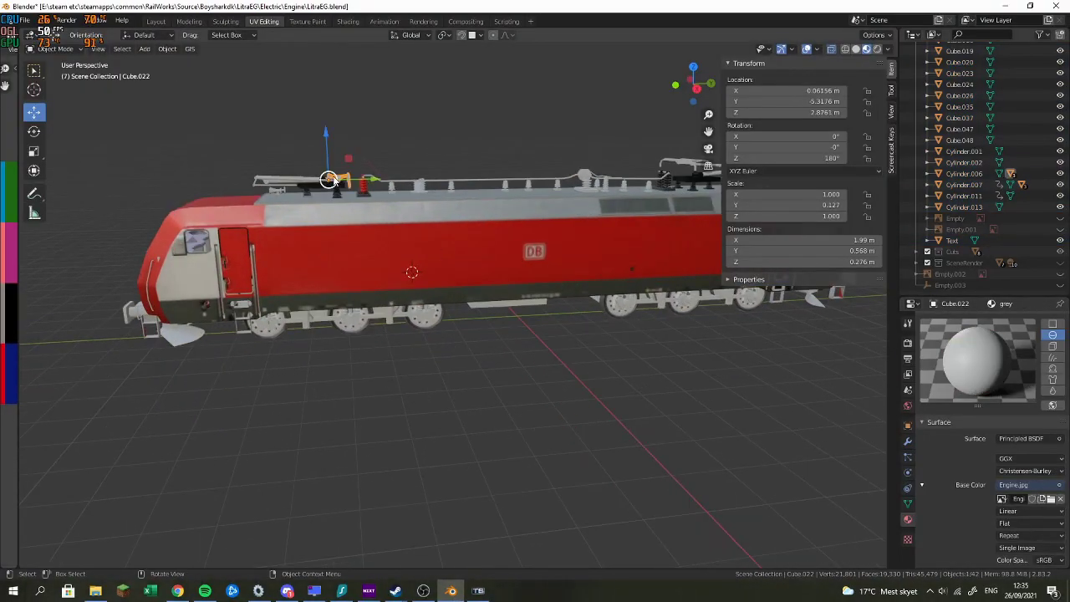
{"action": "left_click_drag", "start_coordinate": [530, 154], "coordinate": [513, 145]}
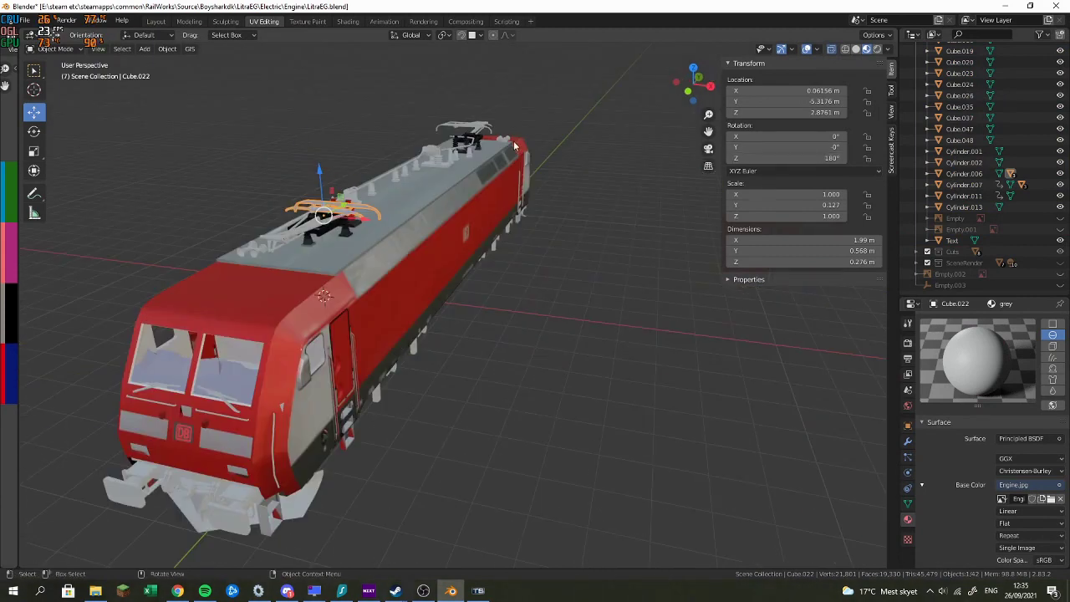
{"action": "left_click", "coordinate": [513, 145]}
{"action": "left_click_drag", "start_coordinate": [535, 218], "coordinate": [421, 279]}
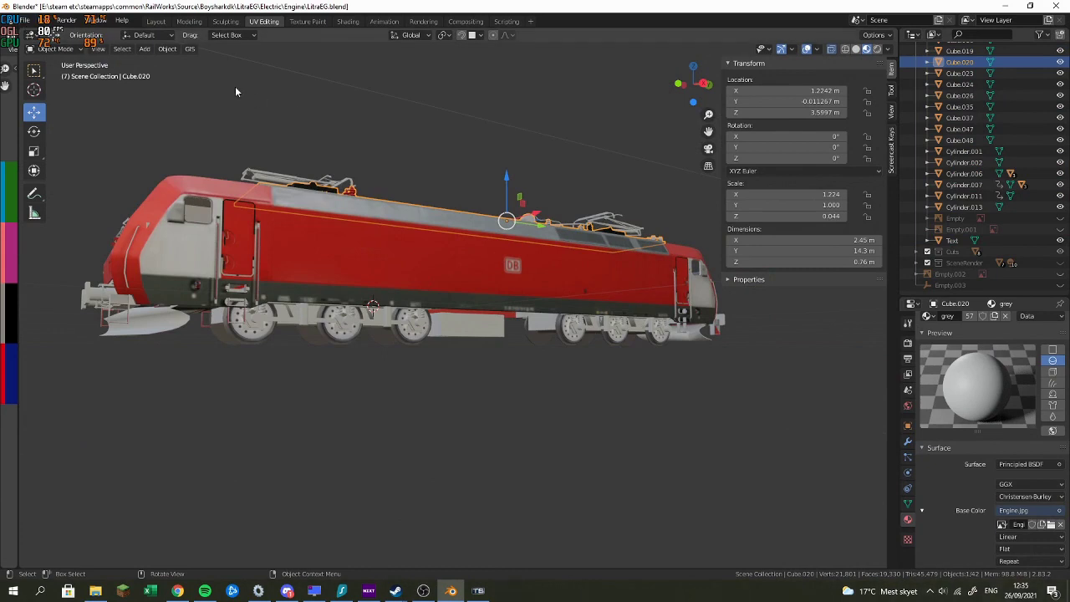
{"action": "left_click_drag", "start_coordinate": [292, 102], "coordinate": [292, 187]}
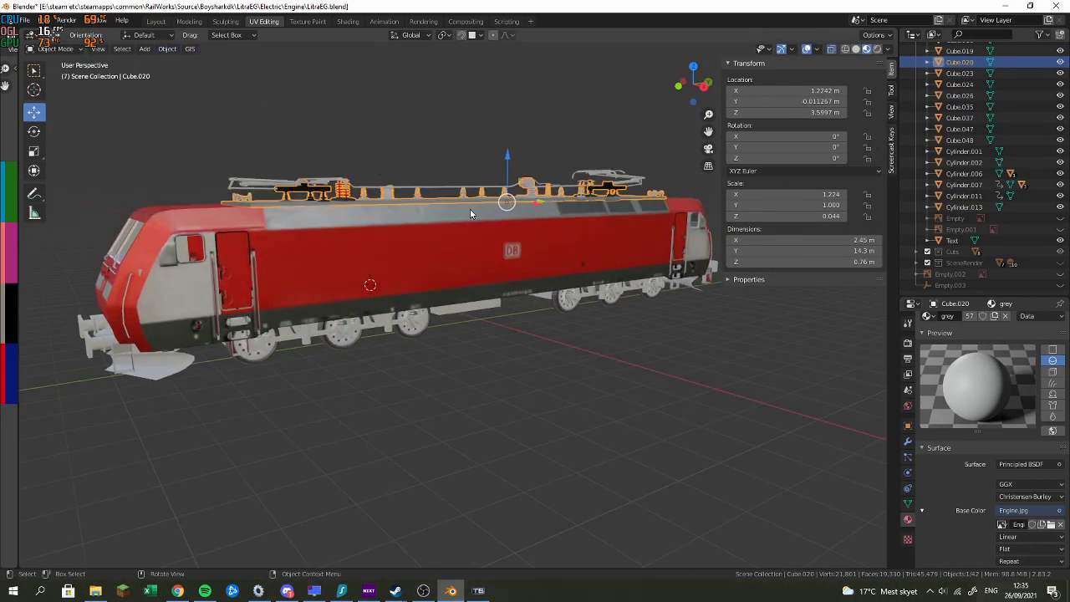
Step: Apply rotation and scale to all objects of the locomotive
{"action": "key", "text": "a"}
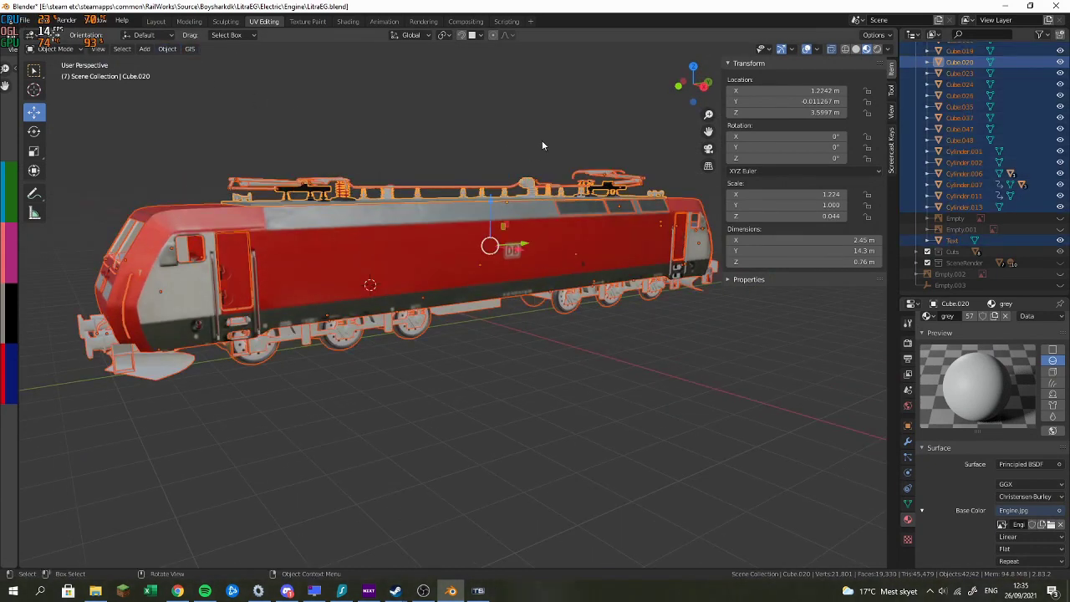
{"action": "left_click", "coordinate": [190, 48]}
{"action": "mouse_move", "coordinate": [164, 49]}
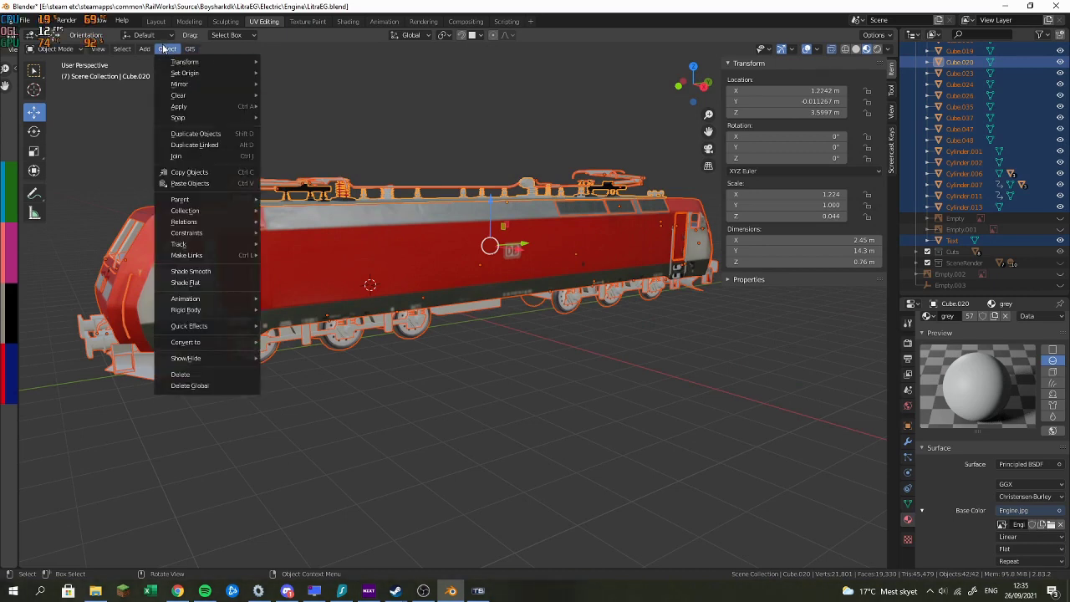
{"action": "mouse_move", "coordinate": [231, 110]}
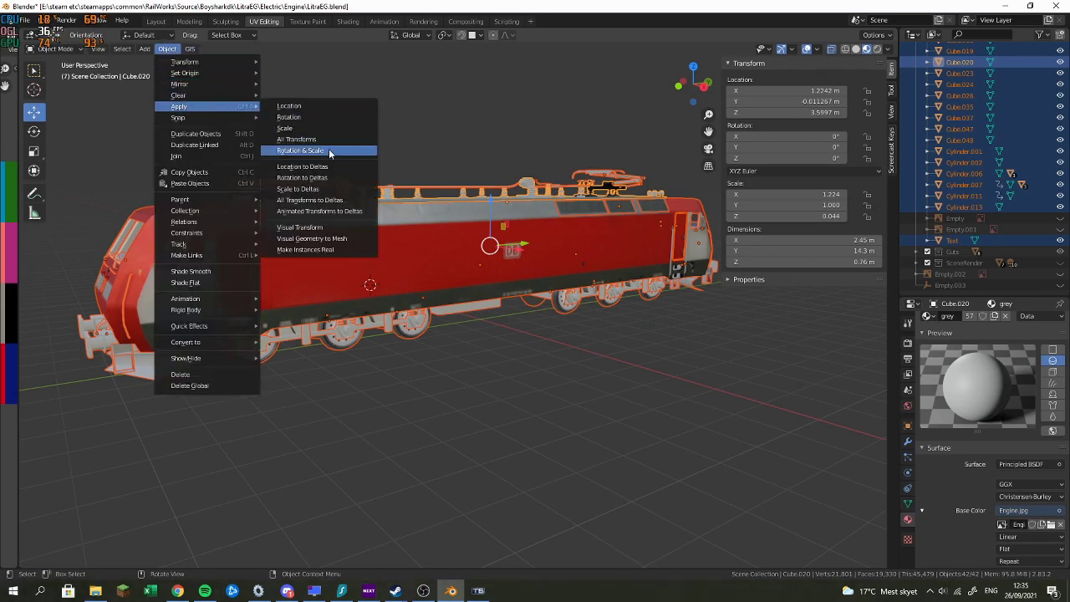
{"action": "left_click", "coordinate": [330, 152]}
Step: Examine the pantograph parts lying far above and below the locomotive and check which objects they are
{"action": "scroll", "coordinate": [440, 313], "scroll_direction": "down", "scroll_amount": 14}
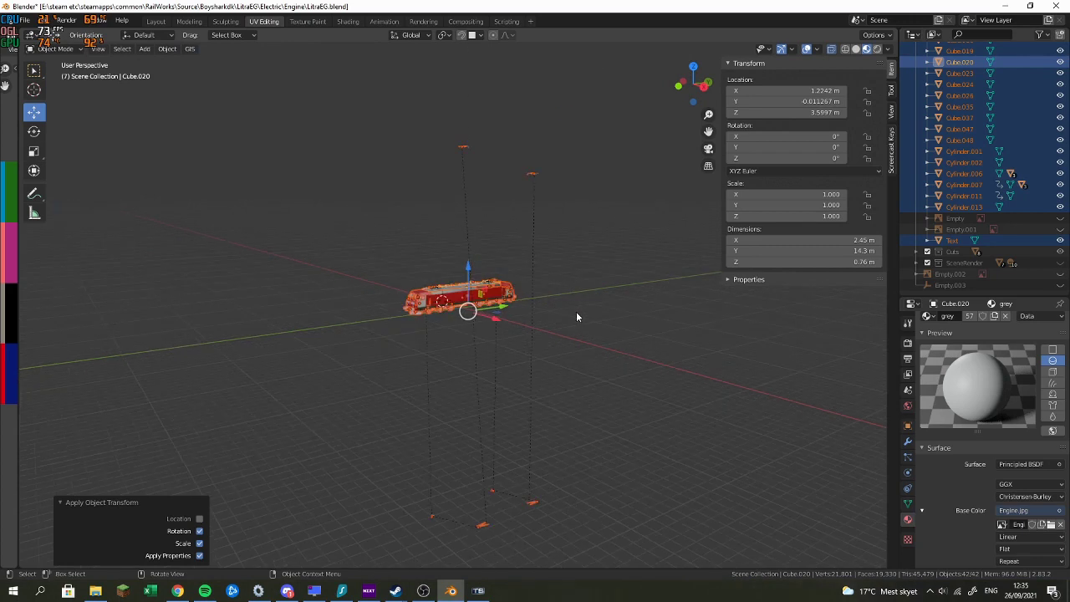
{"action": "left_click_drag", "start_coordinate": [587, 309], "coordinate": [448, 199]}
{"action": "scroll", "coordinate": [448, 200], "scroll_direction": "up", "scroll_amount": 4}
{"action": "left_click", "coordinate": [449, 146]}
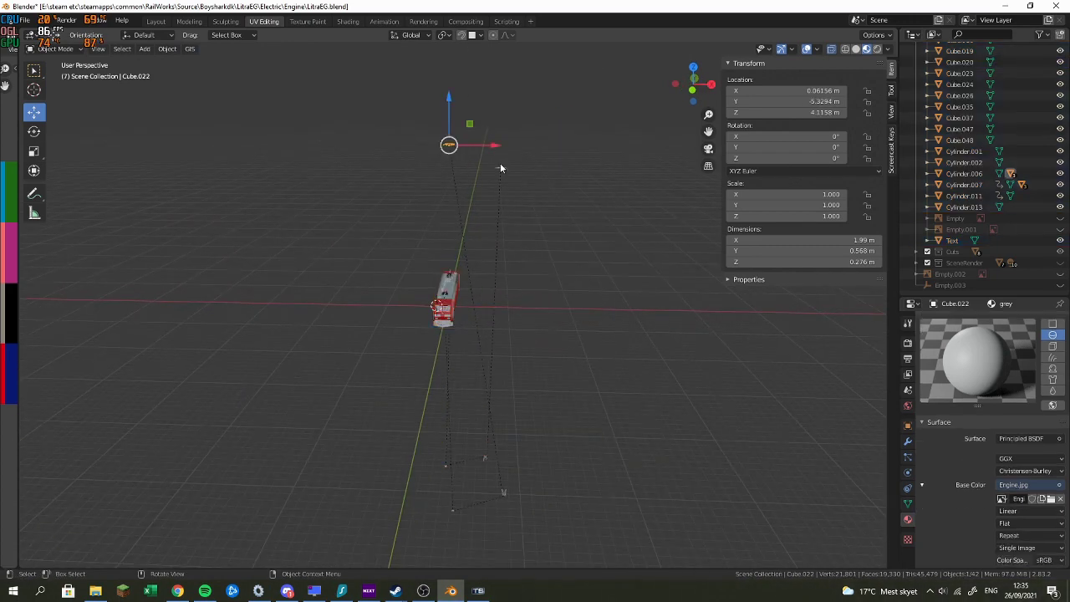
{"action": "left_click", "coordinate": [485, 459]}
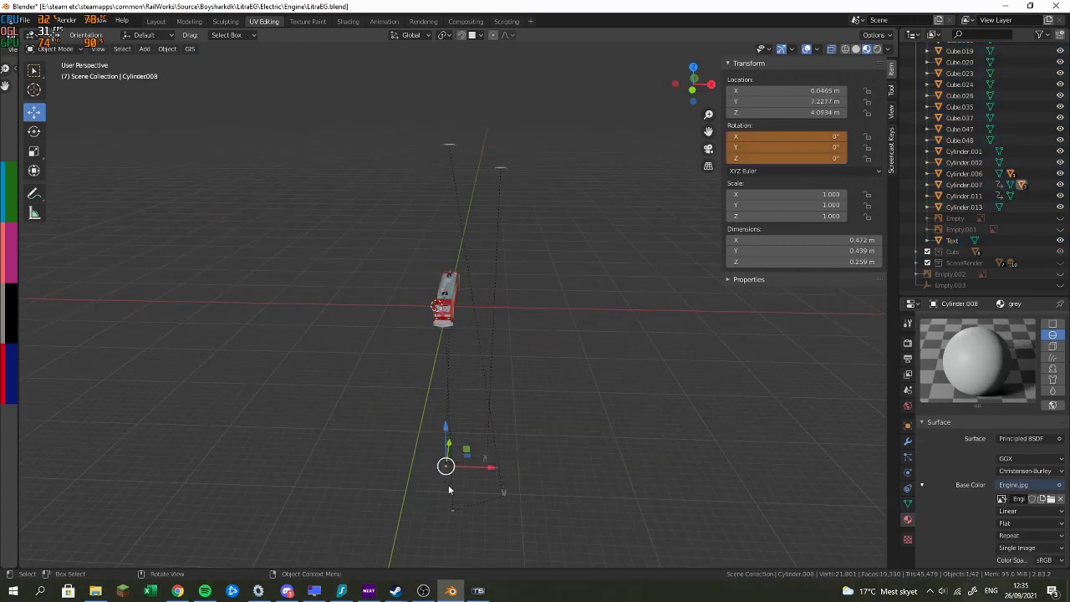
{"action": "left_click_drag", "start_coordinate": [461, 455], "coordinate": [372, 455]}
{"action": "scroll", "coordinate": [284, 155], "scroll_direction": "up", "scroll_amount": 13}
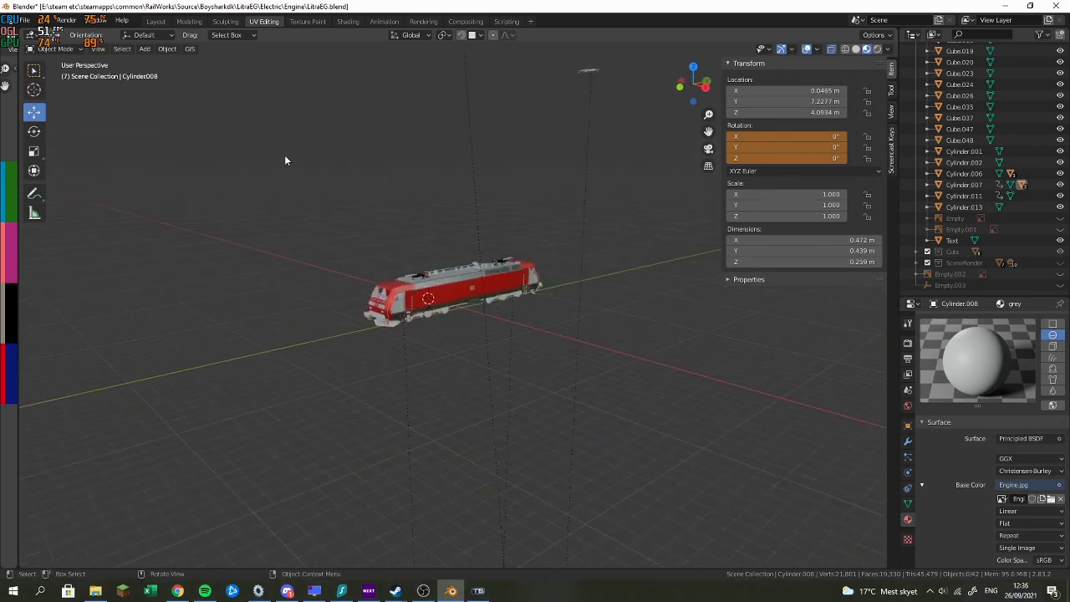
{"action": "left_click_drag", "start_coordinate": [425, 137], "coordinate": [318, 131]}
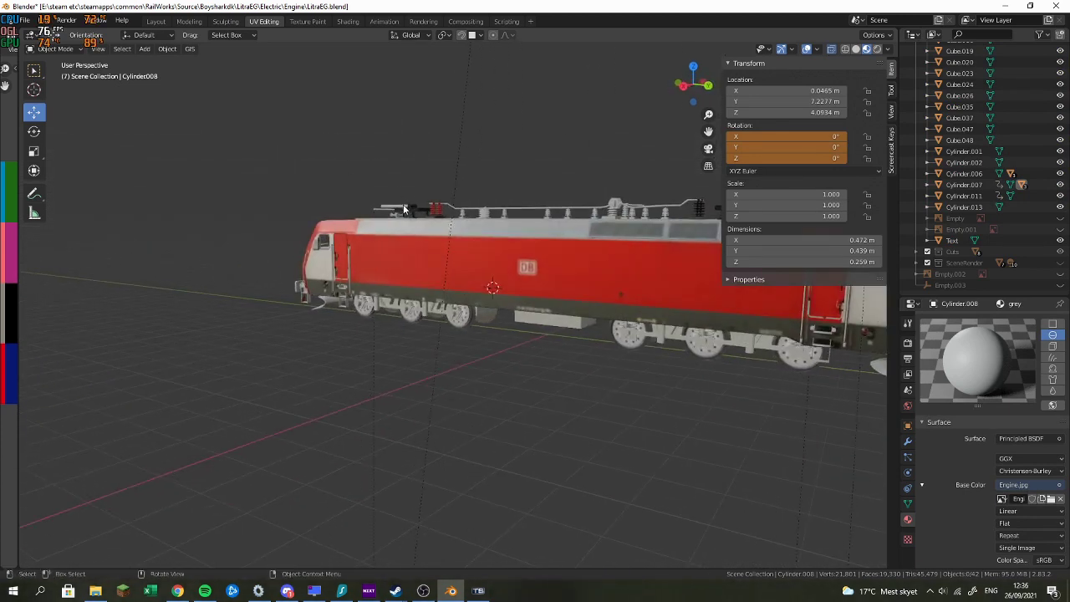
{"action": "scroll", "coordinate": [404, 209], "scroll_direction": "down", "scroll_amount": 9}
{"action": "left_click_drag", "start_coordinate": [403, 209], "coordinate": [444, 230]}
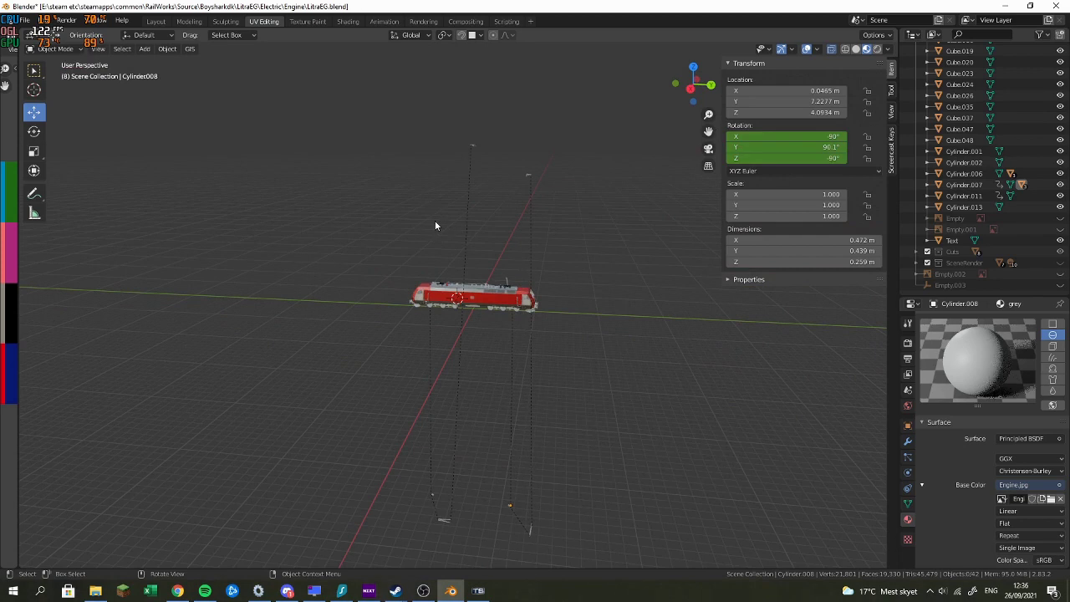
Step: Raise the small pantograph joint Cylinder.010 about 40.03 m along Z to just above the roof
{"action": "left_click", "coordinate": [434, 502]}
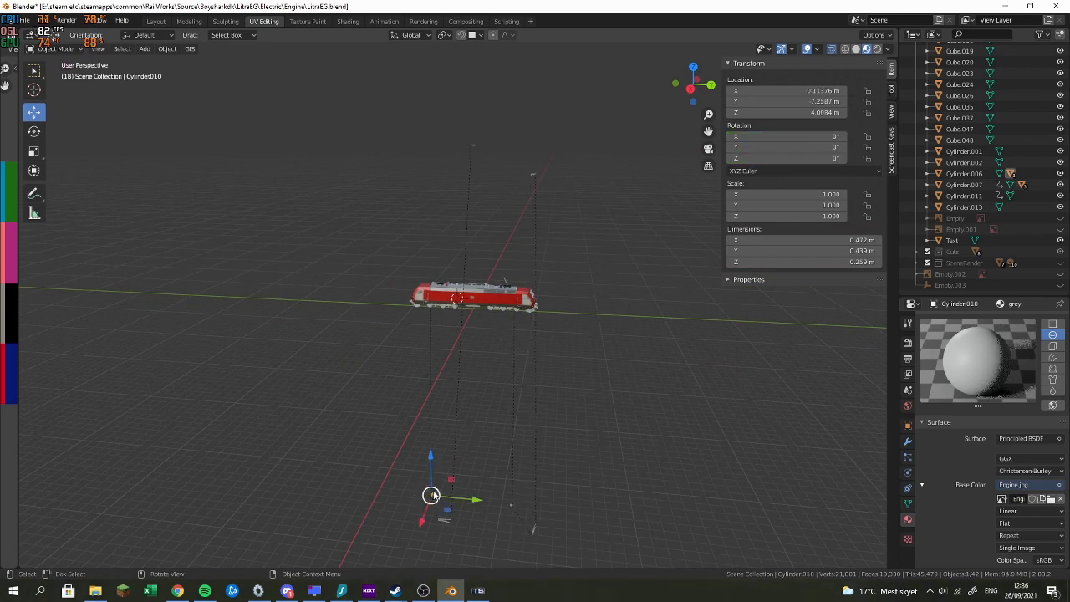
{"action": "key", "text": "g"}
{"action": "key", "text": "z"}
{"action": "left_click", "coordinate": [440, 260]}
{"action": "scroll", "coordinate": [380, 252], "scroll_direction": "up", "scroll_amount": 9}
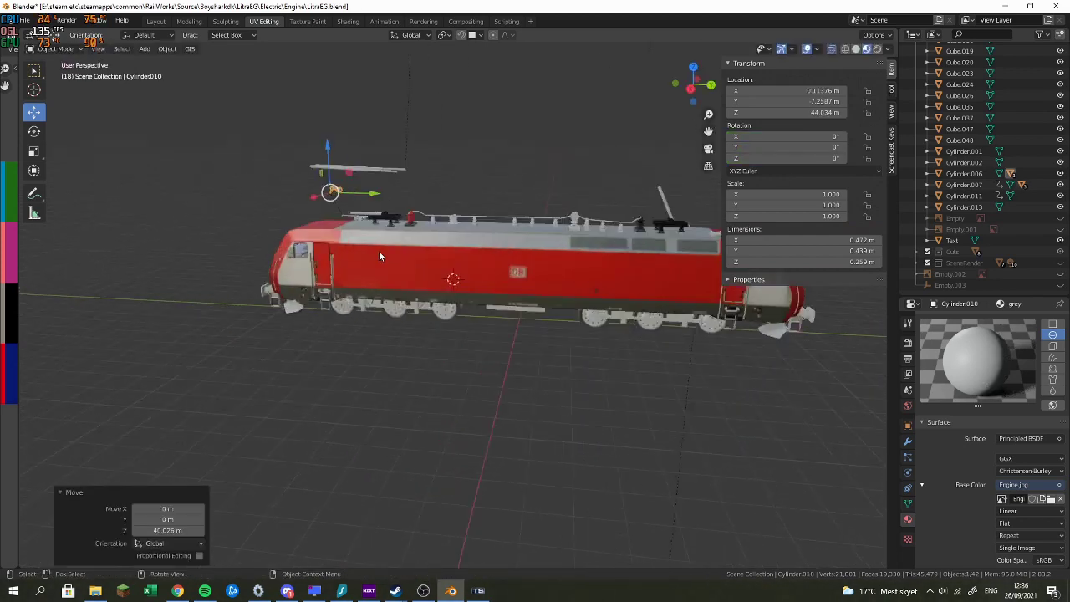
Step: Shift Cylinder.010 about 1.34 m along negative X and lower it about 0.95 m to the front pantograph base
{"action": "left_click_drag", "start_coordinate": [379, 251], "coordinate": [526, 261]}
{"action": "scroll", "coordinate": [464, 172], "scroll_direction": "up", "scroll_amount": 3}
{"action": "left_click_drag", "start_coordinate": [442, 117], "coordinate": [326, 122]}
{"action": "left_click_drag", "start_coordinate": [443, 188], "coordinate": [448, 333]}
{"action": "key", "text": "KP_3"}
{"action": "key", "text": "KP_1"}
{"action": "scroll", "coordinate": [479, 177], "scroll_direction": "up", "scroll_amount": 2}
{"action": "scroll", "coordinate": [443, 306], "scroll_direction": "up", "scroll_amount": 5}
{"action": "key", "text": "g"}
{"action": "key", "text": "z"}
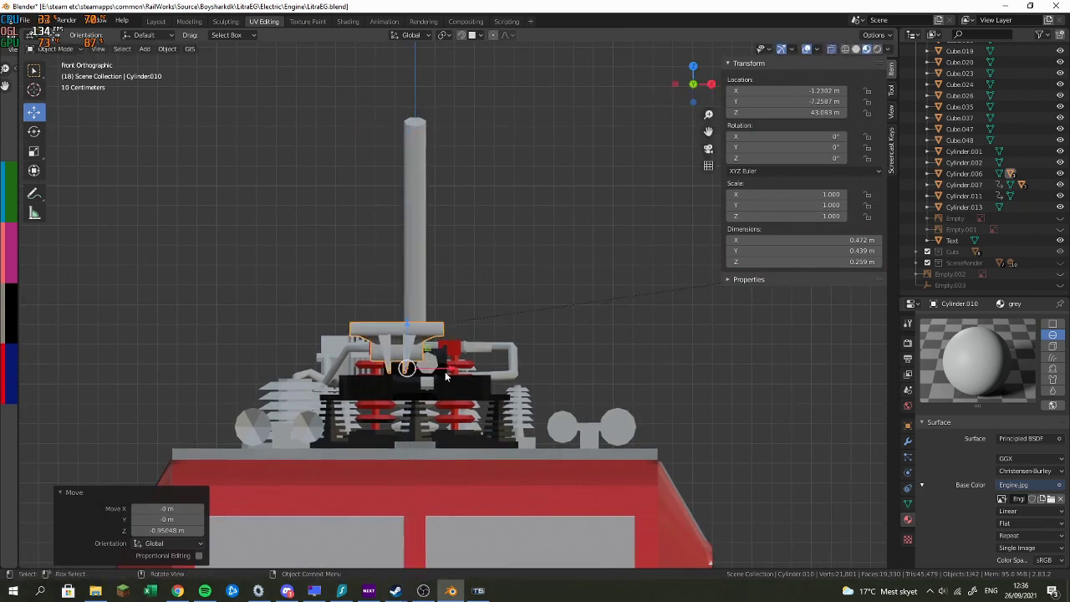
Step: Fine-align Cylinder.010 on the pantograph base in front view, to X -1.0755 m and Z 43.016 m
{"action": "key", "text": "g"}
{"action": "key", "text": "x"}
{"action": "left_click", "coordinate": [475, 371]}
{"action": "key", "text": "g"}
{"action": "key", "text": "z"}
{"action": "left_click", "coordinate": [441, 342]}
Step: Move the pantograph arms Cylinder.012 about 8.64 m along negative X to above the locomotive roof
{"action": "left_click_drag", "start_coordinate": [441, 343], "coordinate": [624, 376]}
{"action": "scroll", "coordinate": [696, 316], "scroll_direction": "down", "scroll_amount": 5}
{"action": "scroll", "coordinate": [489, 319], "scroll_direction": "up", "scroll_amount": 4}
{"action": "scroll", "coordinate": [437, 311], "scroll_direction": "down", "scroll_amount": 8}
{"action": "scroll", "coordinate": [297, 276], "scroll_direction": "down", "scroll_amount": 4}
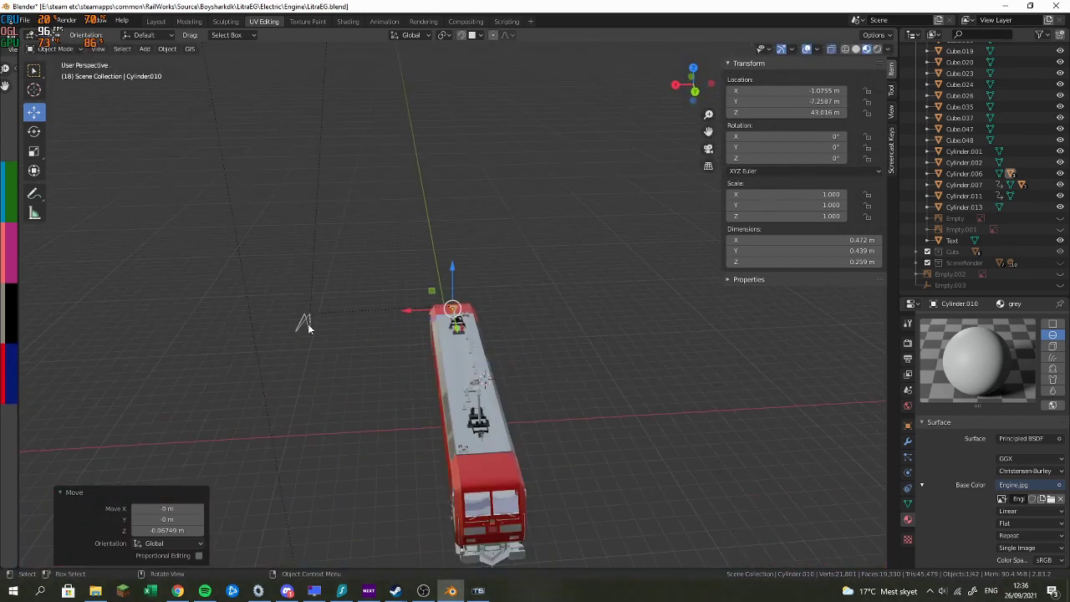
{"action": "left_click", "coordinate": [308, 325]}
{"action": "left_click_drag", "start_coordinate": [268, 318], "coordinate": [409, 319]}
{"action": "left_click_drag", "start_coordinate": [409, 320], "coordinate": [617, 324]}
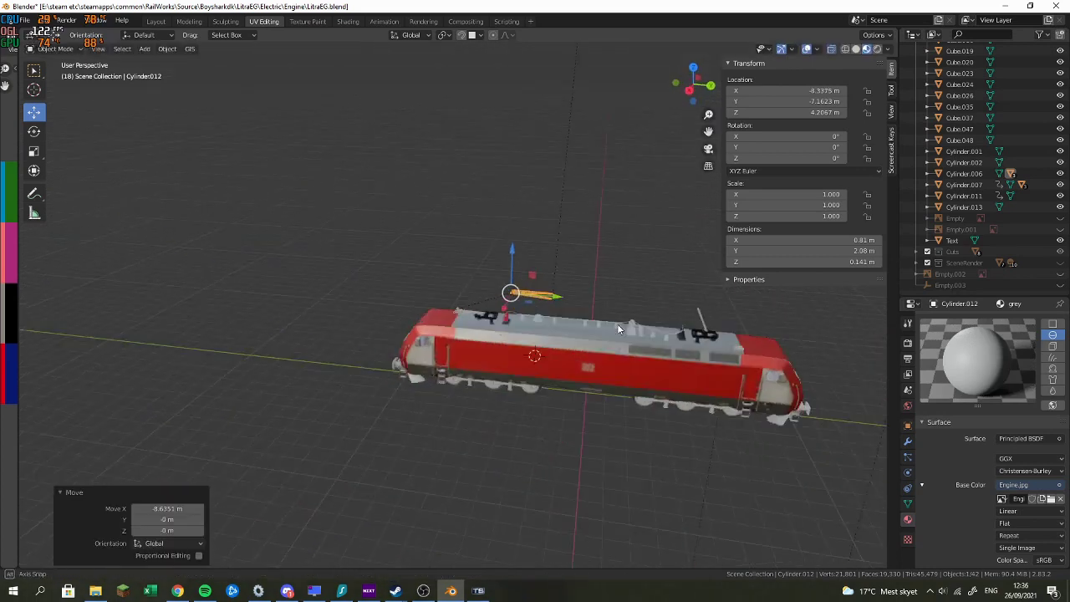
Step: Align Cylinder.012 with the pantograph joint in front view, to X -8.5278 m and Z 2.9051 m
{"action": "scroll", "coordinate": [652, 308], "scroll_direction": "up", "scroll_amount": 6}
{"action": "key", "text": "KP_1"}
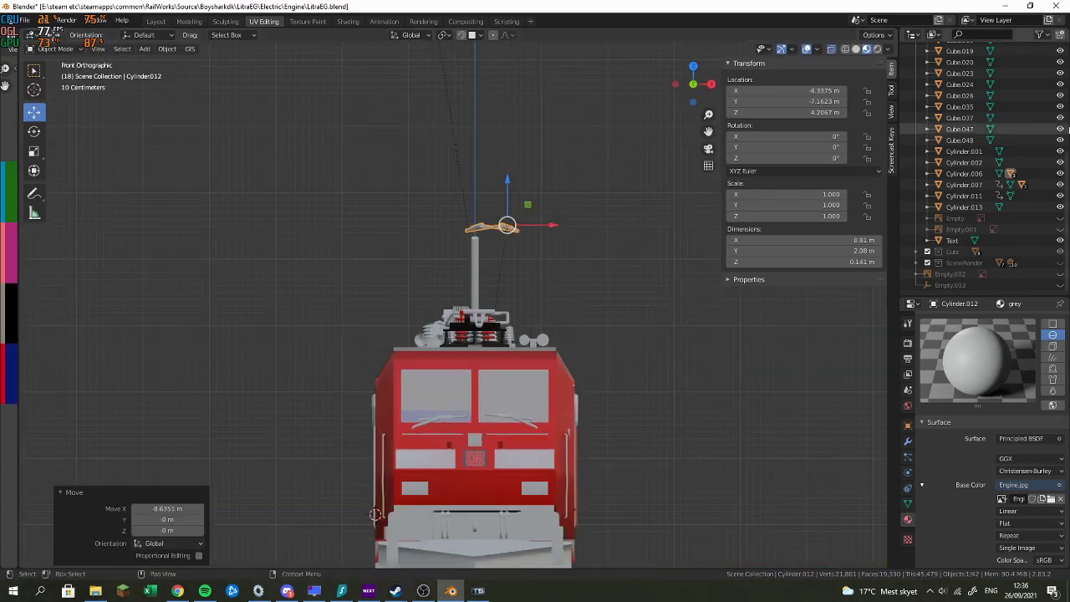
{"action": "scroll", "coordinate": [603, 130], "scroll_direction": "up", "scroll_amount": 4}
{"action": "left_click_drag", "start_coordinate": [558, 144], "coordinate": [538, 307]}
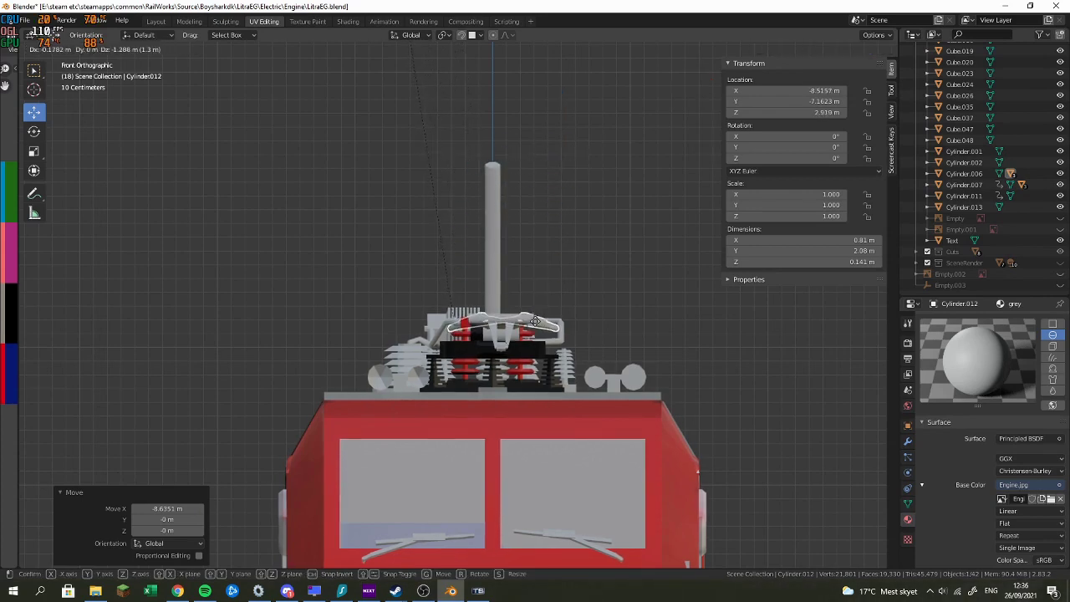
{"action": "left_click", "coordinate": [535, 320]}
{"action": "scroll", "coordinate": [494, 260], "scroll_direction": "up", "scroll_amount": 5}
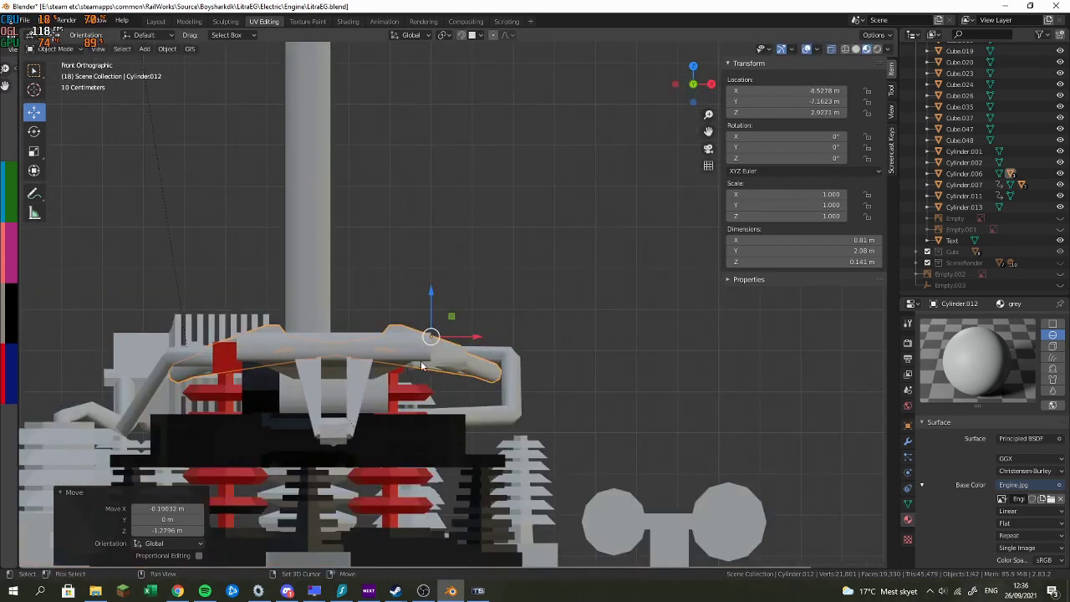
{"action": "left_click", "coordinate": [463, 336]}
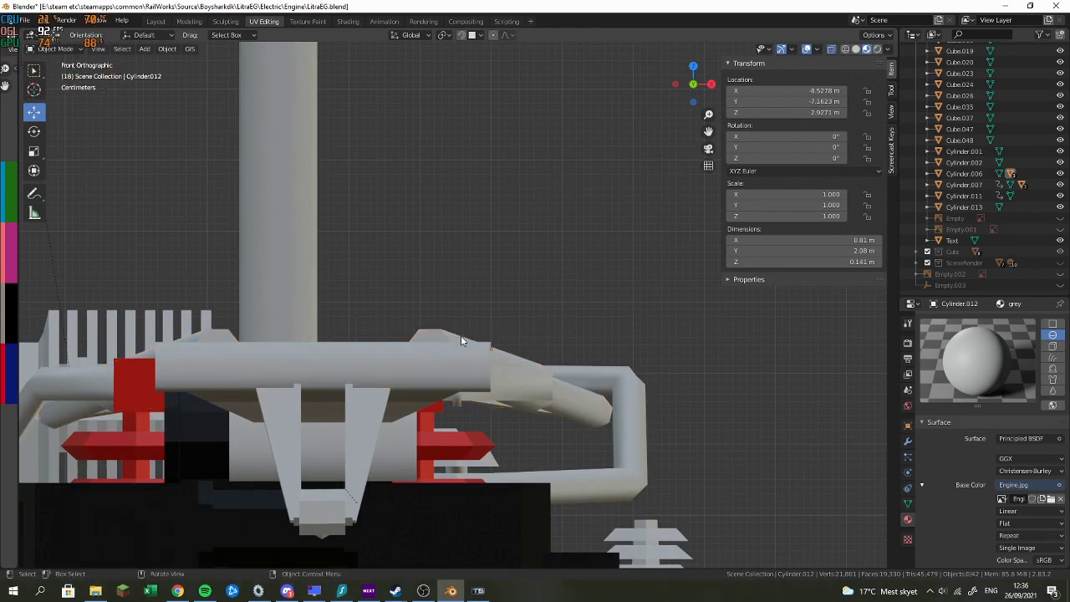
{"action": "left_click_drag", "start_coordinate": [490, 312], "coordinate": [490, 321]}
{"action": "left_click_drag", "start_coordinate": [490, 322], "coordinate": [490, 328]}
Step: Slide Cylinder.012 along Y to -10.123 m so the arms meet the front pantograph joint, and play the animation
{"action": "scroll", "coordinate": [577, 289], "scroll_direction": "down", "scroll_amount": 5}
{"action": "left_click_drag", "start_coordinate": [580, 287], "coordinate": [382, 303]}
{"action": "scroll", "coordinate": [383, 302], "scroll_direction": "down", "scroll_amount": 6}
{"action": "key", "text": "g"}
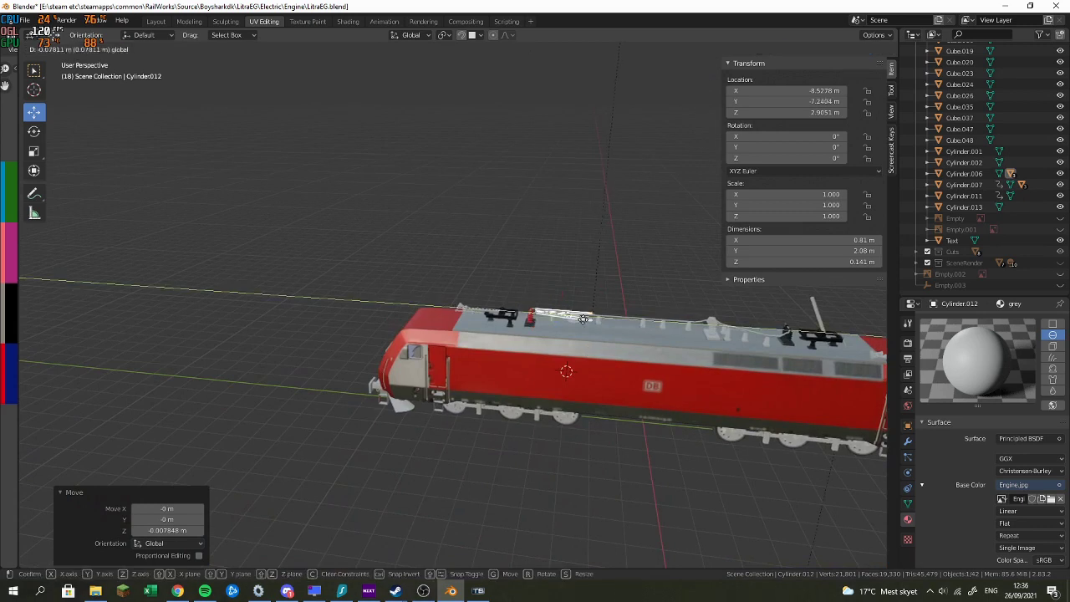
{"action": "scroll", "coordinate": [509, 324], "scroll_direction": "up", "scroll_amount": 8}
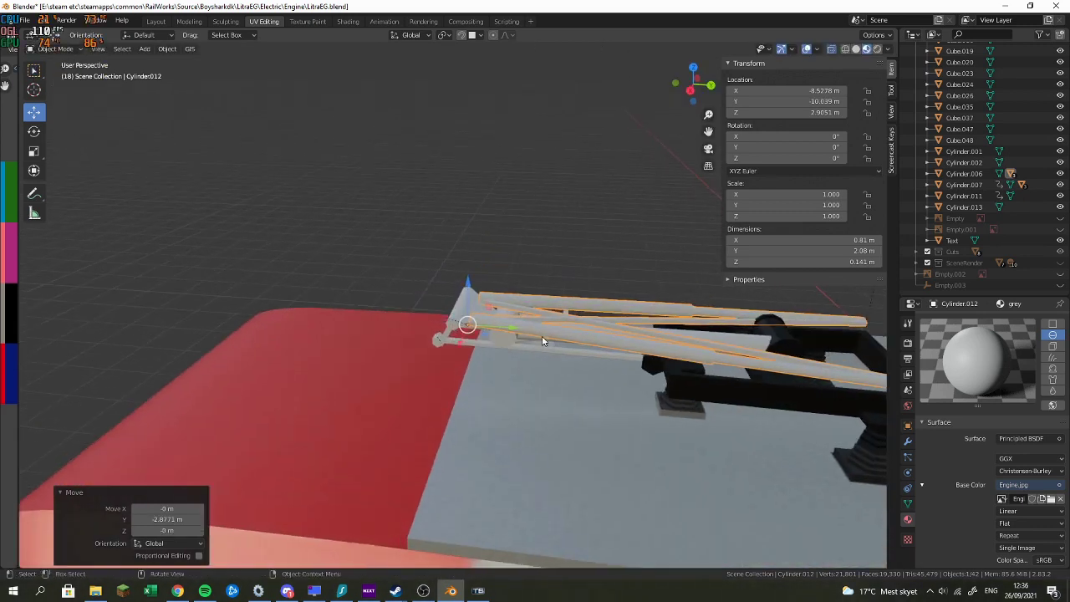
{"action": "left_click_drag", "start_coordinate": [500, 332], "coordinate": [500, 332]}
{"action": "left_click_drag", "start_coordinate": [504, 331], "coordinate": [532, 310]}
{"action": "key", "text": "space"}
{"action": "key", "text": "space"}
Step: Lower the pantograph head Cube.022 about 64.27 m along Z to the locomotive
{"action": "scroll", "coordinate": [532, 309], "scroll_direction": "down", "scroll_amount": 8}
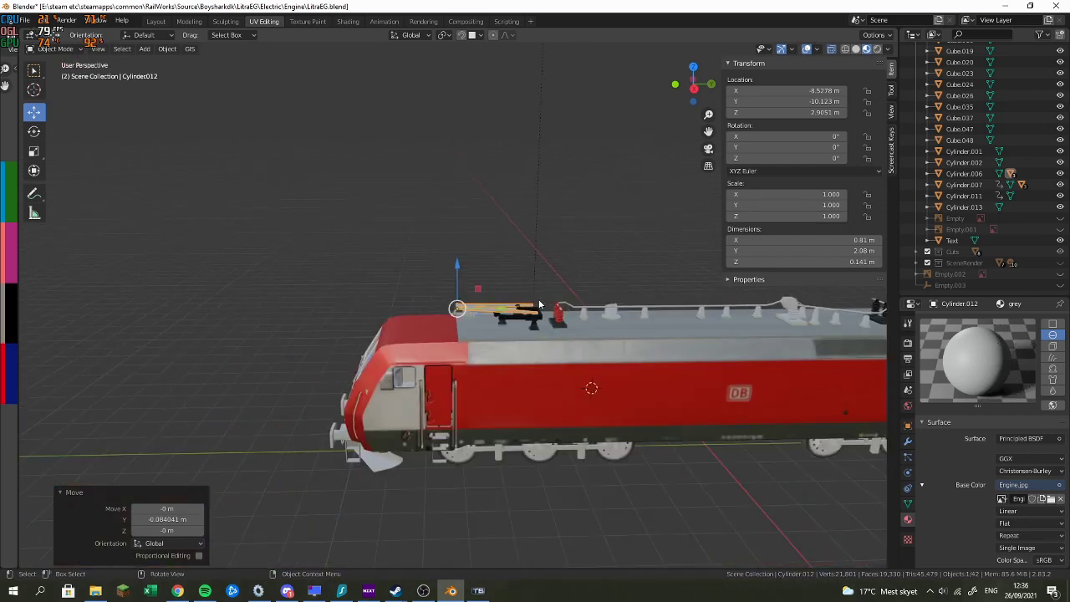
{"action": "scroll", "coordinate": [552, 291], "scroll_direction": "down", "scroll_amount": 5}
{"action": "scroll", "coordinate": [621, 285], "scroll_direction": "down", "scroll_amount": 3}
{"action": "scroll", "coordinate": [617, 291], "scroll_direction": "down", "scroll_amount": 2}
{"action": "left_click_drag", "start_coordinate": [460, 111], "coordinate": [442, 305]}
{"action": "scroll", "coordinate": [451, 292], "scroll_direction": "down", "scroll_amount": 4}
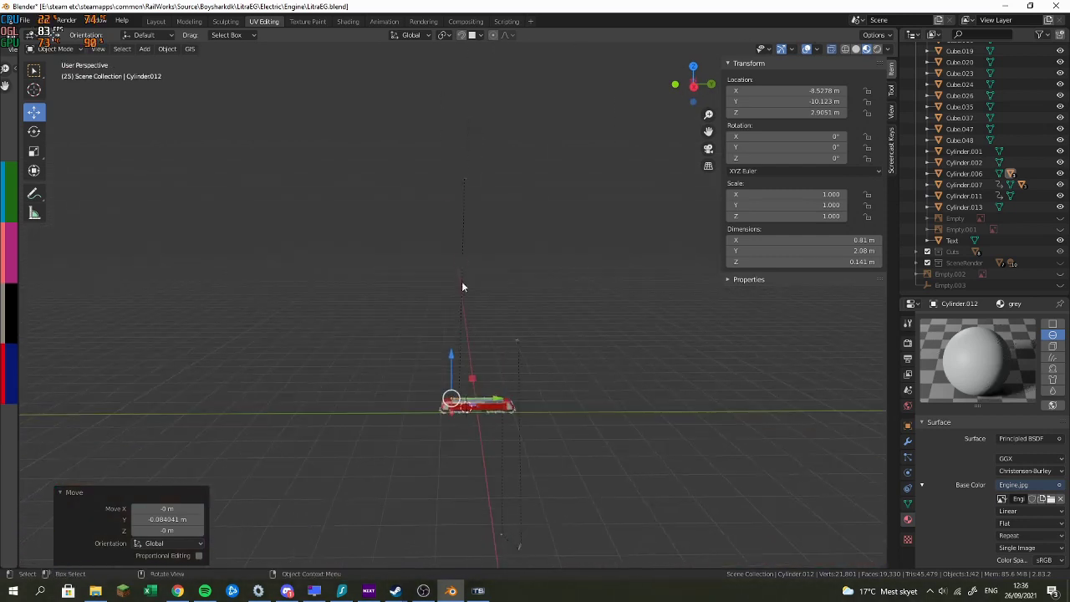
{"action": "left_click", "coordinate": [464, 179]}
{"action": "left_click_drag", "start_coordinate": [467, 149], "coordinate": [460, 293]}
{"action": "scroll", "coordinate": [460, 293], "scroll_direction": "up", "scroll_amount": 5}
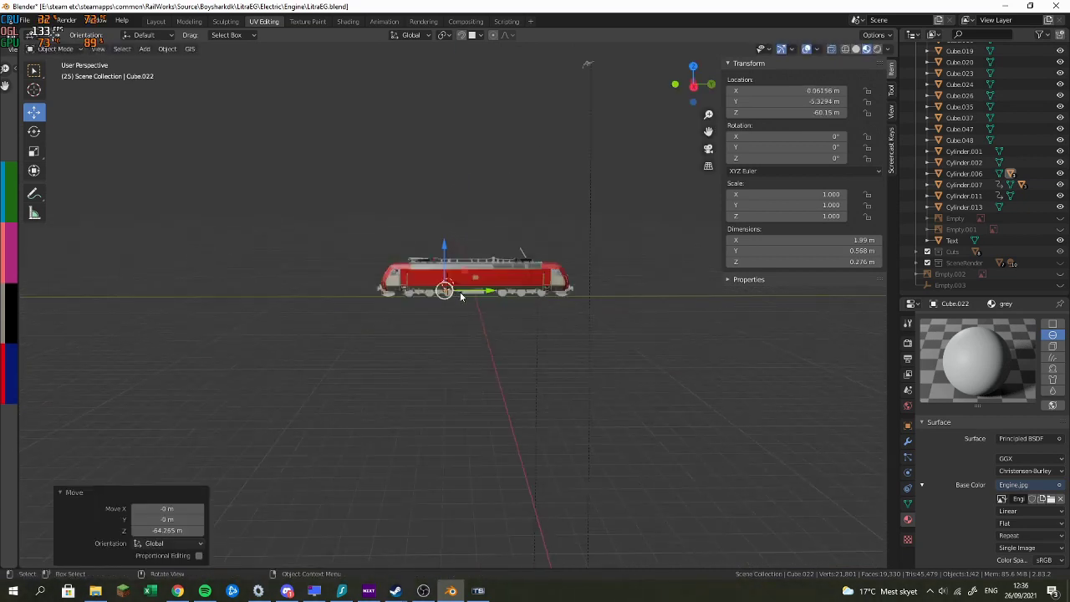
{"action": "scroll", "coordinate": [459, 288], "scroll_direction": "up", "scroll_amount": 4}
{"action": "left_click", "coordinate": [434, 251], "text": "shift"}
{"action": "left_click", "coordinate": [422, 283], "text": "shift"}
{"action": "scroll", "coordinate": [421, 284], "scroll_direction": "up", "scroll_amount": 2}
{"action": "key", "text": "ctrl+z"}
{"action": "key", "text": "ctrl+z"}
Step: Position the pantograph head Cube.022 just above the front of the roof, at X 9.8534, Y -10.434 and Z -54.495 m
{"action": "left_click_drag", "start_coordinate": [421, 234], "coordinate": [414, 105]}
{"action": "left_click_drag", "start_coordinate": [457, 121], "coordinate": [471, 264]}
{"action": "scroll", "coordinate": [471, 261], "scroll_direction": "up", "scroll_amount": 4}
{"action": "left_click_drag", "start_coordinate": [471, 224], "coordinate": [376, 225]}
{"action": "left_click_drag", "start_coordinate": [325, 186], "coordinate": [312, 279]}
{"action": "scroll", "coordinate": [351, 326], "scroll_direction": "up", "scroll_amount": 4}
{"action": "mouse_move", "coordinate": [385, 323]}
{"action": "left_mouse_down"}
{"action": "mouse_move", "coordinate": [258, 332]}
{"action": "mouse_move", "coordinate": [387, 331]}
{"action": "left_mouse_up"}
{"action": "scroll", "coordinate": [387, 331], "scroll_direction": "down", "scroll_amount": 5}
{"action": "left_click_drag", "start_coordinate": [130, 379], "coordinate": [470, 465]}
{"action": "left_click_drag", "start_coordinate": [448, 412], "coordinate": [397, 268]}
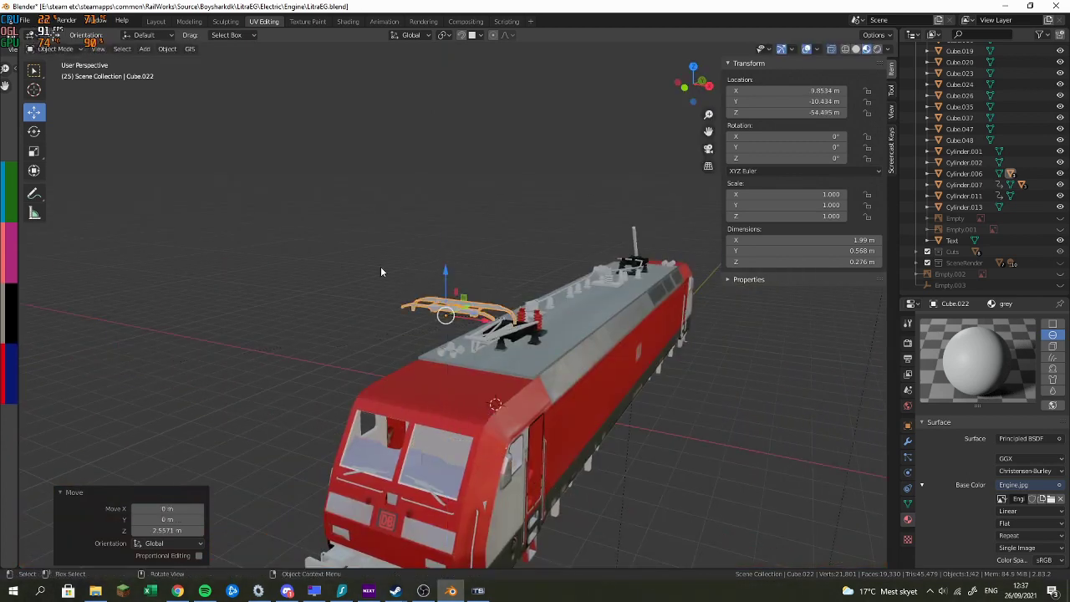
Step: Centre the pantograph head over the arms in front view, lowering it about 0.76 m and setting X to 9.6914 m
{"action": "key", "text": "KP_3"}
{"action": "key", "text": "KP_1"}
{"action": "scroll", "coordinate": [631, 145], "scroll_direction": "up", "scroll_amount": 4}
{"action": "left_click_drag", "start_coordinate": [631, 146], "coordinate": [391, 167]}
{"action": "scroll", "coordinate": [386, 175], "scroll_direction": "up", "scroll_amount": 3}
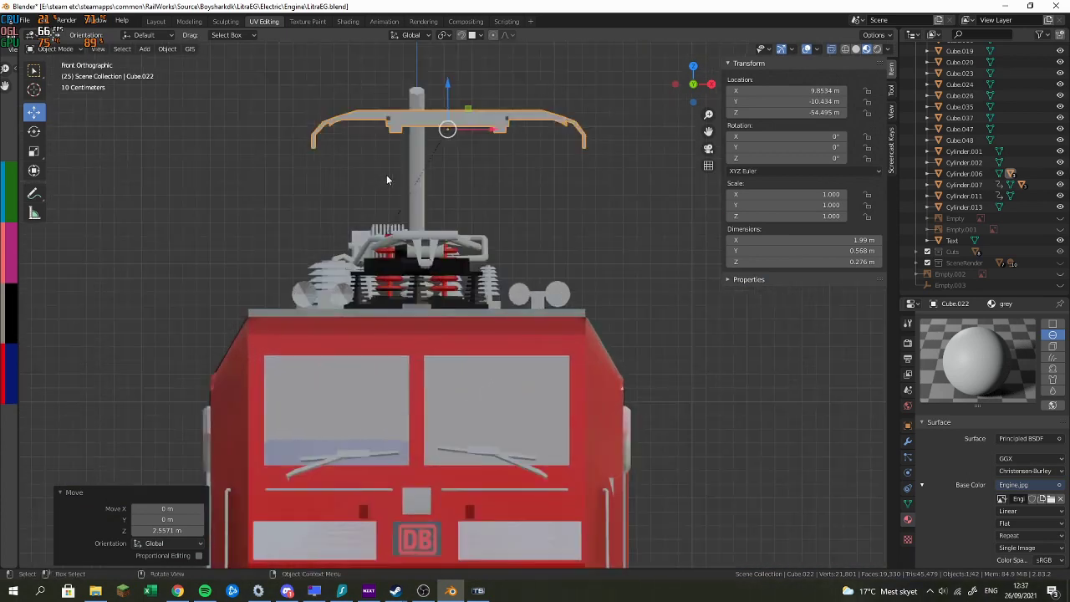
{"action": "scroll", "coordinate": [387, 178], "scroll_direction": "up", "scroll_amount": 1}
{"action": "left_click_drag", "start_coordinate": [445, 54], "coordinate": [447, 184]}
{"action": "left_click_drag", "start_coordinate": [487, 221], "coordinate": [454, 224]}
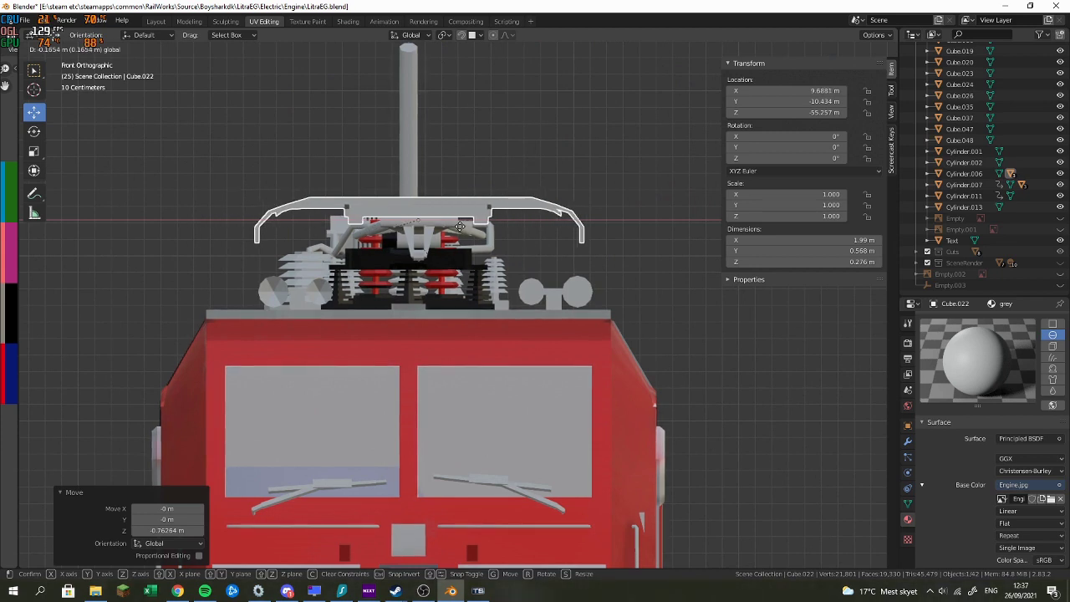
{"action": "left_click_drag", "start_coordinate": [461, 226], "coordinate": [461, 226]}
Step: Slide the pantograph head along Y to -7.2562 m and lower it about 0.079 m onto the ends of the arms
{"action": "scroll", "coordinate": [251, 252], "scroll_direction": "down", "scroll_amount": 3}
{"action": "left_click_drag", "start_coordinate": [106, 369], "coordinate": [372, 292]}
{"action": "left_click_drag", "start_coordinate": [456, 331], "coordinate": [411, 301]}
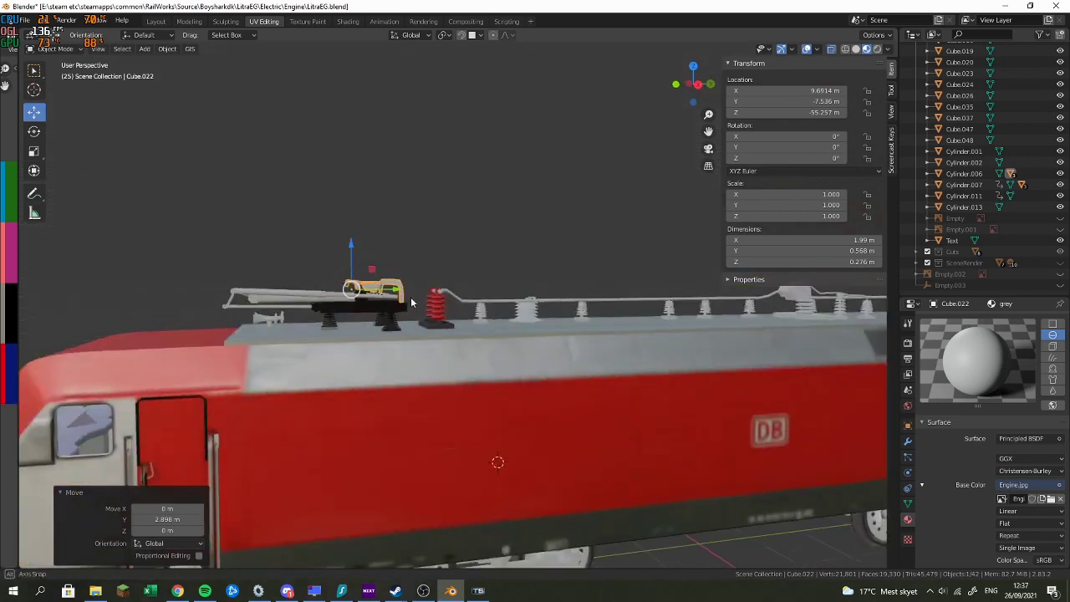
{"action": "scroll", "coordinate": [426, 305], "scroll_direction": "up", "scroll_amount": 4}
{"action": "scroll", "coordinate": [430, 312], "scroll_direction": "up", "scroll_amount": 3}
{"action": "left_click_drag", "start_coordinate": [325, 304], "coordinate": [421, 303]}
{"action": "left_click_drag", "start_coordinate": [418, 302], "coordinate": [383, 310]}
{"action": "left_click_drag", "start_coordinate": [322, 248], "coordinate": [675, 303]}
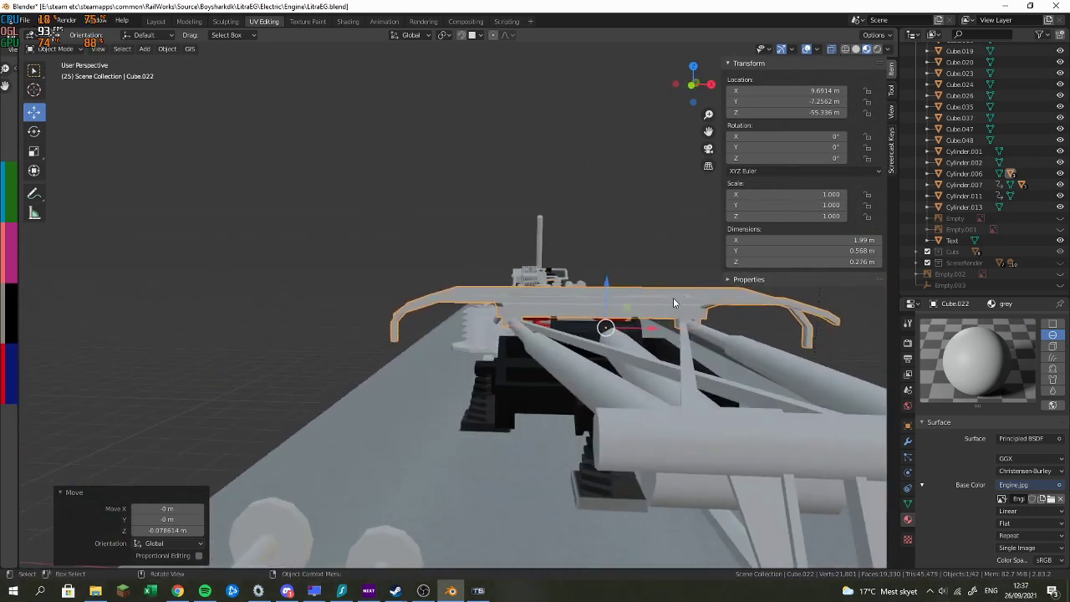
Step: Lower the pantograph head Cube.022 by about 0.016 m along Z onto the ends of the arms
{"action": "left_click_drag", "start_coordinate": [608, 286], "coordinate": [580, 331]}
{"action": "scroll", "coordinate": [598, 309], "scroll_direction": "down", "scroll_amount": 9}
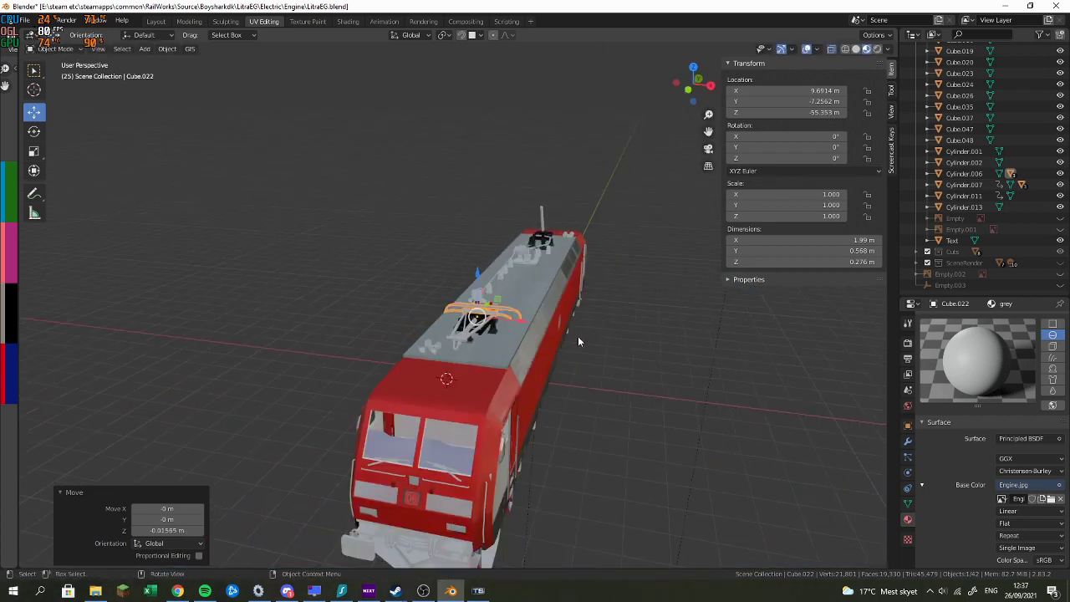
Step: In the Layout workspace, return to frame 1, select the raised pantograph arm Cylinder.011 and play its rotation animation
{"action": "left_click", "coordinate": [156, 21]}
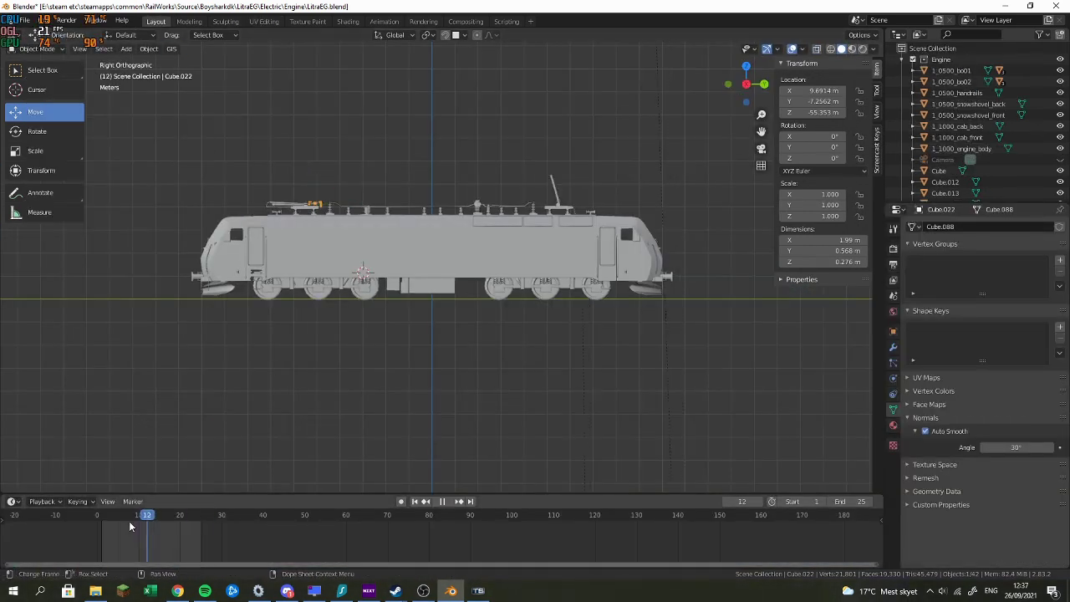
{"action": "left_click", "coordinate": [101, 519]}
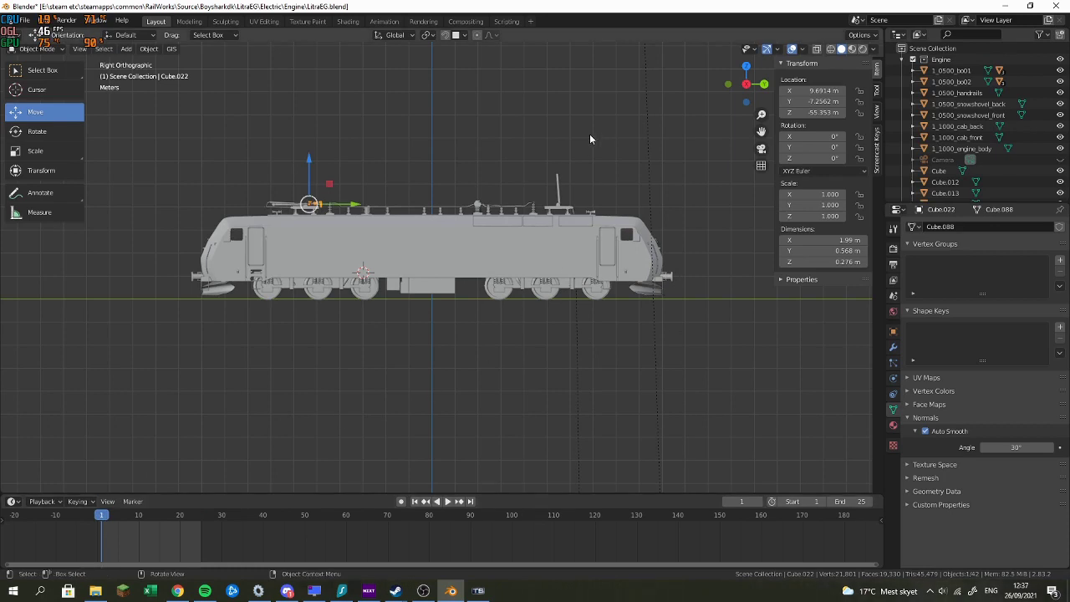
{"action": "left_click", "coordinate": [557, 180]}
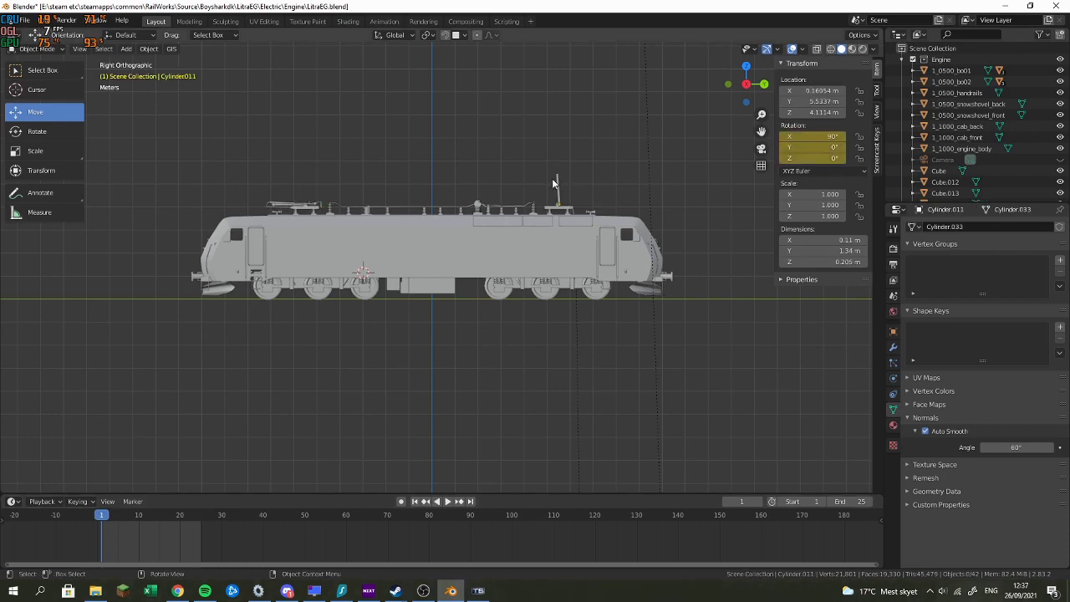
{"action": "right_click", "coordinate": [799, 145]}
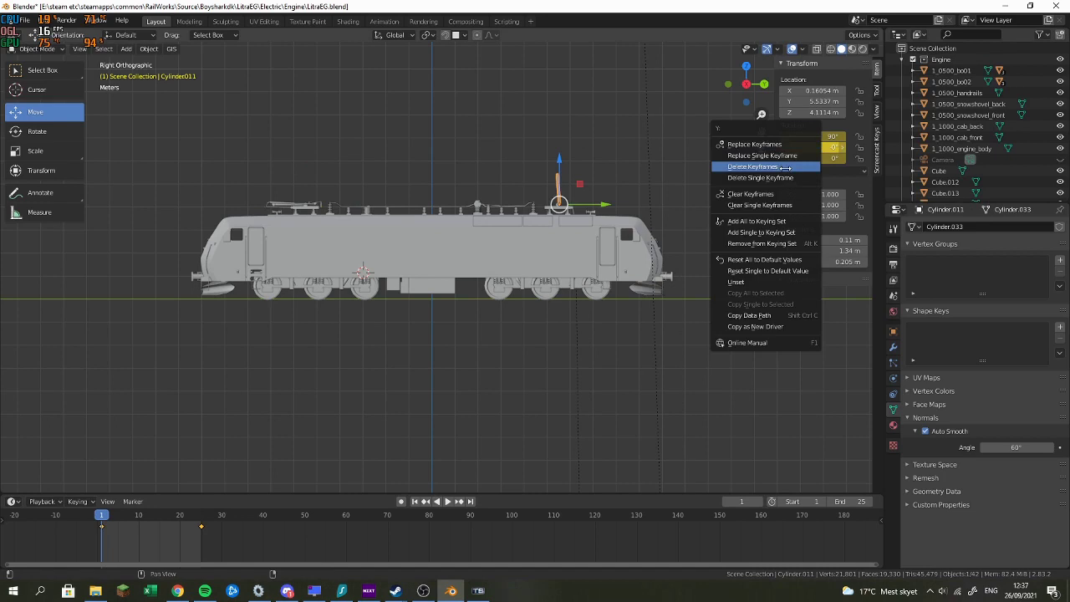
{"action": "key", "text": "space"}
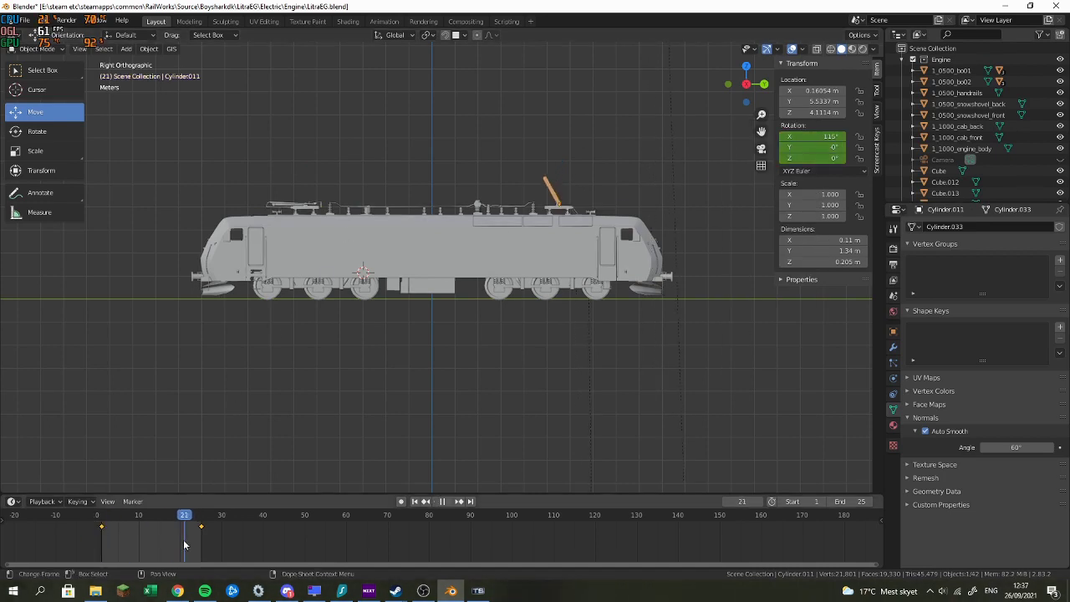
Step: Return to frame 1, delete the animation keyframes of all objects, and play the timeline to check them
{"action": "left_click_drag", "start_coordinate": [101, 529], "coordinate": [102, 528]}
{"action": "scroll", "coordinate": [556, 134], "scroll_direction": "down", "scroll_amount": 4}
{"action": "key", "text": "a"}
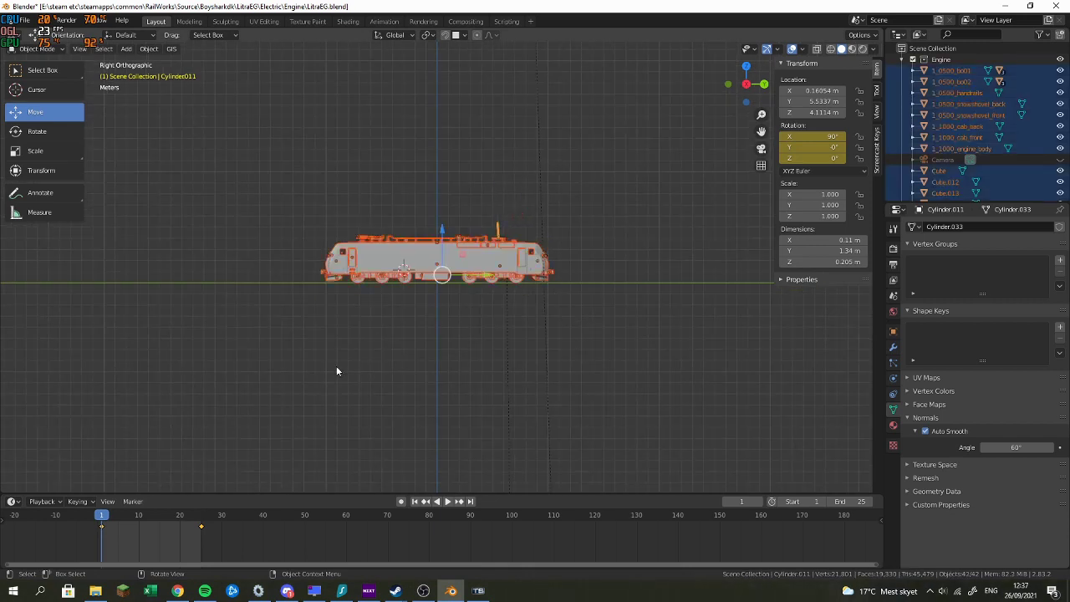
{"action": "scroll", "coordinate": [337, 370], "scroll_direction": "down", "scroll_amount": 3}
{"action": "scroll", "coordinate": [93, 556], "scroll_direction": "down", "scroll_amount": 1}
{"action": "left_click_drag", "start_coordinate": [309, 542], "coordinate": [310, 542]}
{"action": "key", "text": "x"}
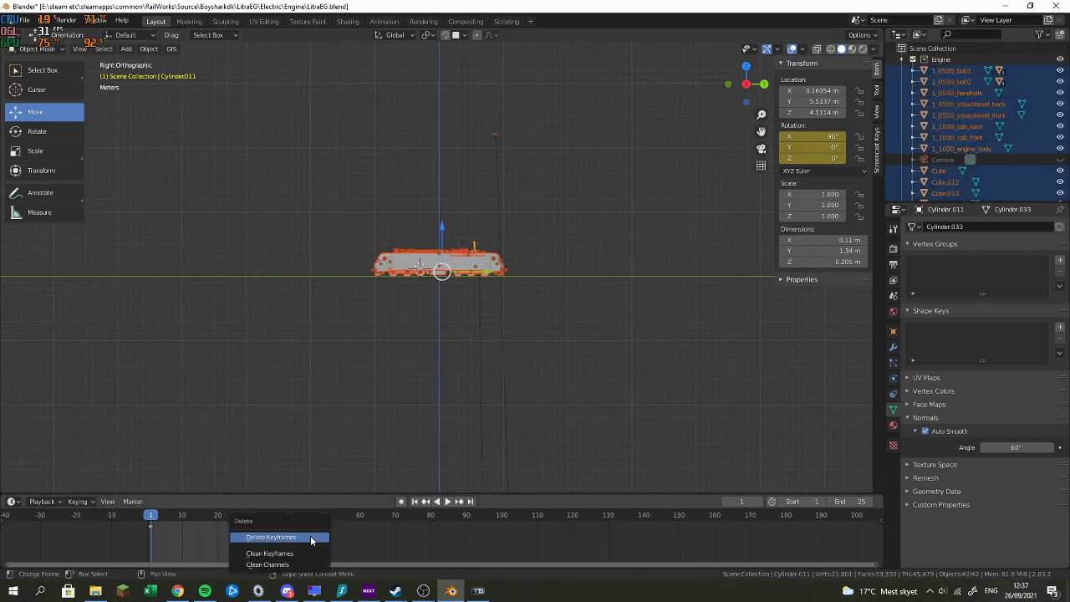
{"action": "left_click", "coordinate": [313, 540]}
{"action": "scroll", "coordinate": [464, 346], "scroll_direction": "up", "scroll_amount": 5}
{"action": "left_click", "coordinate": [616, 310]}
{"action": "key", "text": "space"}
{"action": "key", "text": "space"}
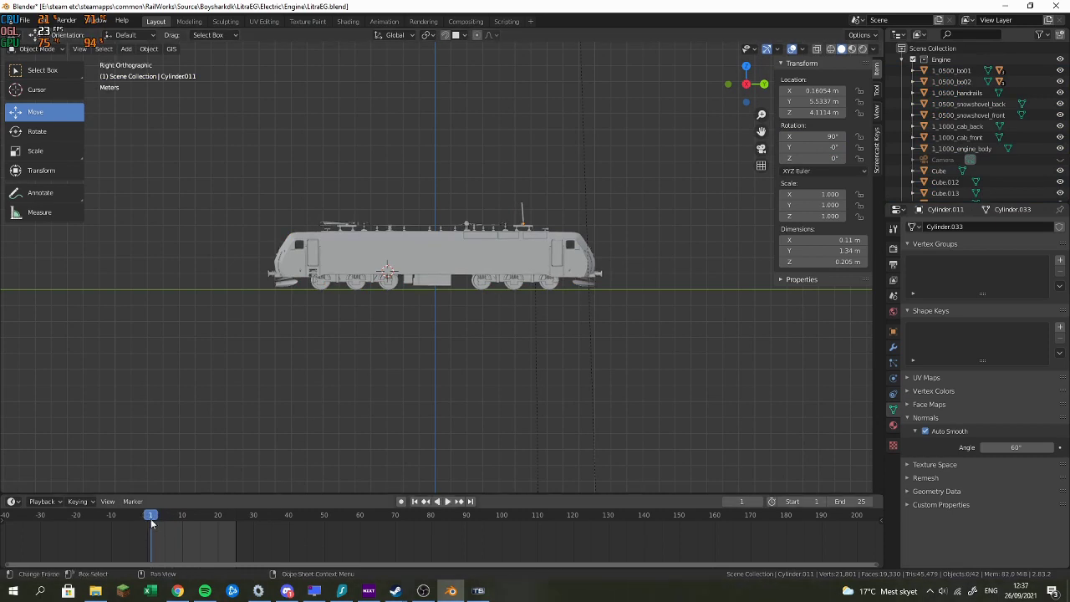
Step: Raise the displaced pantograph joint Cylinder.008 about 41.63 m along Z to just above the locomotive roof
{"action": "scroll", "coordinate": [536, 169], "scroll_direction": "down", "scroll_amount": 6}
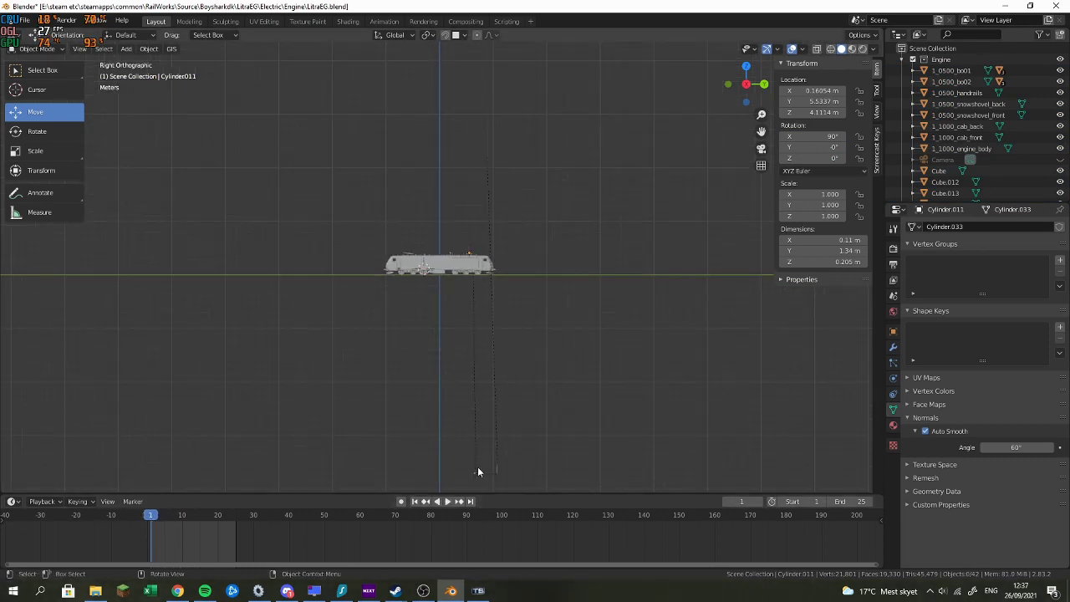
{"action": "left_click", "coordinate": [478, 472]}
{"action": "key", "text": "g"}
{"action": "left_click", "coordinate": [479, 234]}
{"action": "scroll", "coordinate": [454, 237], "scroll_direction": "up", "scroll_amount": 8}
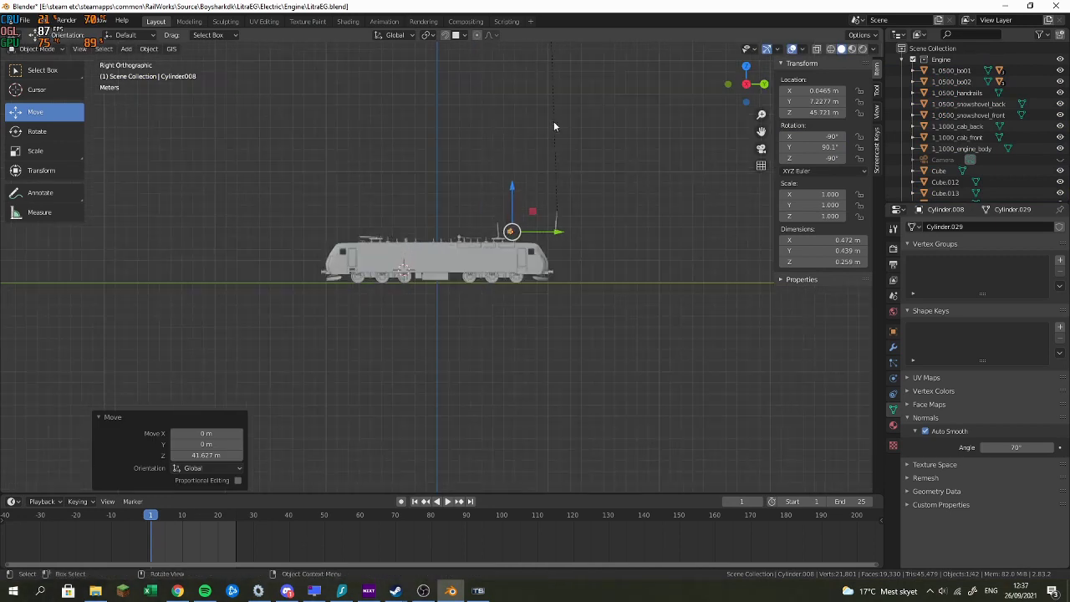
{"action": "scroll", "coordinate": [272, 310], "scroll_direction": "up", "scroll_amount": 5}
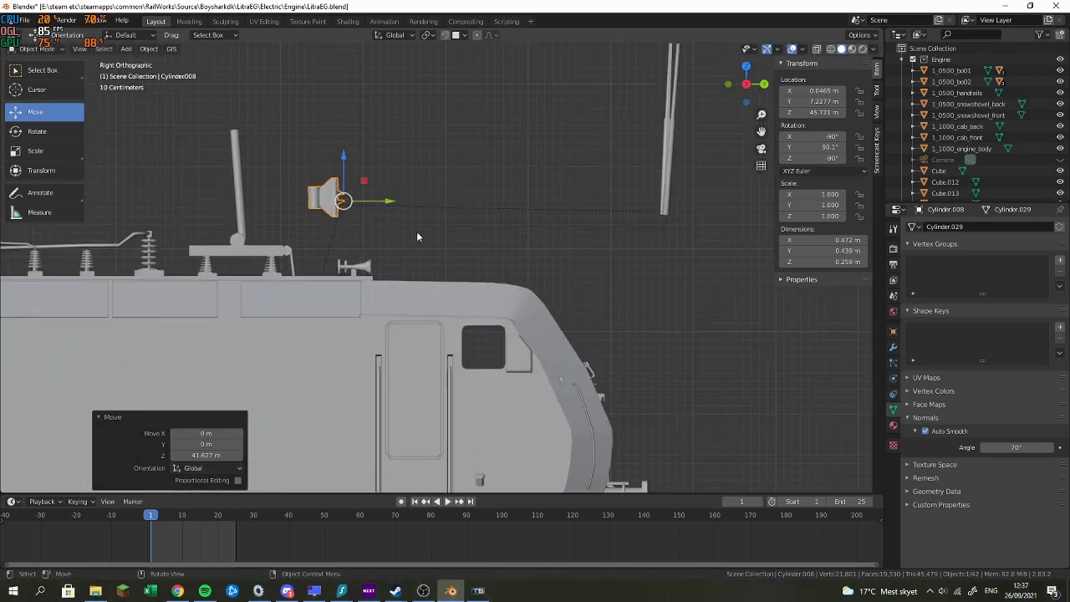
Step: Rotate the pantograph joint Cylinder.008 by -90° about the Y axis
{"action": "key", "text": "r"}
{"action": "key", "text": "y"}
{"action": "right_click", "coordinate": [345, 186]}
{"action": "type", "text": "try"}
{"action": "type", "text": "-9"}
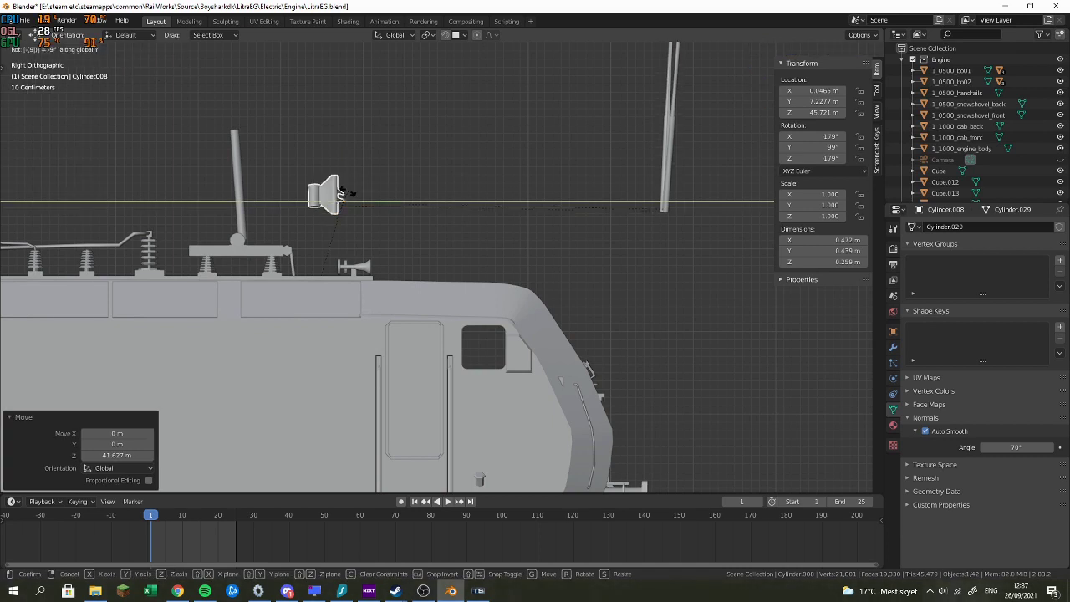
{"action": "type", "text": "0"}
{"action": "key", "text": "Return"}
Step: Rotate the raised lower arm Cylinder.011 down until it lies nearly flat above the roof, pointing toward the nearest cab
{"action": "left_click_drag", "start_coordinate": [335, 123], "coordinate": [394, 139]}
{"action": "left_click", "coordinate": [297, 203]}
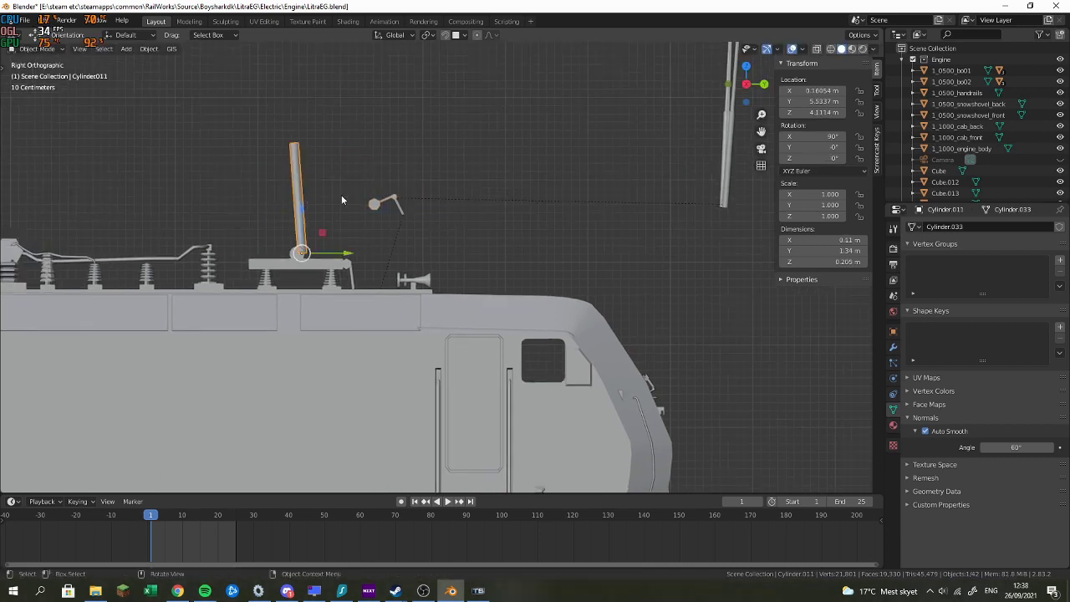
{"action": "key", "text": "r"}
{"action": "left_click", "coordinate": [354, 105]}
{"action": "scroll", "coordinate": [378, 193], "scroll_direction": "down", "scroll_amount": 3}
{"action": "left_click_drag", "start_coordinate": [351, 194], "coordinate": [601, 197]}
{"action": "key", "text": "r"}
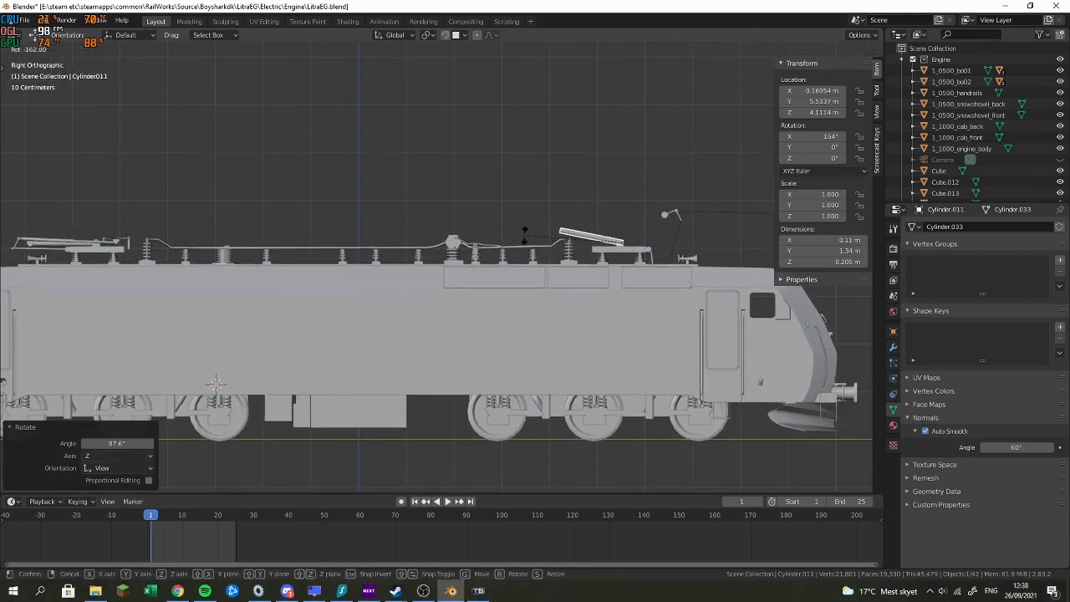
{"action": "left_click", "coordinate": [755, 235]}
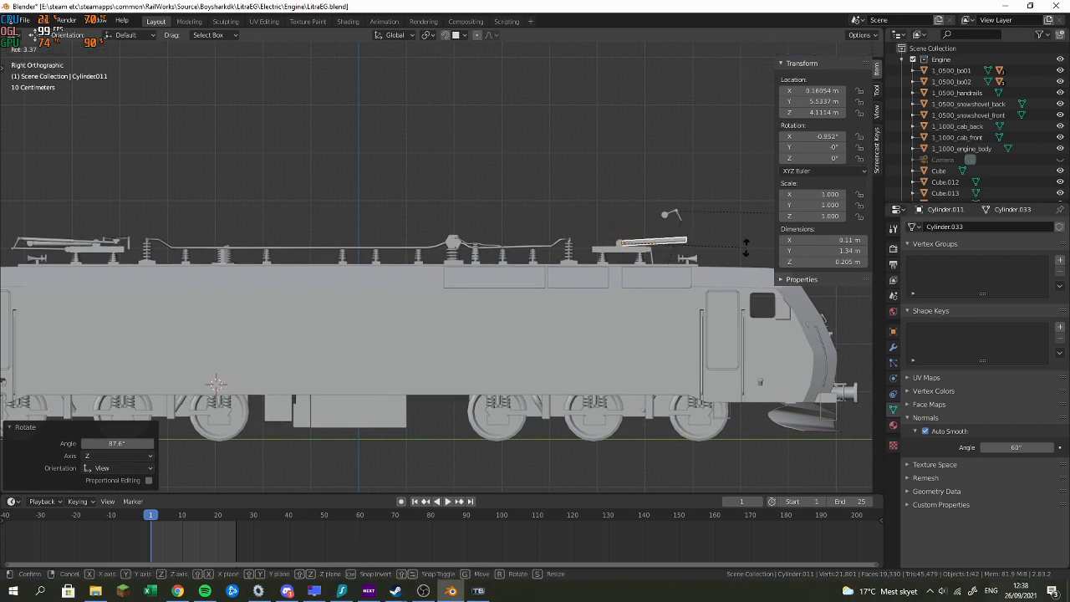
{"action": "left_click", "coordinate": [744, 253]}
{"action": "left_click_drag", "start_coordinate": [731, 257], "coordinate": [621, 259]}
{"action": "scroll", "coordinate": [621, 259], "scroll_direction": "up", "scroll_amount": 3}
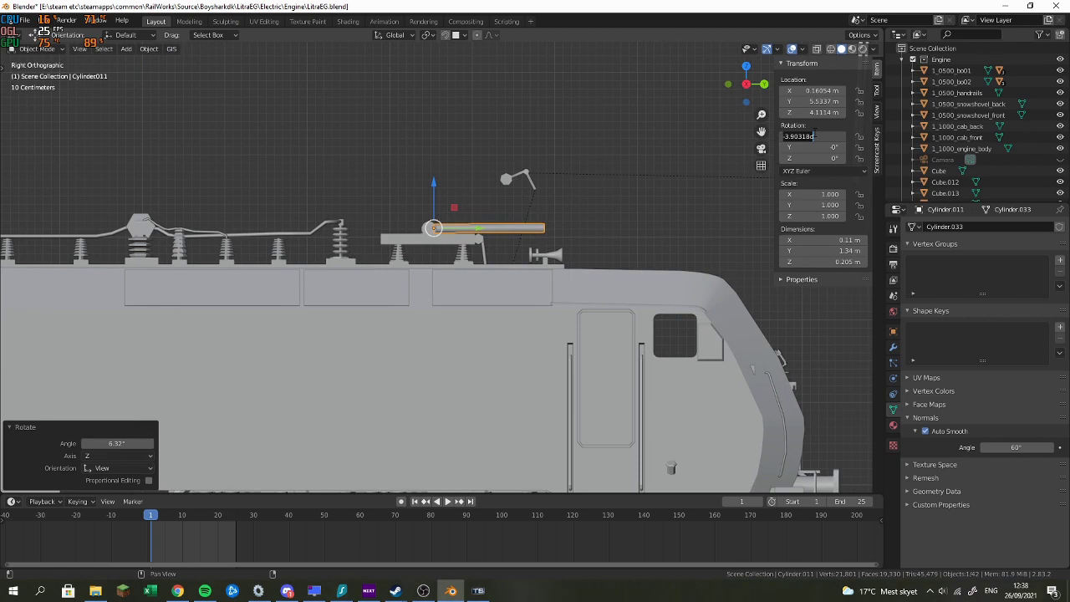
{"action": "scroll", "coordinate": [608, 151], "scroll_direction": "up", "scroll_amount": 3}
Step: Move the joint Cylinder.008 onto the free end of the lower arm, at Y 7.6616 m and Z 45.236 m
{"action": "left_click", "coordinate": [585, 120]}
{"action": "left_click_drag", "start_coordinate": [608, 91], "coordinate": [608, 185]}
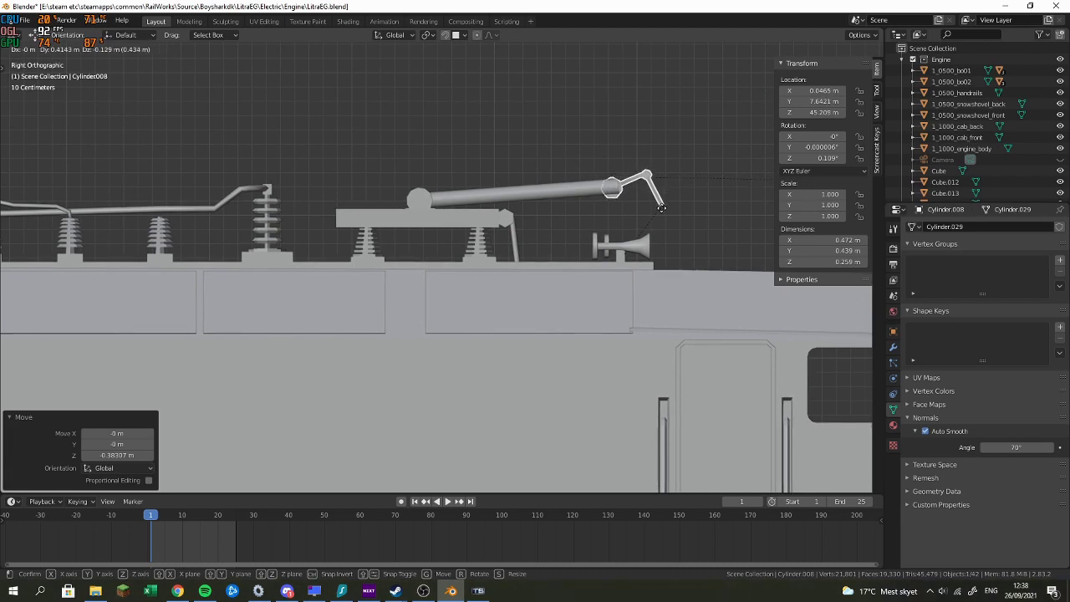
{"action": "left_click_drag", "start_coordinate": [661, 208], "coordinate": [663, 204]}
Step: Rotate the thin rod Cylinder.007 up out of the roof so it lies just below the lower arm, pointing toward the cab
{"action": "left_click", "coordinate": [532, 240]}
{"action": "left_click", "coordinate": [721, 198]}
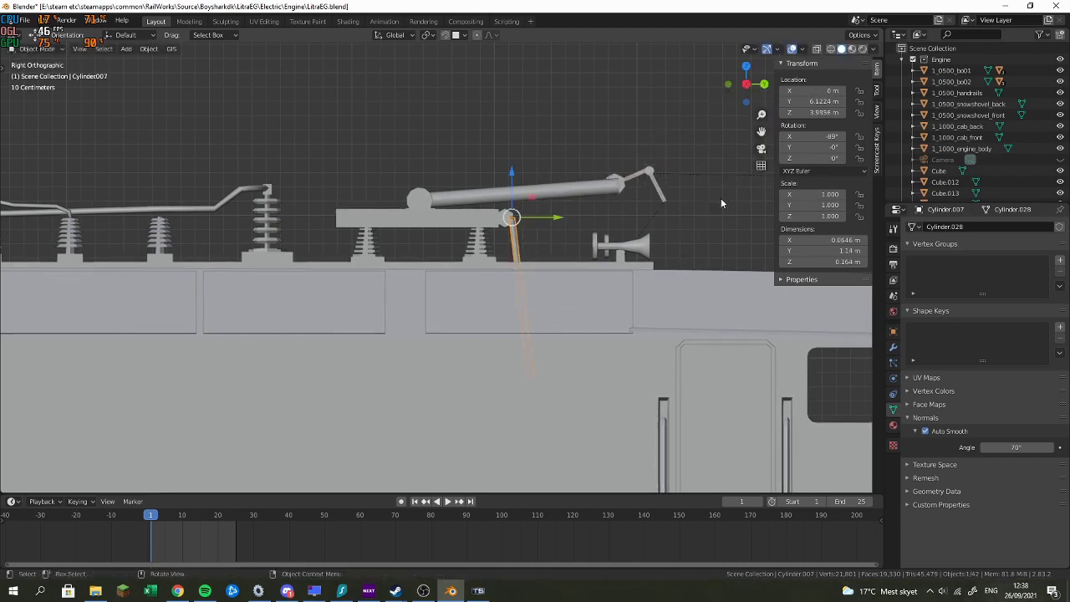
{"action": "key", "text": "r"}
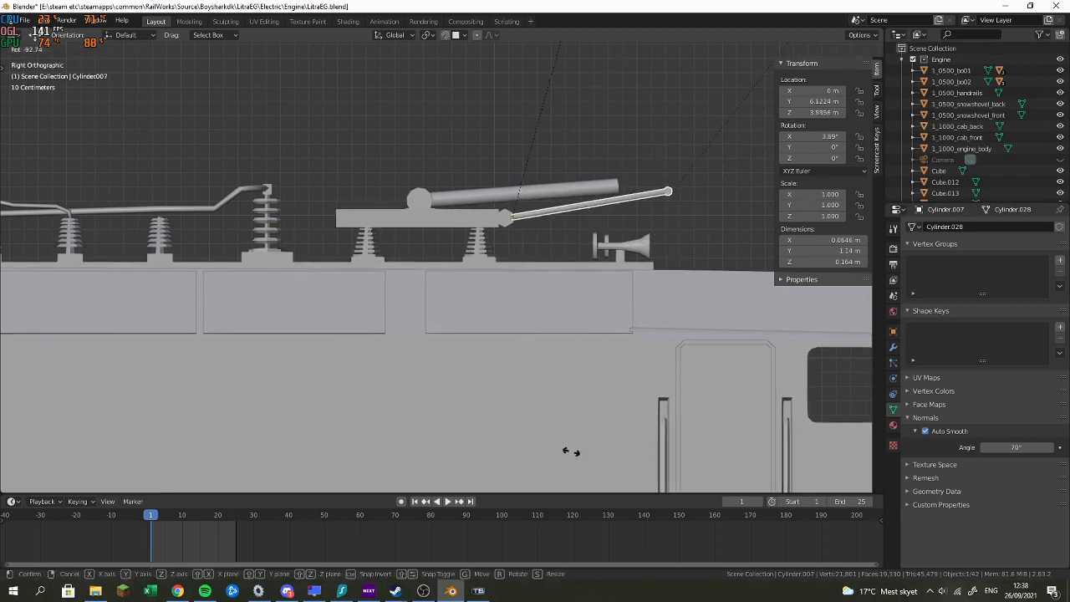
{"action": "left_click", "coordinate": [652, 482]}
{"action": "left_click_drag", "start_coordinate": [656, 241], "coordinate": [548, 343]}
Step: Move the joint Cylinder.008 onto the rod's free end at Y 6.6883 m and Z 44.001 m, rotating it about -14.9° in side view
{"action": "left_click", "coordinate": [677, 93]}
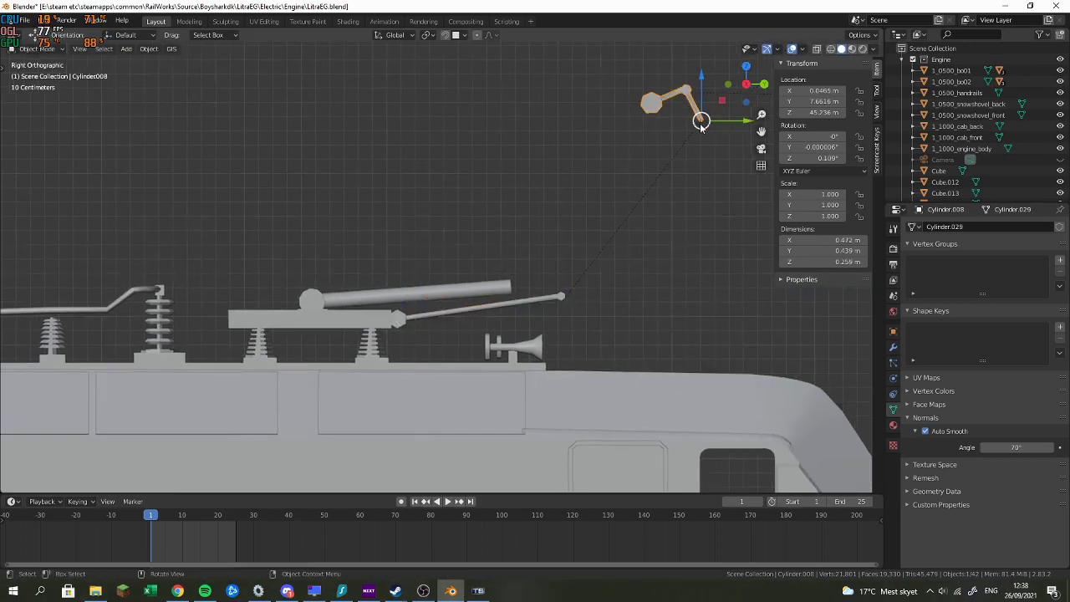
{"action": "key", "text": "g"}
{"action": "left_click", "coordinate": [592, 315]}
{"action": "key", "text": "r"}
{"action": "left_click", "coordinate": [628, 310]}
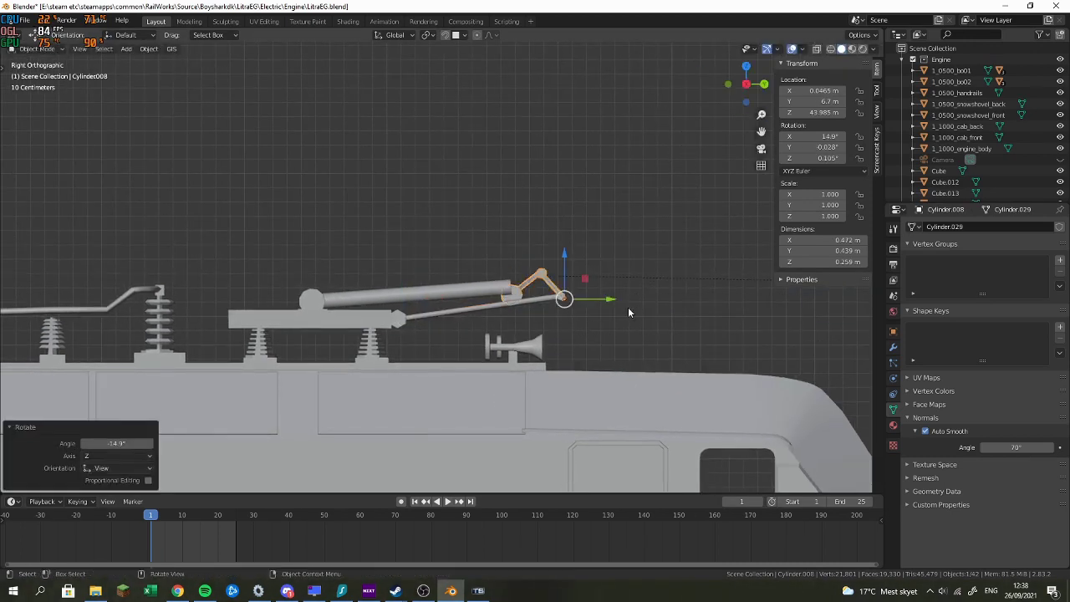
{"action": "key", "text": "g"}
{"action": "left_click", "coordinate": [513, 309]}
Step: Adjust the angles of the thin rod and the joint Cylinder.008 until the joint's hexagonal end meets the lower arm
{"action": "left_click", "coordinate": [513, 306]}
{"action": "key", "text": "r"}
{"action": "left_click", "coordinate": [664, 358]}
{"action": "left_click", "coordinate": [550, 284]}
{"action": "key", "text": "r"}
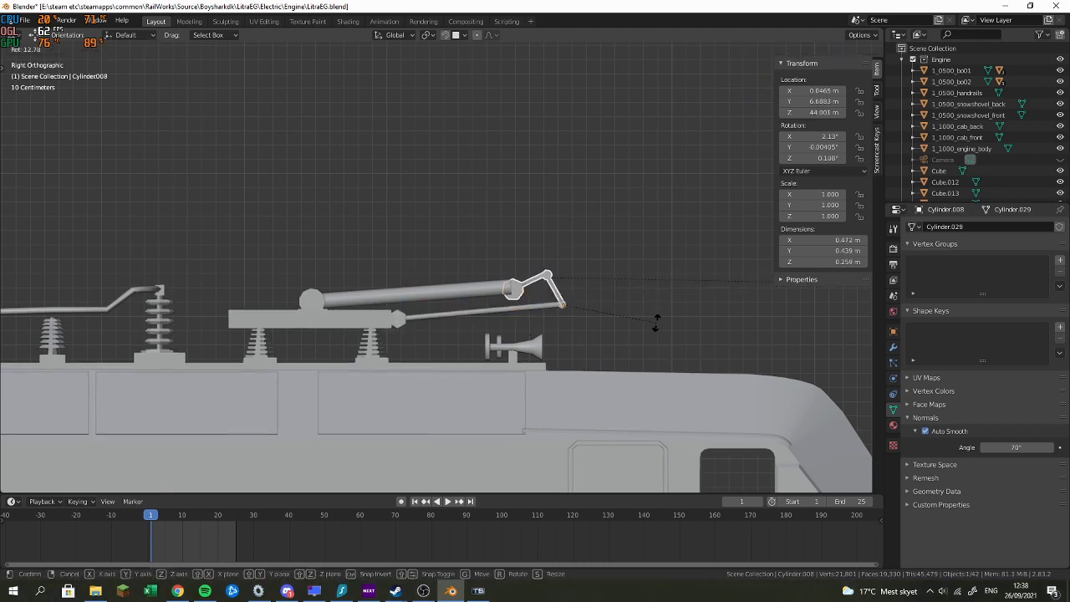
{"action": "left_click", "coordinate": [602, 336]}
{"action": "key", "text": "r"}
{"action": "left_click", "coordinate": [632, 325]}
{"action": "left_click", "coordinate": [540, 310]}
{"action": "key", "text": "r"}
{"action": "left_click", "coordinate": [611, 311]}
Step: Shift the joint Cylinder.008 about -0.016 m along Y and -0.004 m along Z, and rotate it to about 1.6° in X
{"action": "left_click", "coordinate": [550, 277]}
{"action": "key", "text": "g"}
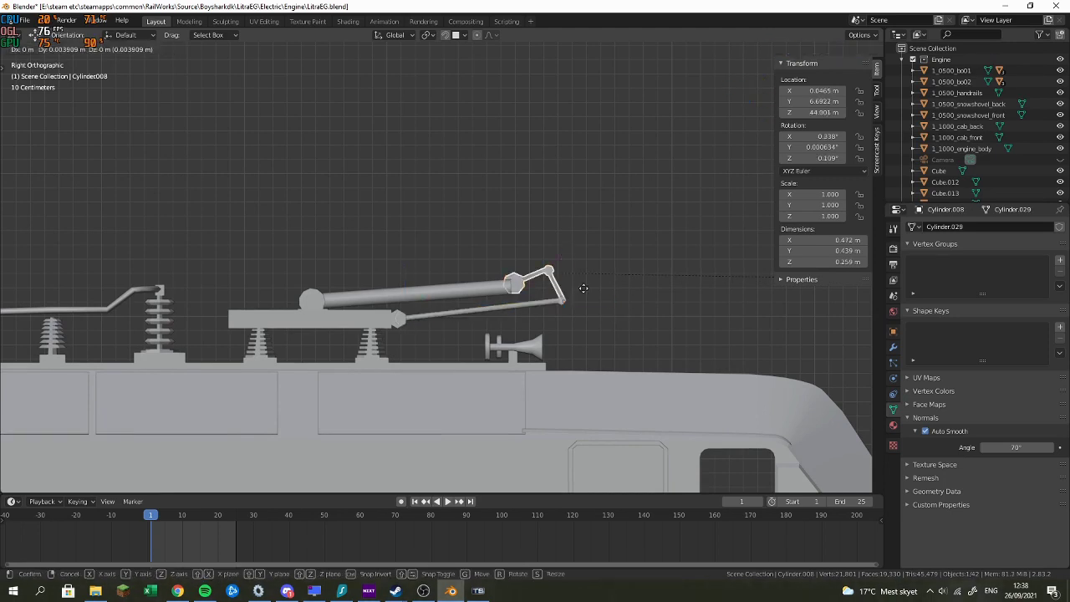
{"action": "left_click", "coordinate": [580, 289]}
{"action": "key", "text": "r"}
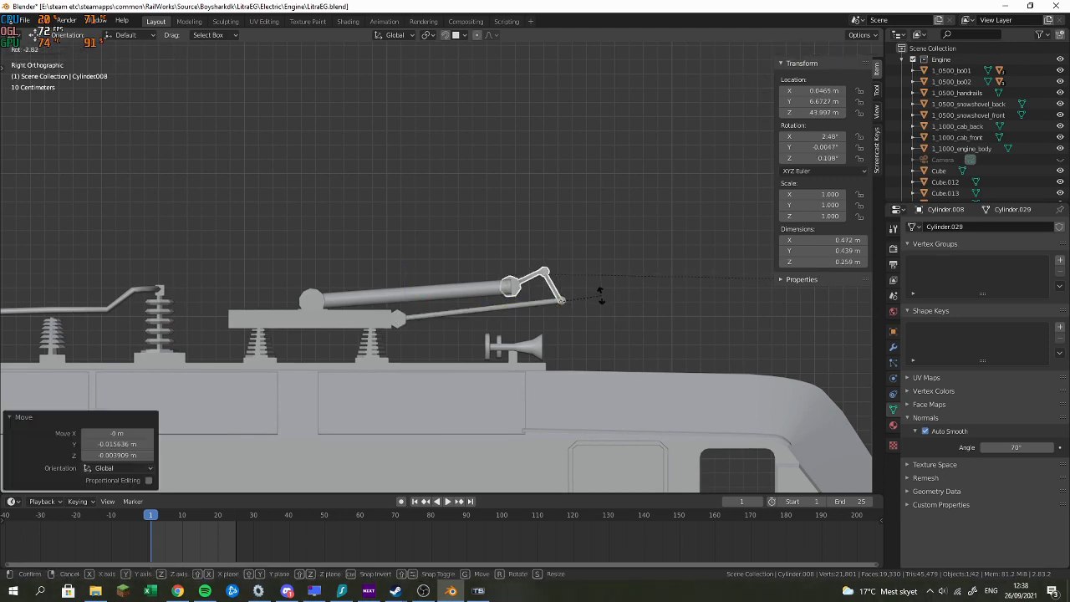
{"action": "left_click", "coordinate": [600, 298]}
{"action": "scroll", "coordinate": [650, 316], "scroll_direction": "up", "scroll_amount": 5}
{"action": "scroll", "coordinate": [440, 301], "scroll_direction": "up", "scroll_amount": 2}
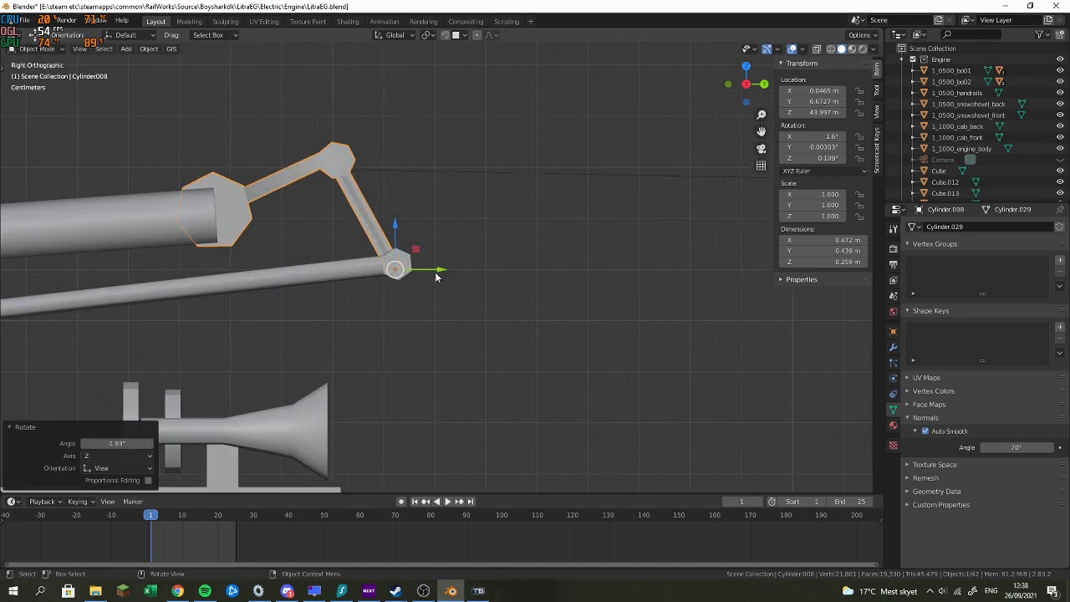
{"action": "left_click_drag", "start_coordinate": [437, 270], "coordinate": [439, 270]}
Step: Move the upper pantograph arm Cylinder.009 to just above the folded lower arm, at Y 1.9128 m and Z 4.5877 m
{"action": "scroll", "coordinate": [477, 272], "scroll_direction": "down", "scroll_amount": 11}
{"action": "scroll", "coordinate": [673, 240], "scroll_direction": "down", "scroll_amount": 4}
{"action": "left_click", "coordinate": [569, 226]}
{"action": "key", "text": "g"}
{"action": "left_click", "coordinate": [480, 247]}
{"action": "scroll", "coordinate": [481, 247], "scroll_direction": "up", "scroll_amount": 7}
{"action": "key", "text": "r"}
{"action": "key", "text": "y"}
{"action": "right_click", "coordinate": [376, 244]}
{"action": "key", "text": "r"}
{"action": "right_click", "coordinate": [560, 256]}
{"action": "key", "text": "t"}
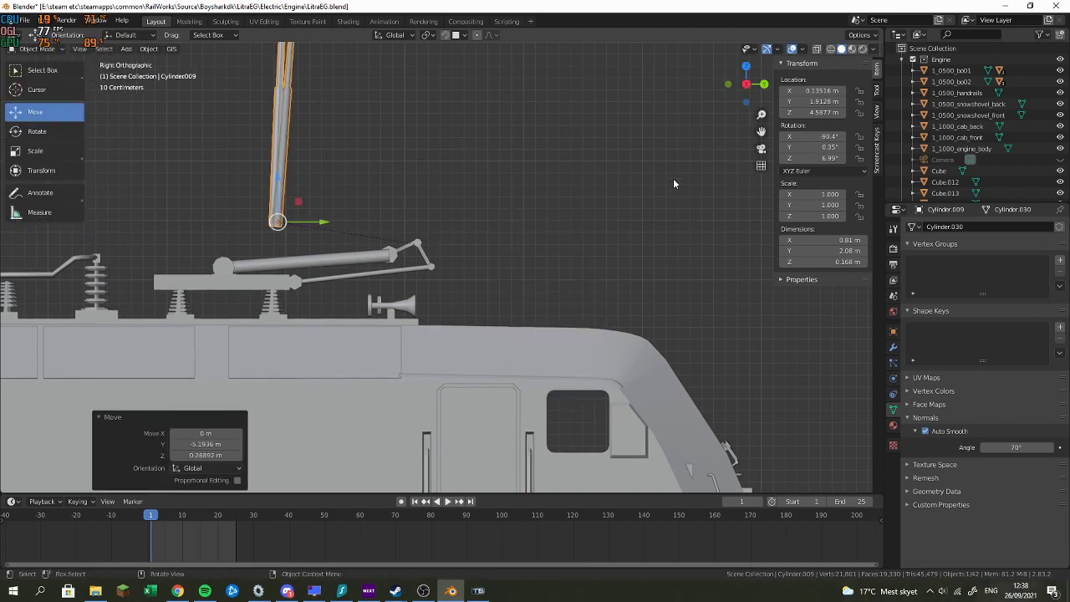
Step: Rotate the upper arm Cylinder.009 by -7.13° about Z and turn it about 72.1° in side view
{"action": "key", "text": "r"}
{"action": "left_click", "coordinate": [584, 138]}
{"action": "key", "text": "r"}
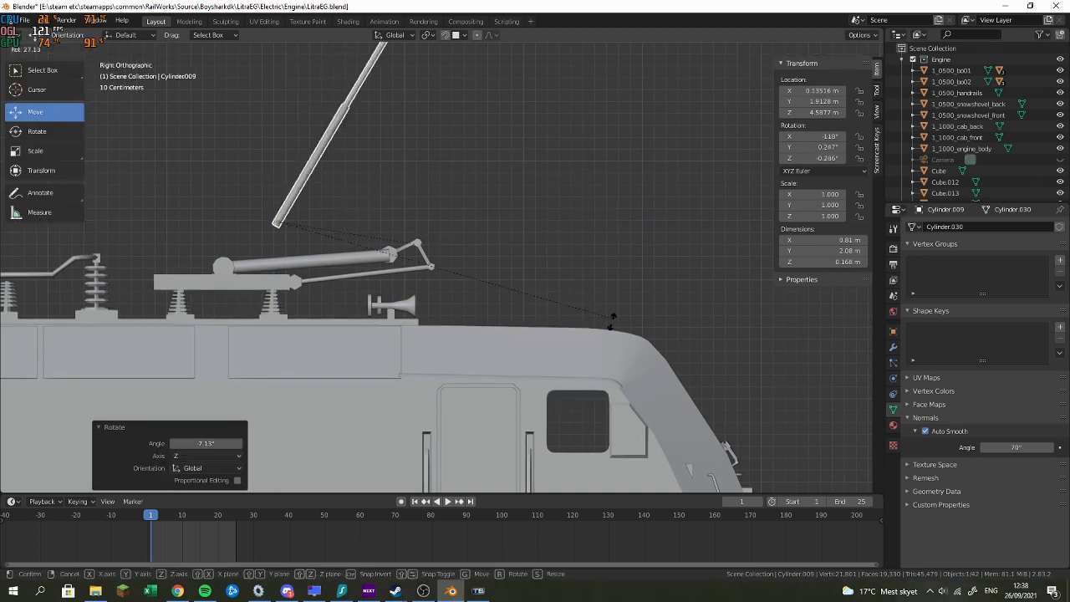
{"action": "right_click", "coordinate": [381, 214]}
{"action": "key", "text": "r"}
{"action": "left_click", "coordinate": [418, 396]}
Step: Rotate the upper arm Cylinder.009 further in side view to fold it back over the lower arm
{"action": "scroll", "coordinate": [418, 396], "scroll_direction": "down", "scroll_amount": 5}
{"action": "mouse_move", "coordinate": [142, 204]}
{"action": "left_mouse_down"}
{"action": "mouse_move", "coordinate": [625, 196]}
{"action": "mouse_move", "coordinate": [668, 221]}
{"action": "mouse_move", "coordinate": [428, 196]}
{"action": "mouse_move", "coordinate": [149, 207]}
{"action": "left_mouse_up"}
{"action": "scroll", "coordinate": [149, 209], "scroll_direction": "up", "scroll_amount": 5}
{"action": "key", "text": "r"}
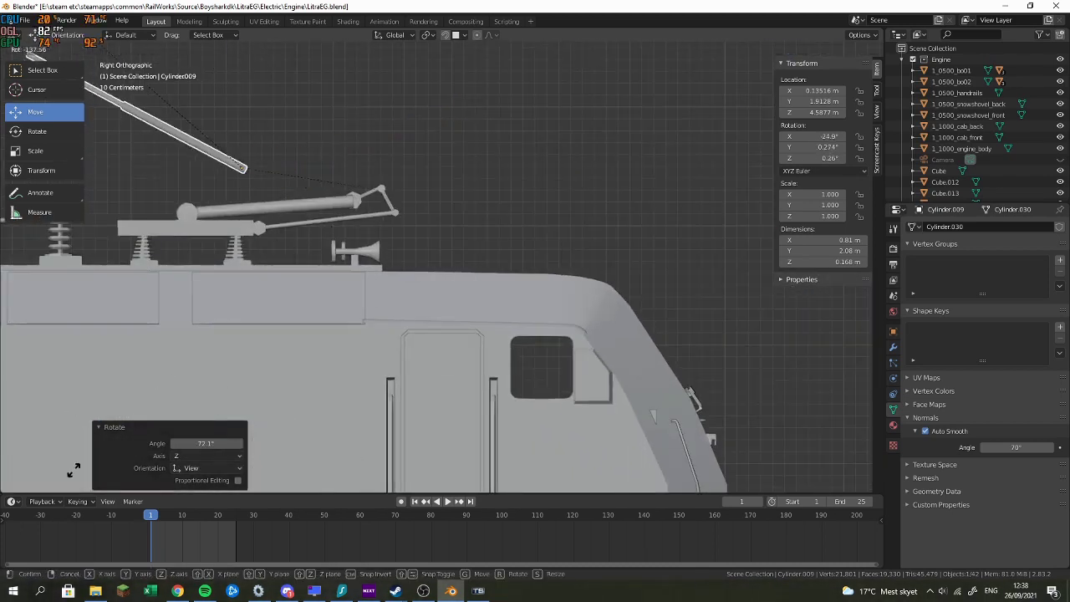
{"action": "left_click", "coordinate": [242, 326]}
Step: Attach the upper arm's pivot to the joint's top corner at Y 3.0631 m and Z 4.4213 m, with about -3.02° X rotation
{"action": "left_click_drag", "start_coordinate": [251, 170], "coordinate": [390, 189]}
{"action": "left_click_drag", "start_coordinate": [419, 212], "coordinate": [552, 359]}
{"action": "scroll", "coordinate": [552, 359], "scroll_direction": "up", "scroll_amount": 4}
{"action": "key", "text": "r"}
{"action": "left_click", "coordinate": [729, 328]}
{"action": "left_click_drag", "start_coordinate": [608, 426], "coordinate": [397, 273]}
{"action": "scroll", "coordinate": [396, 273], "scroll_direction": "up", "scroll_amount": 4}
{"action": "left_click_drag", "start_coordinate": [352, 233], "coordinate": [353, 242]}
{"action": "left_click", "coordinate": [354, 241]}
Step: Rotate the upper arm Cylinder.009 in side view until it lies nearly level above the roof
{"action": "scroll", "coordinate": [355, 254], "scroll_direction": "down", "scroll_amount": 10}
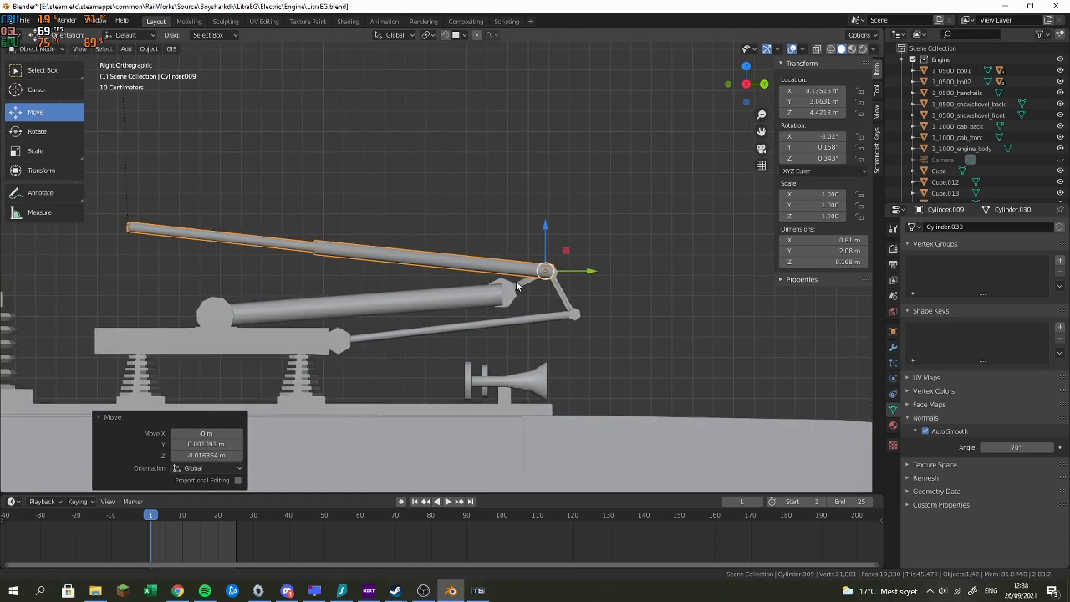
{"action": "scroll", "coordinate": [761, 260], "scroll_direction": "down", "scroll_amount": 3}
{"action": "left_click_drag", "start_coordinate": [759, 263], "coordinate": [601, 273]}
{"action": "key", "text": "r"}
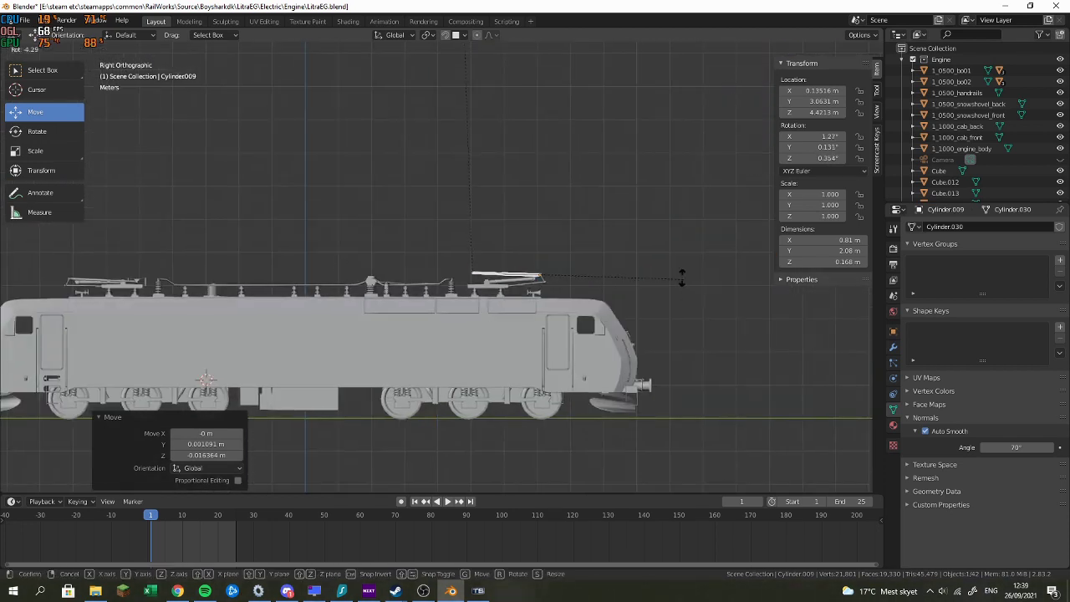
{"action": "left_click", "coordinate": [669, 275]}
Step: Check the rotation of the opposite pantograph's upper arm Cylinder.012 and set Cylinder.009's X, Y and Z rotation to 0°
{"action": "left_click", "coordinate": [101, 279]}
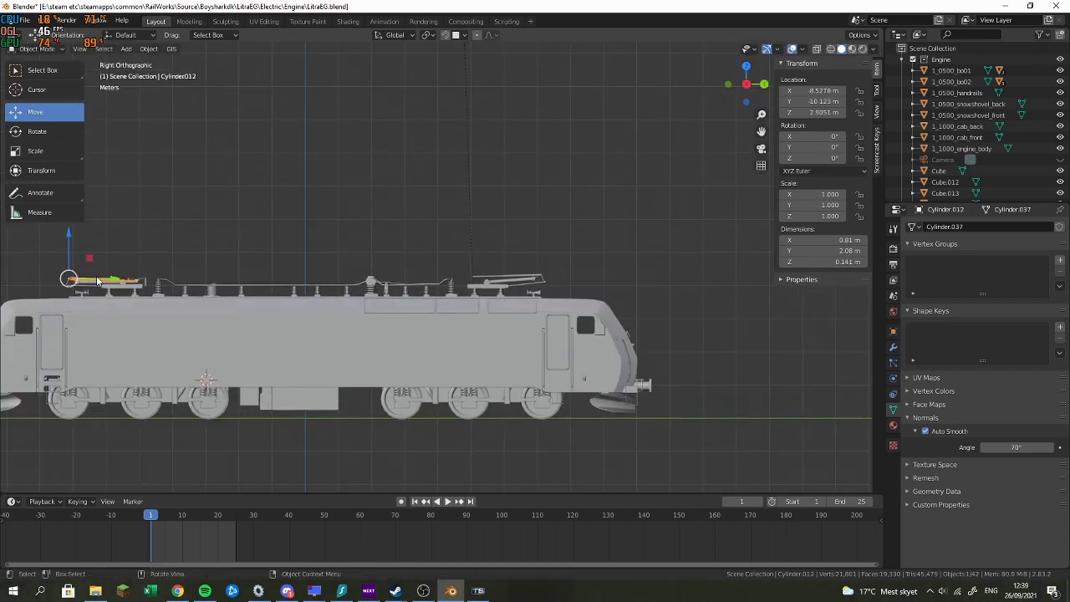
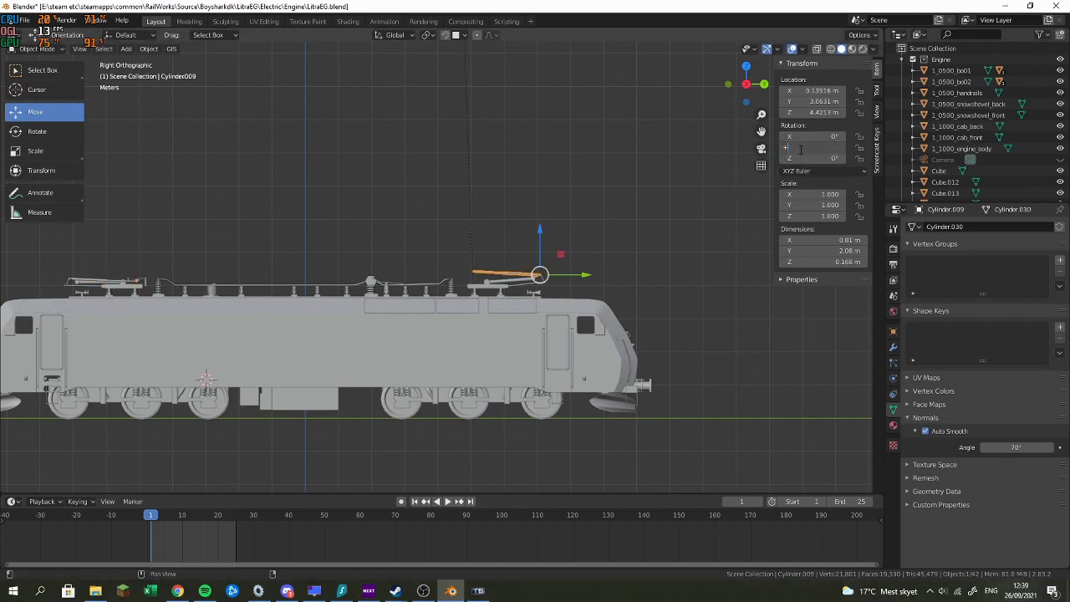
{"action": "key", "text": "Return"}
{"action": "scroll", "coordinate": [773, 162], "scroll_direction": "up", "scroll_amount": 2}
{"action": "type", "text": "0"}
{"action": "key", "text": "Return"}
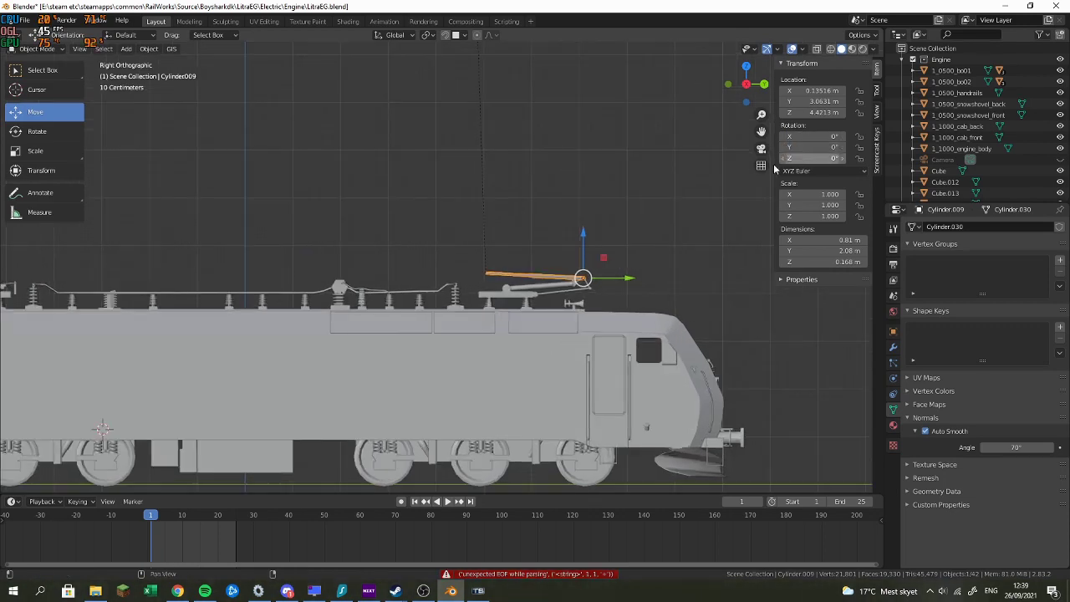
{"action": "scroll", "coordinate": [486, 132], "scroll_direction": "down", "scroll_amount": 7}
{"action": "scroll", "coordinate": [586, 234], "scroll_direction": "up", "scroll_amount": 3}
{"action": "scroll", "coordinate": [619, 247], "scroll_direction": "up", "scroll_amount": 2}
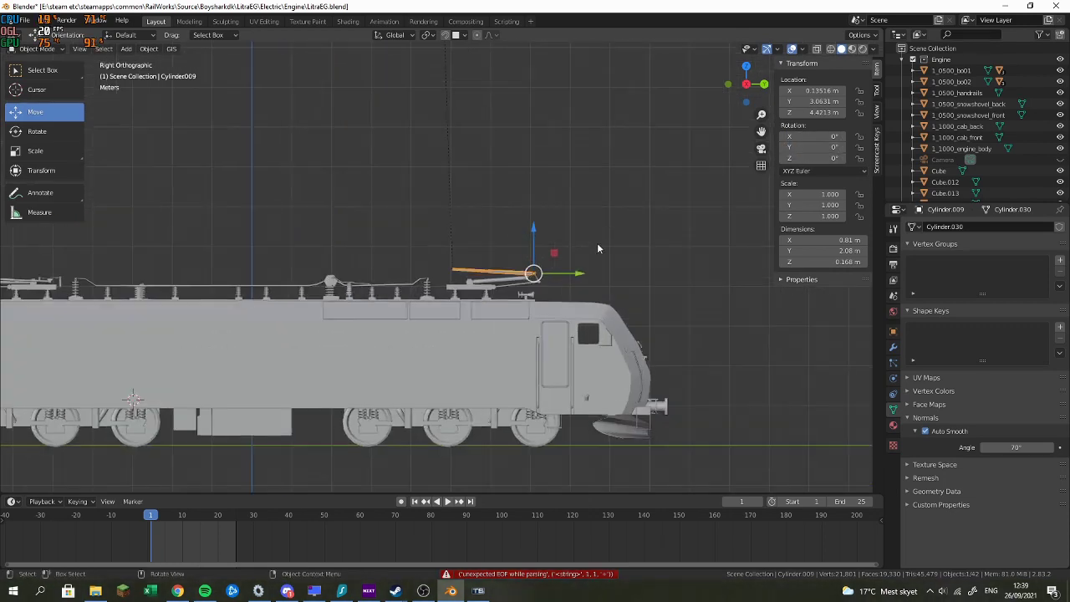
Step: Rotate the upper arm Cylinder.009 in side view to about 4.88° X rotation, laying it down towards the lower arm
{"action": "key", "text": "r"}
{"action": "left_click", "coordinate": [696, 258]}
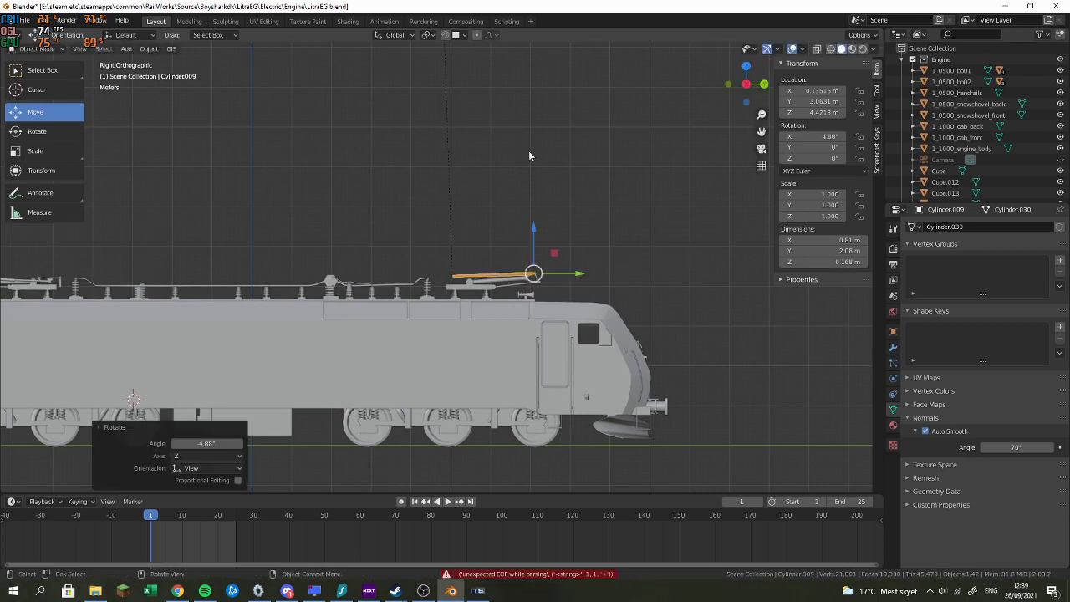
Step: Move the displaced contact head Cube.027 in side view onto the upper arm's free end, at about Y 7.50 m and Z -52.84 m
{"action": "scroll", "coordinate": [440, 89], "scroll_direction": "down", "scroll_amount": 8}
{"action": "scroll", "coordinate": [445, 134], "scroll_direction": "up", "scroll_amount": 1}
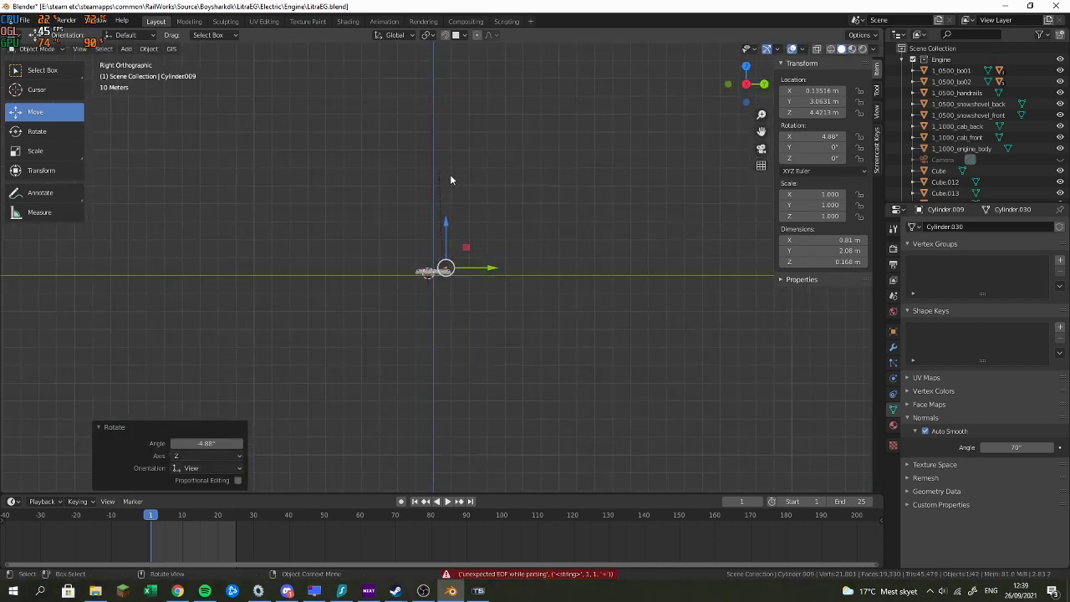
{"action": "left_click_drag", "start_coordinate": [418, 146], "coordinate": [502, 194]}
{"action": "left_click_drag", "start_coordinate": [441, 144], "coordinate": [442, 227]}
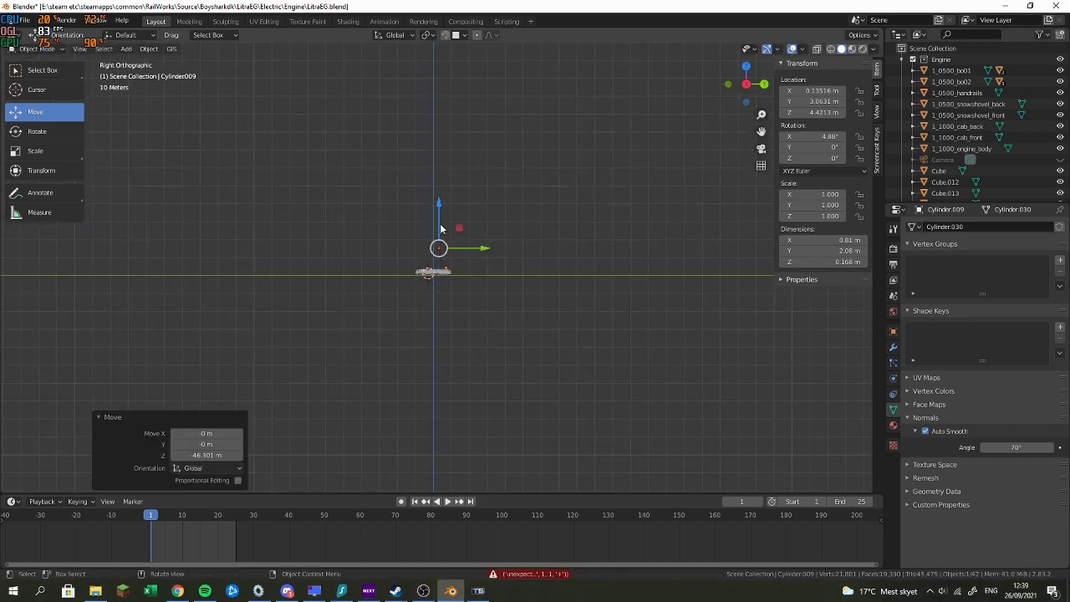
{"action": "scroll", "coordinate": [448, 218], "scroll_direction": "up", "scroll_amount": 13}
{"action": "left_click", "coordinate": [411, 63]}
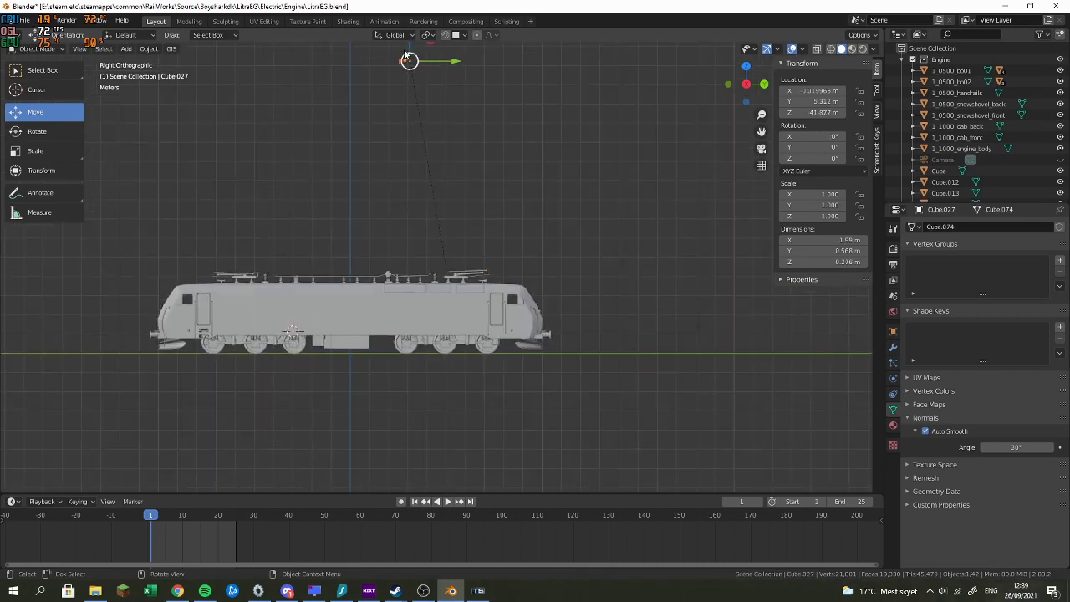
{"action": "left_click_drag", "start_coordinate": [408, 59], "coordinate": [427, 225]}
{"action": "left_click", "coordinate": [444, 266]}
{"action": "scroll", "coordinate": [477, 258], "scroll_direction": "up", "scroll_amount": 8}
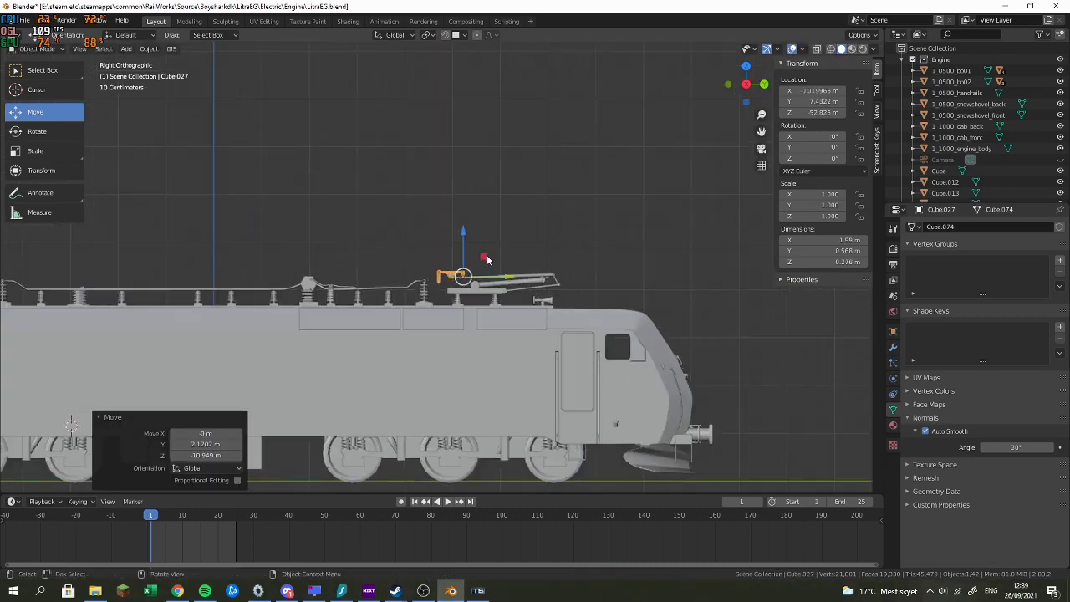
{"action": "left_click_drag", "start_coordinate": [491, 258], "coordinate": [467, 268]}
Step: Select the upper arm Cylinder.009 together with the head Cube.027 and move them about -6.5741 m along X over the roof
{"action": "scroll", "coordinate": [435, 259], "scroll_direction": "down", "scroll_amount": 10}
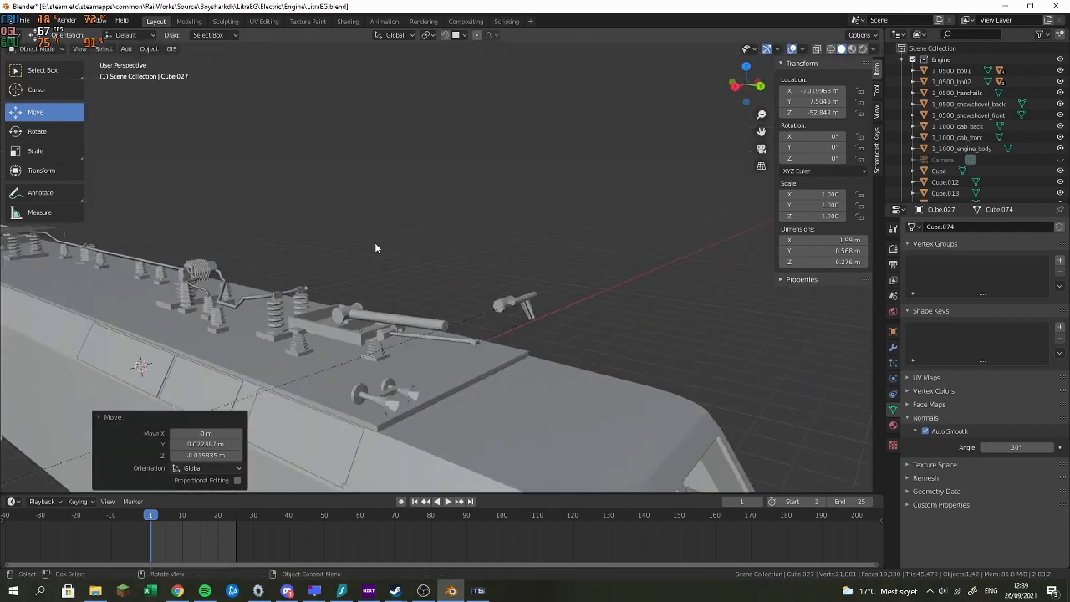
{"action": "left_click_drag", "start_coordinate": [318, 235], "coordinate": [450, 216]}
{"action": "scroll", "coordinate": [411, 280], "scroll_direction": "down", "scroll_amount": 8}
{"action": "left_click_drag", "start_coordinate": [314, 294], "coordinate": [176, 327]}
{"action": "left_click_drag", "start_coordinate": [25, 305], "coordinate": [167, 300], "text": "shift"}
{"action": "left_click_drag", "start_coordinate": [80, 303], "coordinate": [502, 302]}
{"action": "left_click", "coordinate": [215, 320], "text": "shift"}
Step: Lower the upper arm and head in back view to match the opposite pantograph, at about X -6.3805 m and Z 4.2855 m
{"action": "key", "text": "KP_6"}
{"action": "key", "text": "KP_6"}
{"action": "key", "text": "KP_6"}
{"action": "key", "text": "KP_6"}
{"action": "key", "text": "KP_6"}
{"action": "key", "text": "KP_3"}
{"action": "key", "text": "KP_1"}
{"action": "key", "text": "KP_3"}
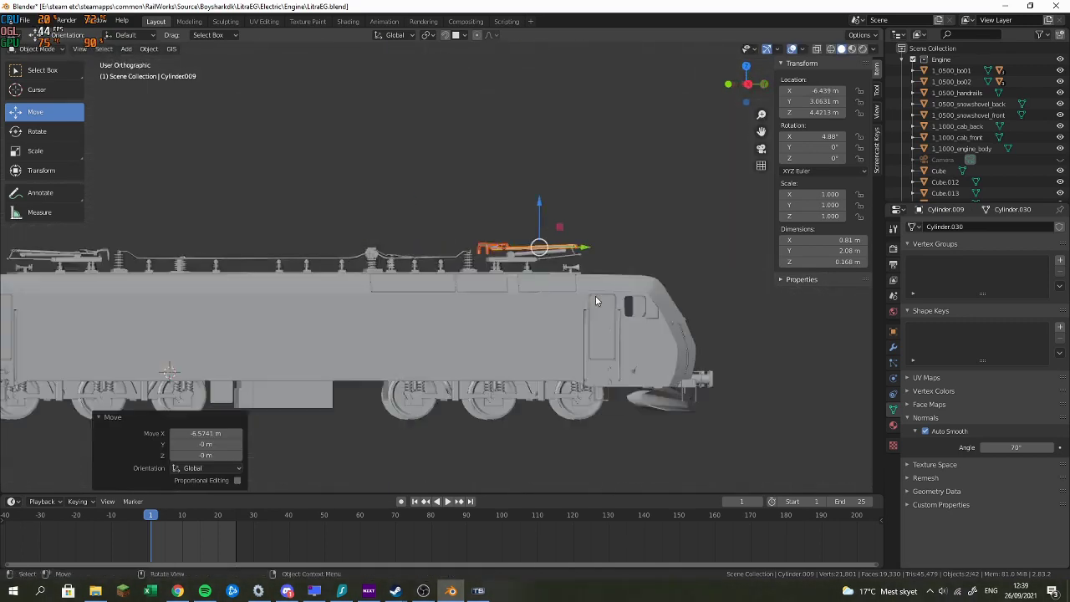
{"action": "key", "text": "ctrl+KP_1"}
{"action": "scroll", "coordinate": [571, 118], "scroll_direction": "up", "scroll_amount": 5}
{"action": "left_click_drag", "start_coordinate": [510, 247], "coordinate": [356, 299]}
{"action": "scroll", "coordinate": [356, 299], "scroll_direction": "up", "scroll_amount": 4}
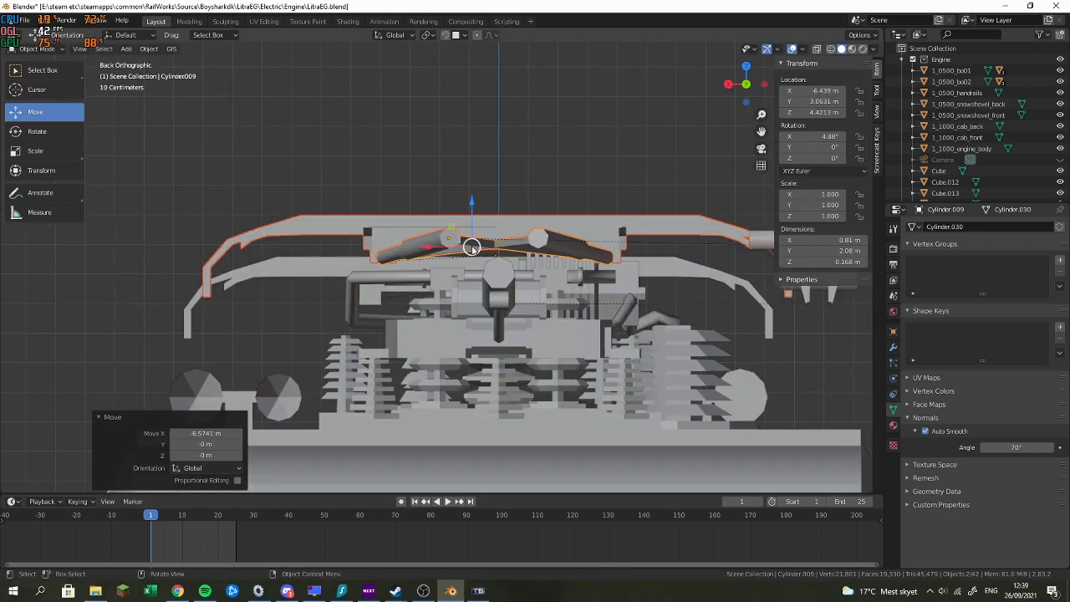
{"action": "key", "text": "g"}
{"action": "left_click", "coordinate": [454, 291]}
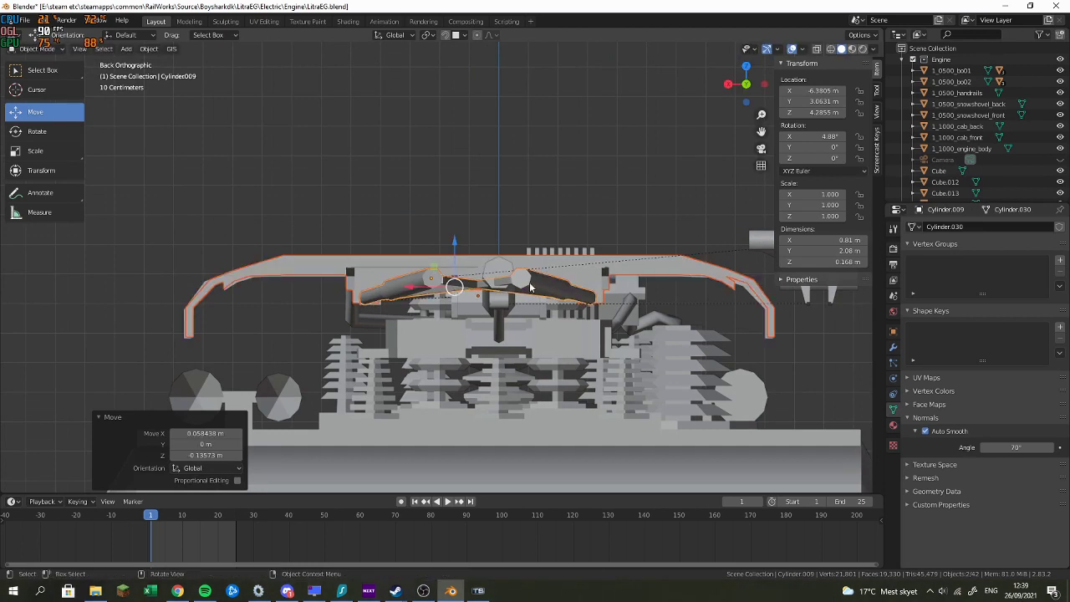
Step: Shift the upper arm Cylinder.009 with its head sideways in back view to about X -6.4446 m and Z 4.2931 m
{"action": "left_click", "coordinate": [534, 289]}
{"action": "left_click", "coordinate": [509, 274]}
{"action": "left_click_drag", "start_coordinate": [431, 278], "coordinate": [505, 293]}
{"action": "left_click", "coordinate": [480, 281]}
{"action": "left_click", "coordinate": [494, 292]}
{"action": "key", "text": "g"}
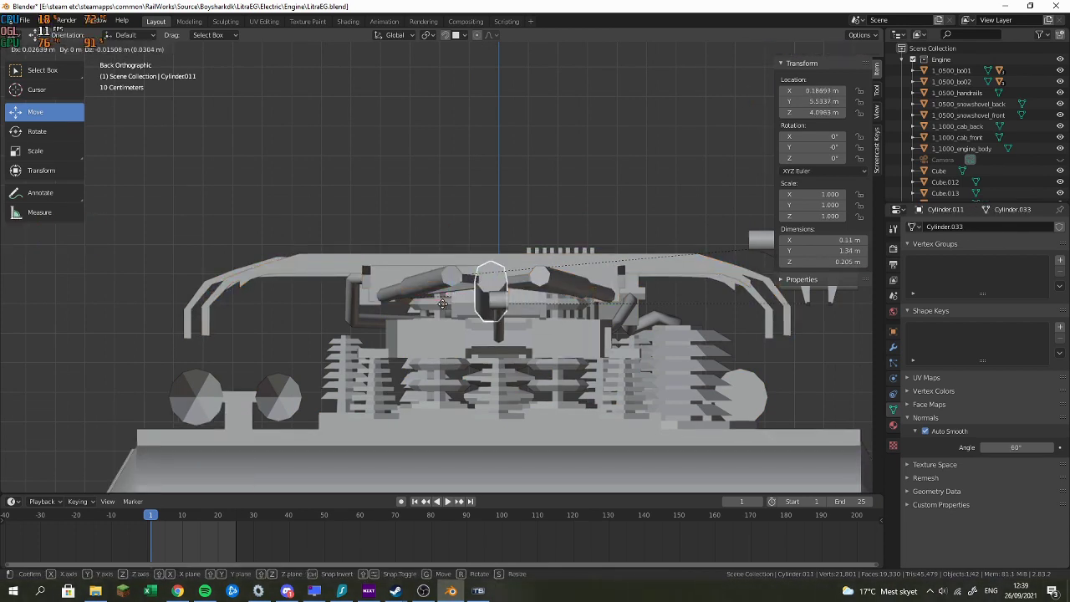
{"action": "left_click", "coordinate": [449, 301]}
{"action": "key", "text": "ctrl+z"}
Step: Move the upper arm Cylinder.009 in back view to about X -6.3843 m and Z 4.2799 m, lining up both contact heads
{"action": "left_click", "coordinate": [447, 288]}
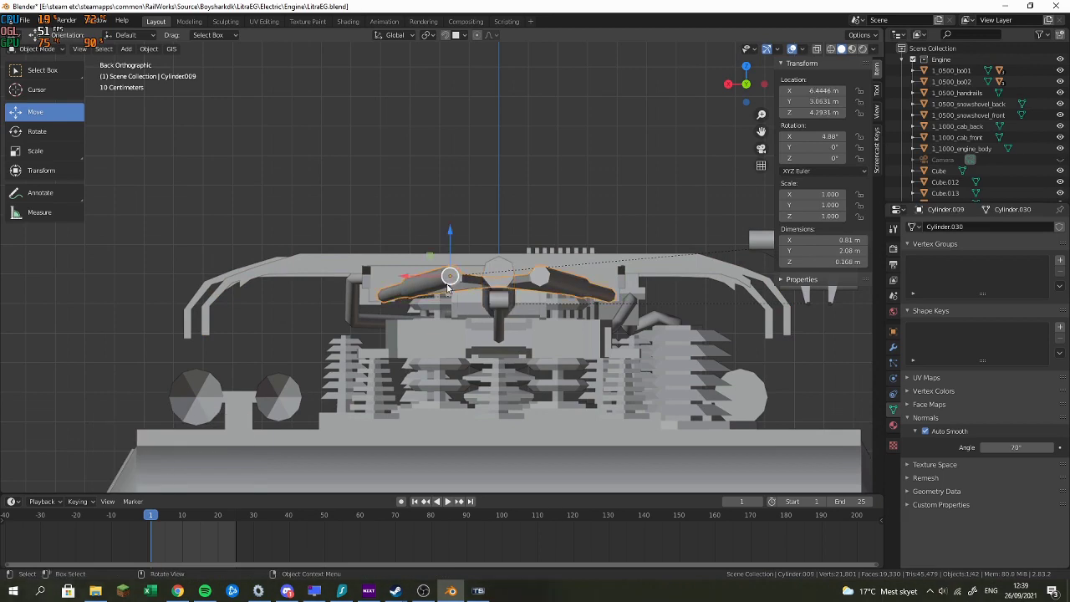
{"action": "key", "text": "g"}
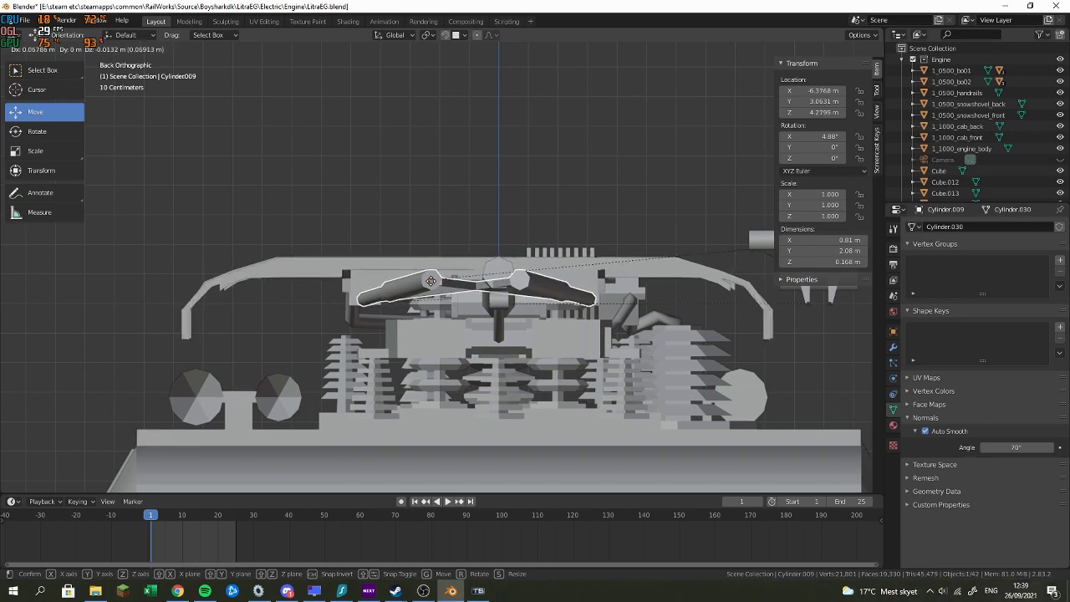
{"action": "left_click", "coordinate": [431, 281]}
Step: Compare the upper arm with the roof and contact head, and move Cylinder.009 along X to about -6.4567 m
{"action": "scroll", "coordinate": [435, 280], "scroll_direction": "down", "scroll_amount": 5}
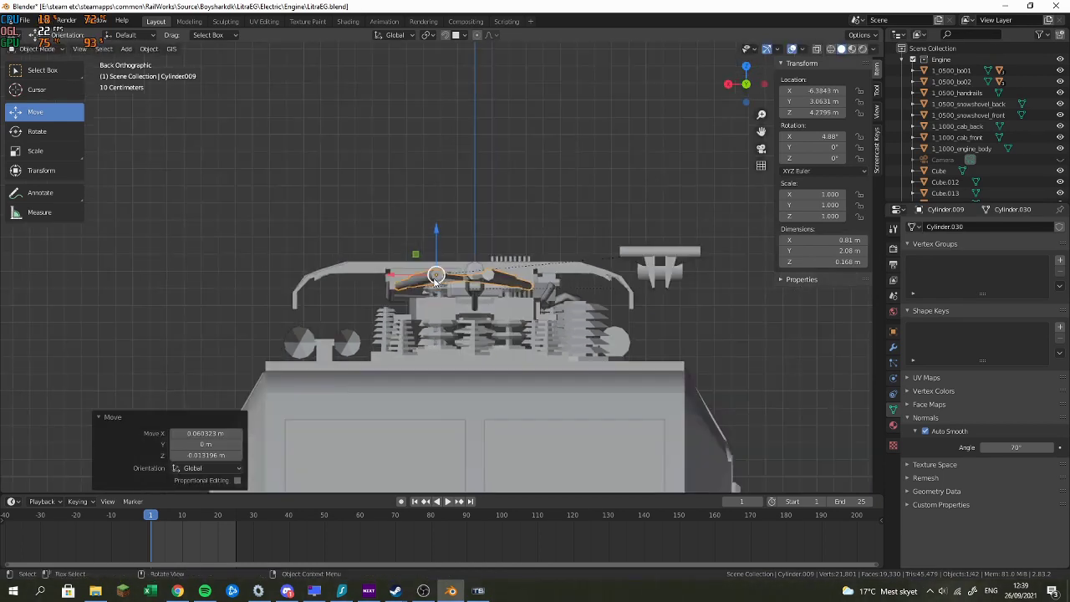
{"action": "left_click", "coordinate": [542, 318]}
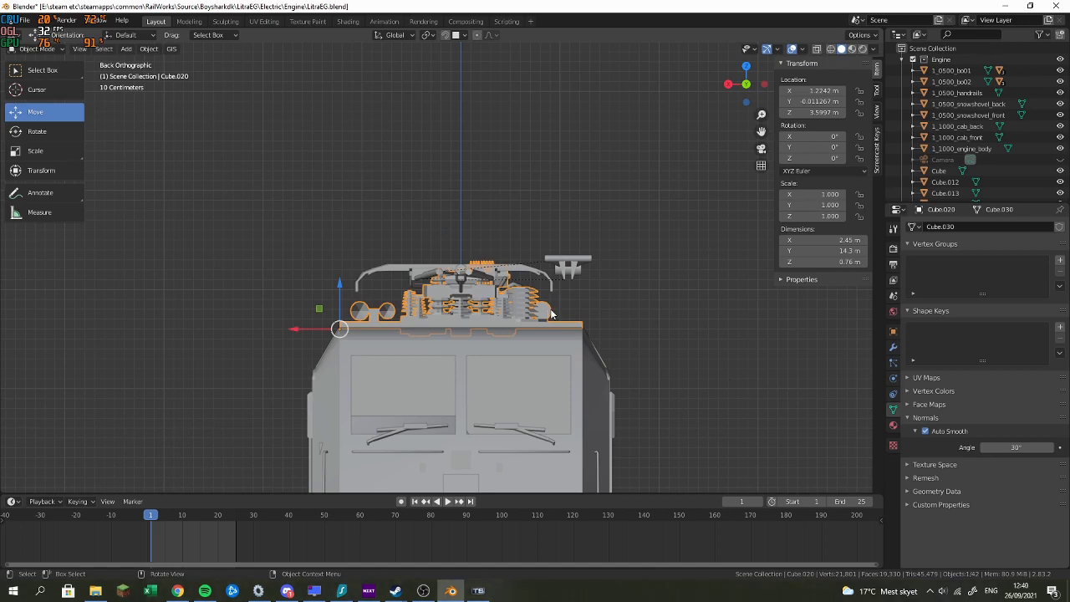
{"action": "scroll", "coordinate": [559, 312], "scroll_direction": "up", "scroll_amount": 3}
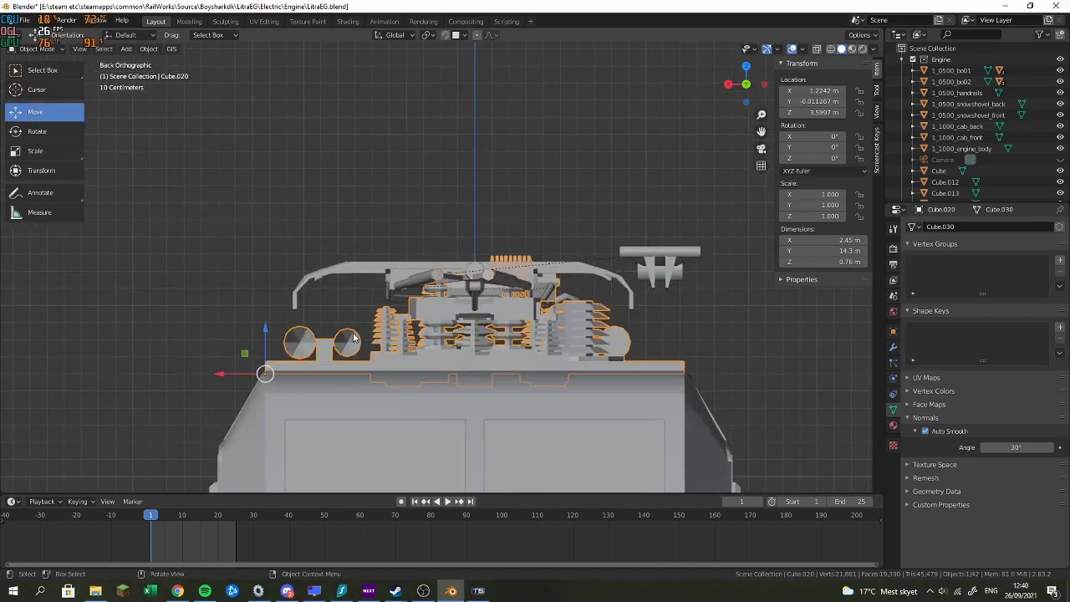
{"action": "left_click", "coordinate": [471, 267]}
{"action": "left_click", "coordinate": [475, 270]}
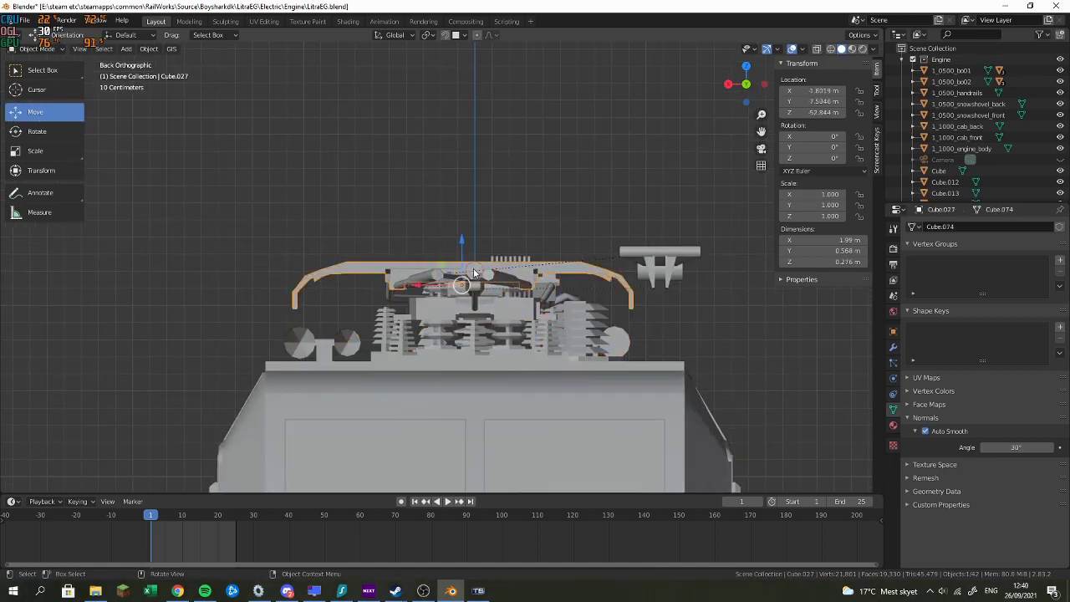
{"action": "scroll", "coordinate": [484, 282], "scroll_direction": "up", "scroll_amount": 2}
{"action": "left_click", "coordinate": [494, 279]}
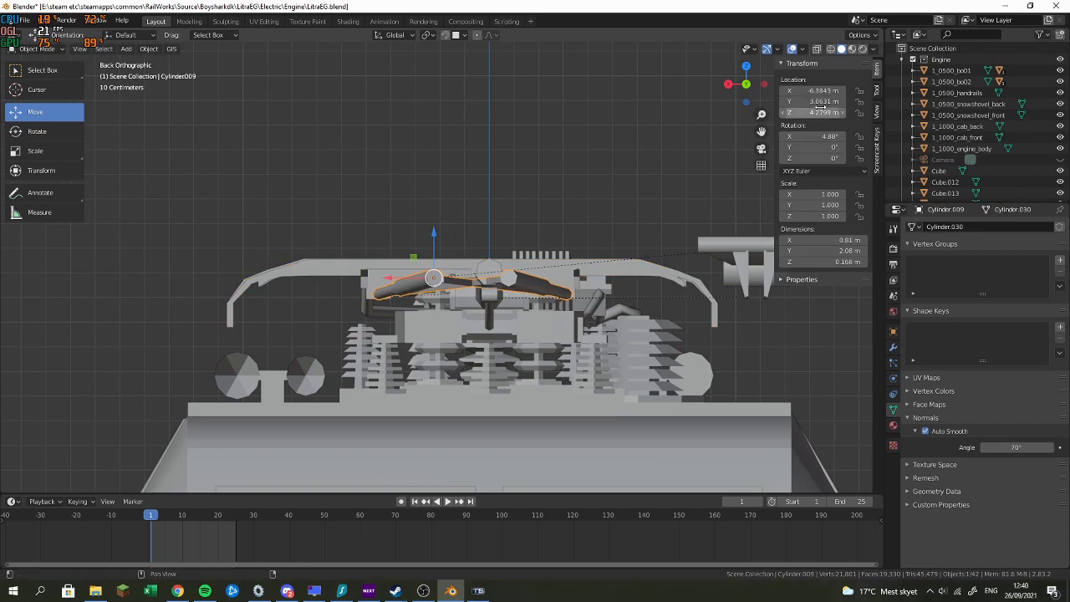
{"action": "left_click_drag", "start_coordinate": [383, 282], "coordinate": [428, 274]}
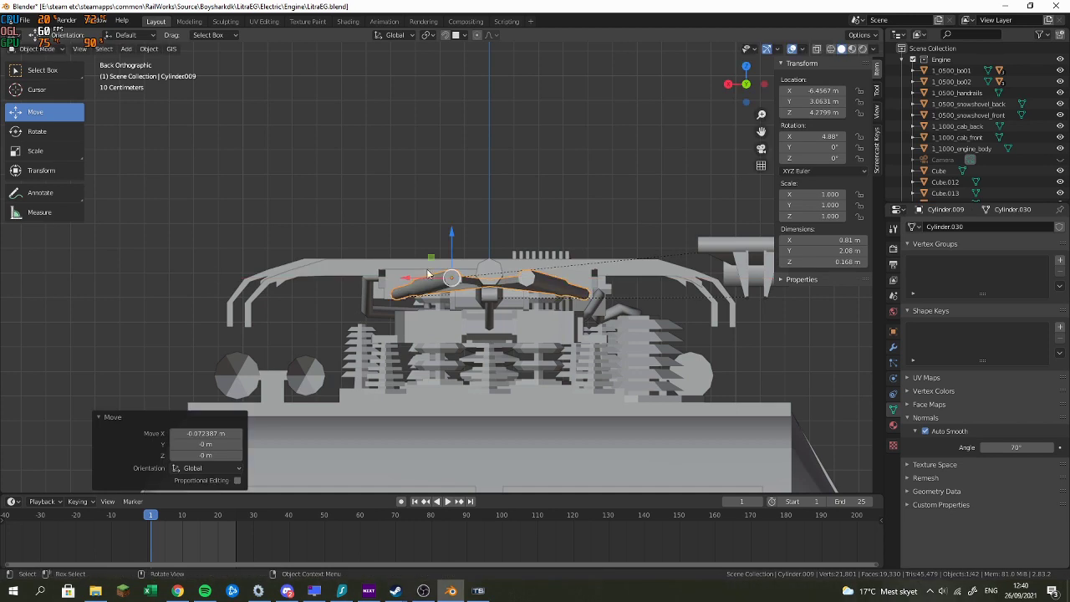
Step: Move the opposite pantograph's thin rod Cylinder.006 in front view about -0.09 m along X to centre it between the joint's legs
{"action": "left_click", "coordinate": [440, 265]}
{"action": "left_click", "coordinate": [294, 259]}
{"action": "left_click", "coordinate": [345, 267]}
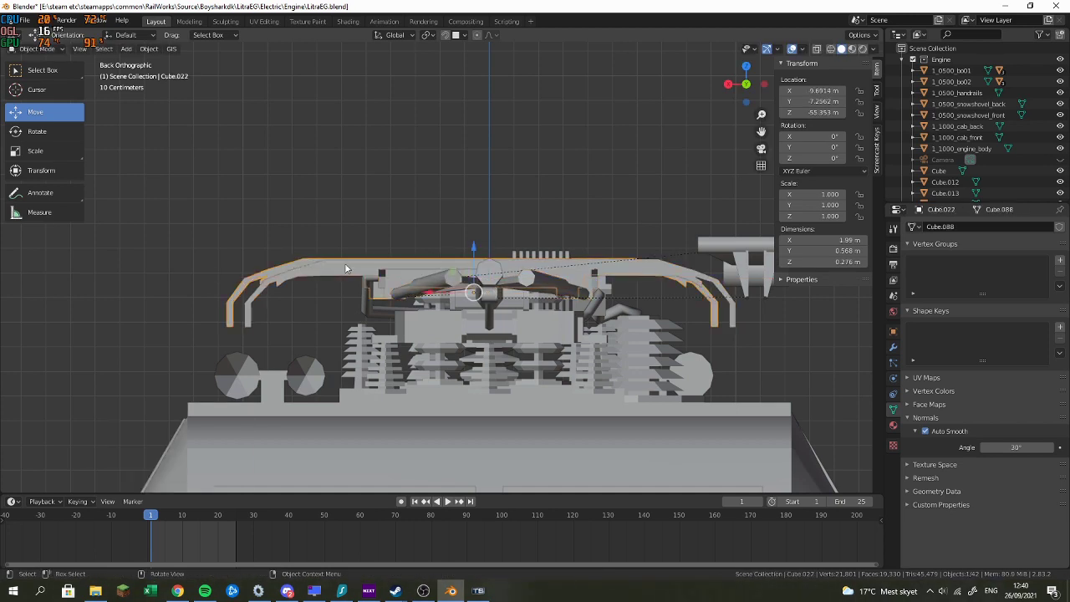
{"action": "key", "text": "KP_1"}
{"action": "scroll", "coordinate": [436, 287], "scroll_direction": "up", "scroll_amount": 4}
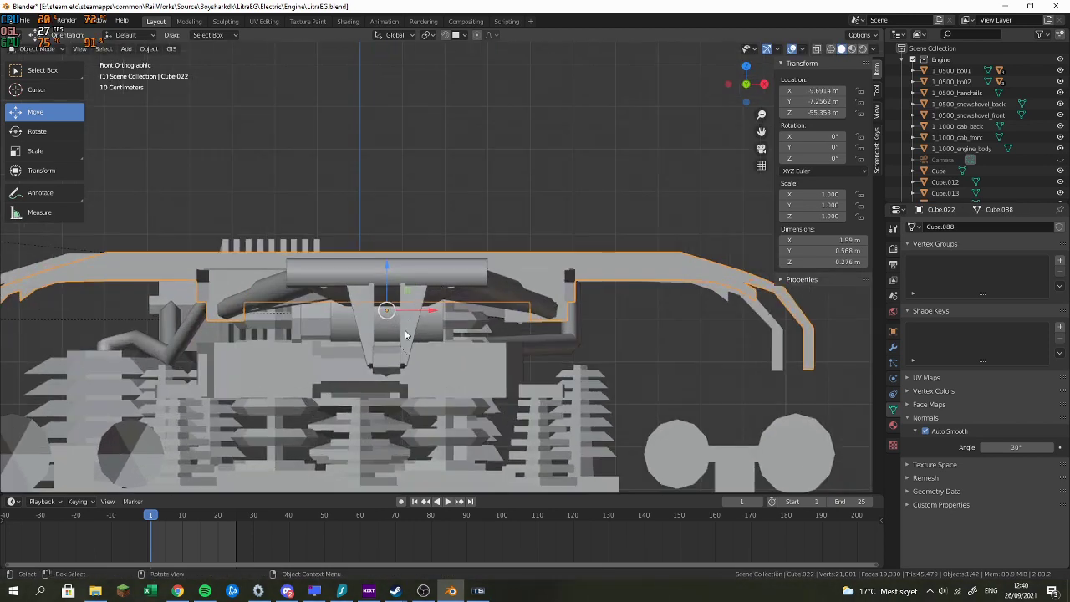
{"action": "left_click", "coordinate": [388, 356]}
{"action": "left_click_drag", "start_coordinate": [426, 369], "coordinate": [383, 359]}
{"action": "scroll", "coordinate": [389, 359], "scroll_direction": "down", "scroll_amount": 4}
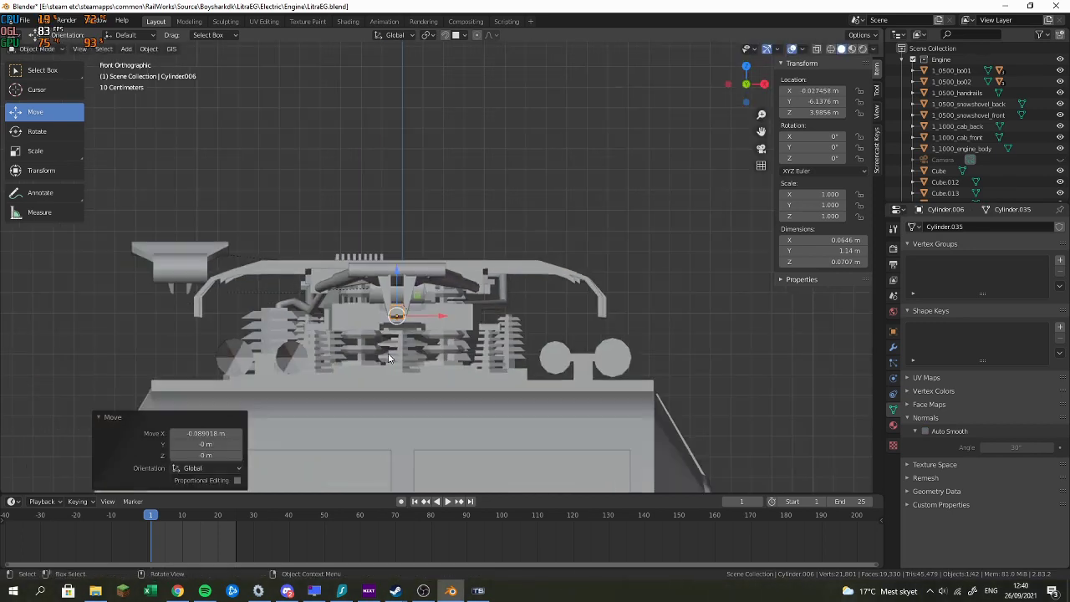
{"action": "left_click_drag", "start_coordinate": [430, 317], "coordinate": [432, 317]}
Step: Move the displaced joint Cylinder.008 along X to the locomotive's centre and lower it onto the pantograph
{"action": "left_click", "coordinate": [157, 252]}
{"action": "left_click_drag", "start_coordinate": [227, 289], "coordinate": [452, 292]}
{"action": "left_click", "coordinate": [358, 228]}
{"action": "left_click_drag", "start_coordinate": [413, 257], "coordinate": [416, 278]}
Step: Move the upper arm Cylinder.009 with its head back to the roof's centre in back view and raise it to the joint's height
{"action": "left_click", "coordinate": [667, 308]}
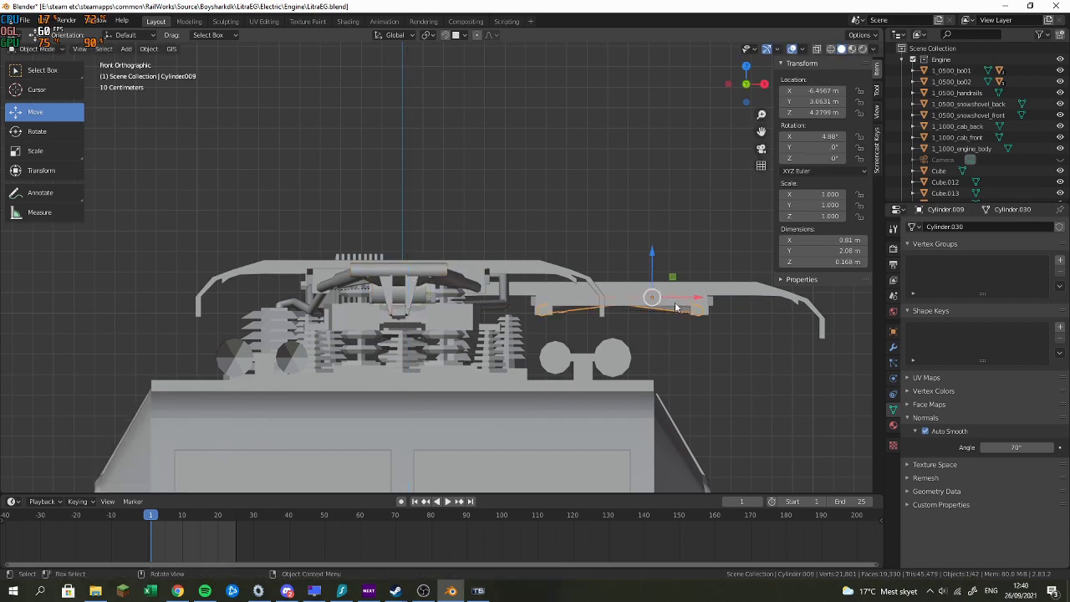
{"action": "key", "text": "ctrl+KP_1"}
{"action": "left_click_drag", "start_coordinate": [193, 299], "coordinate": [415, 301]}
{"action": "left_click_drag", "start_coordinate": [450, 268], "coordinate": [461, 239]}
{"action": "left_click_drag", "start_coordinate": [415, 275], "coordinate": [418, 275]}
Step: Check the contact head Cube.027 in back view and select the joint Cylinder.008 for fine positioning
{"action": "left_click", "coordinate": [399, 268]}
{"action": "scroll", "coordinate": [515, 258], "scroll_direction": "up", "scroll_amount": 5}
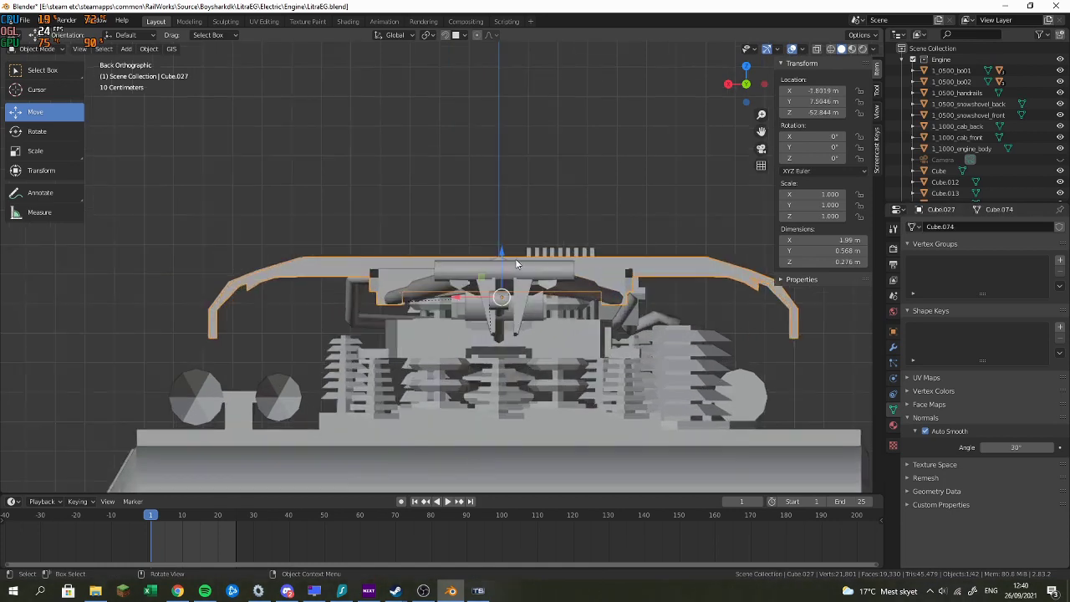
{"action": "left_click", "coordinate": [514, 269]}
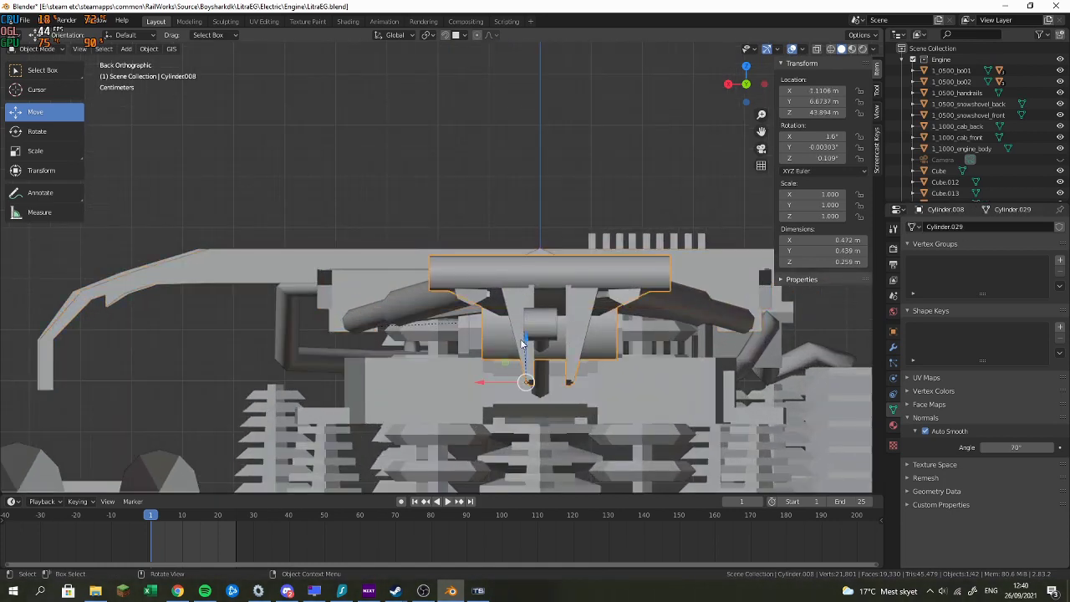